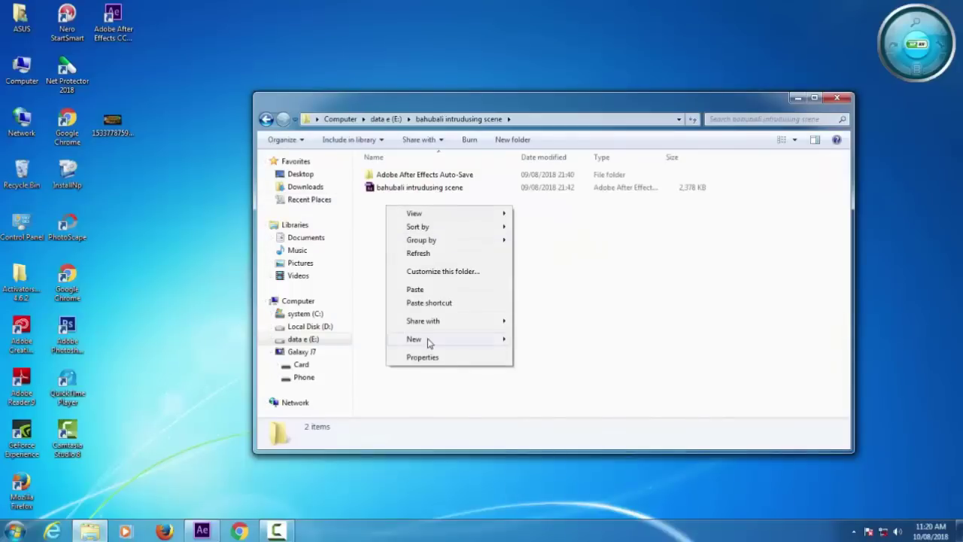
Create a folder named "suting videos" inside the "bahubali intrudusing scene" folder and open it.
mouse_move(428, 341)
click(548, 340)
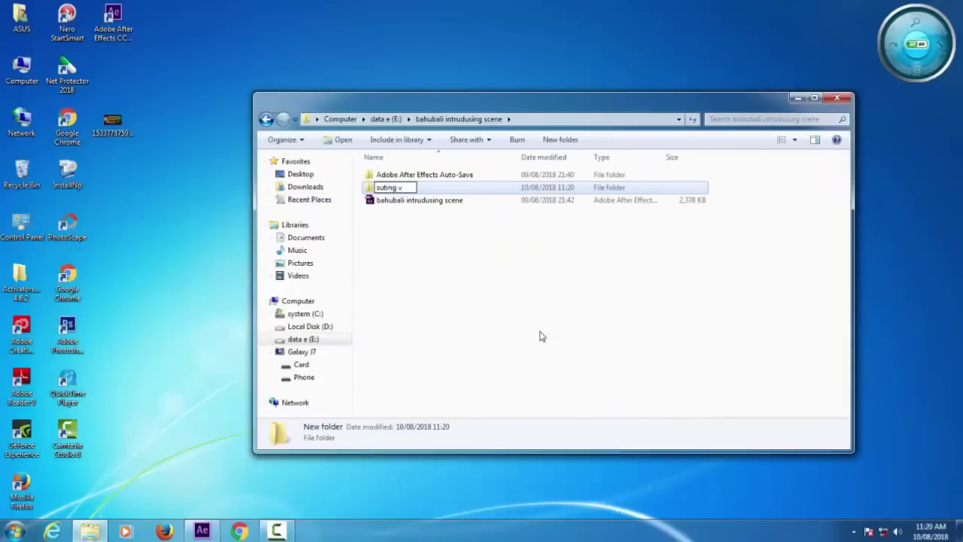
text(suting videos)
key(Return)
double_click(434, 185)
Paste the copied MP4 clips into the "suting videos" folder, maximize the window and display the files as thumbnails.
right_click(378, 213)
click(423, 296)
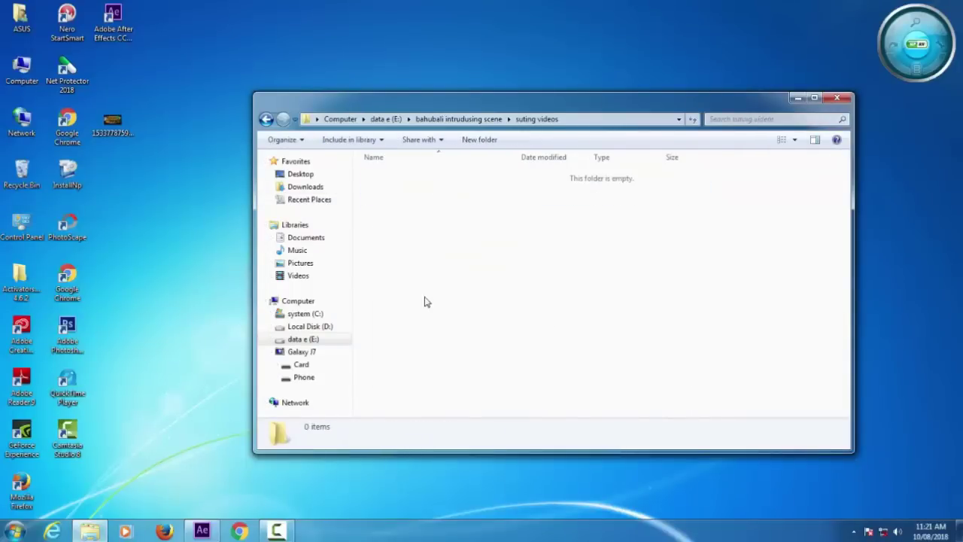
click(814, 98)
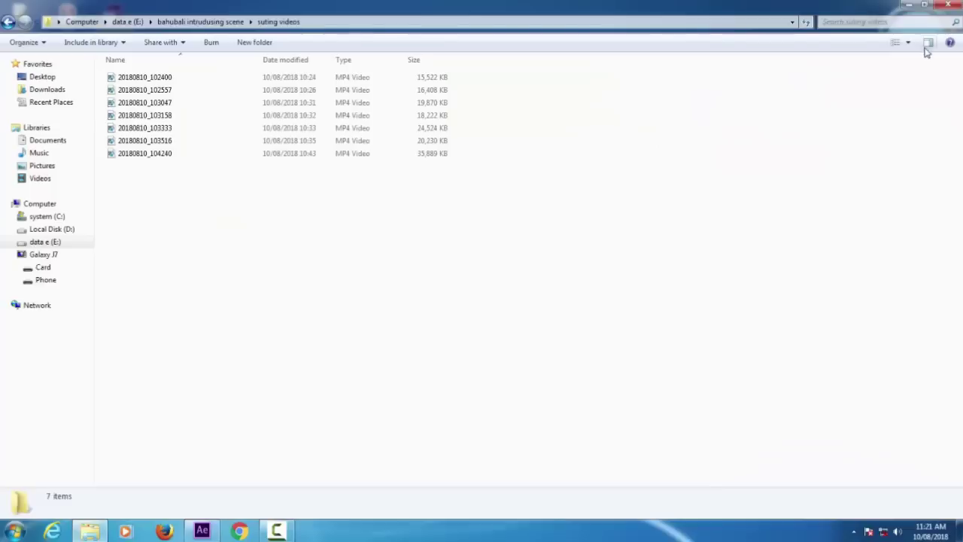
click(905, 45)
click(908, 49)
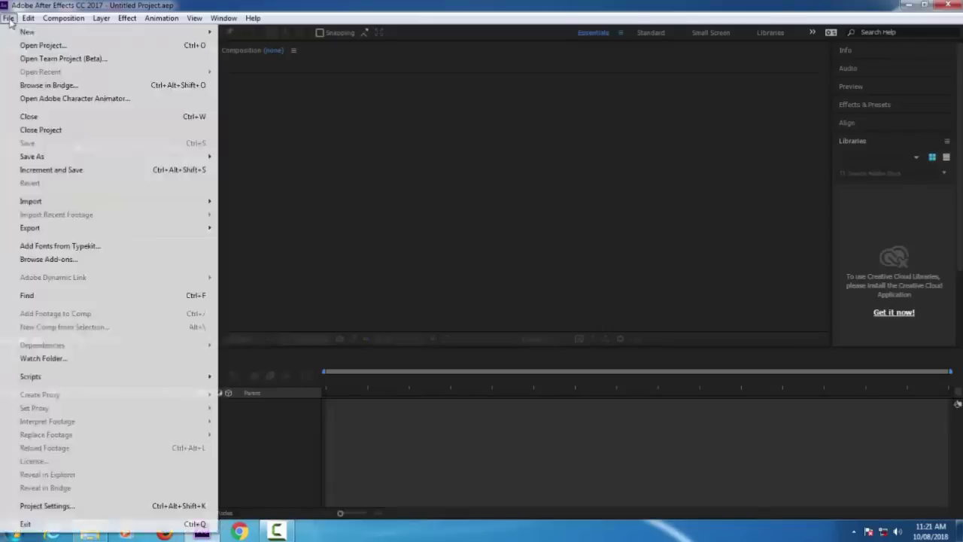
Switch to After Effects and open the project in the "bahubali intrudusing scene" folder on drive E.
click(34, 41)
click(132, 52)
drag(428, 200, 428, 159)
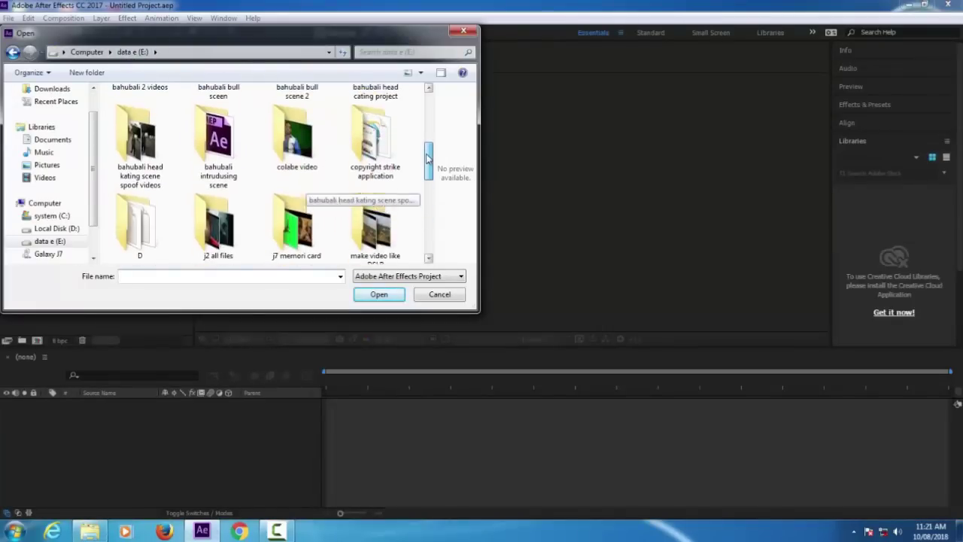
double_click(222, 141)
double_click(194, 134)
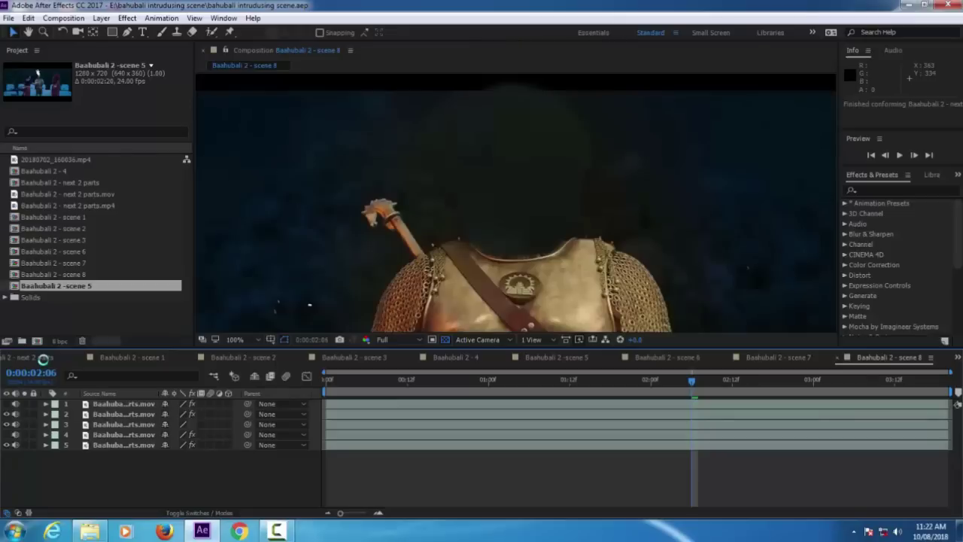
Look at the "Baahubali 2 - next 2 parts" composition and preview the "Baahubali 2 - scene 1" composition.
click(44, 359)
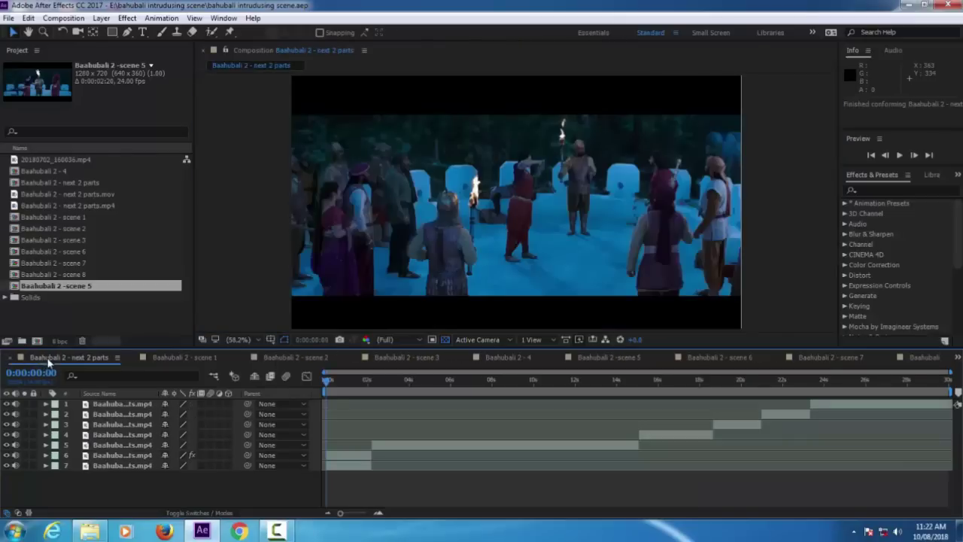
mouse_move(326, 382)
mouse_down()
mouse_move(815, 496)
mouse_move(665, 451)
mouse_move(322, 387)
mouse_move(319, 378)
mouse_move(348, 386)
mouse_move(324, 385)
mouse_up()
click(169, 359)
click(900, 156)
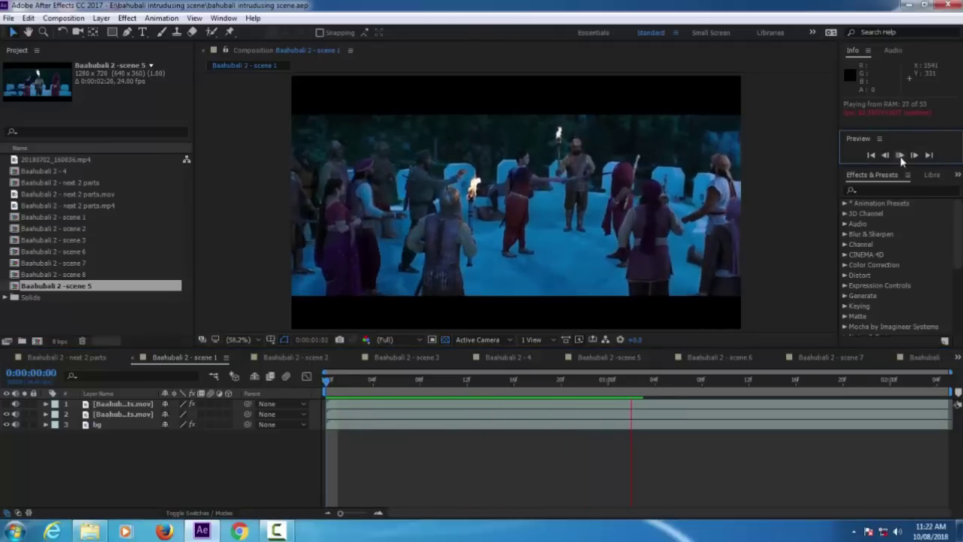
Inspect the masked layers of scene 1 by hiding the bg layer and showing it again.
click(101, 423)
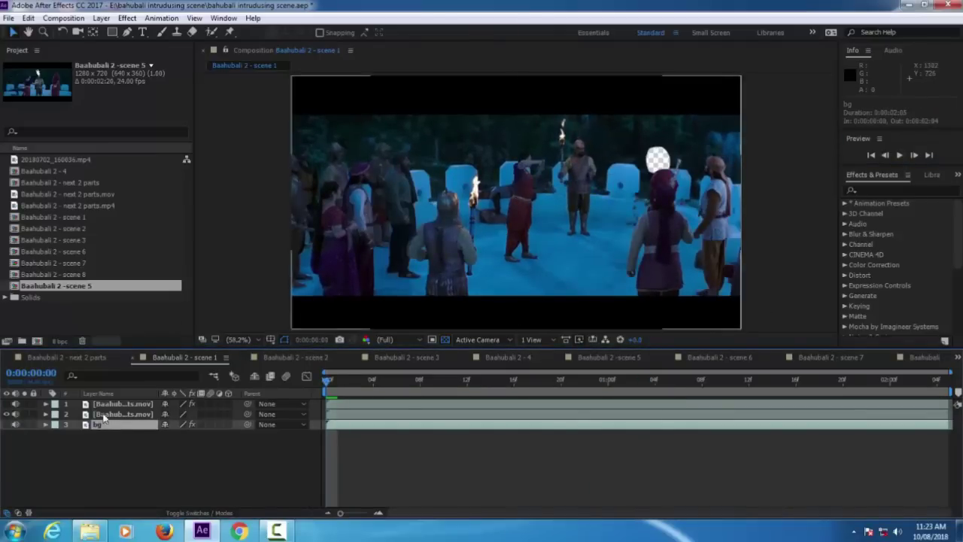
click(113, 404)
click(7, 425)
click(143, 442)
Import clip 20180810_102400 from the "suting videos" folder, place it as layer 2 and slide it to start at -0:00:04:08.
click(90, 531)
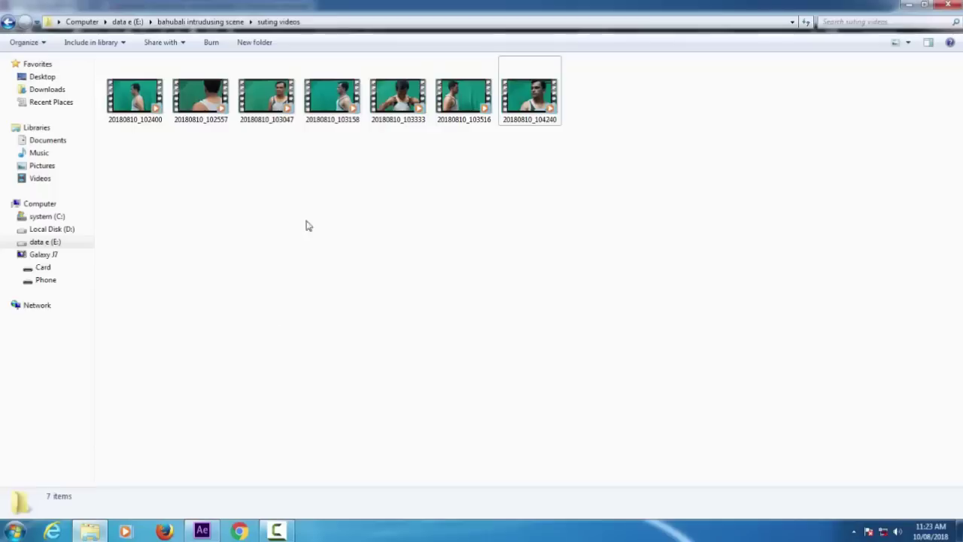
drag(134, 102, 45, 277)
drag(60, 170, 112, 409)
drag(922, 414, 516, 428)
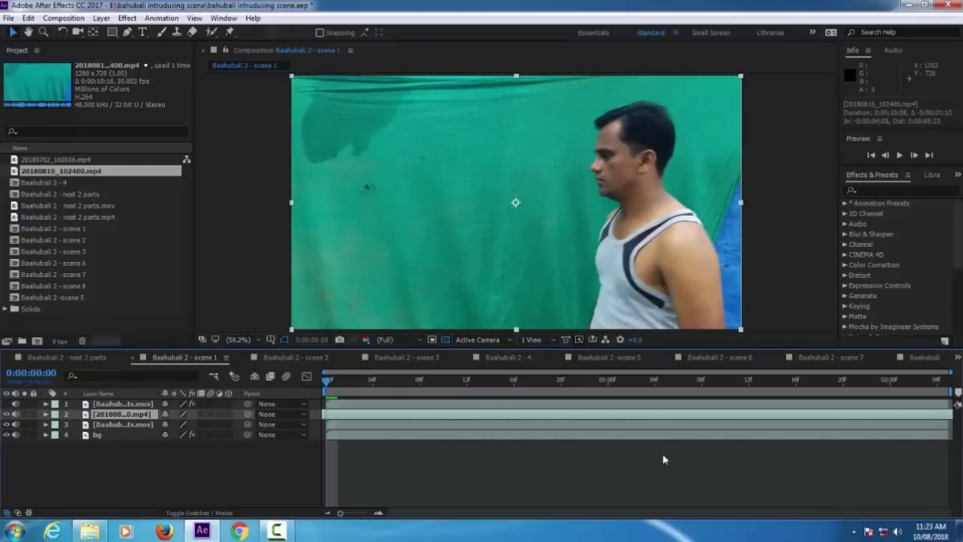
Key out the clip's green background with Keylight (1.2), using Screen Gain 139, Clip Black 39 and Clip White 54.
click(127, 17)
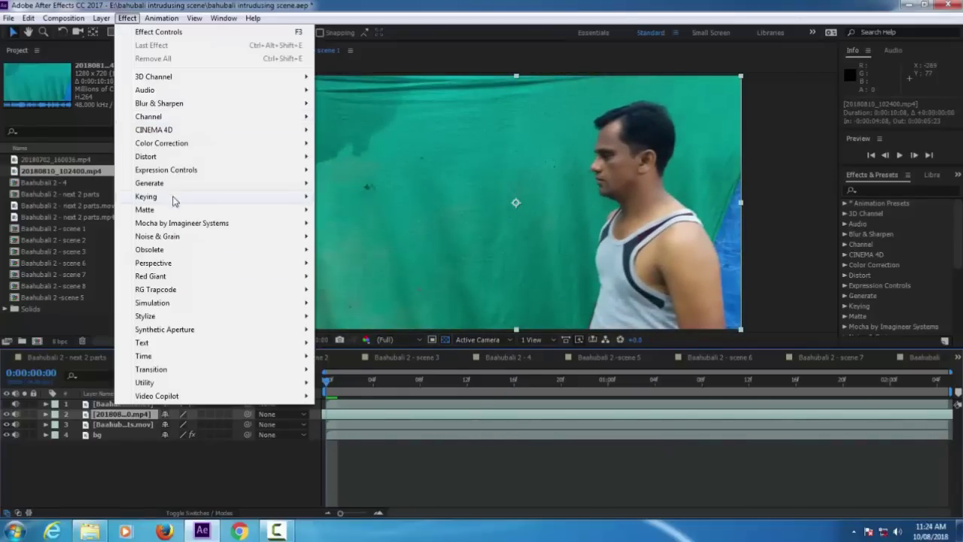
mouse_move(319, 196)
click(346, 303)
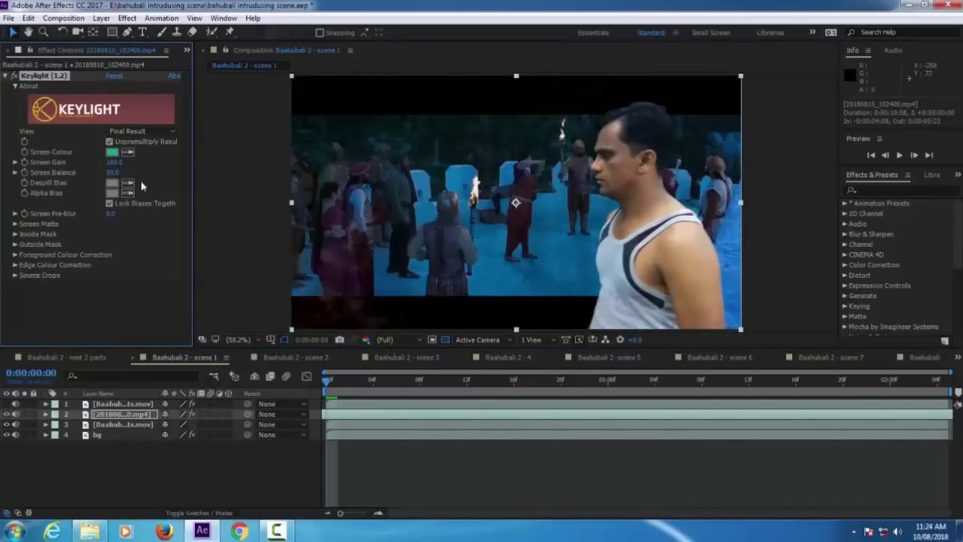
drag(114, 162, 131, 164)
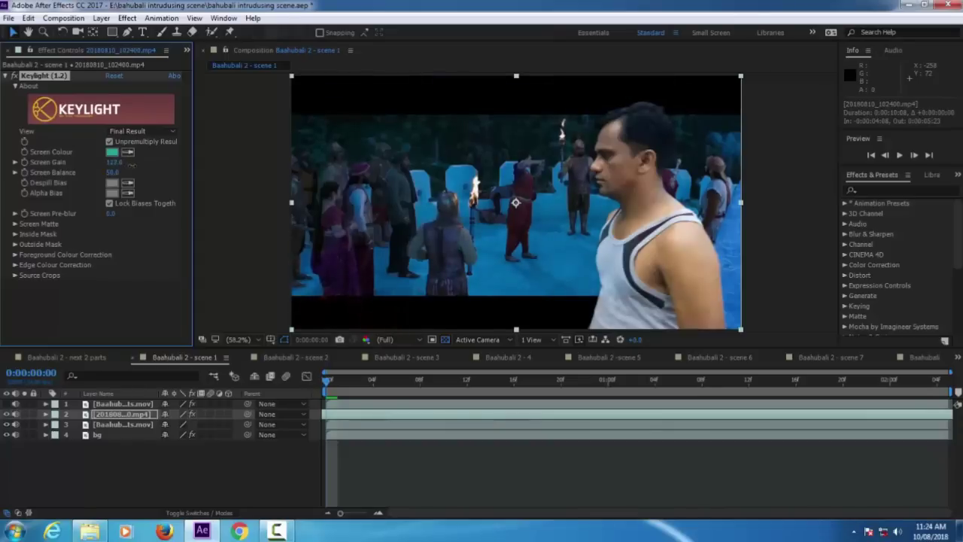
click(14, 223)
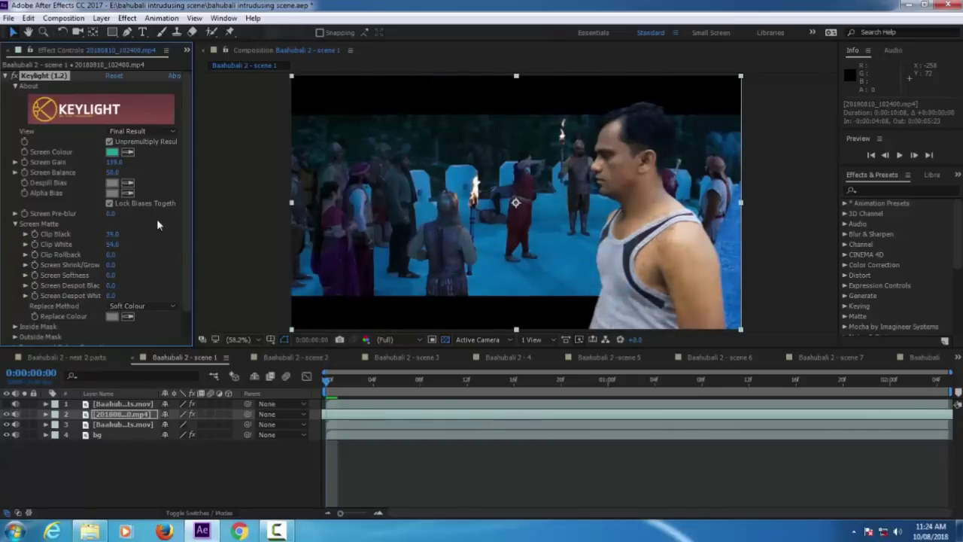
Scale the keyed clip to 19% and place the actor over the maroon-clad character near the gravestones.
click(112, 418)
key(s)
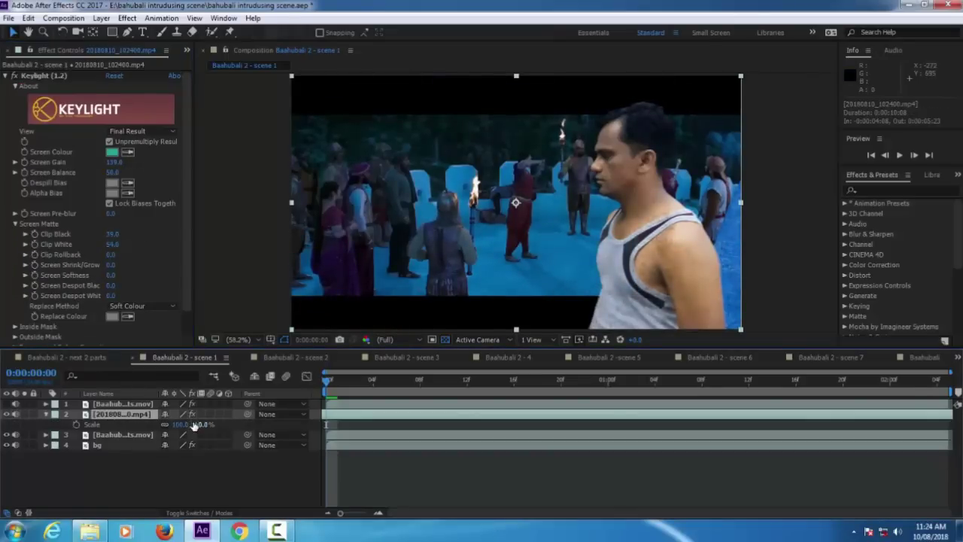
drag(194, 426, 160, 425)
drag(583, 217, 672, 183)
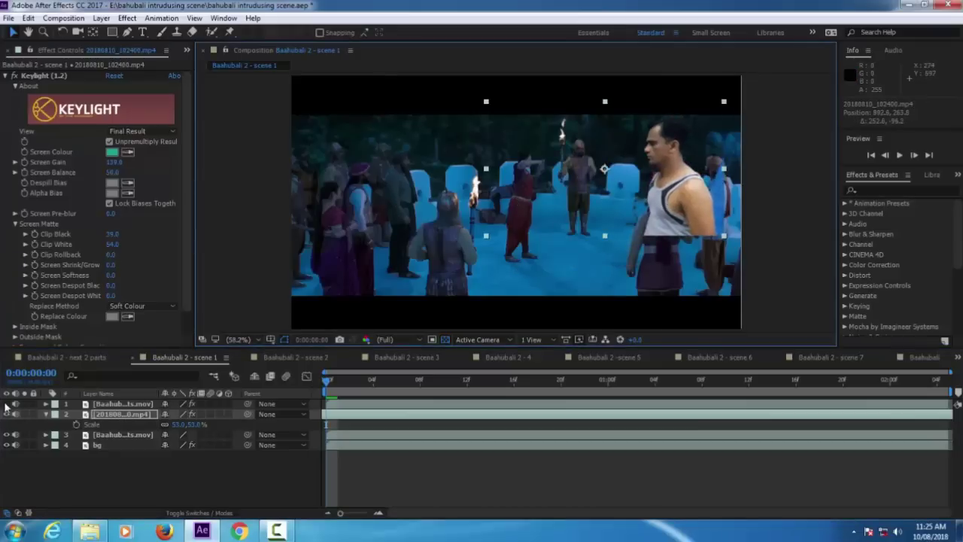
drag(190, 426, 165, 425)
drag(645, 179, 677, 179)
scroll(694, 204, up, 7)
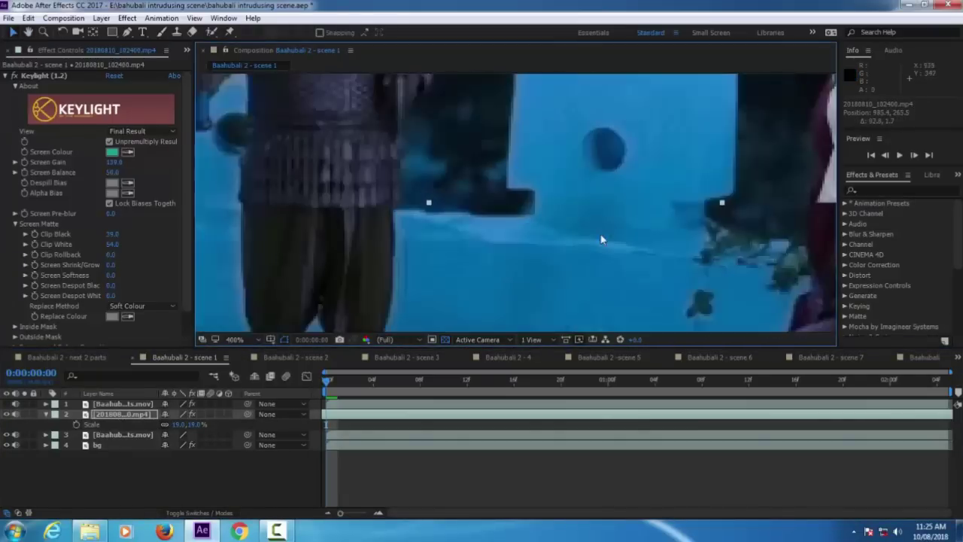
drag(519, 263, 497, 268)
Examine the mask properties of the Baahubali layer above bg and preview the scene's head movement.
click(121, 434)
key(m)
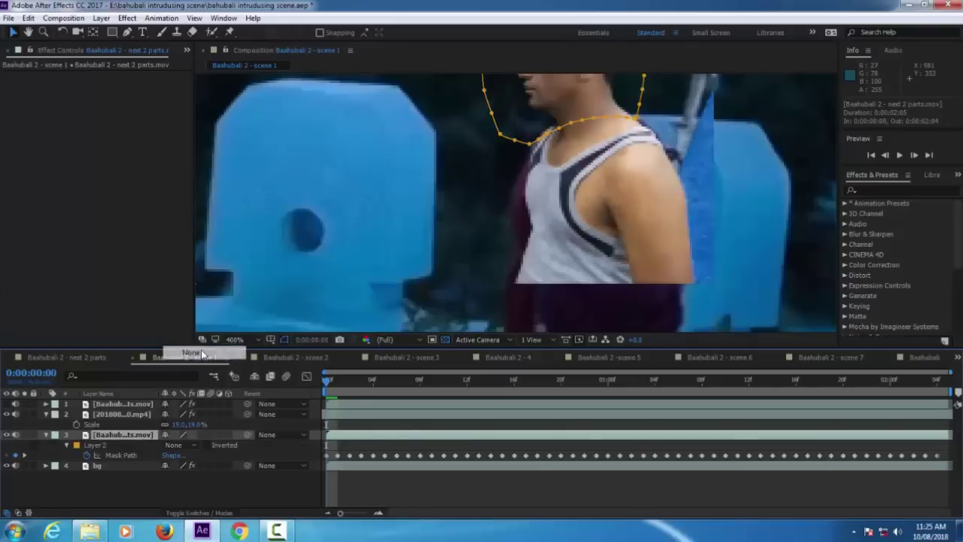
key(m)
key(space)
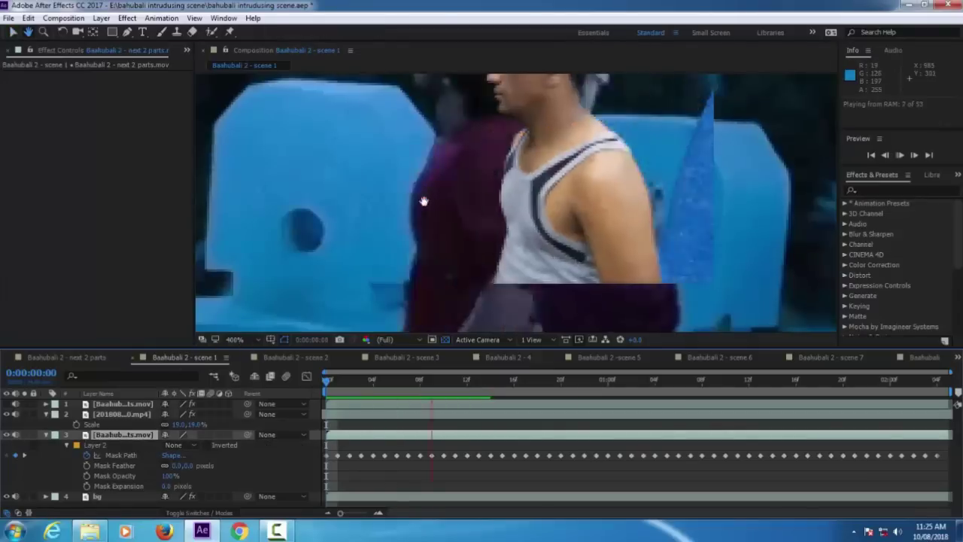
click(327, 382)
drag(404, 247, 390, 347)
key(ctrl+z)
click(46, 435)
Align the keyed clip with the maroon-clad character's head and slide it to start at -0:00:04:23.
click(122, 414)
drag(551, 260, 567, 239)
drag(500, 414, 366, 414)
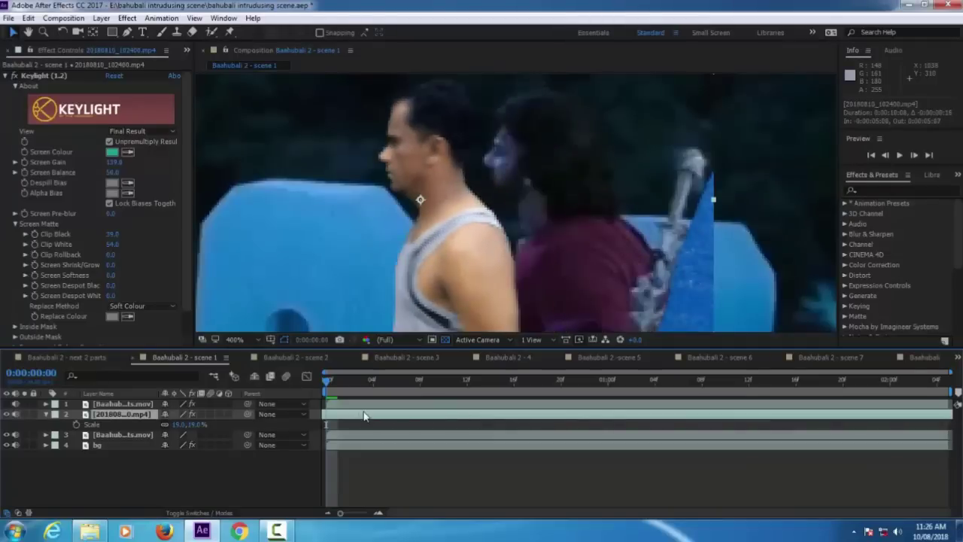
drag(474, 274, 570, 281)
Move the keyed clip beneath the masked Baahubali layer and set that layer's head mask to Subtract.
click(46, 415)
drag(100, 415, 102, 430)
click(114, 414)
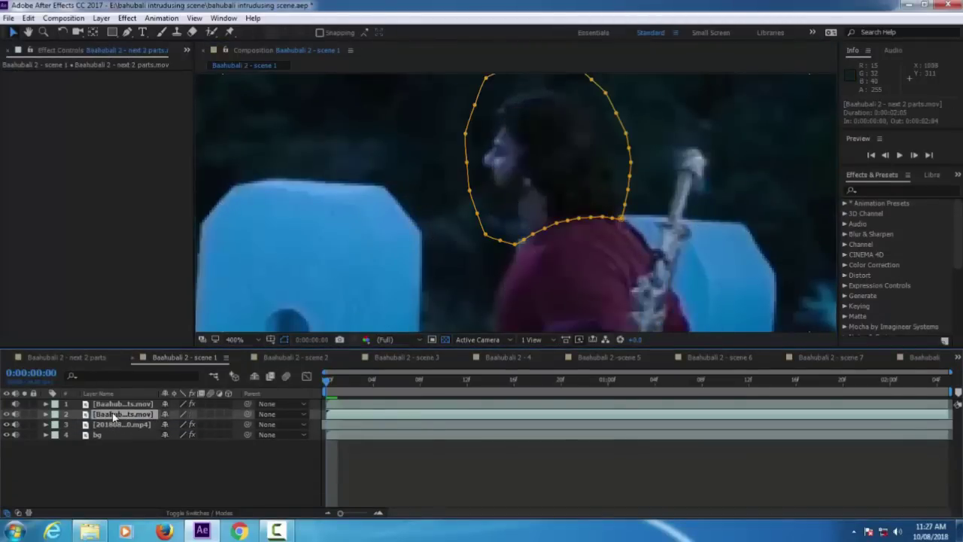
key(m)
click(179, 425)
click(194, 356)
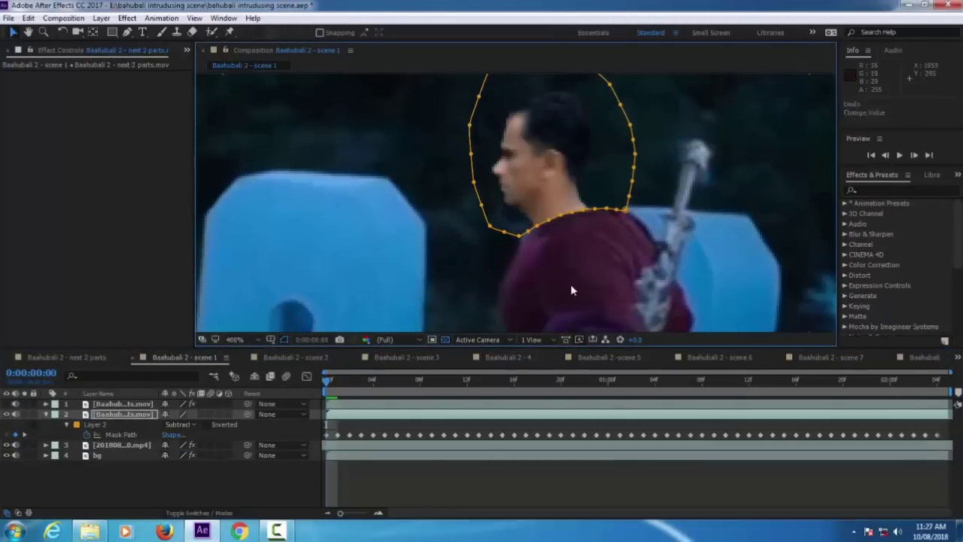
Scale the keyed clip to 22% and fit the actor's head onto the maroon-clad character's neck.
click(120, 444)
drag(558, 245, 562, 255)
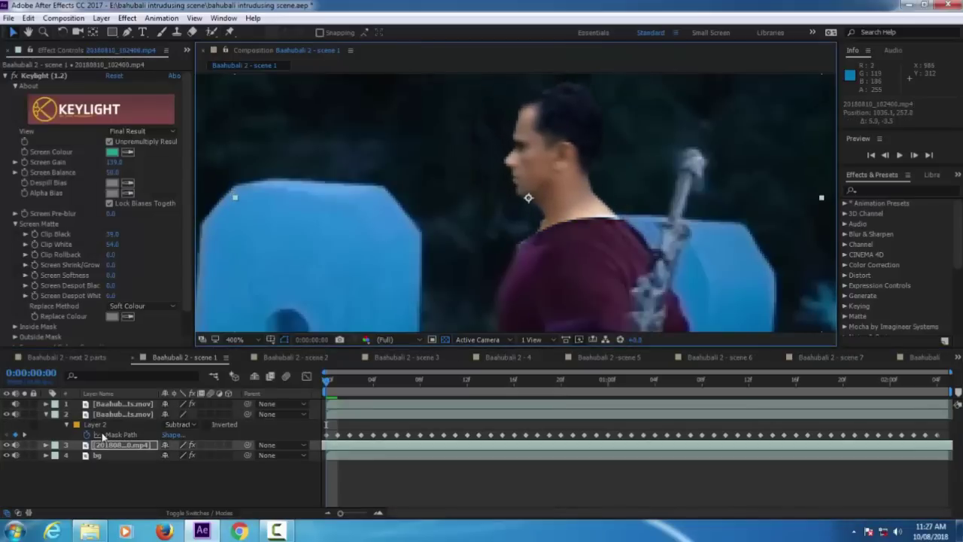
click(121, 445)
key(s)
drag(192, 455, 198, 455)
click(560, 253)
drag(559, 256, 549, 255)
scroll(549, 256, down, 4)
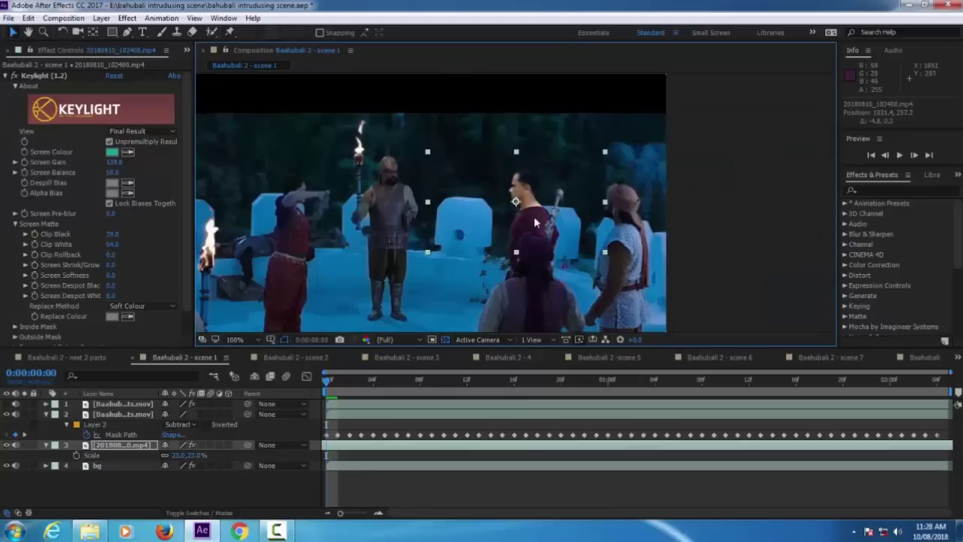
mouse_move(191, 456)
mouse_down()
mouse_move(173, 456)
mouse_move(196, 455)
mouse_up()
drag(525, 226, 524, 224)
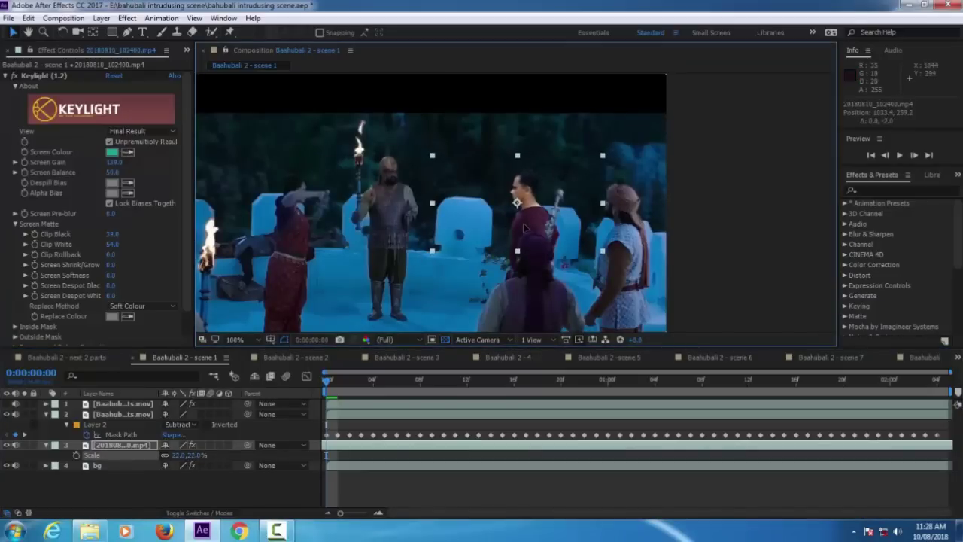
Keyframe the keyed clip's position at 0:00:00:00 and move it to about 968.4, 254.2 at 0:00:00:16.
click(124, 404)
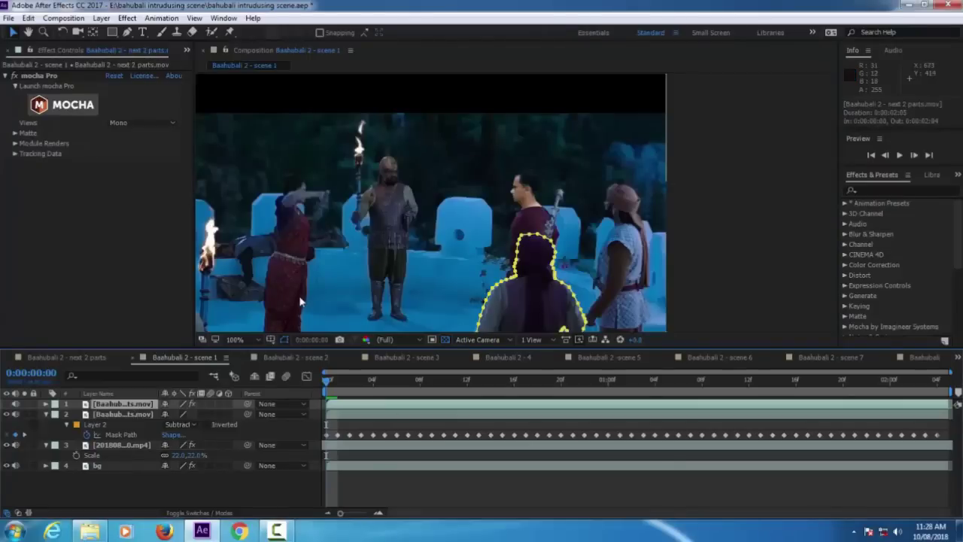
click(45, 414)
click(113, 425)
key(p)
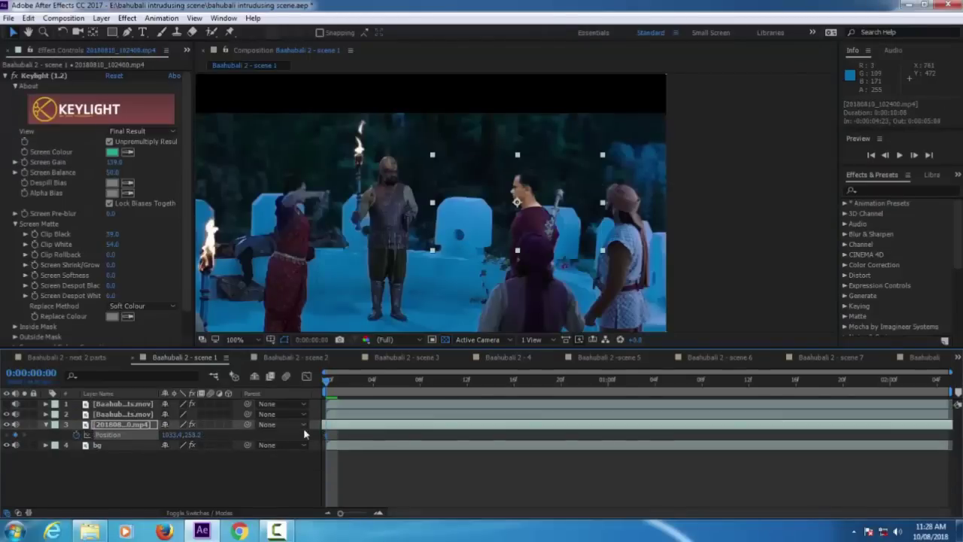
drag(327, 389, 515, 441)
drag(548, 228, 509, 227)
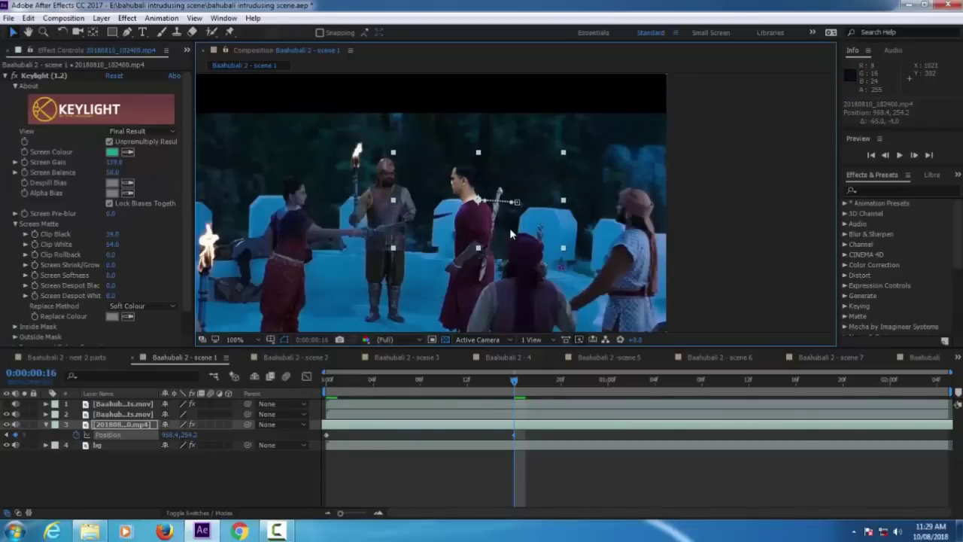
Add a rotation keyframe to the keyed clip at 0:00:00:00.
click(122, 413)
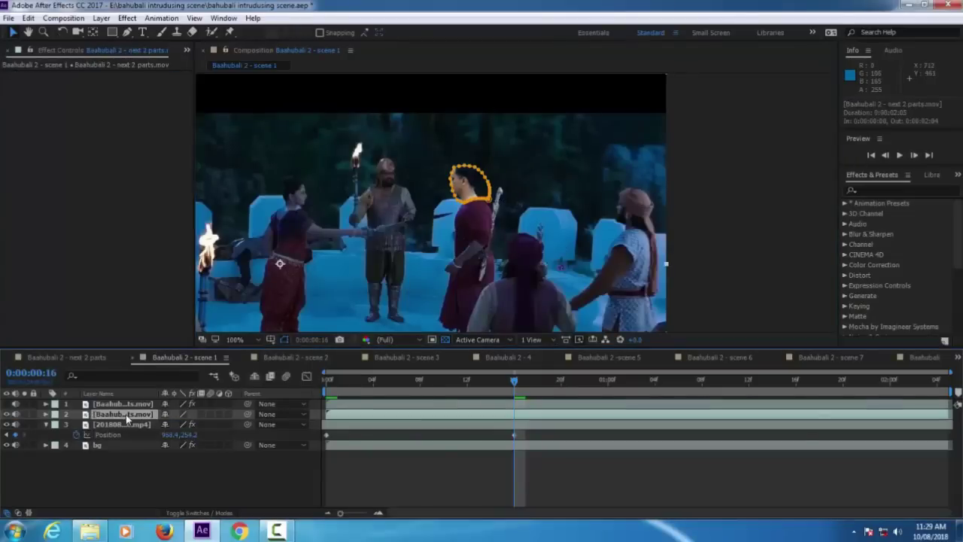
click(114, 425)
drag(514, 380, 116, 430)
key(r)
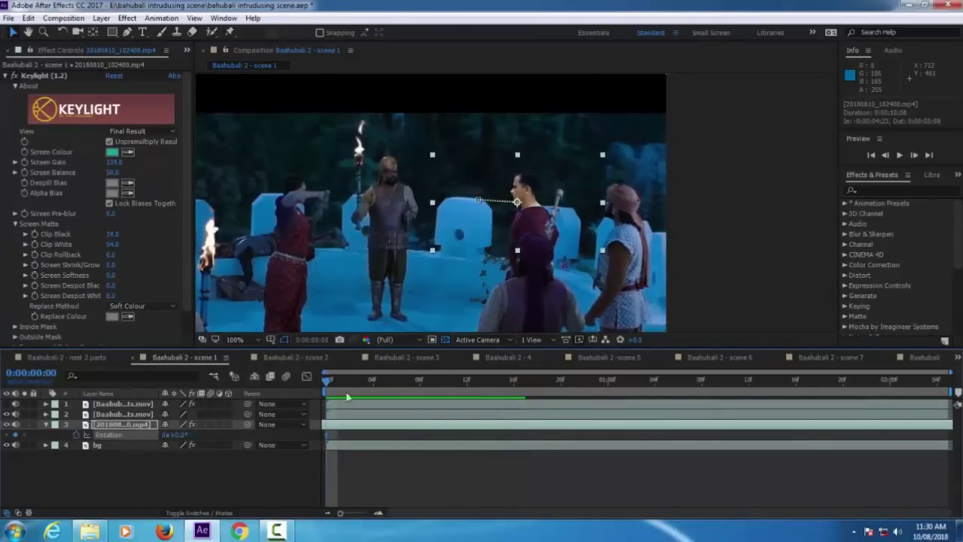
Keyframe the keyed clip's position at about 1020, 265 at 0:00:00:05 and about 999, 261 at 0:00:00:09.
drag(332, 382, 384, 391)
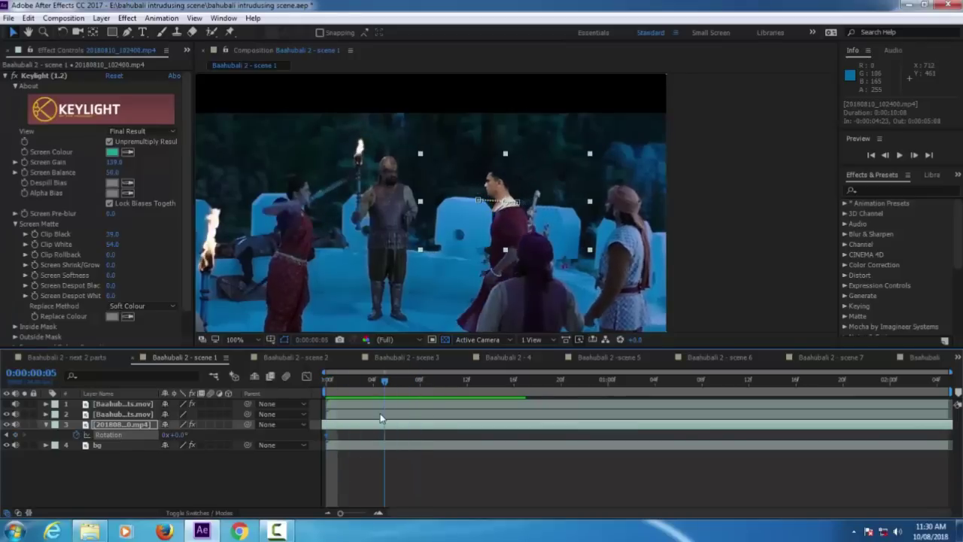
drag(508, 227, 511, 230)
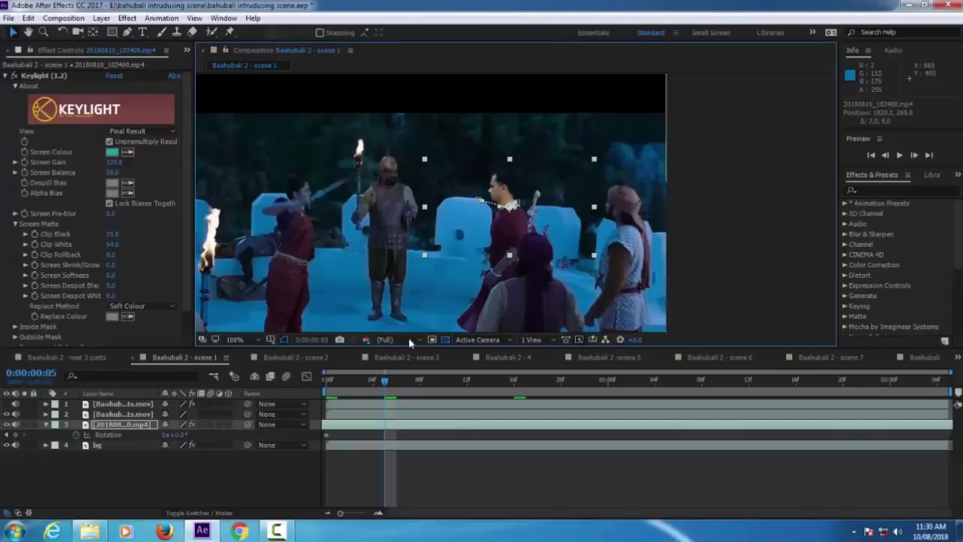
drag(391, 376, 431, 377)
drag(492, 238, 493, 235)
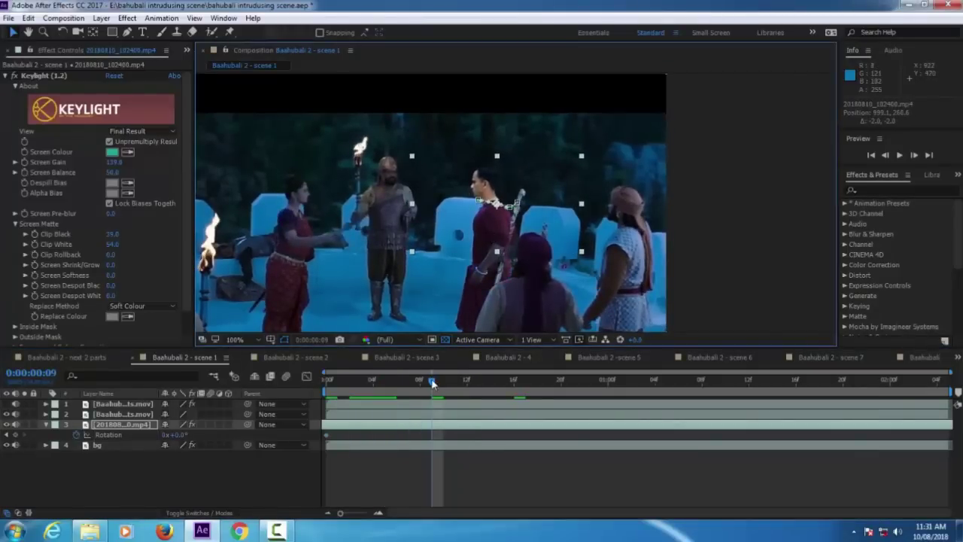
Try to nudge the keyed clip to about 969.4, 257.2 at 0:00:00:18.
drag(432, 382, 528, 381)
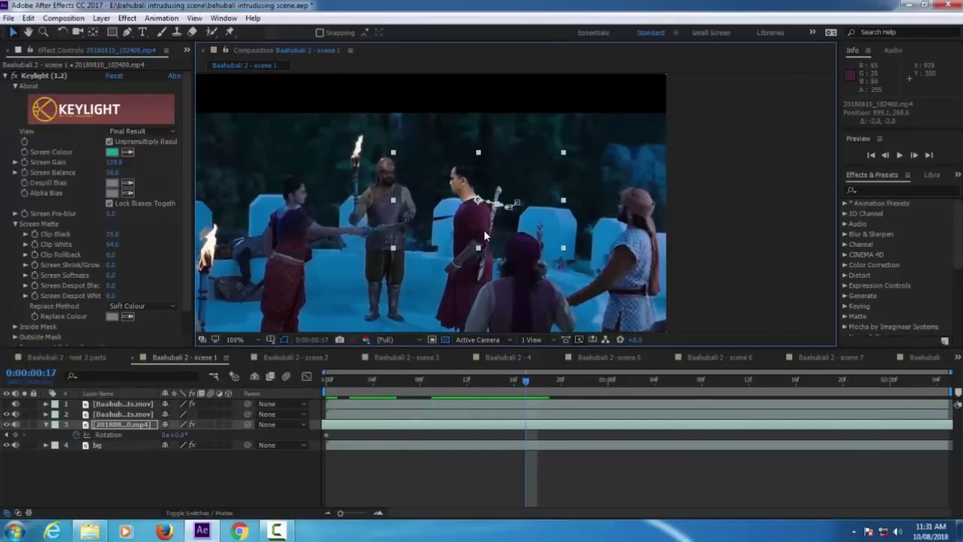
key(Page_Down)
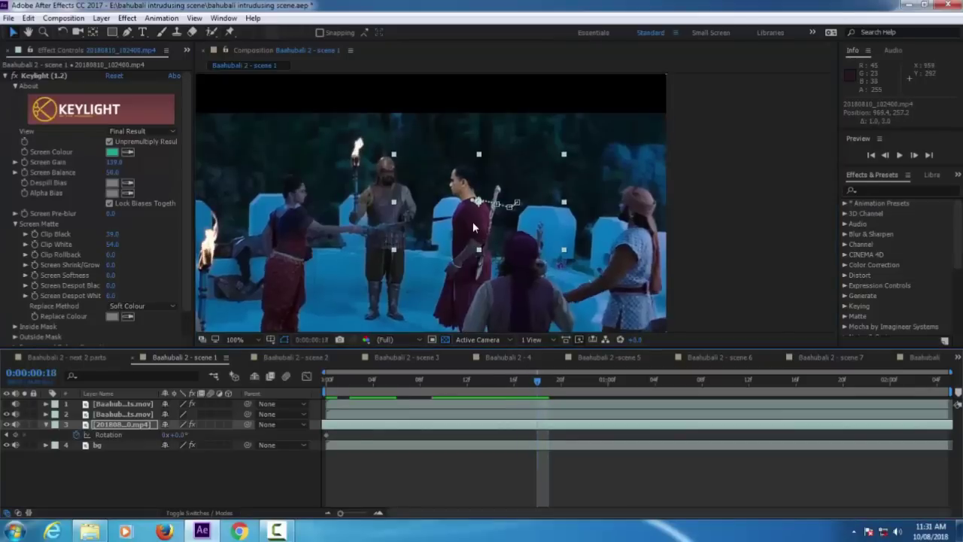
drag(473, 222, 472, 221)
Move the keyed clip to about 951.4, 240.2 at 0:00:01:04 so the head sits on the character's neck.
drag(527, 383, 654, 381)
click(459, 266)
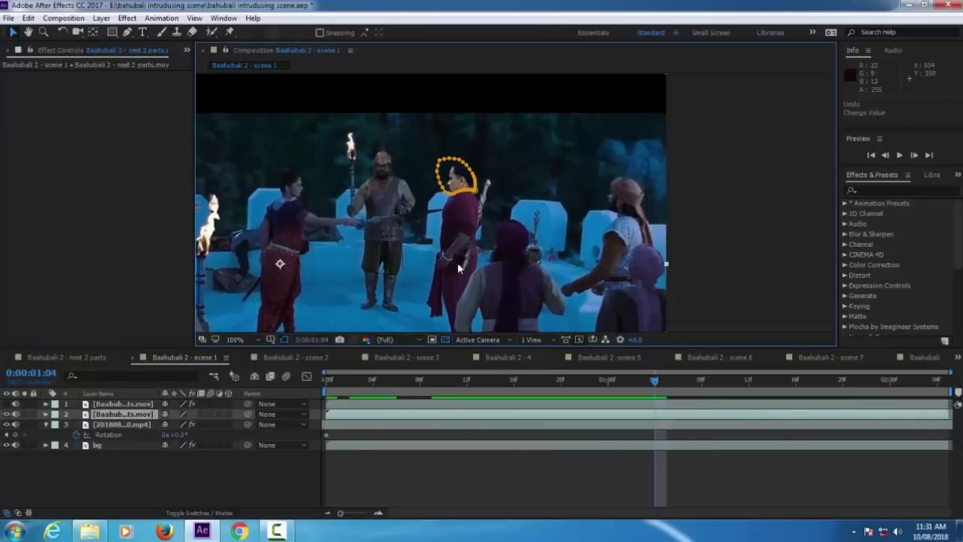
click(134, 425)
click(482, 266)
key(ctrl+z)
click(133, 425)
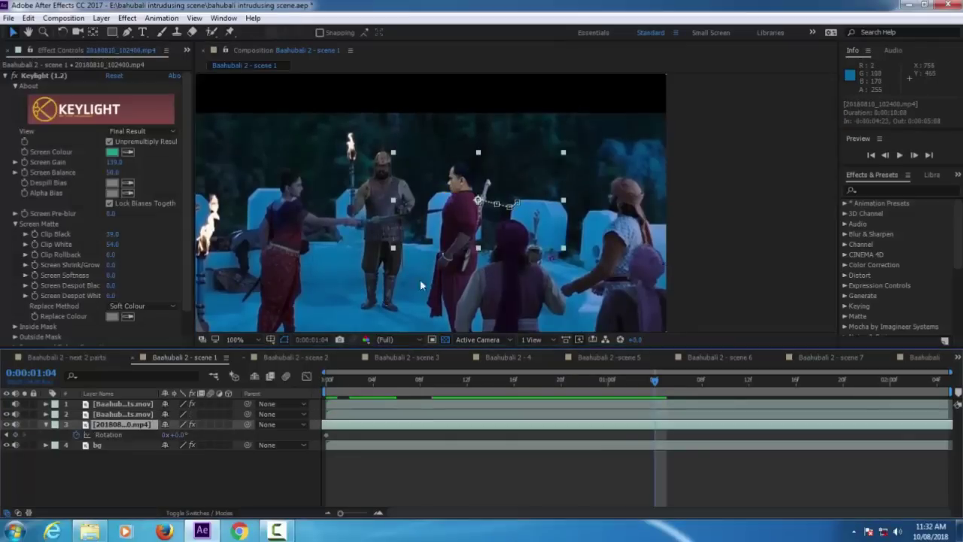
drag(465, 188, 455, 178)
click(144, 423)
key(s)
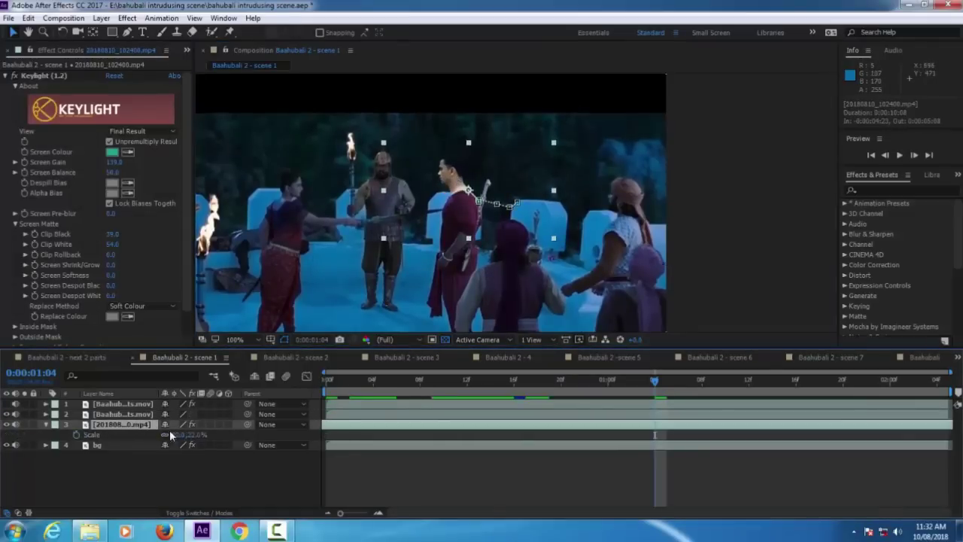
drag(190, 436, 190, 437)
drag(467, 194, 466, 205)
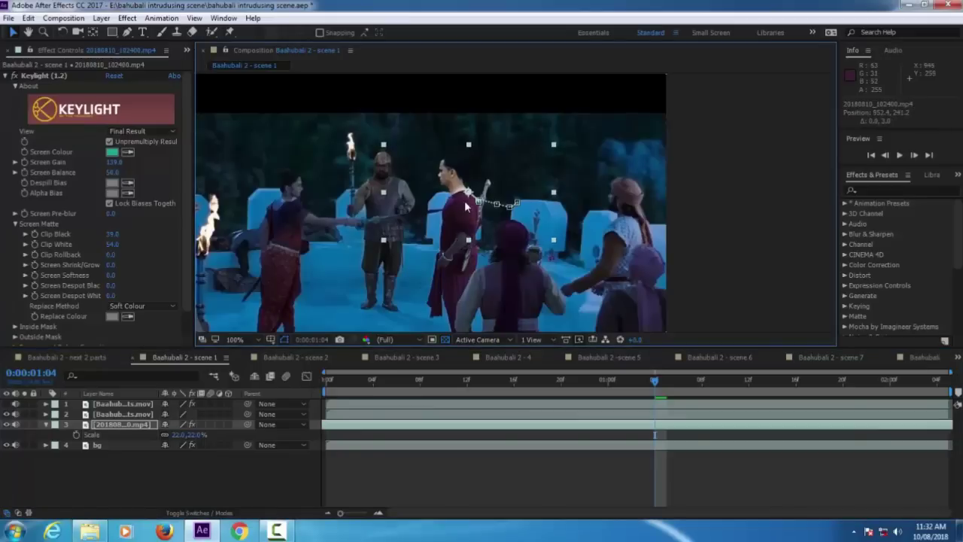
drag(464, 200, 464, 201)
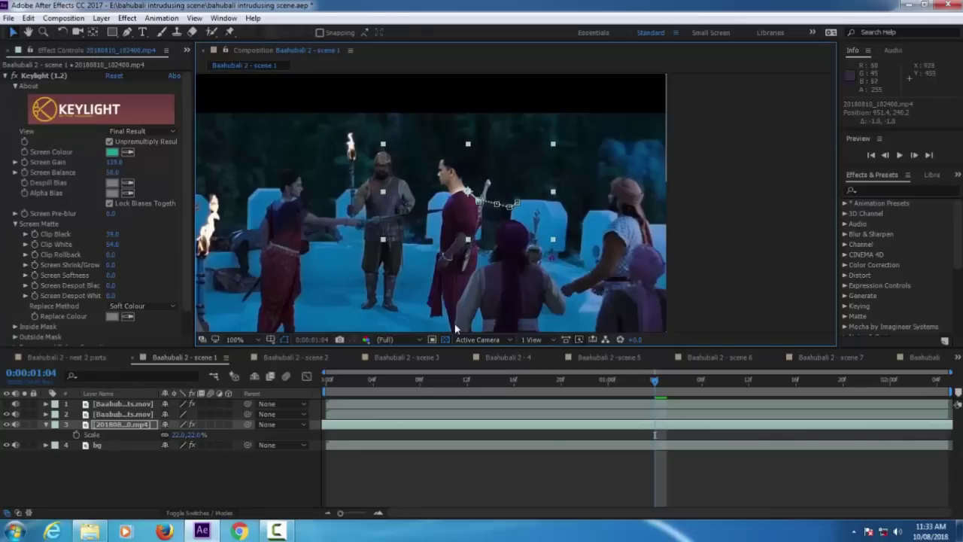
Keyframe the keyed clip's rotation at 1.0° at 0:00:01:03.
click(885, 155)
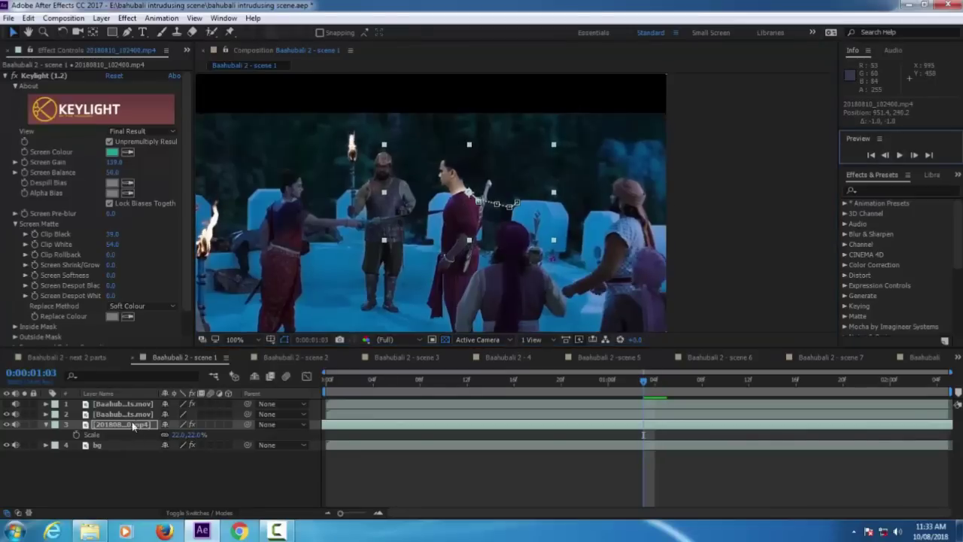
click(122, 426)
drag(180, 436, 180, 436)
Preview the head animation from the first frame, dismissing the Windows colour scheme prompt, and return to 0:00:00:00.
drag(643, 382, 326, 430)
click(899, 155)
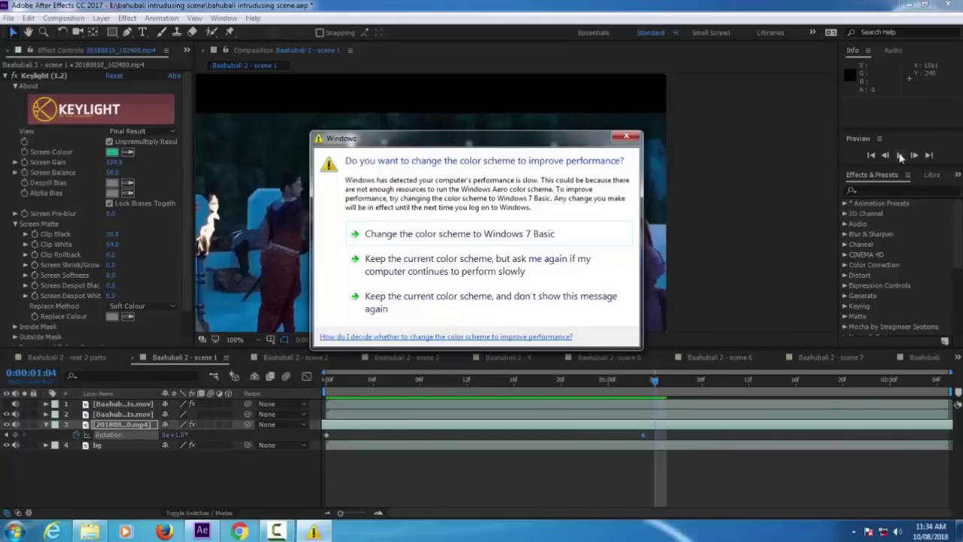
click(626, 138)
drag(654, 404, 324, 407)
click(275, 531)
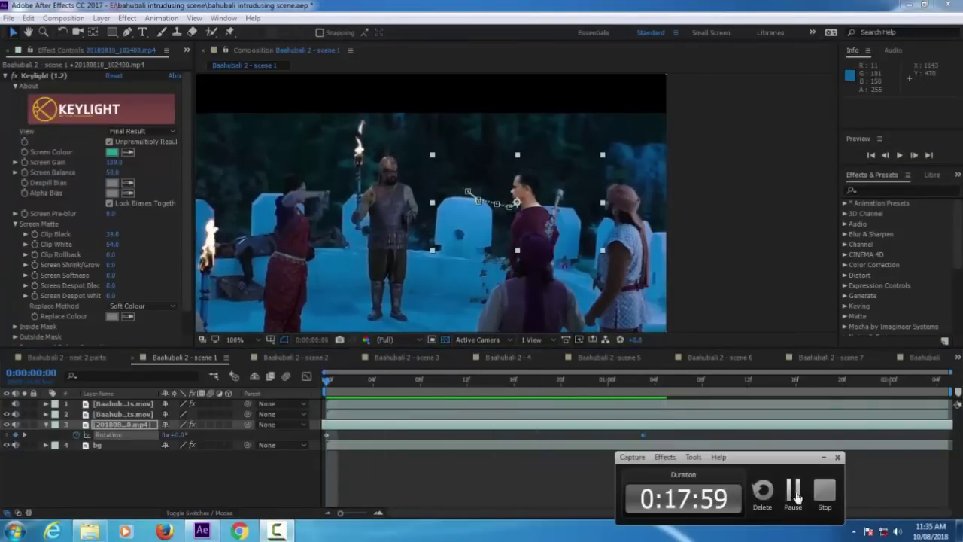
click(794, 490)
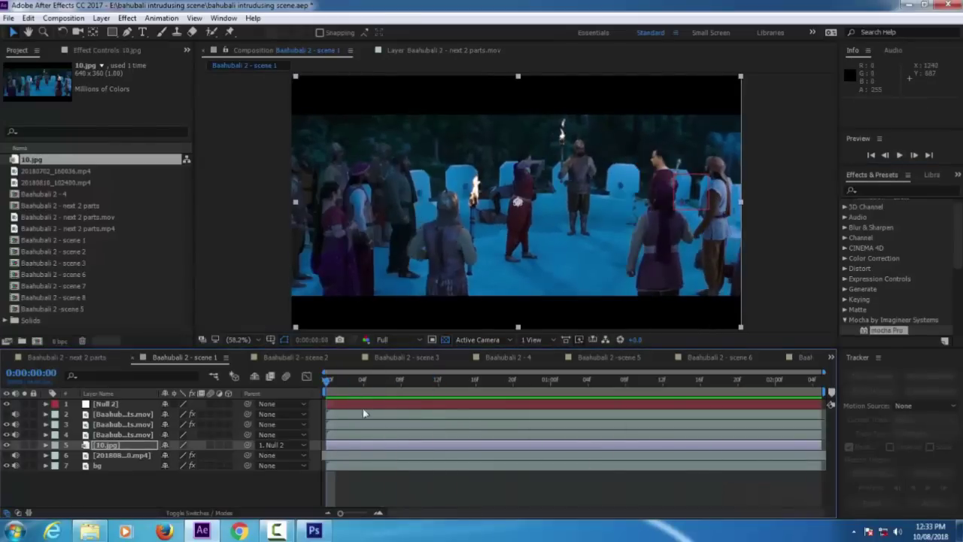
Apply the Curves effect to the 10.jpg layer and pull its RGB midtones slightly down.
click(127, 17)
mouse_move(161, 143)
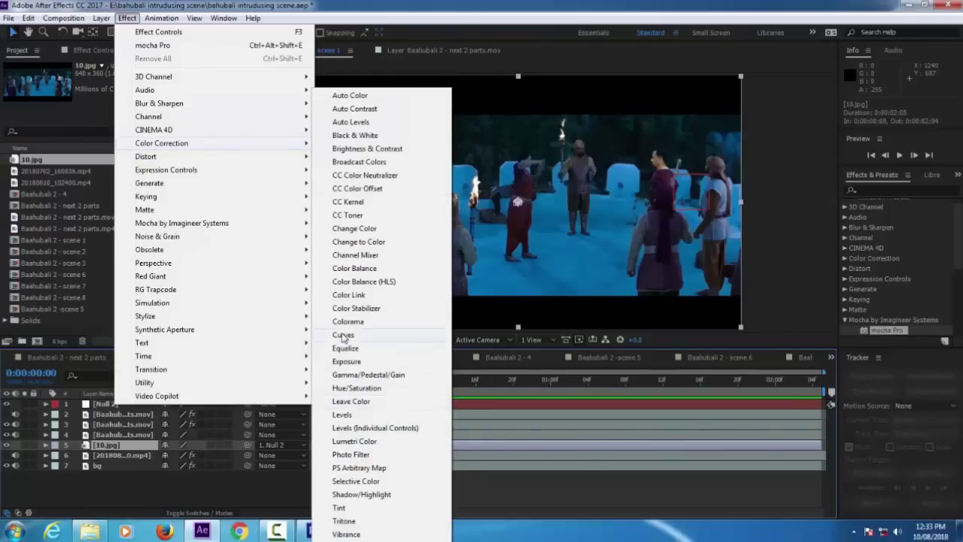
click(343, 336)
drag(93, 204, 105, 205)
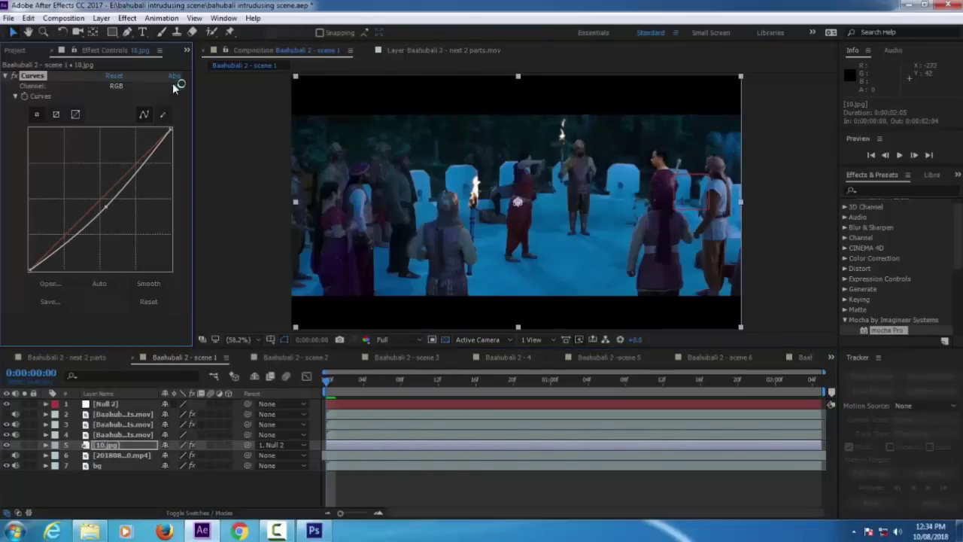
Raise the blue and green curves on 10.jpg and lower its RGB and red curves for a cooler tone.
click(172, 86)
click(128, 135)
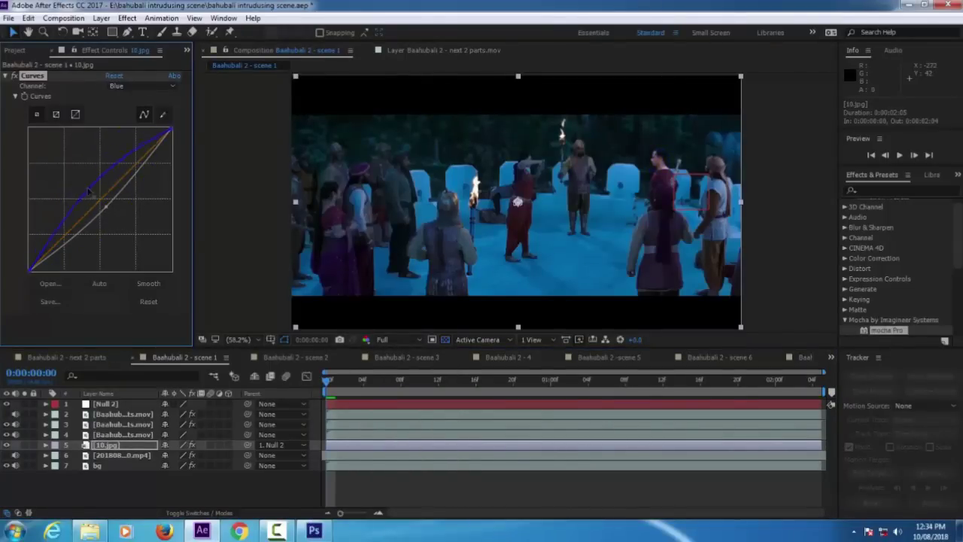
click(143, 86)
click(128, 110)
drag(105, 195, 116, 213)
click(143, 86)
click(128, 123)
click(143, 85)
click(128, 98)
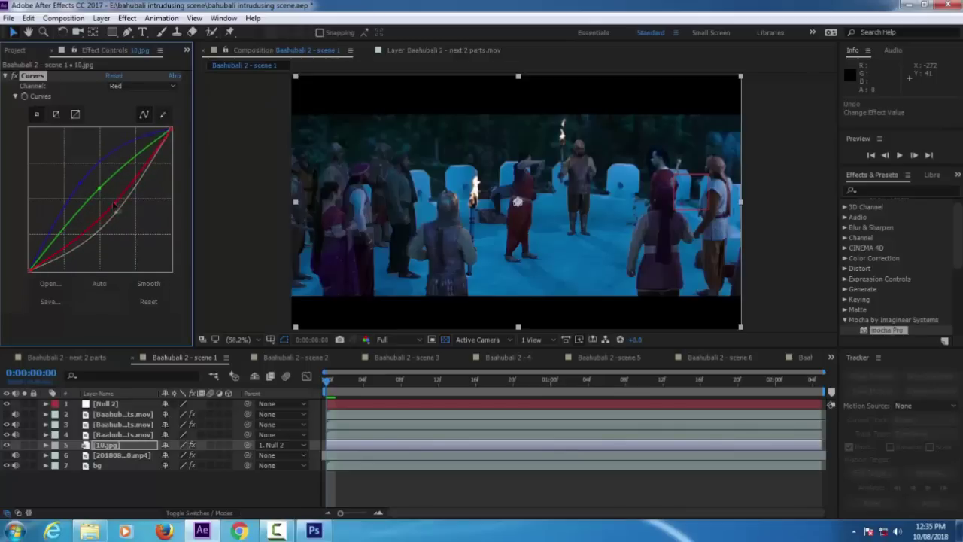
Fine-tune the midpoints of the blue, green and RGB curves on 10.jpg.
click(173, 86)
click(145, 229)
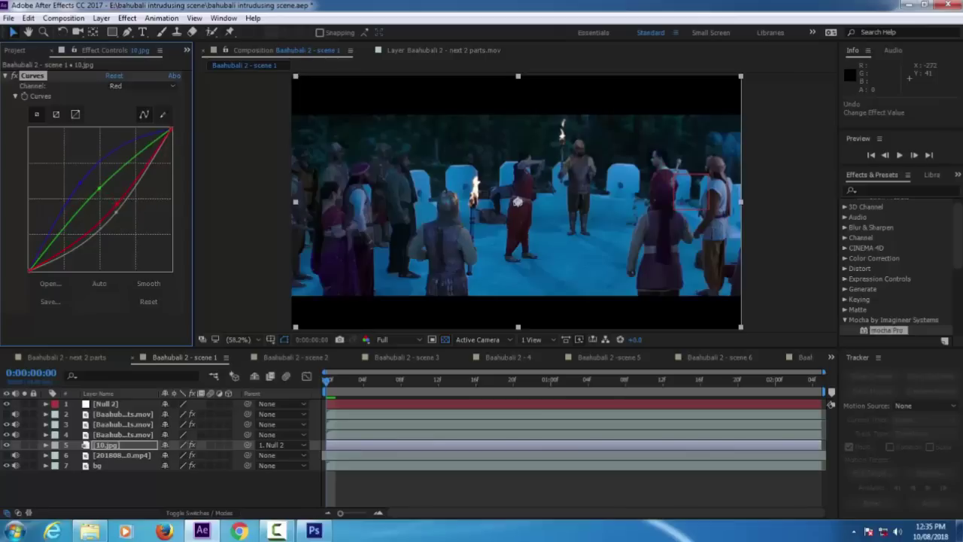
drag(80, 192, 72, 186)
drag(99, 188, 83, 239)
click(116, 214)
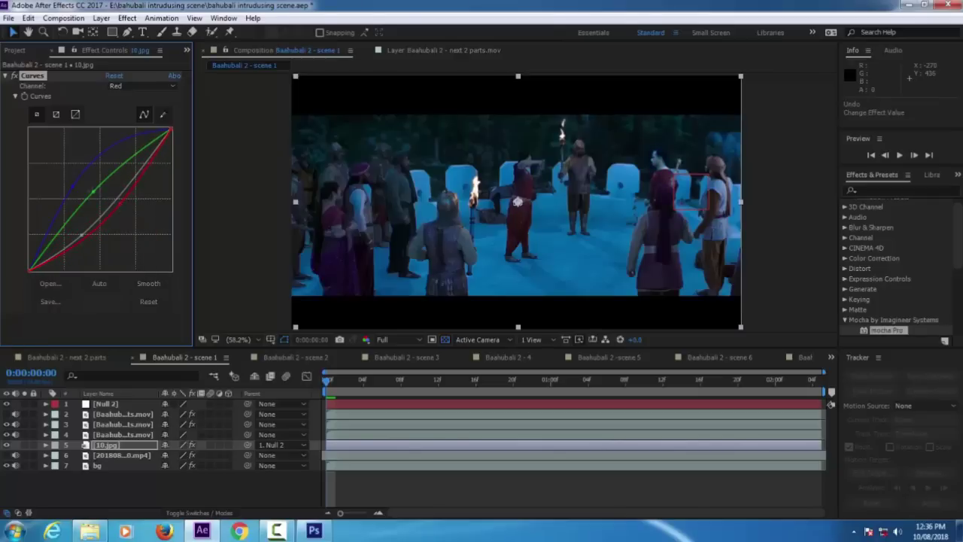
Try flattening the green and blue curves on 10.jpg, and undo the latest curve changes.
drag(93, 191, 100, 195)
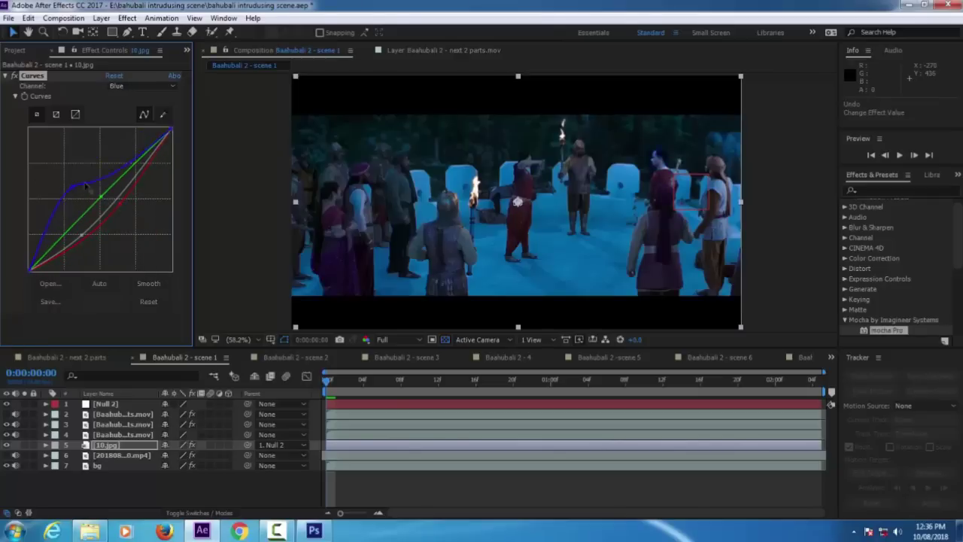
key(ctrl+z)
key(ctrl+z)
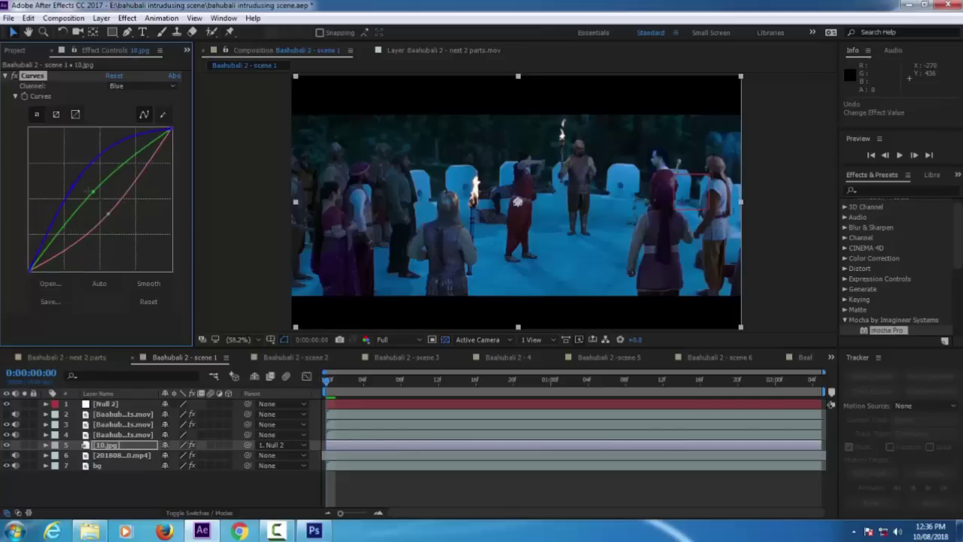
key(ctrl+z)
key(ctrl+z)
key(ctrl+z)
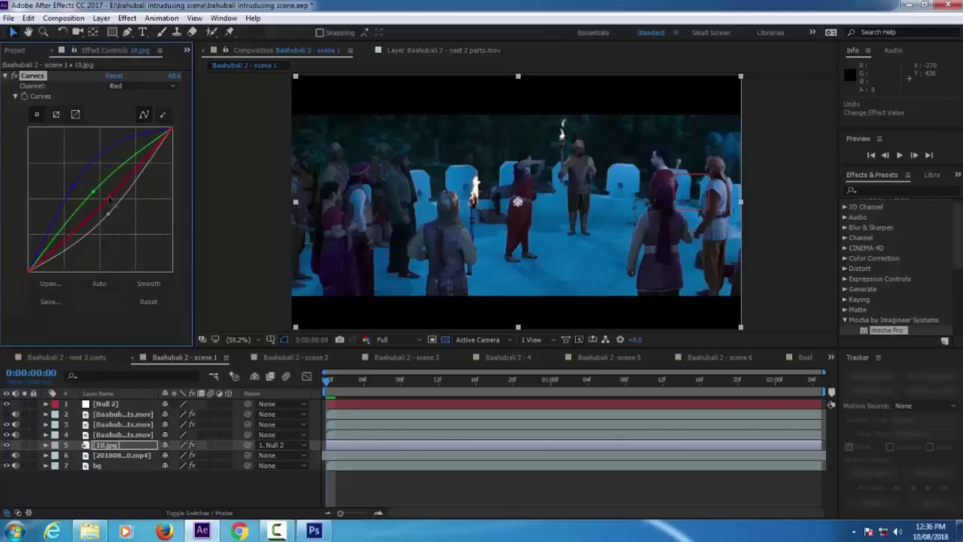
Preview the colour-matched scene and add an adjustment layer above all layers.
key(space)
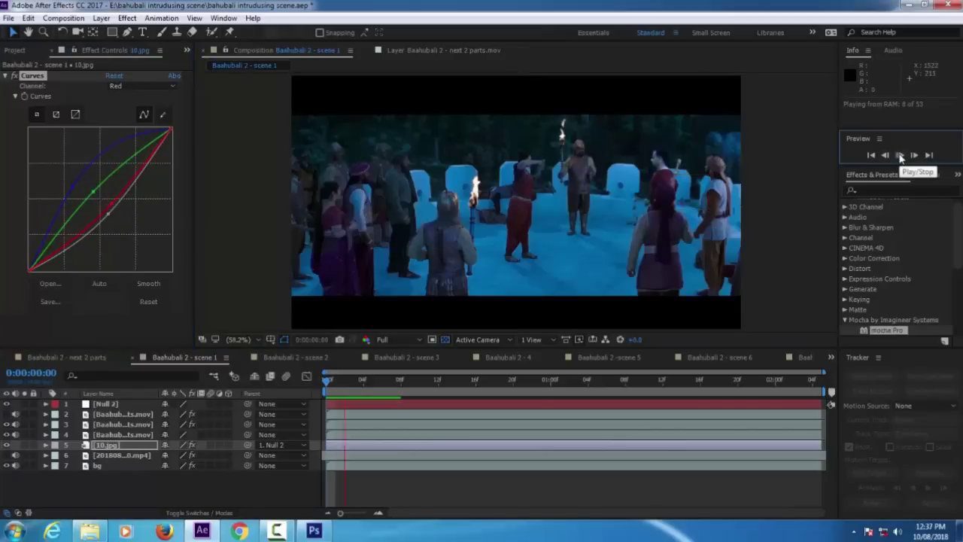
click(76, 481)
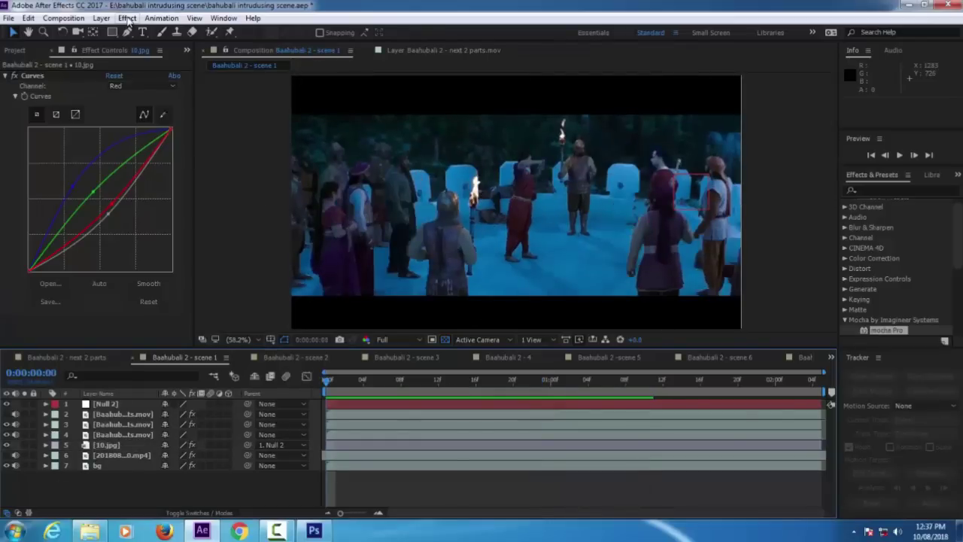
click(102, 18)
mouse_move(117, 33)
click(339, 109)
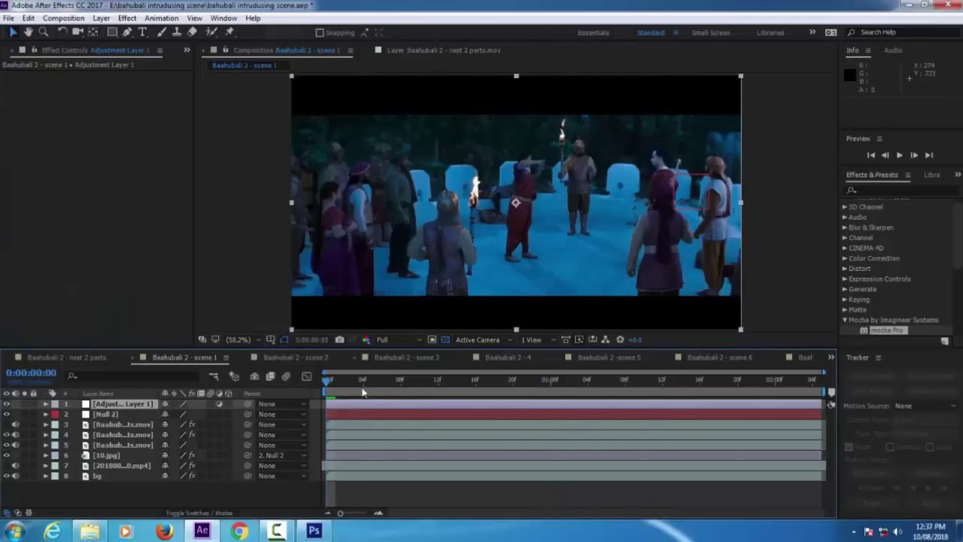
Apply Curves to the adjustment layer, raising the RGB midtones and slightly lowering the red and green channels.
click(127, 18)
mouse_move(161, 143)
click(357, 338)
mouse_move(100, 199)
mouse_down()
mouse_move(79, 176)
mouse_move(112, 211)
mouse_move(110, 202)
mouse_up()
click(143, 85)
click(131, 107)
click(142, 86)
click(131, 120)
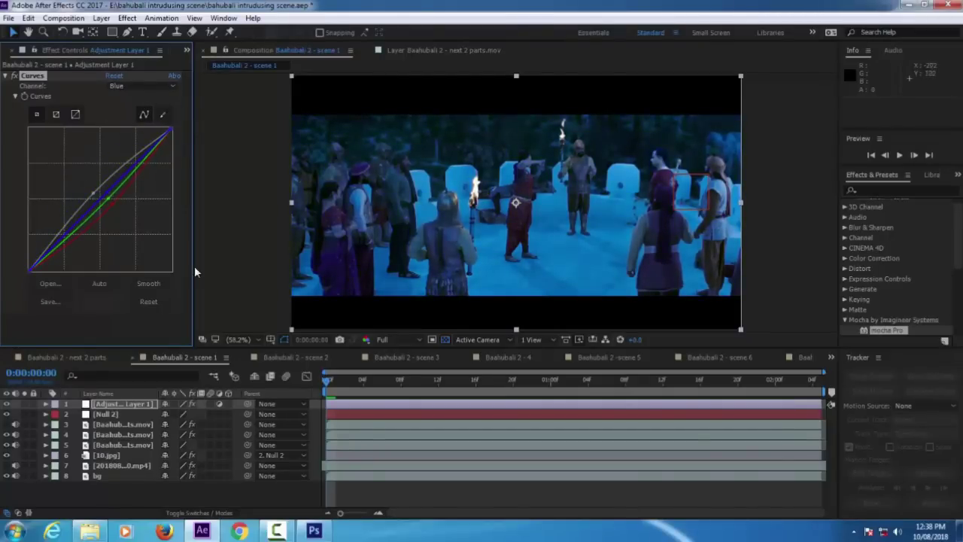
Preview the graded scene, return to the first frame and save the project.
click(899, 155)
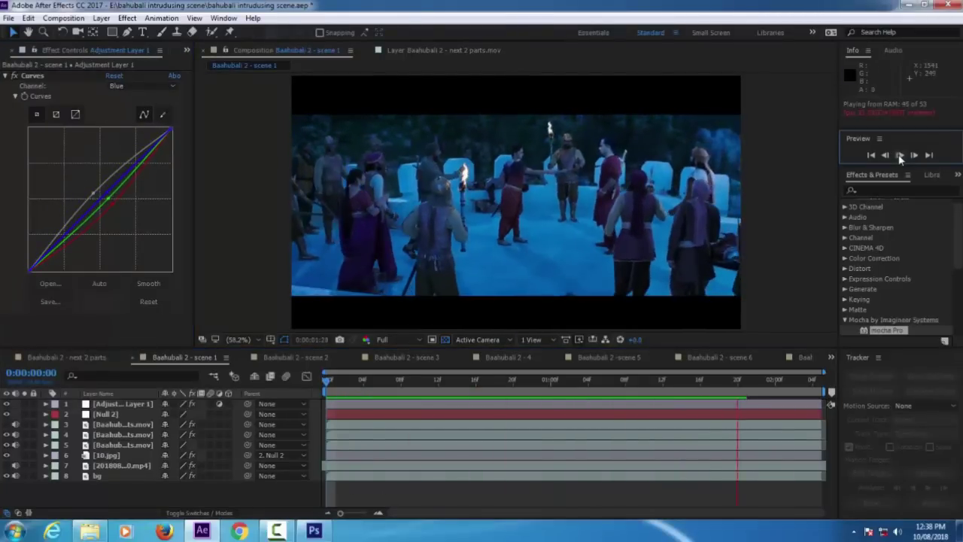
click(327, 382)
click(62, 19)
mouse_move(9, 19)
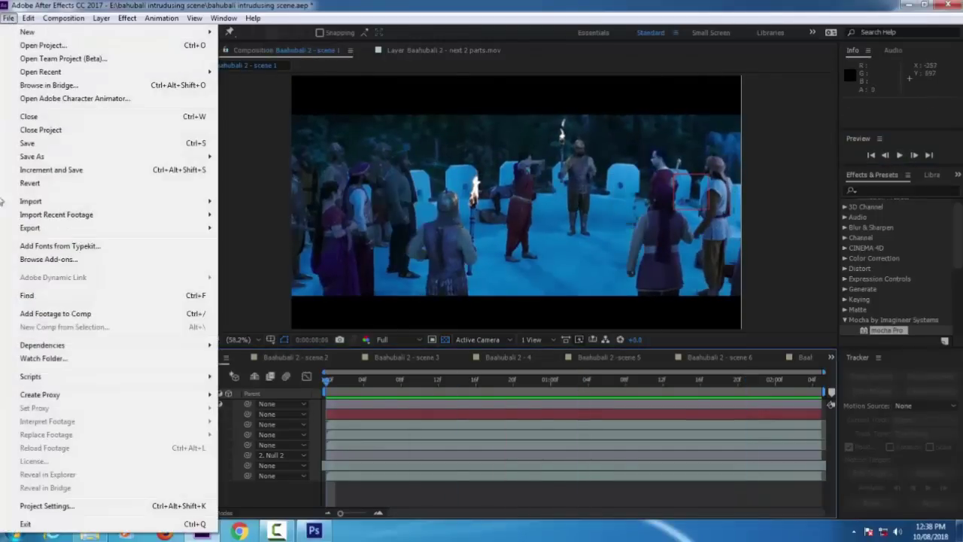
click(31, 144)
click(62, 18)
Select all layers of Baahubali 2 - scene 1, from bg up to the adjustment layer, and pre-compose them.
click(97, 478)
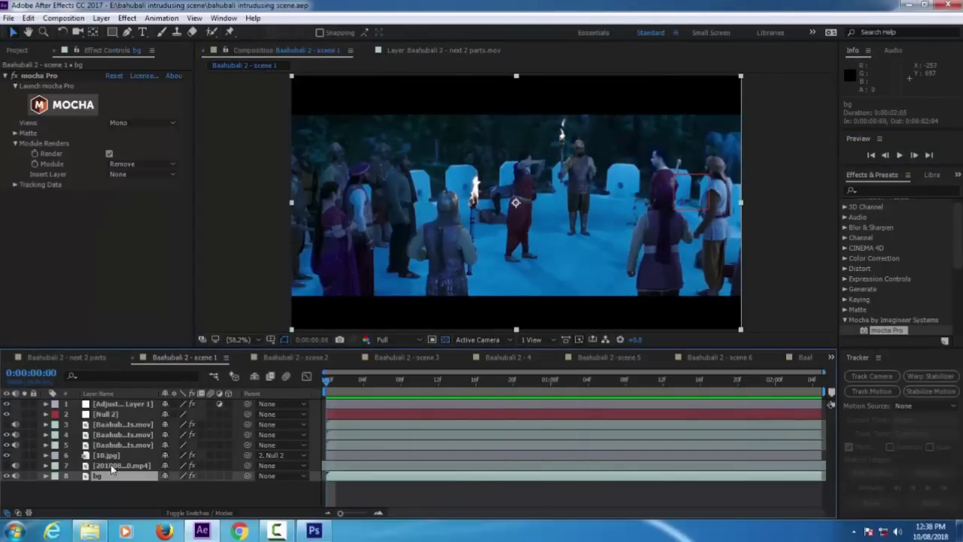
shift+click(111, 465)
shift+click(120, 414)
shift+click(125, 404)
click(101, 18)
click(128, 476)
click(511, 333)
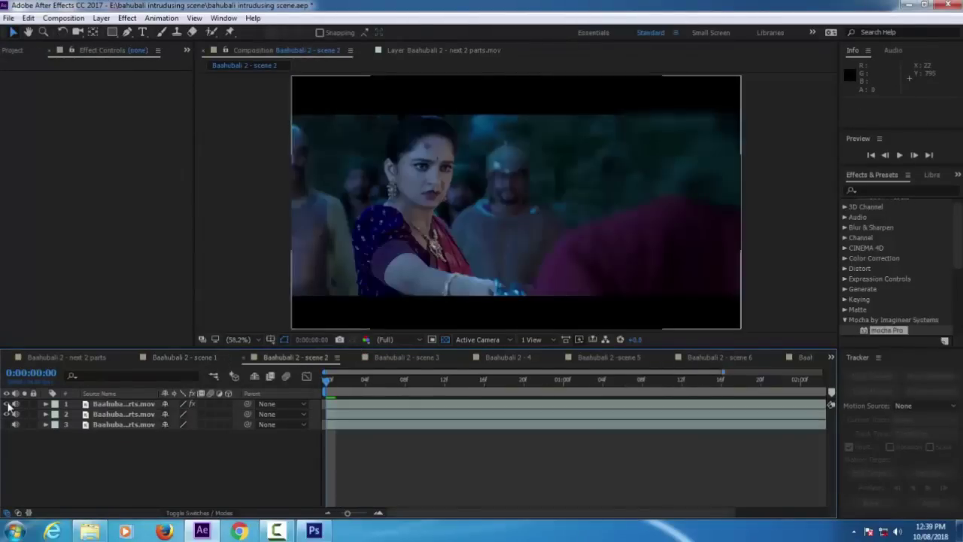
In Baahubali 2 - scene 2, compare the layers' visibility and leave only the bottom Baahubali layer shown.
click(9, 405)
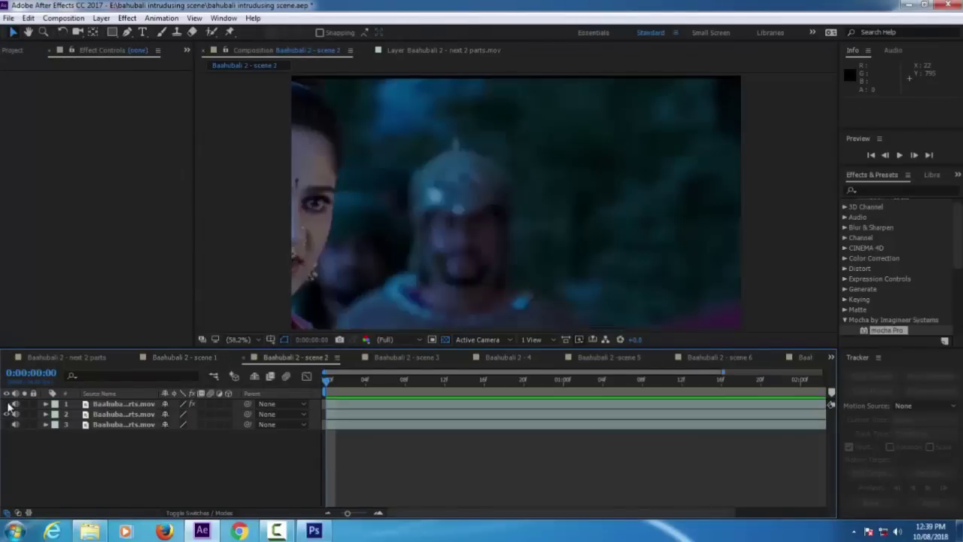
click(9, 404)
click(9, 405)
click(9, 404)
click(8, 404)
click(8, 404)
click(7, 415)
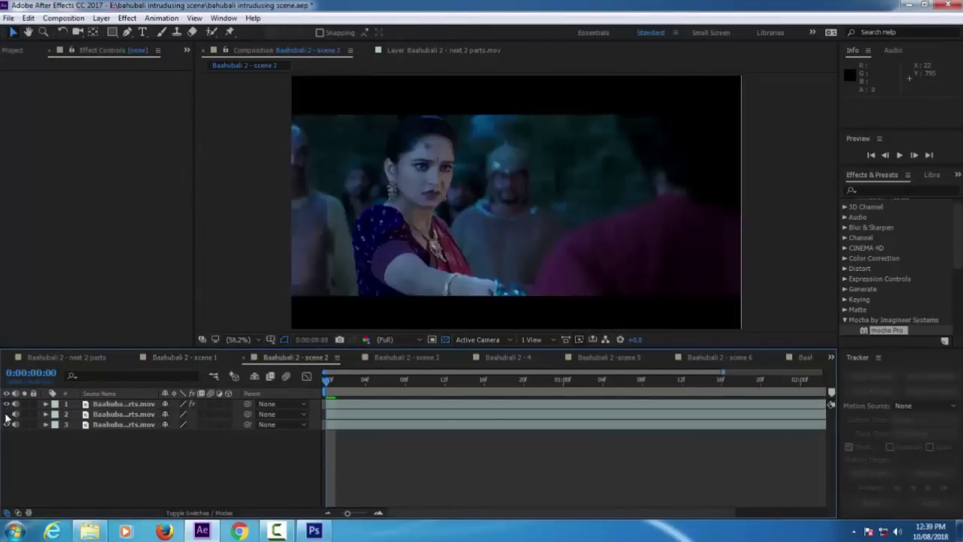
click(7, 415)
click(9, 405)
click(9, 405)
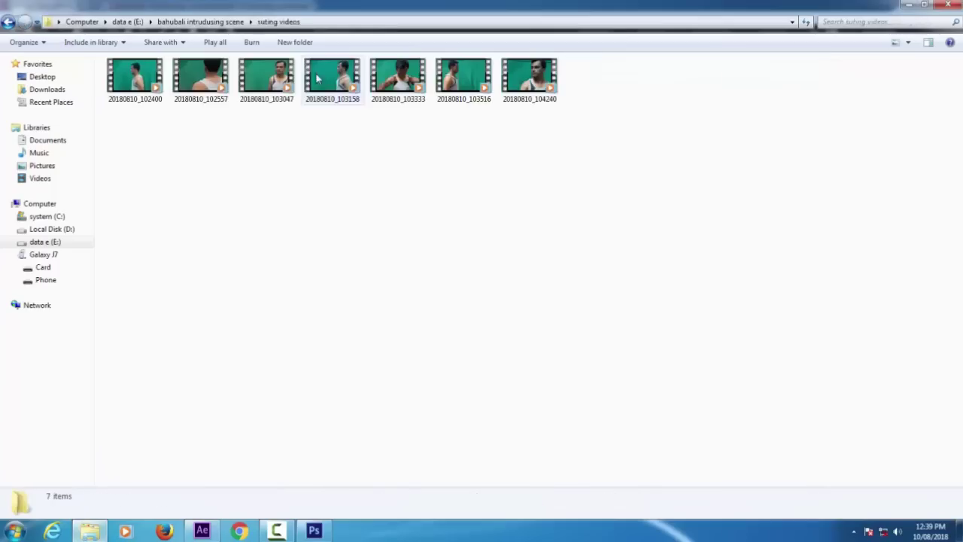
Add the green-screen clip 20180810_102557.mp4 from the suting videos folder to scene 2 as the top layer.
drag(201, 79, 85, 445)
click(598, 282)
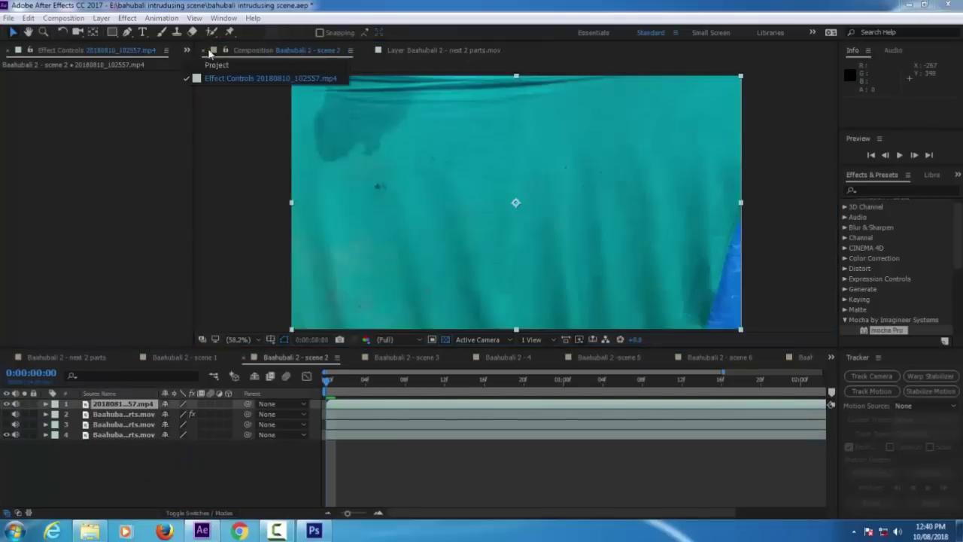
Shift the scene 2 green-screen clip earlier so the actor's back fills the first frame, and apply Keylight (1.2) to it.
drag(519, 407, 411, 407)
click(128, 18)
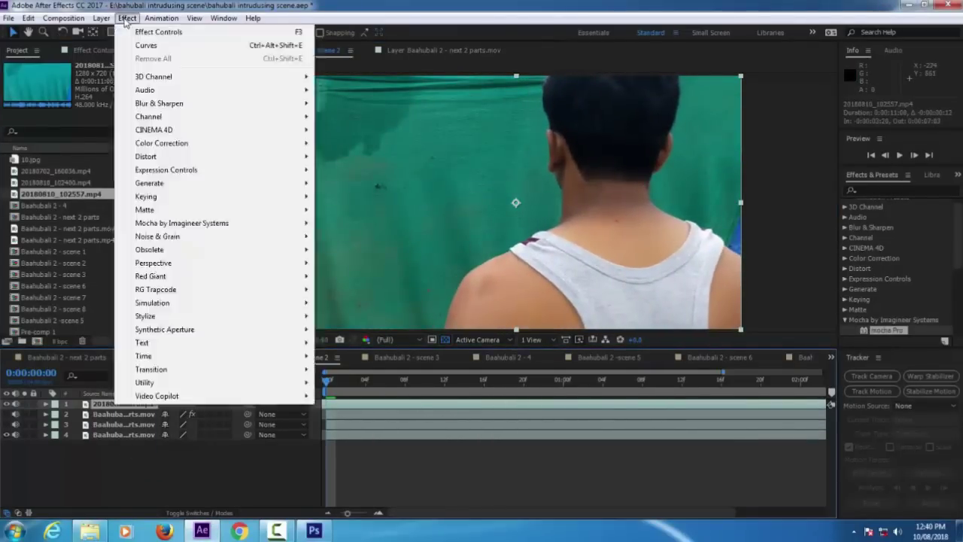
mouse_move(161, 193)
click(361, 301)
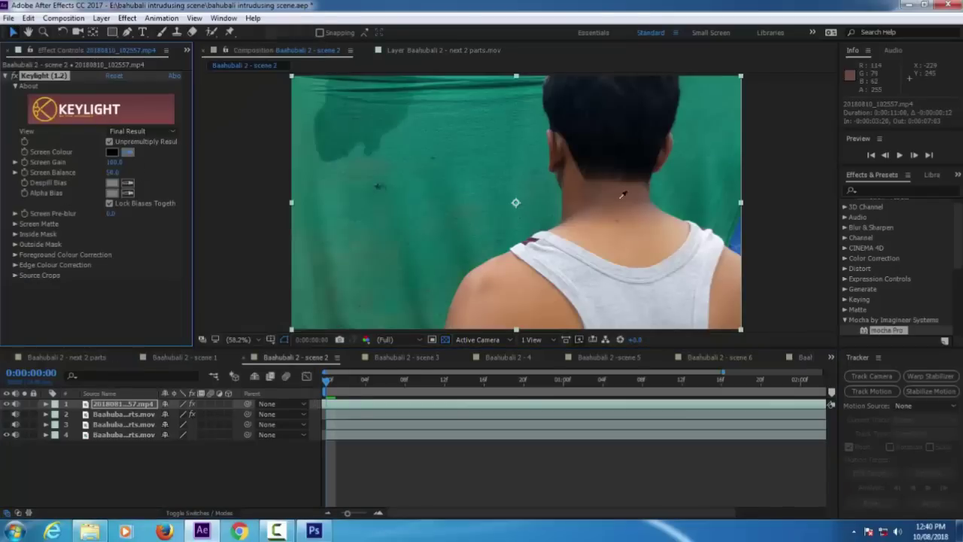
Key out the green backdrop by sampling its colour, with Screen Gain at 142 and Clip Black at 1.
click(500, 177)
drag(114, 163, 144, 163)
click(15, 224)
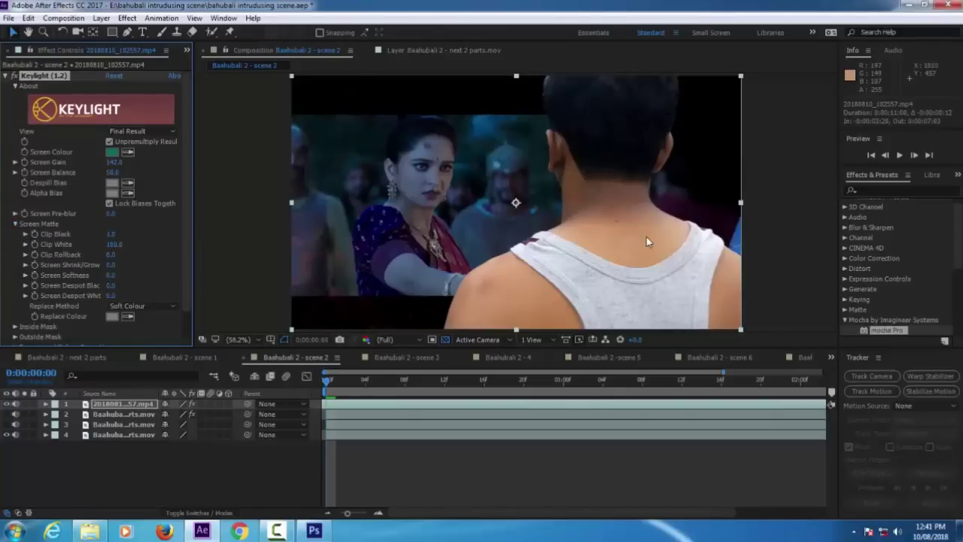
Scale the keyed actor clip to 85% and move it over the man standing with his back to the camera.
drag(519, 207, 573, 214)
click(133, 405)
key(s)
drag(200, 415, 190, 415)
mouse_move(653, 241)
mouse_down()
mouse_move(703, 230)
mouse_move(671, 234)
mouse_up()
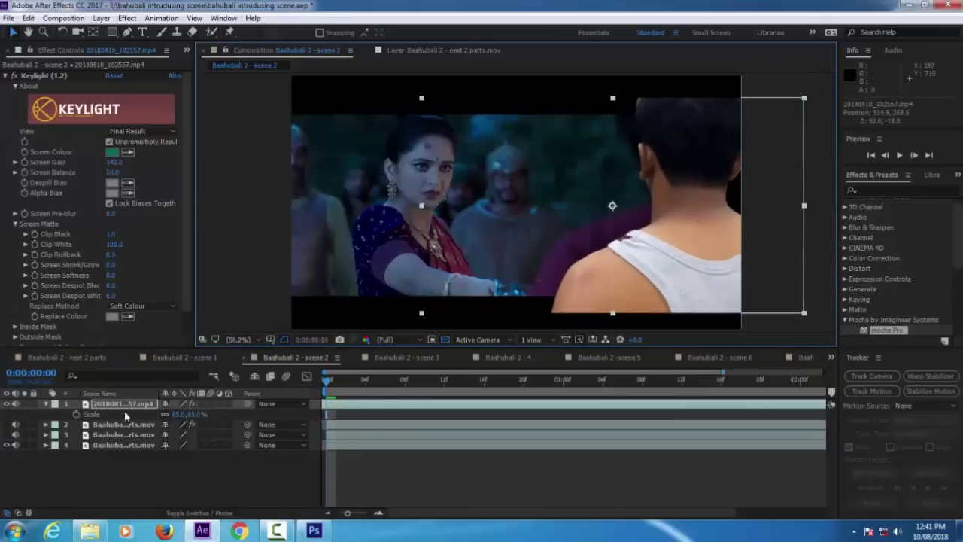
Show the two hidden Baahubali layers and place the actor clip directly beneath the top one.
click(7, 434)
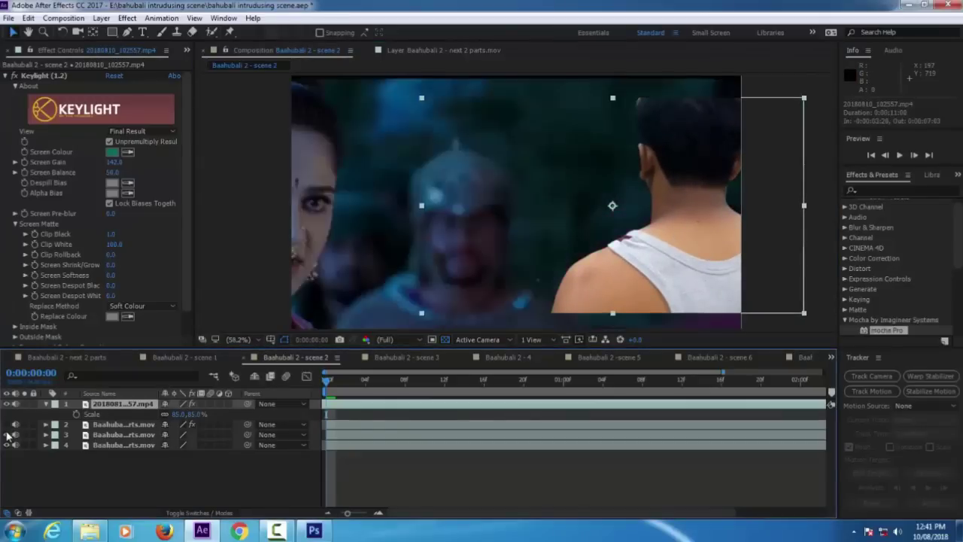
click(6, 425)
drag(107, 405, 100, 429)
Rotate the actor clip slightly clockwise and reposition it so the head sits on the maroon costume's collar.
drag(629, 230, 639, 226)
click(133, 414)
drag(177, 424, 183, 424)
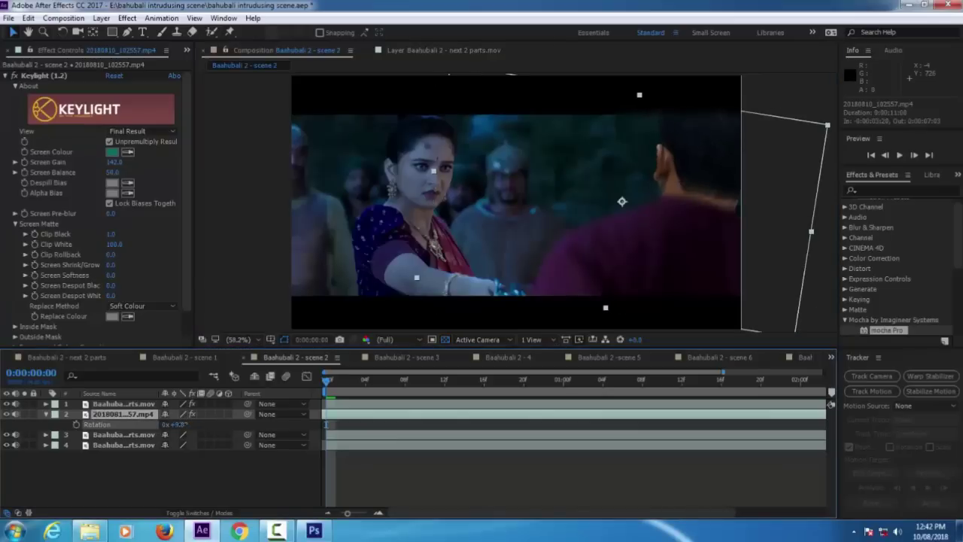
drag(625, 262, 629, 251)
click(46, 414)
Apply Curves to the actor clip, lowering the red curve, raising green slightly and raising blue strongly.
click(127, 18)
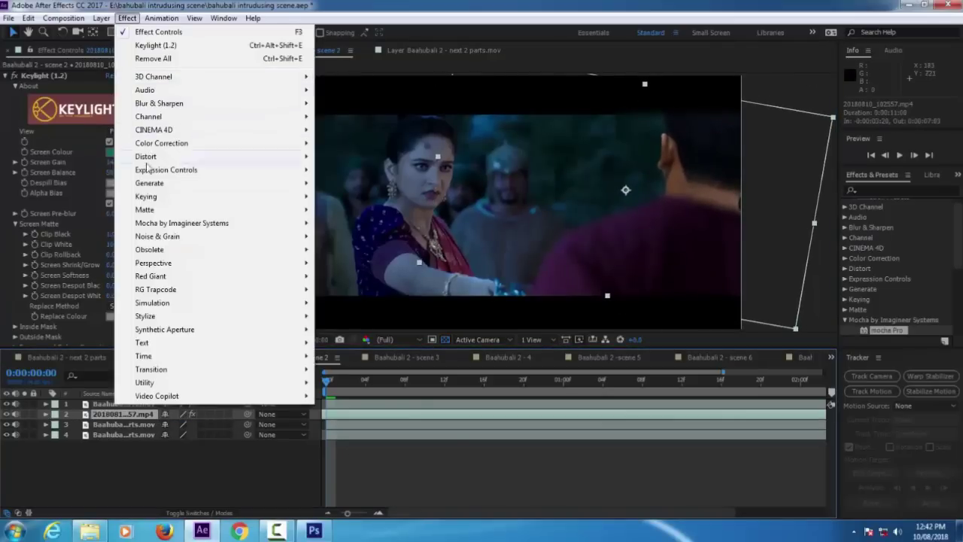
mouse_move(152, 143)
click(331, 334)
drag(104, 230, 107, 244)
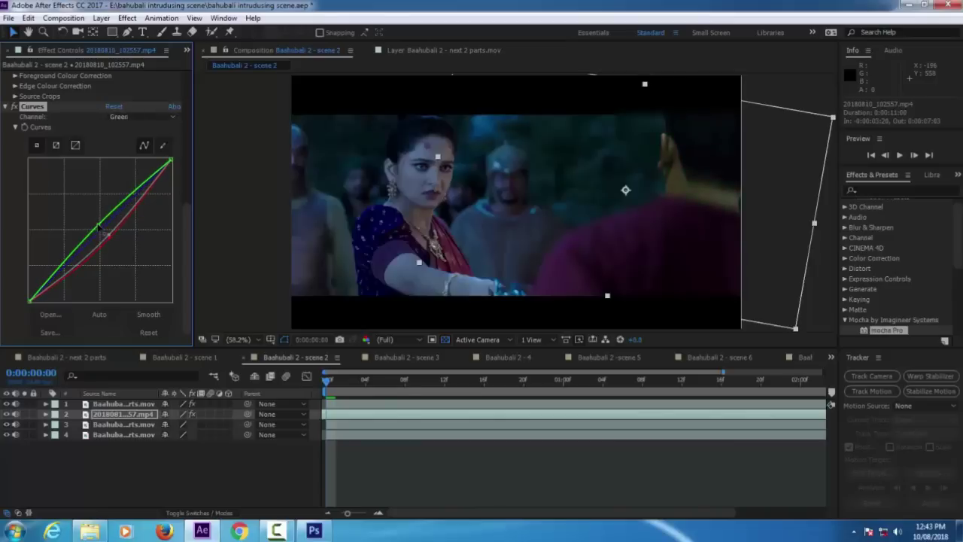
key(ctrl+z)
key(ctrl+shift+z)
key(ctrl+z)
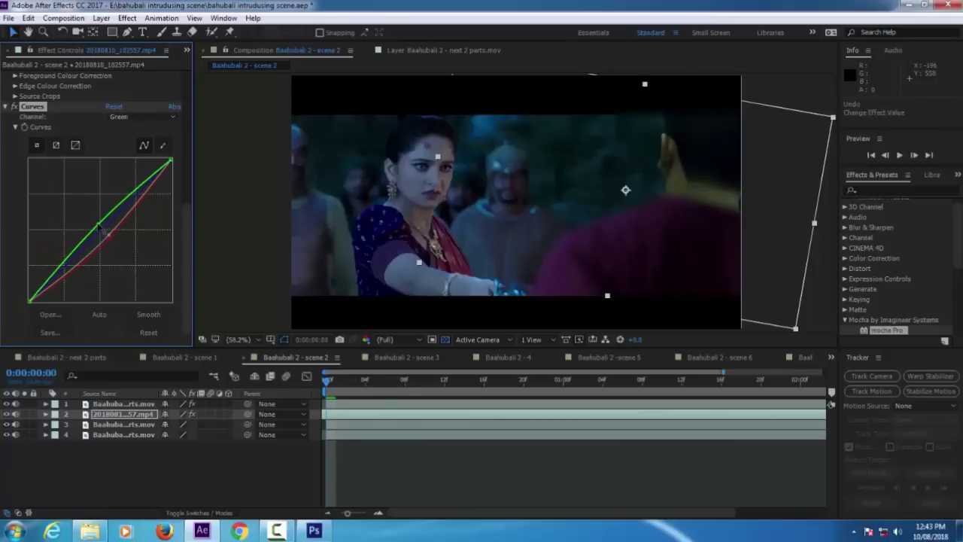
click(173, 117)
click(151, 132)
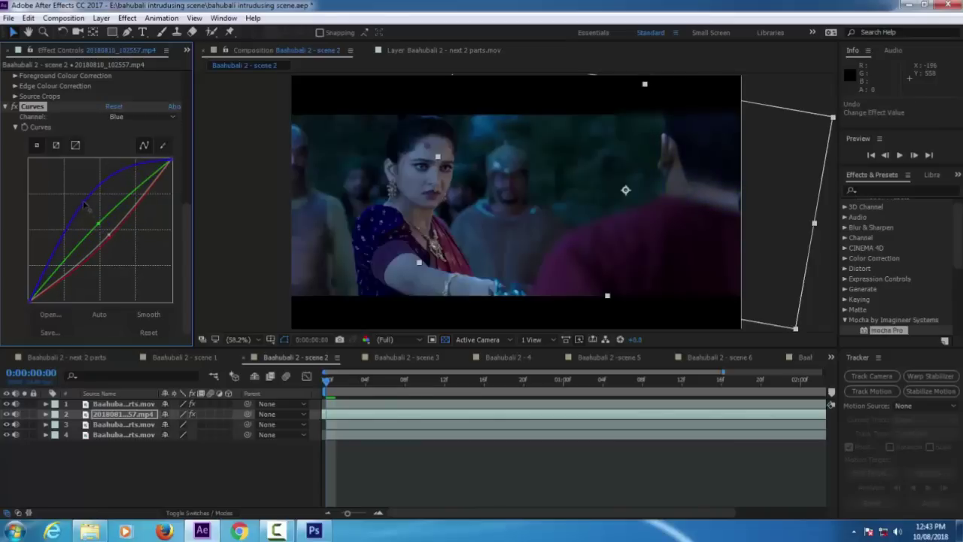
click(867, 189)
text(baa)
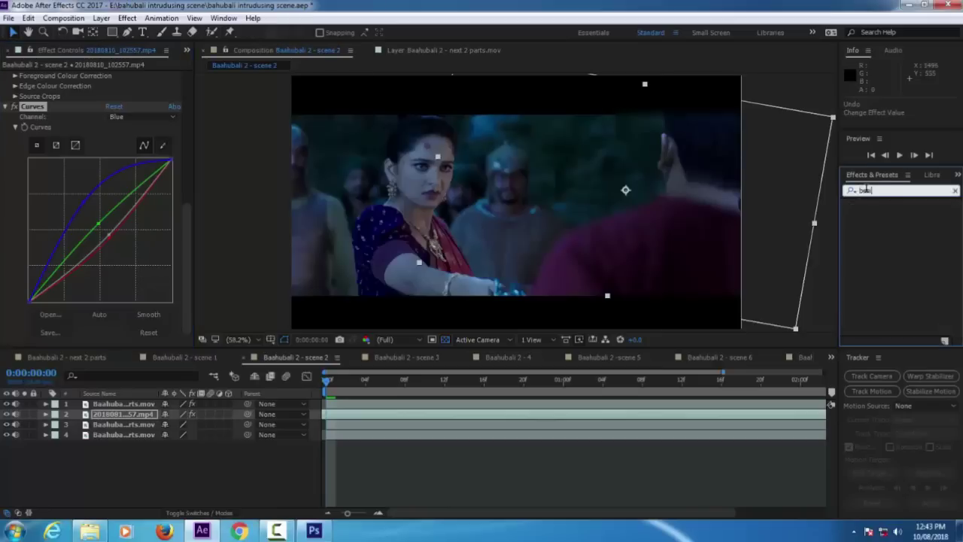
key(BackSpace)
key(BackSpace)
key(BackSpace)
key(BackSpace)
text(l)
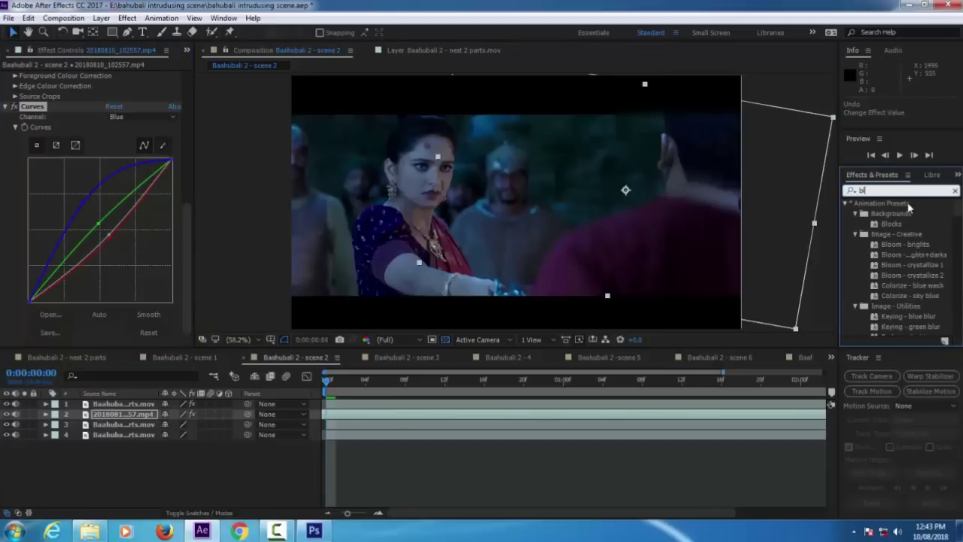
text(uer)
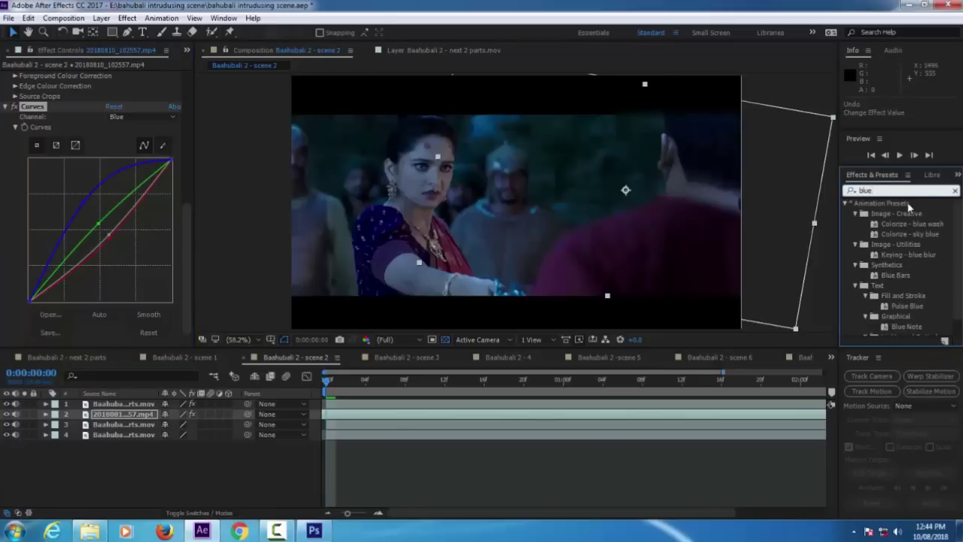
key(BackSpace)
key(BackSpace)
key(BackSpace)
key(BackSpace)
key(BackSpace)
Apply Box Blur with a blur radius of 11 to the actor clip and preview the scene.
click(127, 18)
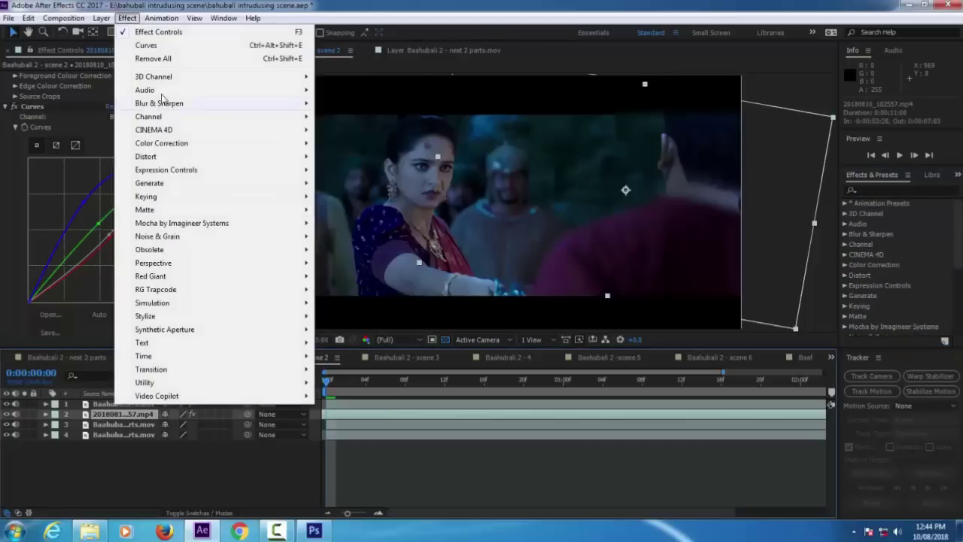
mouse_move(162, 105)
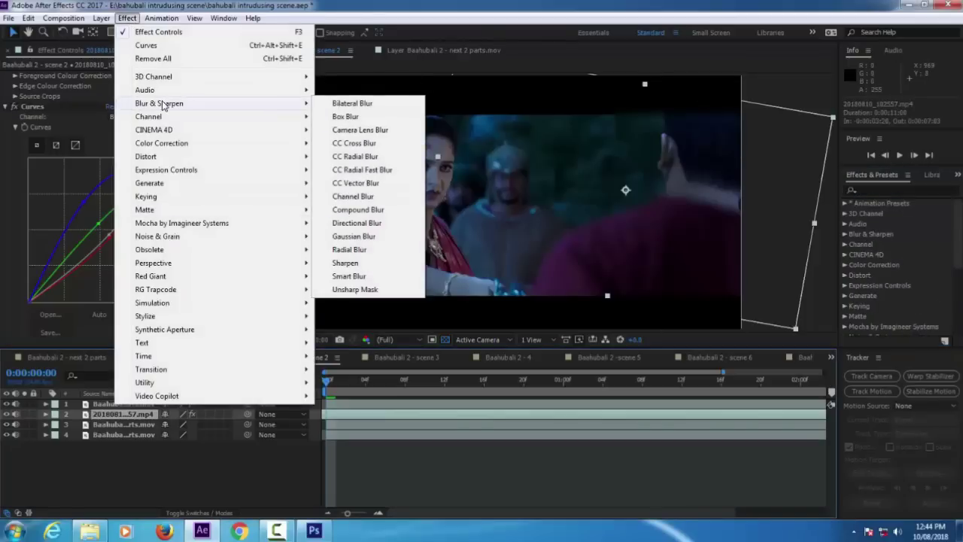
click(346, 117)
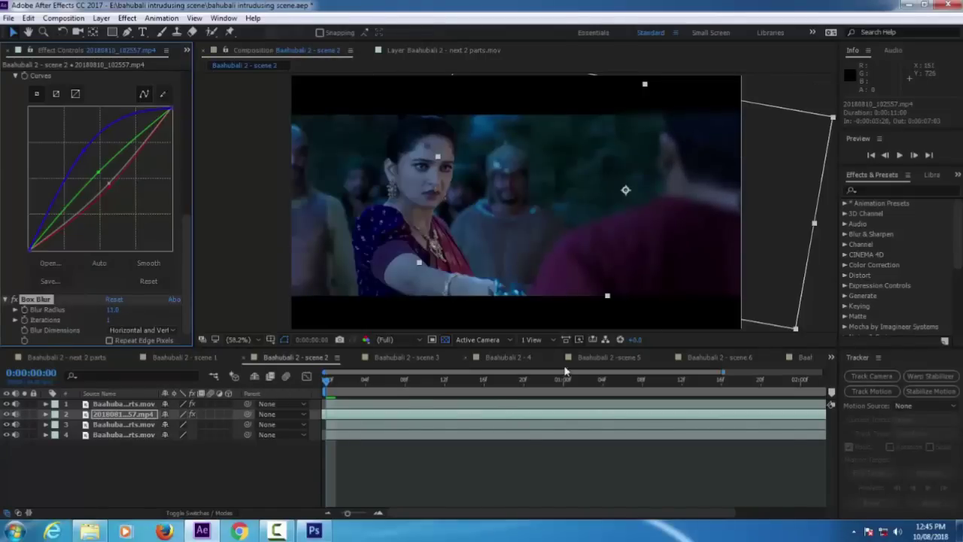
click(899, 154)
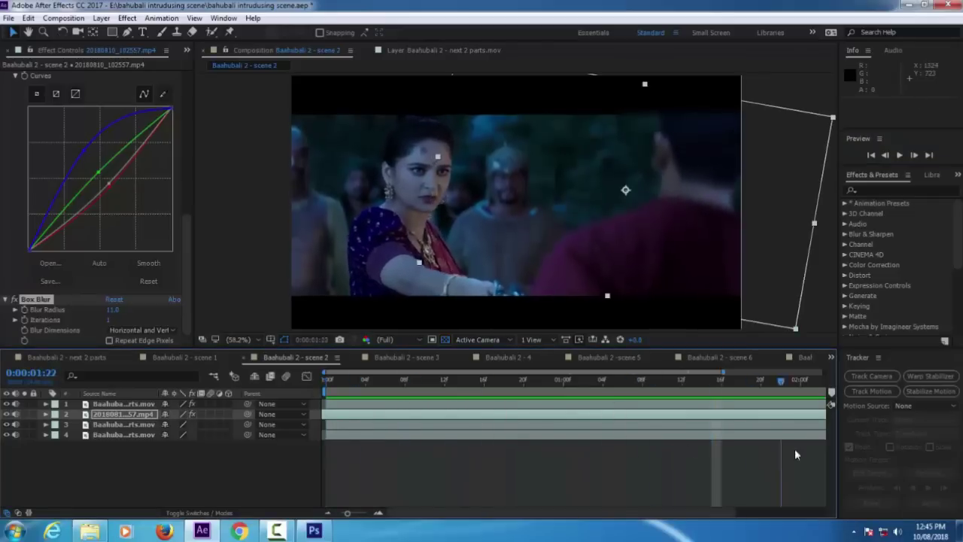
click(899, 154)
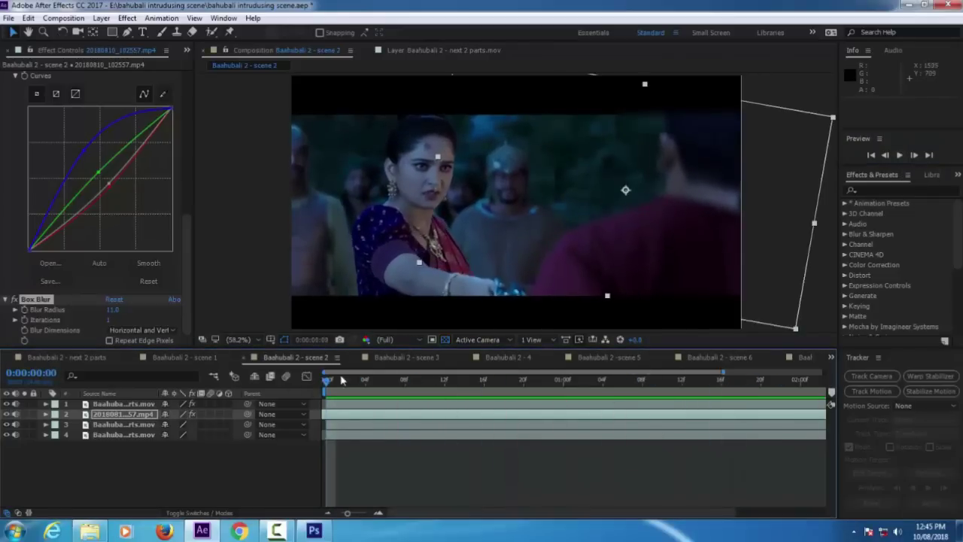
Freeze the actor clip's time at the first frame, preview the scene and return to the start.
right_click(333, 415)
mouse_move(426, 95)
click(560, 95)
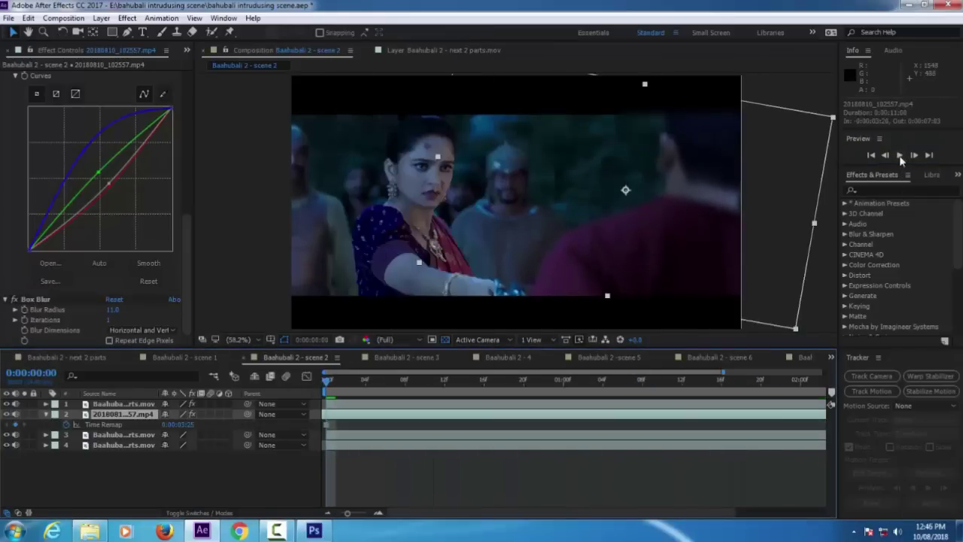
click(901, 157)
click(901, 157)
drag(489, 383, 325, 384)
click(46, 414)
Select all four layers of Baahubali 2 - scene 2 and pre-compose them.
click(73, 463)
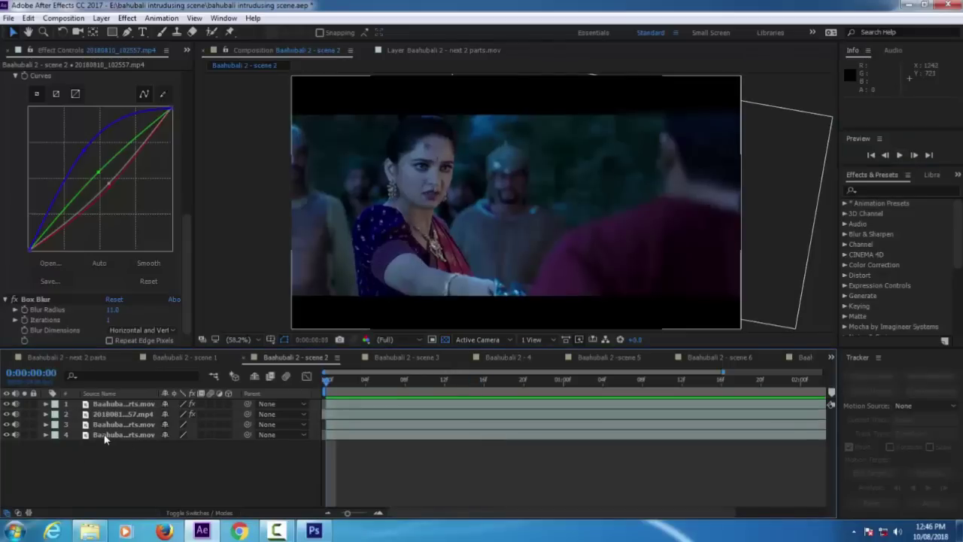
drag(104, 438, 113, 400)
key(ctrl+shift+c)
key(Return)
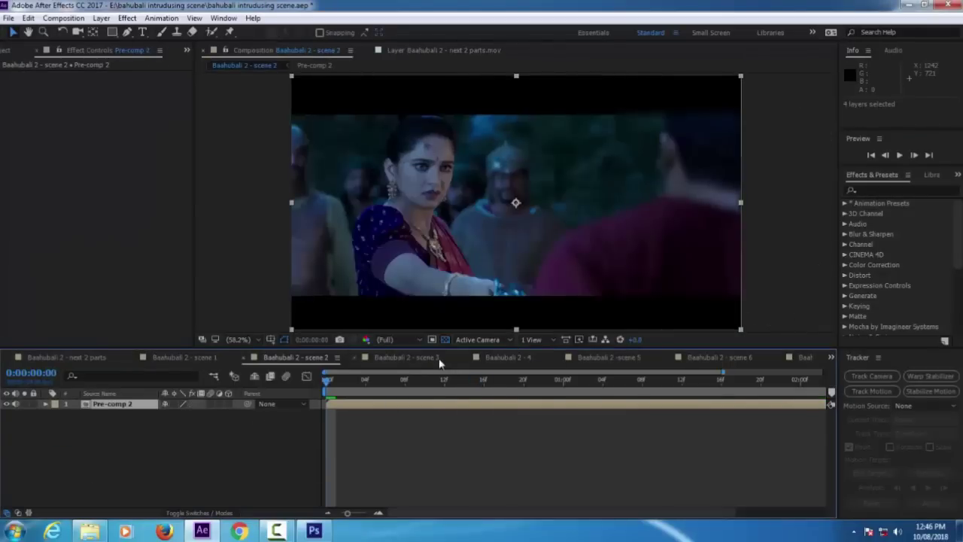
In Baahubali 2 - scene 3, add 20180810_103047.mp4 from the suting videos folder as the top layer and shift it earlier until the actor stands in frame.
click(410, 358)
click(89, 531)
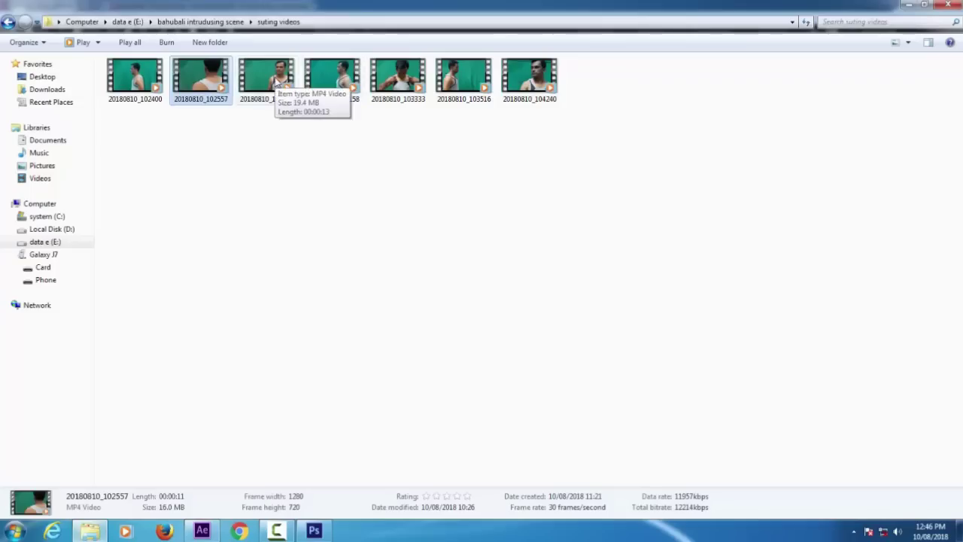
drag(267, 80, 85, 451)
click(598, 283)
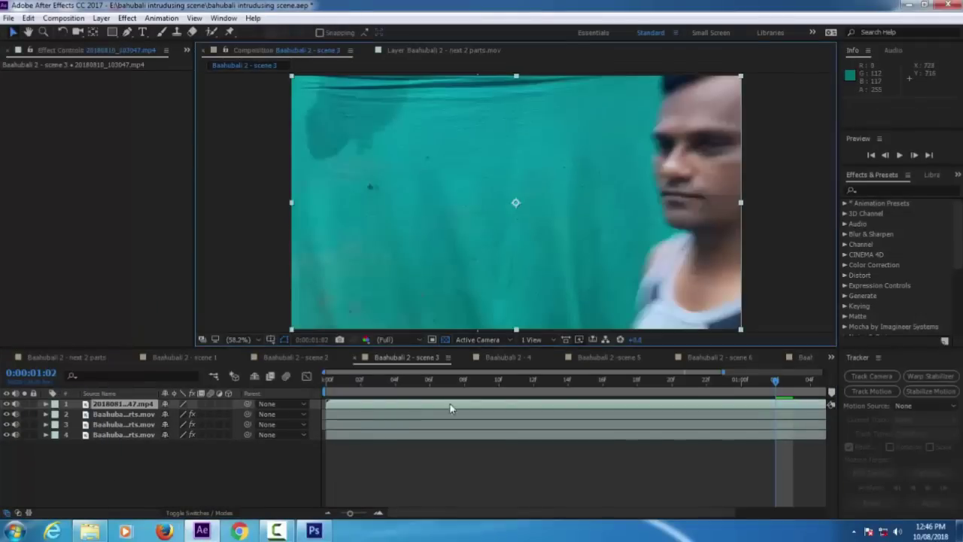
mouse_move(639, 404)
mouse_down()
mouse_move(415, 401)
mouse_move(678, 407)
mouse_move(423, 404)
mouse_move(599, 393)
mouse_move(350, 413)
mouse_move(528, 407)
mouse_move(715, 417)
mouse_move(620, 404)
mouse_up()
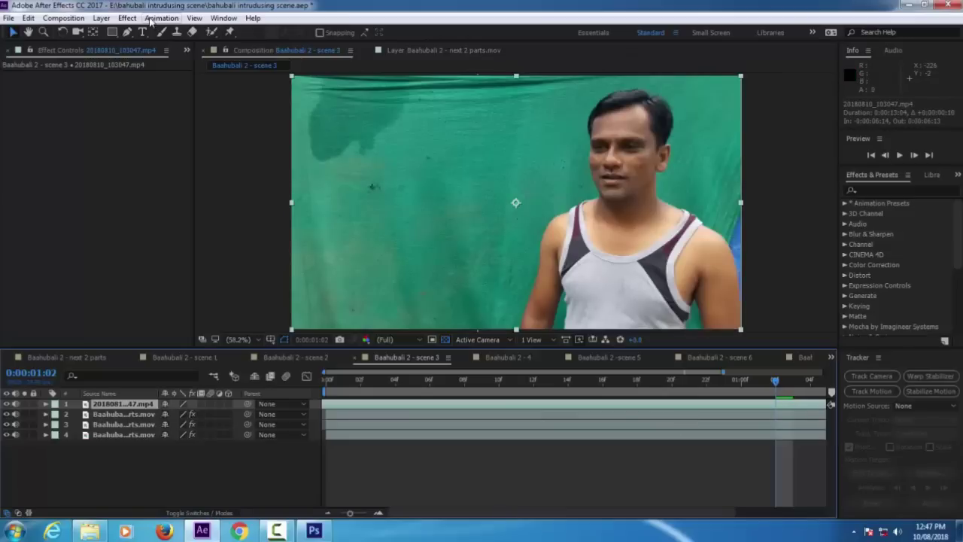
Apply Keylight (1.2) to the scene 3 actor clip and key out the green, with Screen Gain at 156 and Clip Black at 0.
click(128, 18)
mouse_move(172, 195)
click(348, 361)
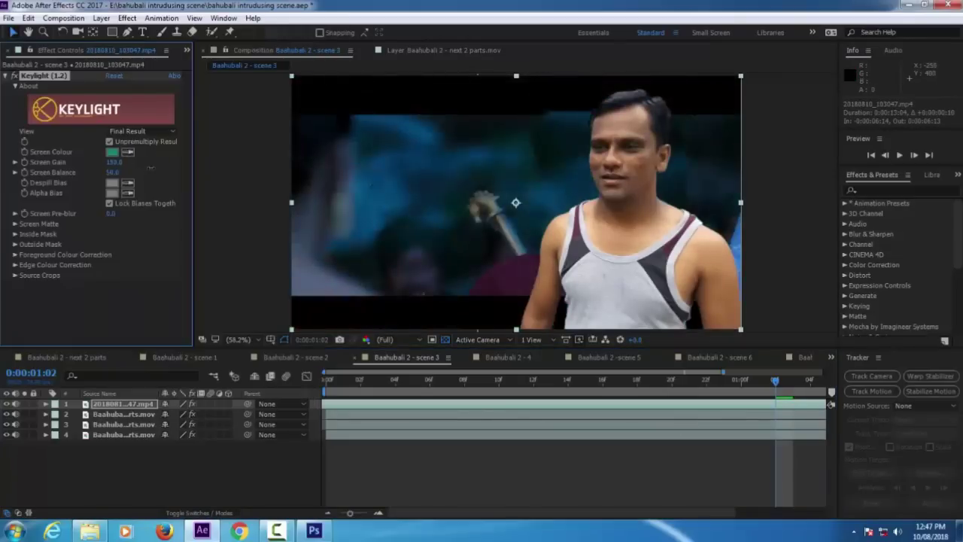
click(15, 223)
drag(117, 234, 100, 239)
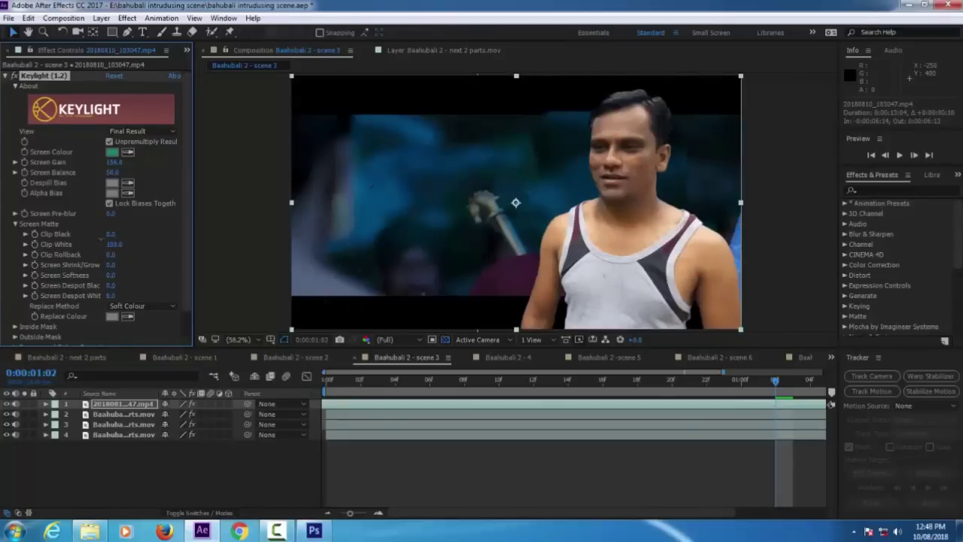
Place the actor clip beneath the top Baahubali layer, scale it to 144% and fit the head above the costume's collar.
drag(124, 403, 118, 418)
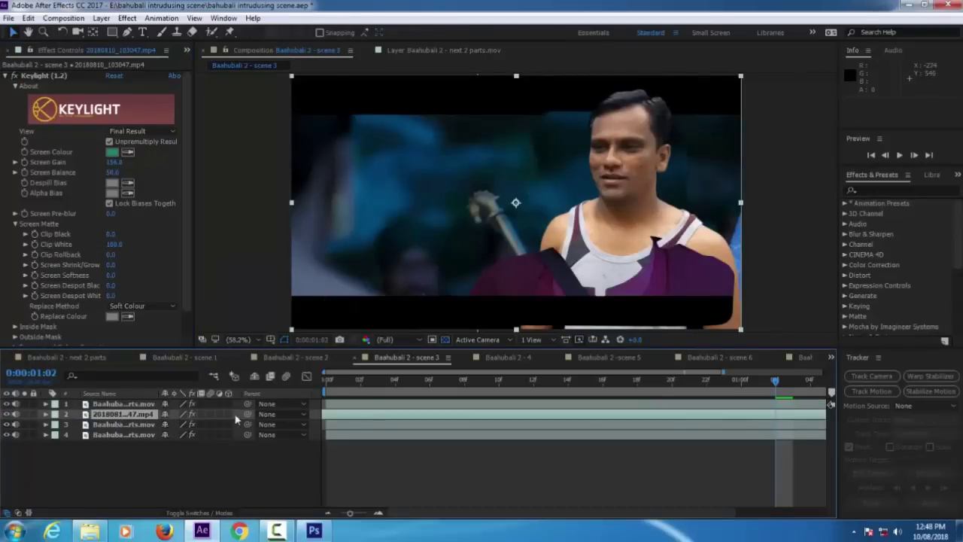
drag(594, 218, 571, 261)
click(143, 415)
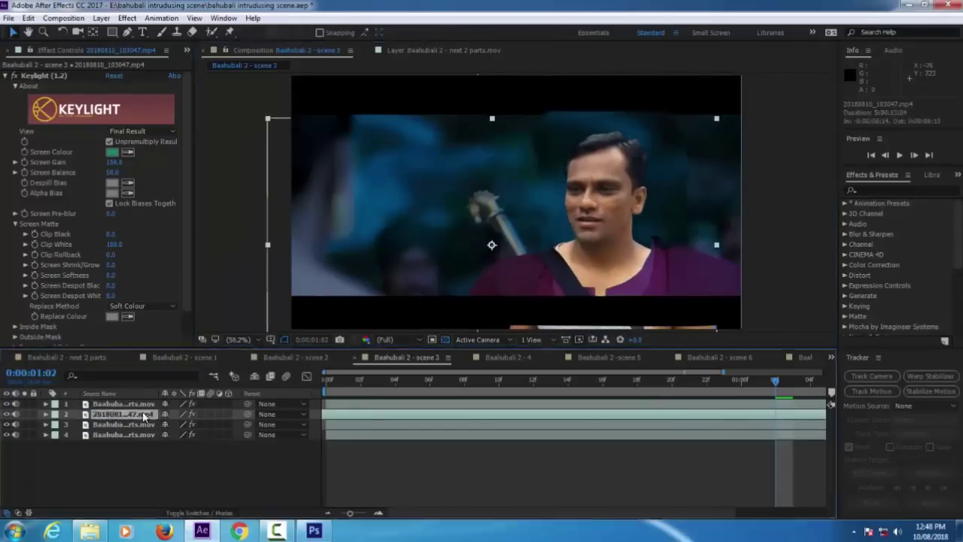
key(s)
drag(179, 424, 205, 425)
drag(670, 269, 622, 277)
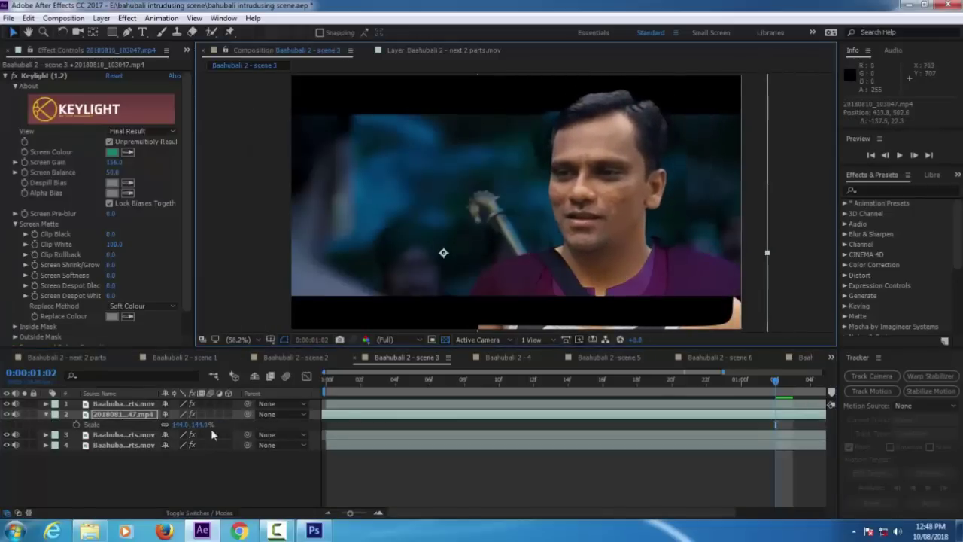
Rotate the actor clip to -8° and nudge it so the neck lines up with the collar.
key(r)
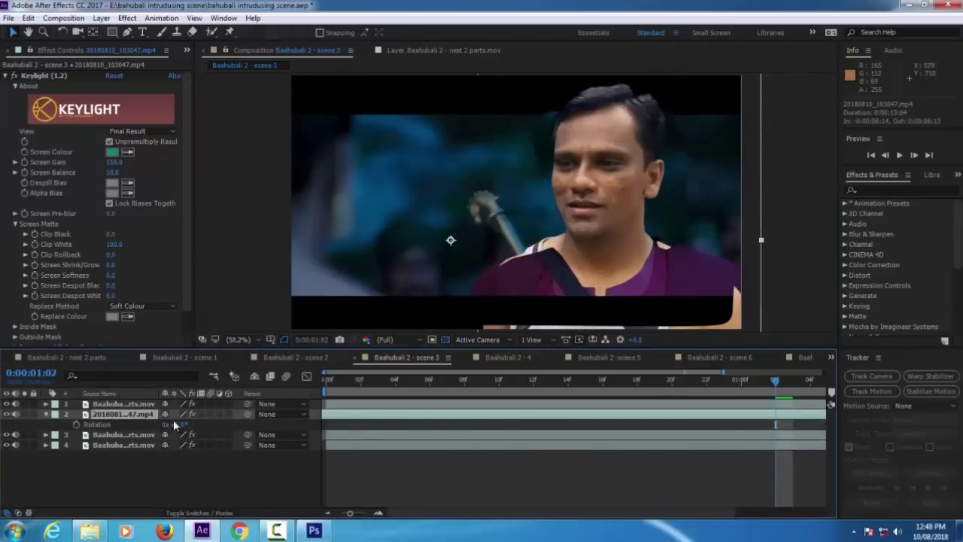
mouse_move(174, 425)
mouse_down()
mouse_move(143, 425)
mouse_move(170, 428)
mouse_up()
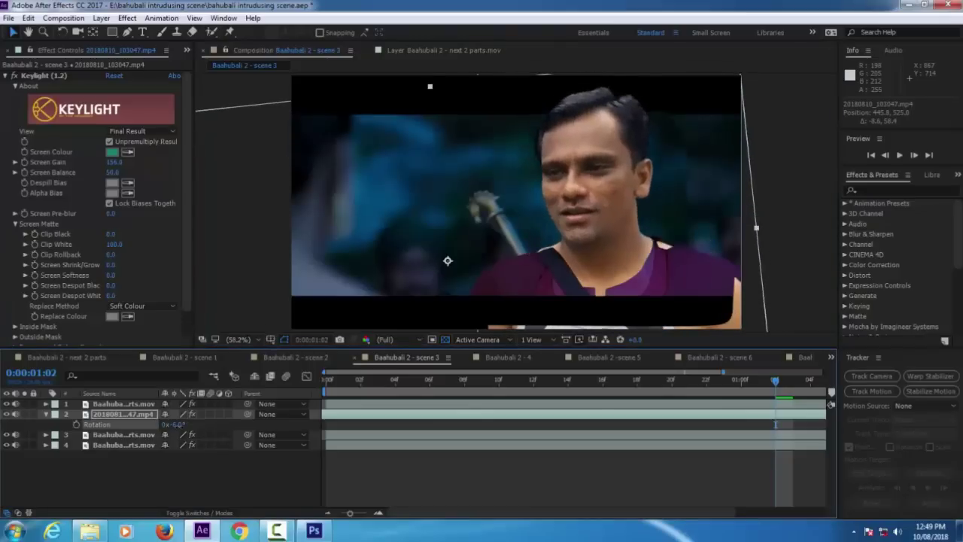
drag(596, 249, 598, 252)
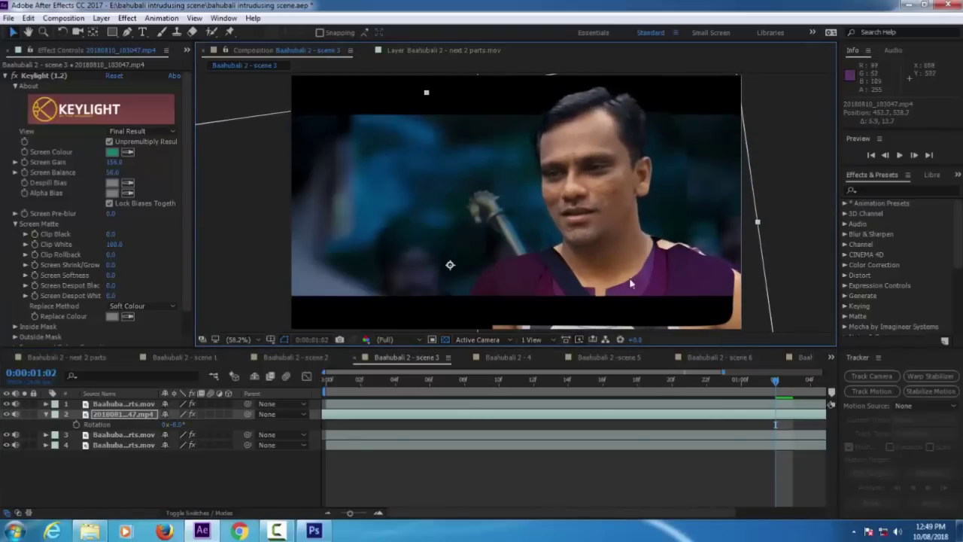
Draw a closed Pen mask on the actor clip around the head and neck, cutting off the visible shoulders and vest.
key(g)
click(536, 253)
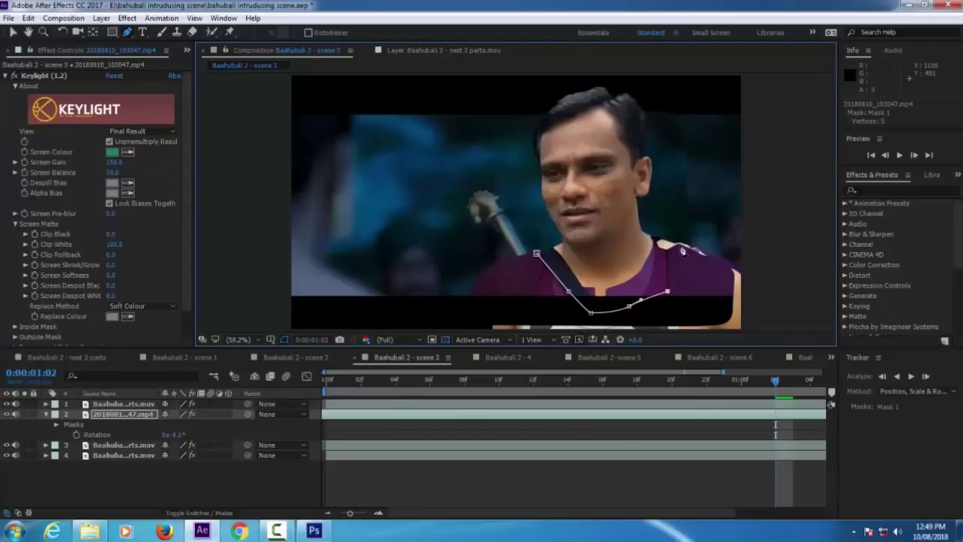
click(519, 233)
click(536, 253)
key(v)
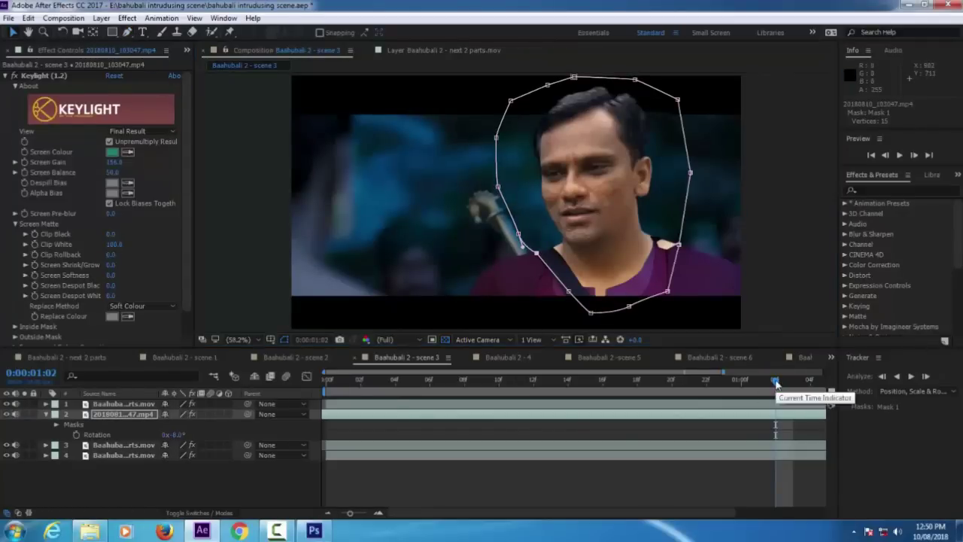
Preview scene 3 from the beginning and return to the first frame.
drag(776, 384, 316, 404)
click(899, 155)
click(899, 155)
click(327, 381)
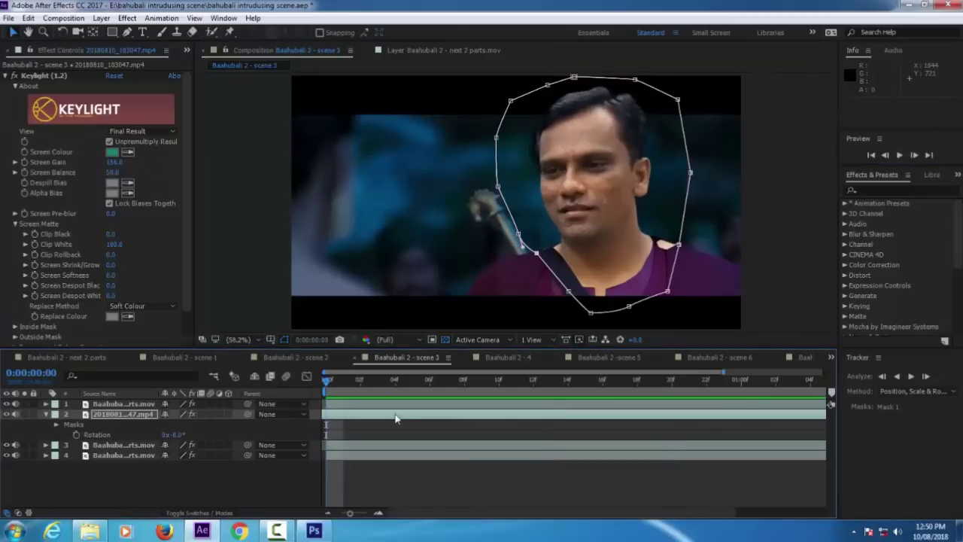
Slide the actor clip in scene 3 earlier to an in point of -0:00:07:15 and mute its audio.
click(399, 416)
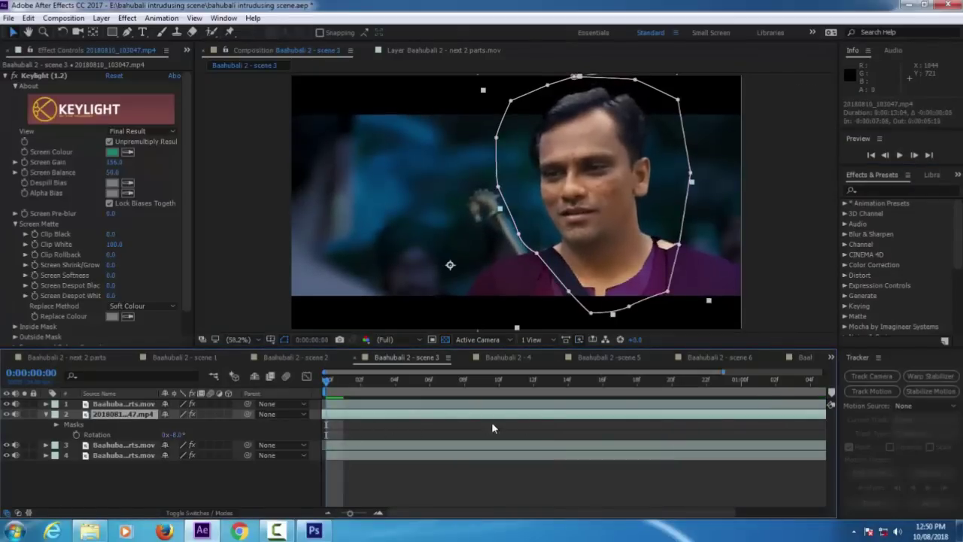
drag(492, 424, 355, 422)
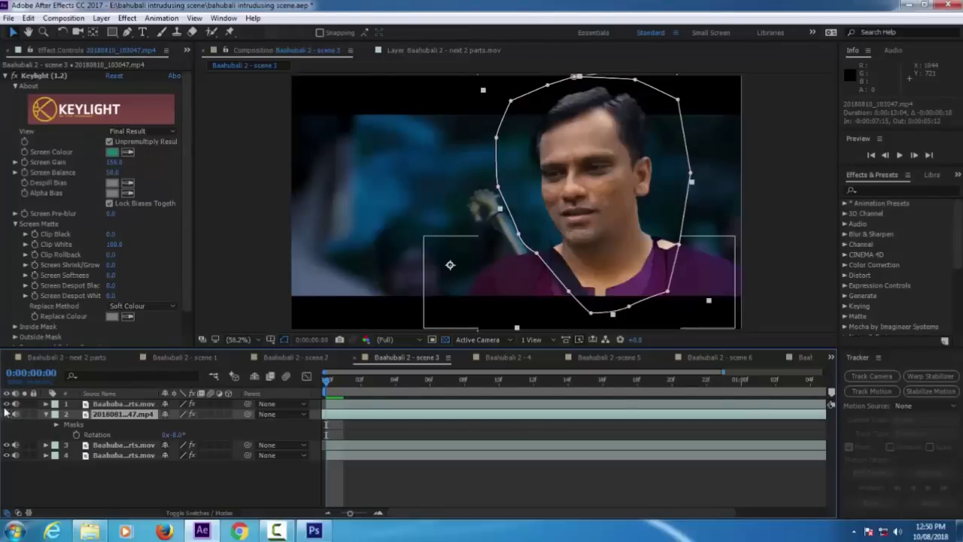
mouse_move(6, 414)
mouse_down()
mouse_move(6, 456)
mouse_move(8, 404)
mouse_up()
Preview the retimed actor clip in scene 3 and go back to the first frame.
click(900, 155)
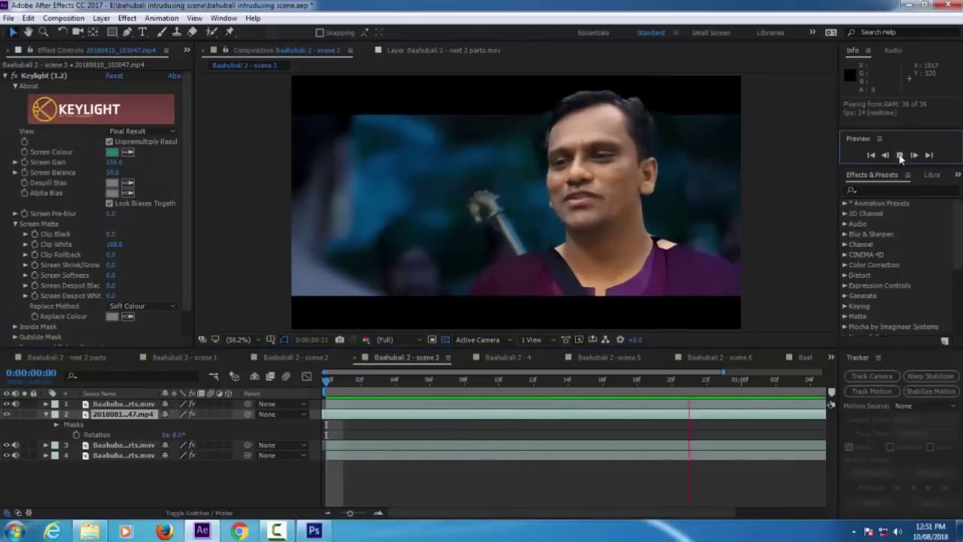
click(900, 155)
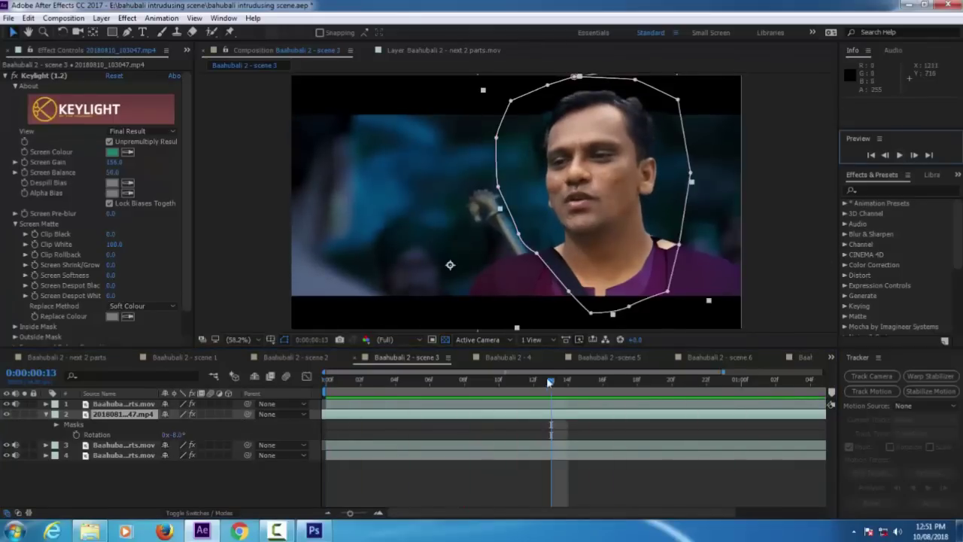
key(Home)
click(45, 414)
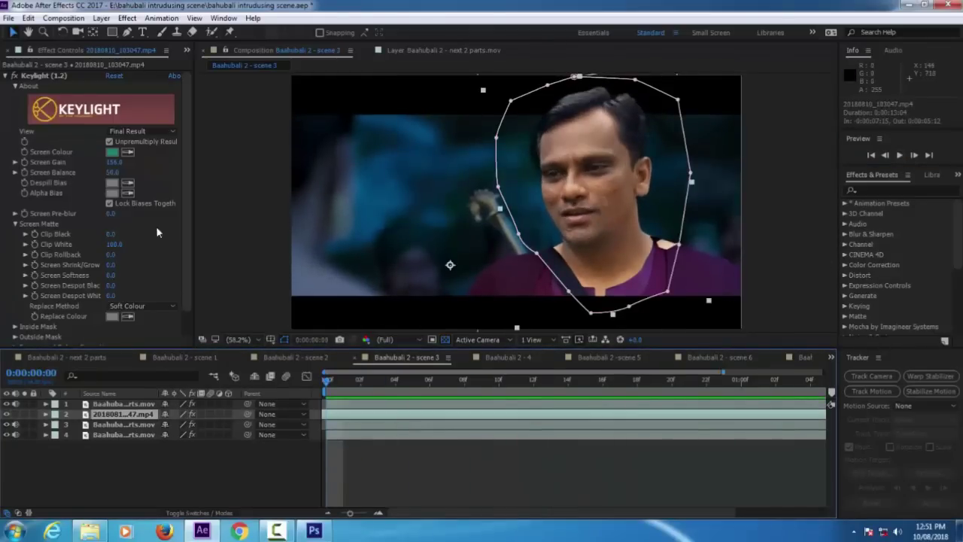
Apply a Curves effect to the actor clip, lowering the RGB and red curves and raising the green and blue curves.
click(127, 19)
mouse_move(150, 142)
click(391, 324)
mouse_move(100, 231)
mouse_down()
mouse_move(106, 243)
mouse_move(95, 223)
mouse_up()
click(173, 117)
click(143, 132)
click(161, 117)
click(140, 156)
click(172, 118)
click(139, 170)
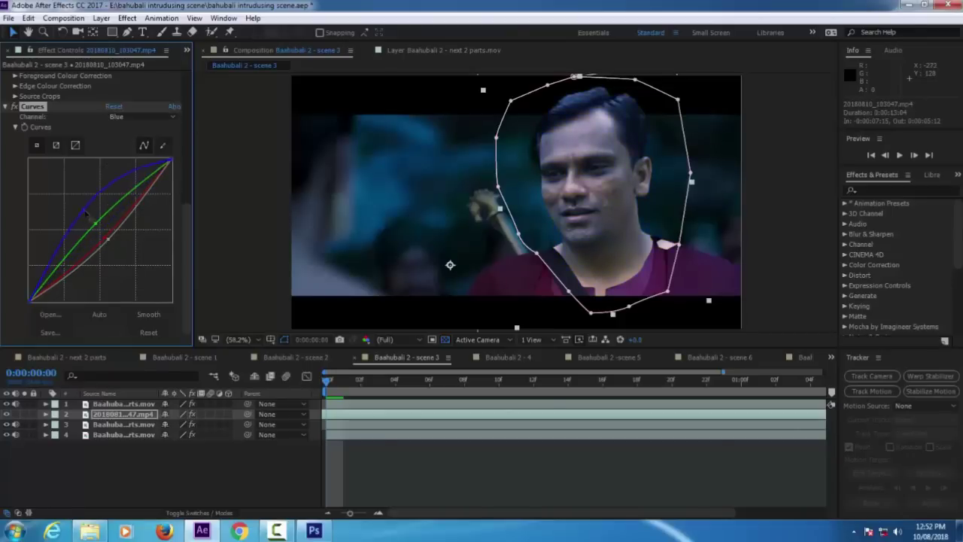
Refine the actor clip's green, red and RGB curves to match the scene's dark blue grade.
click(171, 117)
click(140, 156)
drag(95, 223, 114, 254)
click(170, 117)
click(140, 131)
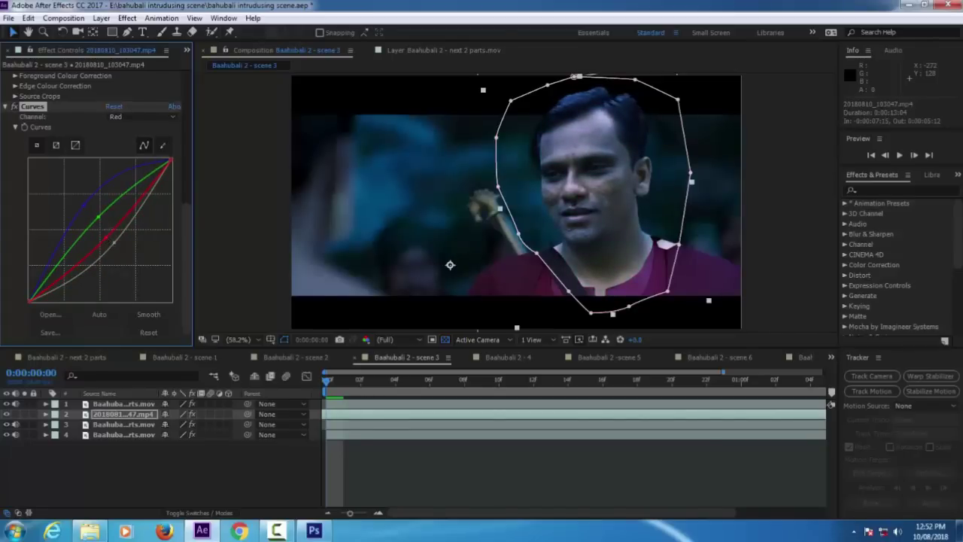
Preview the graded scene 3 and nudge the actor clip about 2 pixels left and down.
click(899, 154)
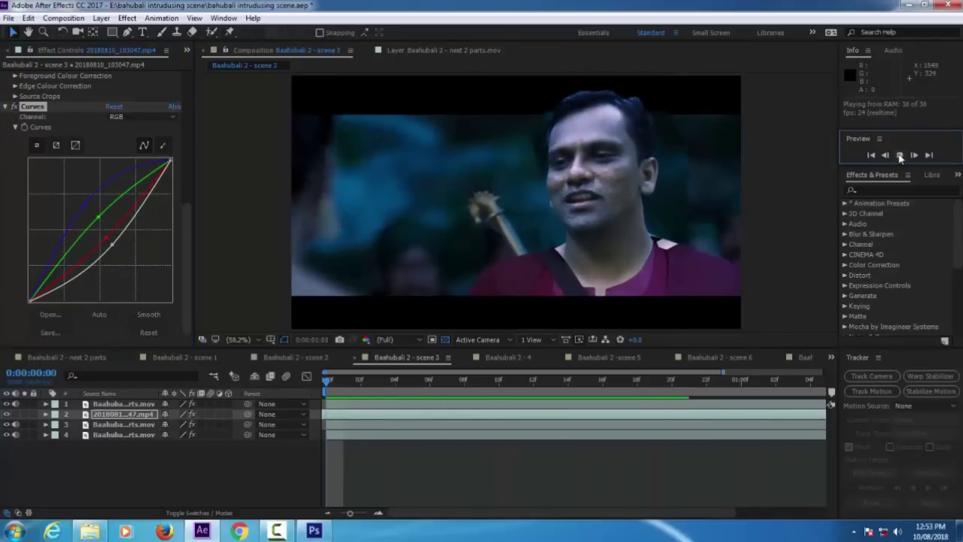
drag(424, 329, 738, 235)
drag(449, 265, 449, 266)
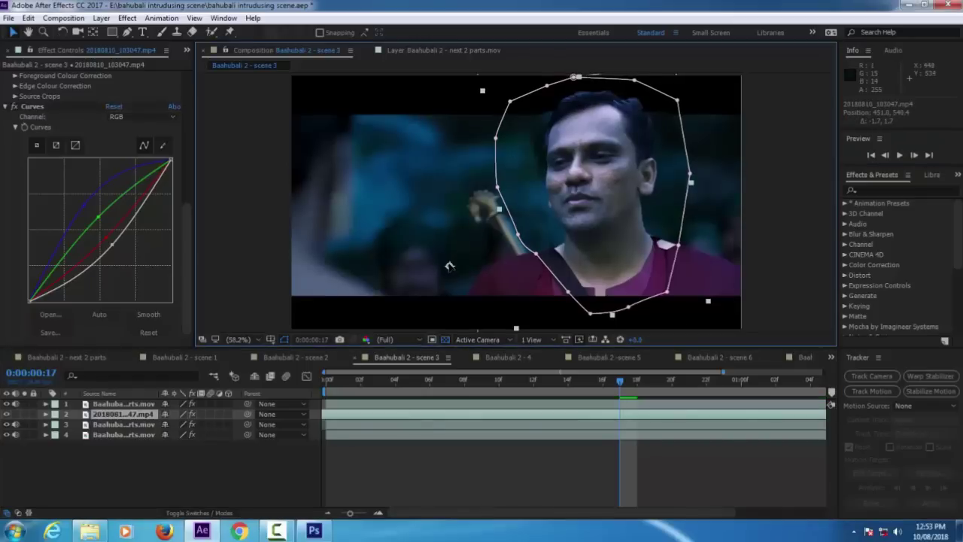
click(900, 154)
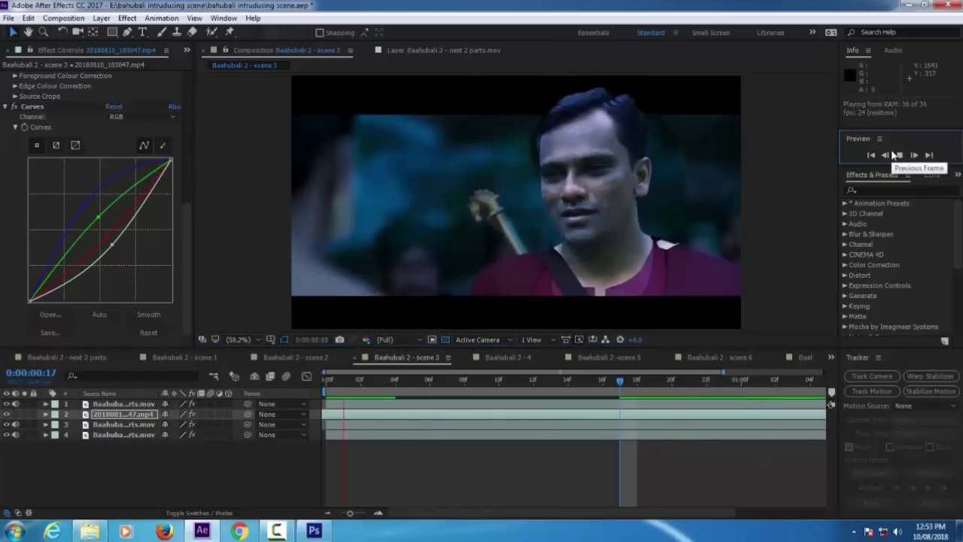
Create a black solid layer at the top of the scene 3 composition.
click(108, 436)
click(101, 18)
mouse_move(117, 32)
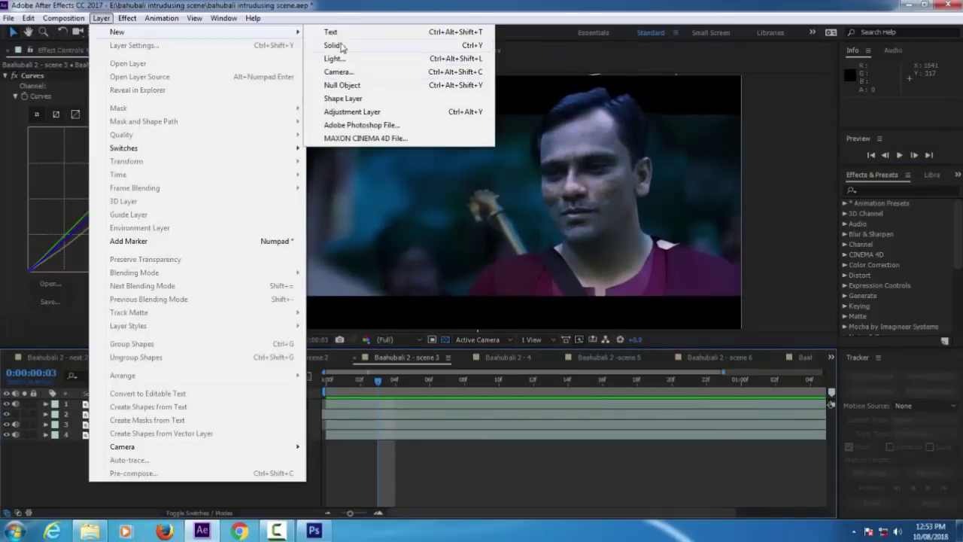
click(341, 45)
click(471, 336)
click(387, 339)
click(611, 191)
click(519, 373)
Scale the black solid to 104% and move it up to cover the upper letterbox bar over the actor's hair.
key(s)
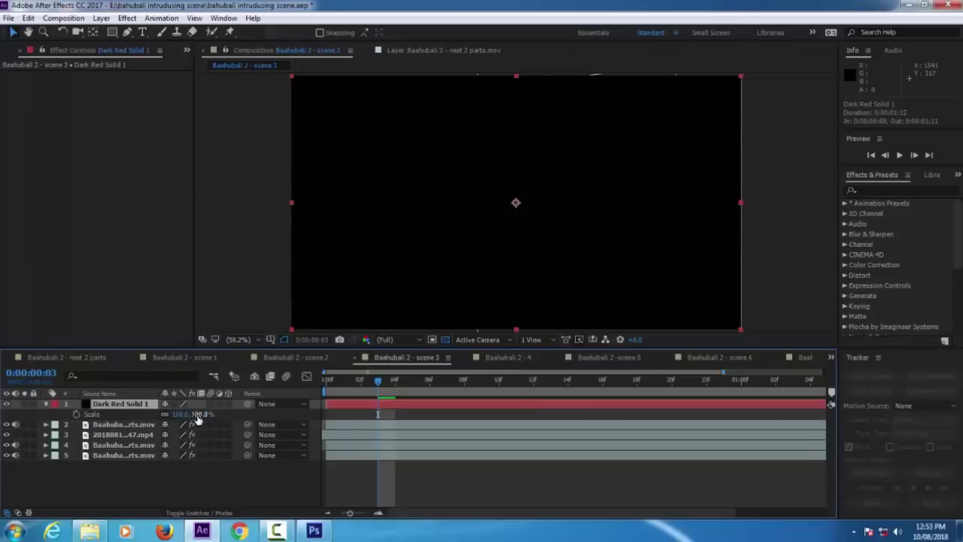
drag(199, 416, 202, 416)
drag(493, 316, 545, 89)
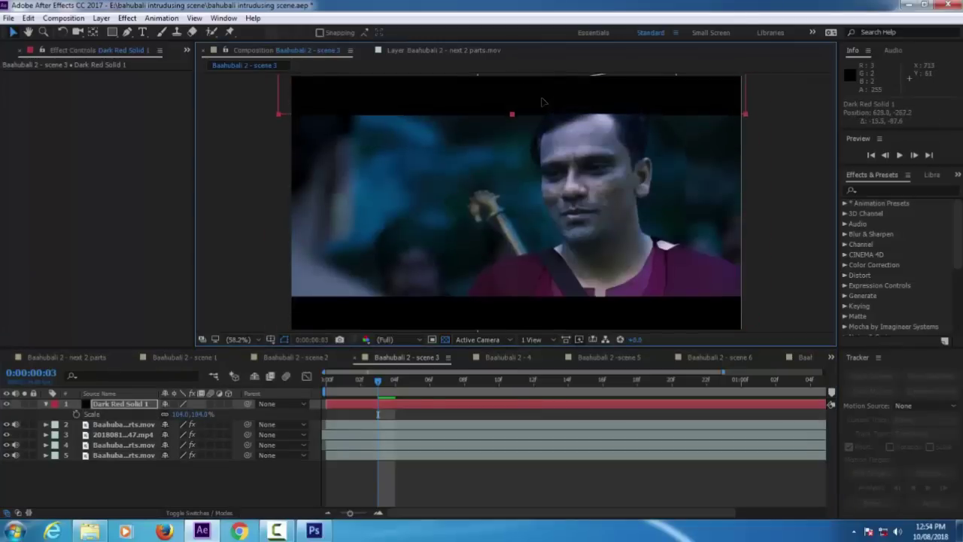
drag(377, 382, 325, 382)
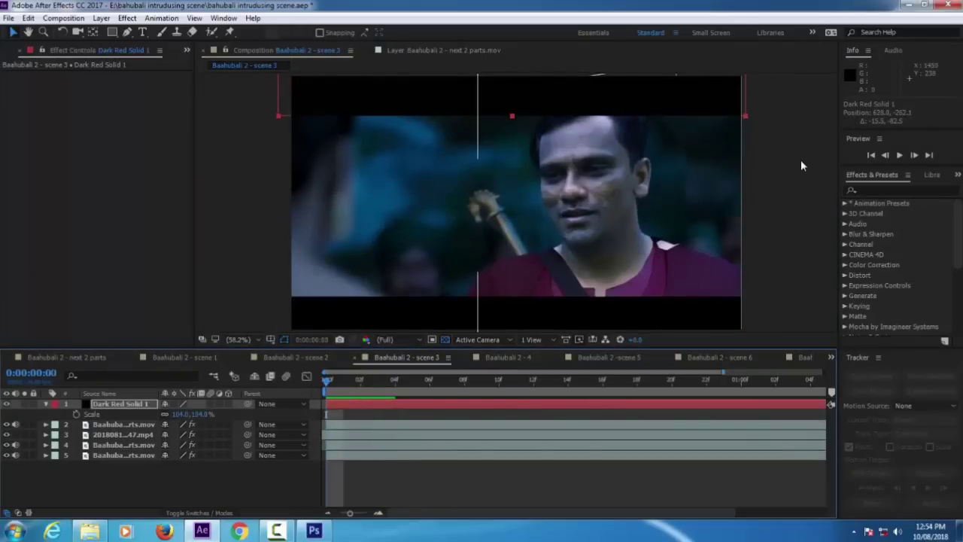
Preview scene 3 with the black bar in place and return to the first frame.
click(524, 97)
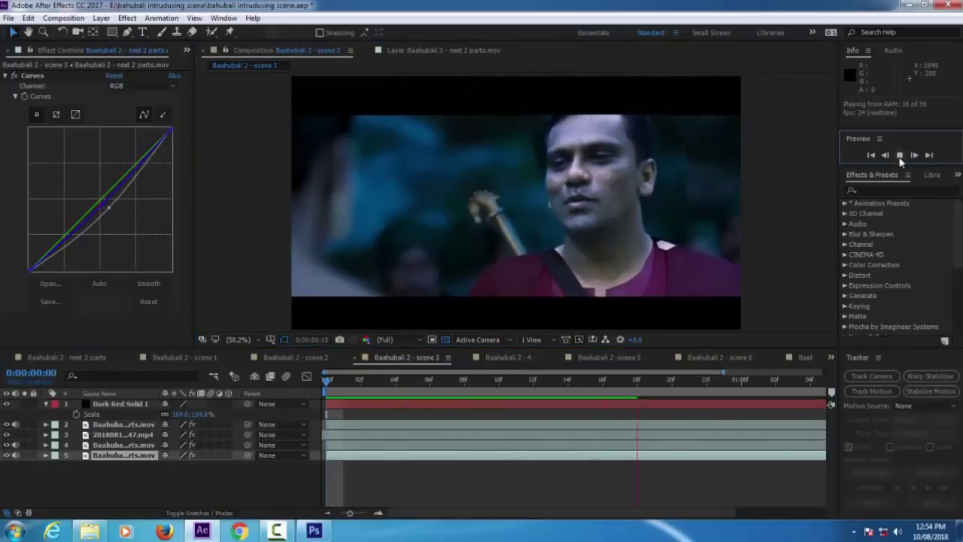
click(516, 381)
drag(516, 385, 324, 385)
Pre-compose all five layers of scene 3 and switch to the Baahubali 2 - 4 composition.
click(46, 404)
drag(139, 457, 102, 404)
click(101, 18)
click(124, 476)
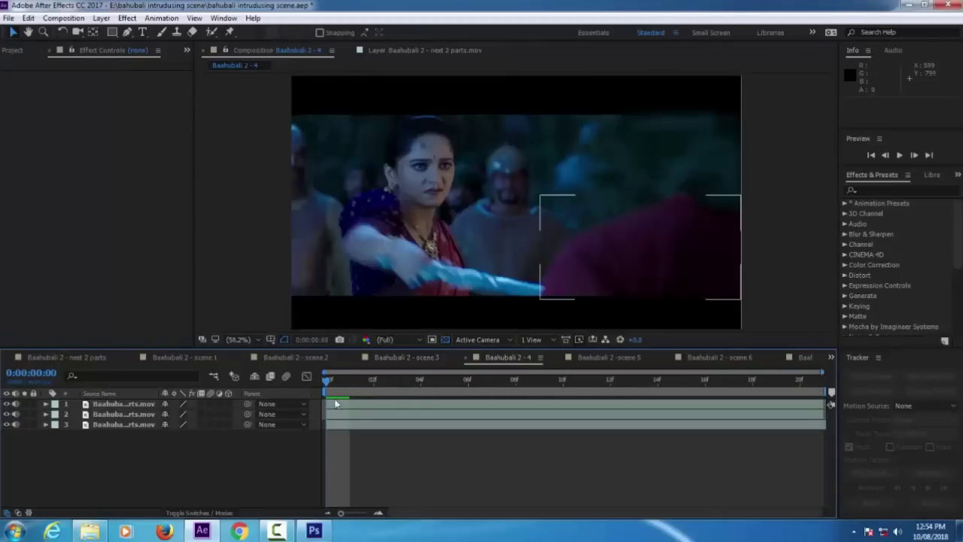
Preview Baahubali 2 - 4 and toggle the visibility of its three layers to examine what each contains.
click(899, 155)
click(901, 156)
drag(492, 382, 323, 404)
click(6, 404)
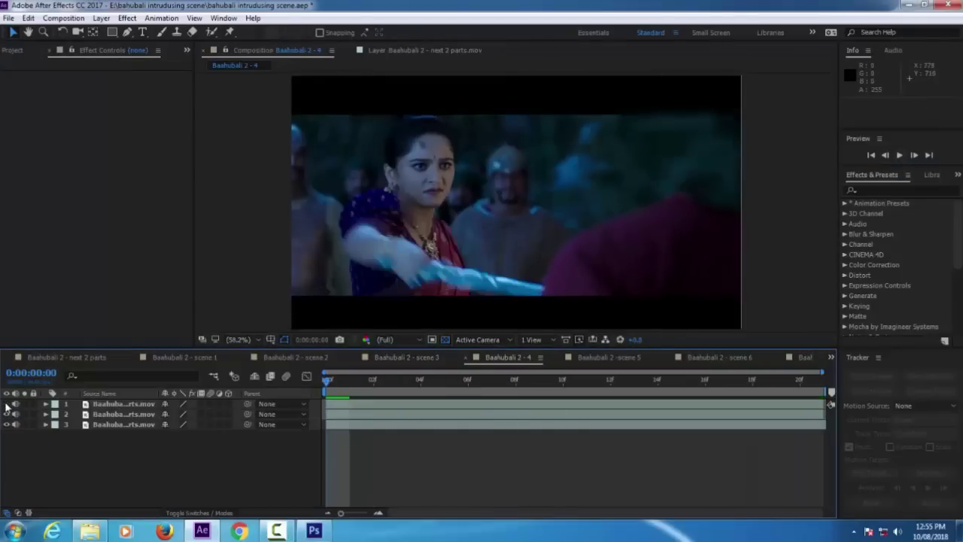
click(6, 414)
click(6, 425)
click(6, 425)
click(6, 414)
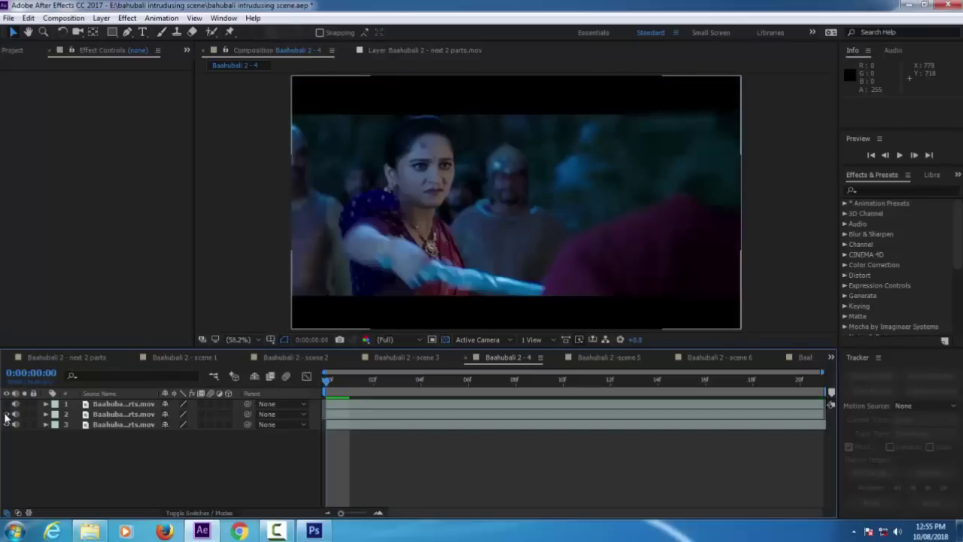
click(6, 414)
click(6, 424)
Open Pre-comp 2 and copy its actor clip layer, 20180810_102557.mp4.
click(12, 50)
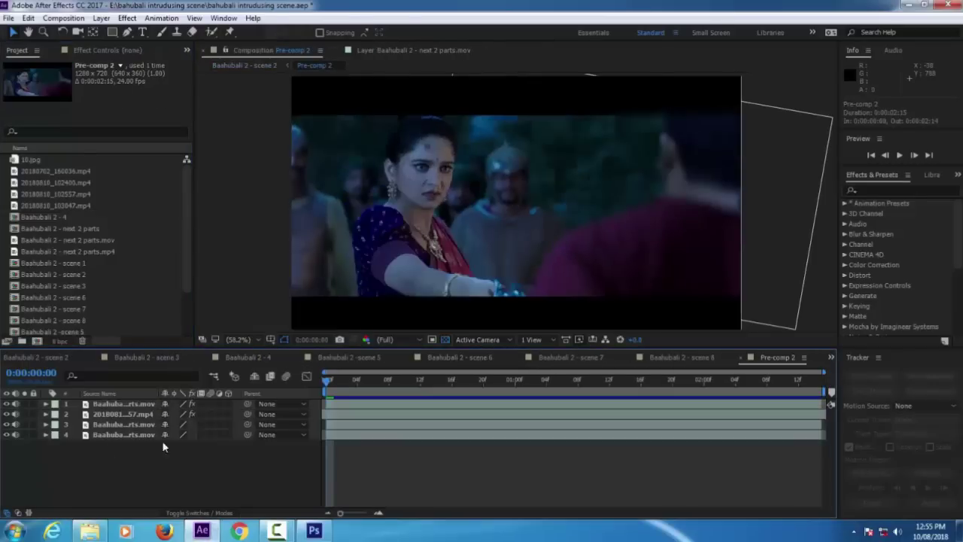
click(126, 413)
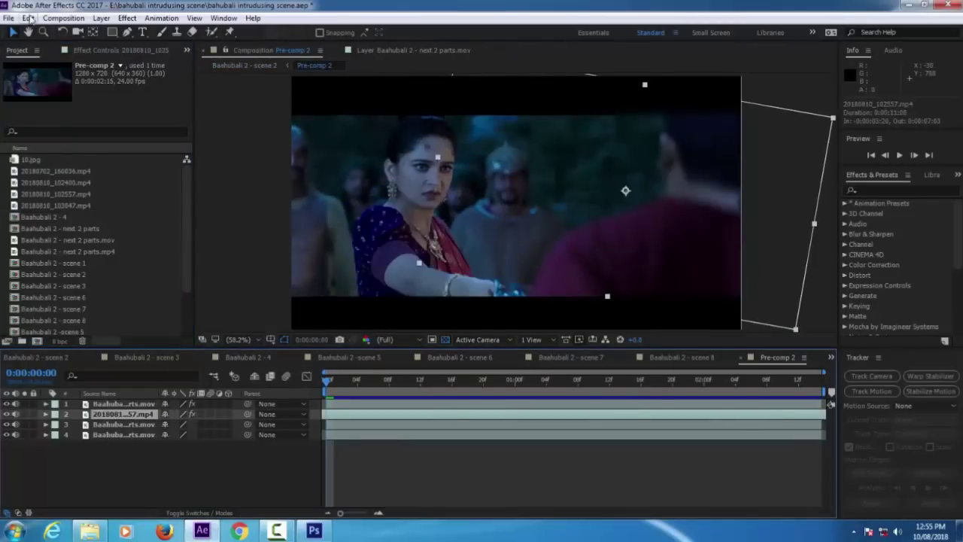
click(30, 18)
click(45, 88)
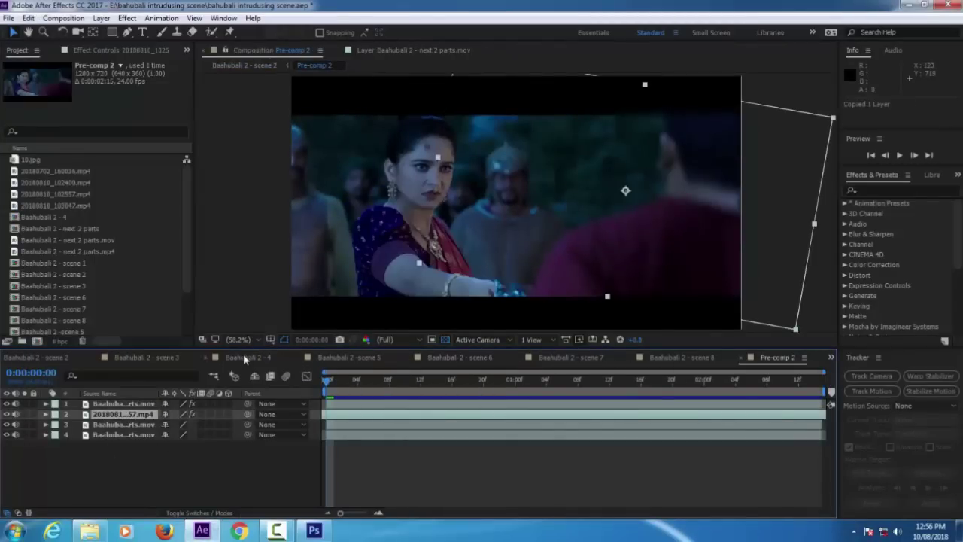
Paste the copied actor clip into Baahubali 2 - 4 directly beneath the top layer.
click(466, 359)
click(51, 358)
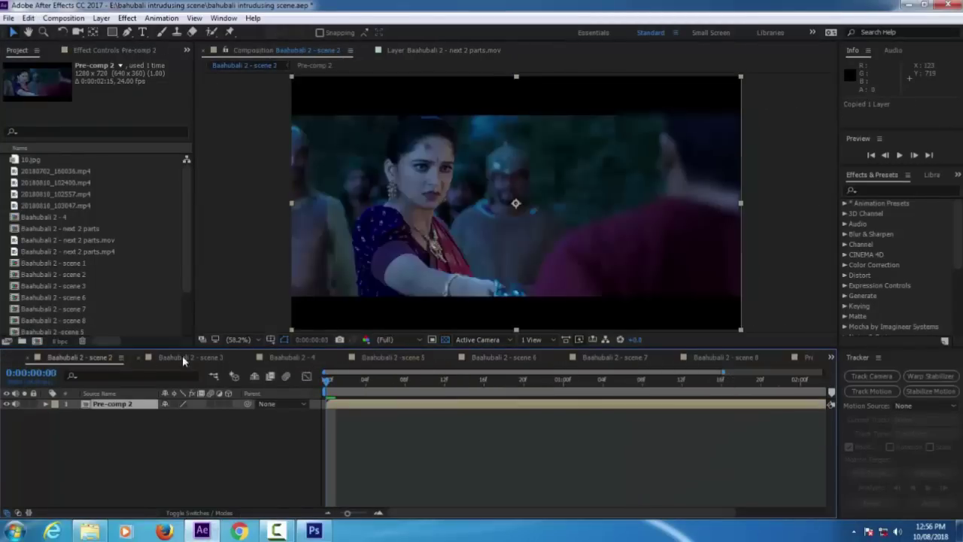
click(183, 359)
click(296, 359)
click(126, 416)
click(28, 18)
click(60, 146)
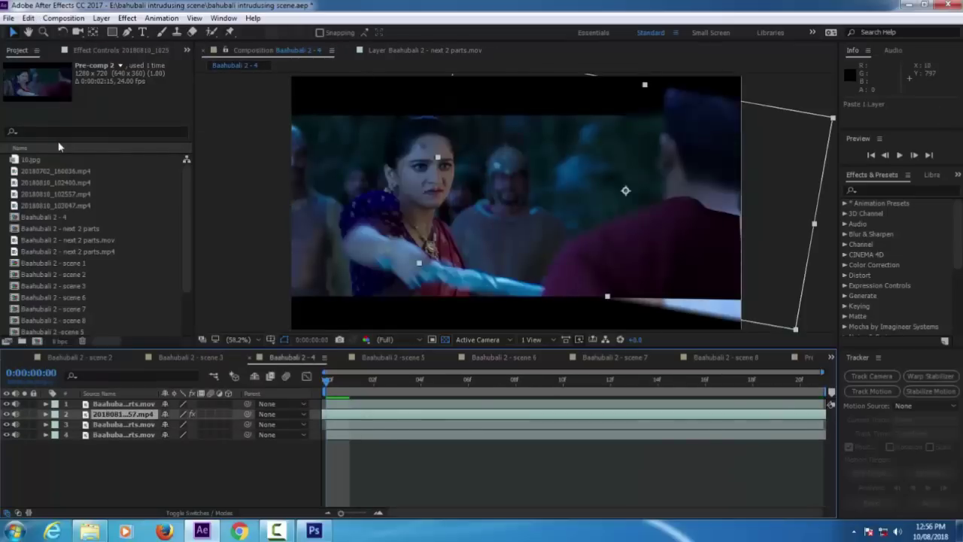
Move the pasted actor clip about 50 pixels right and 28 pixels up to fit the collar, and preview the placement.
drag(625, 188, 643, 180)
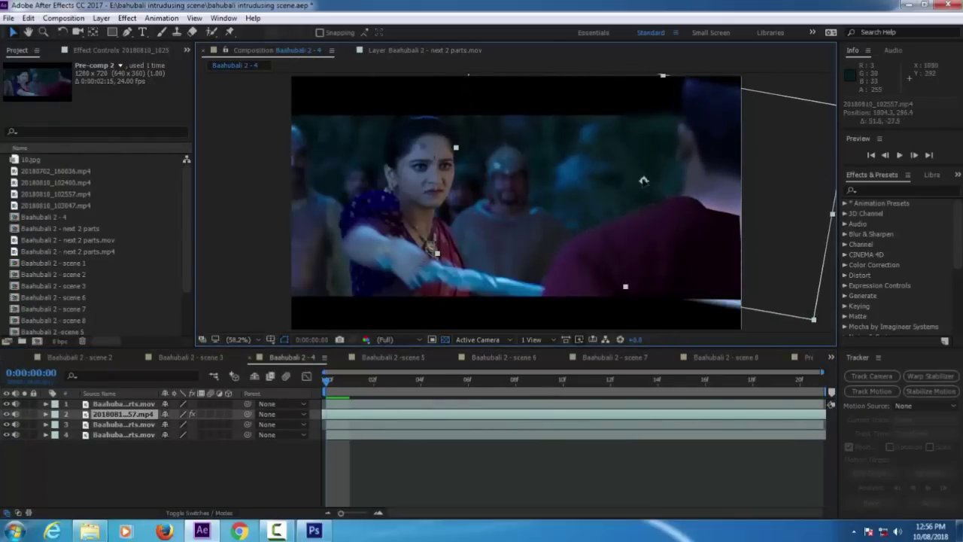
click(128, 457)
click(900, 156)
click(900, 156)
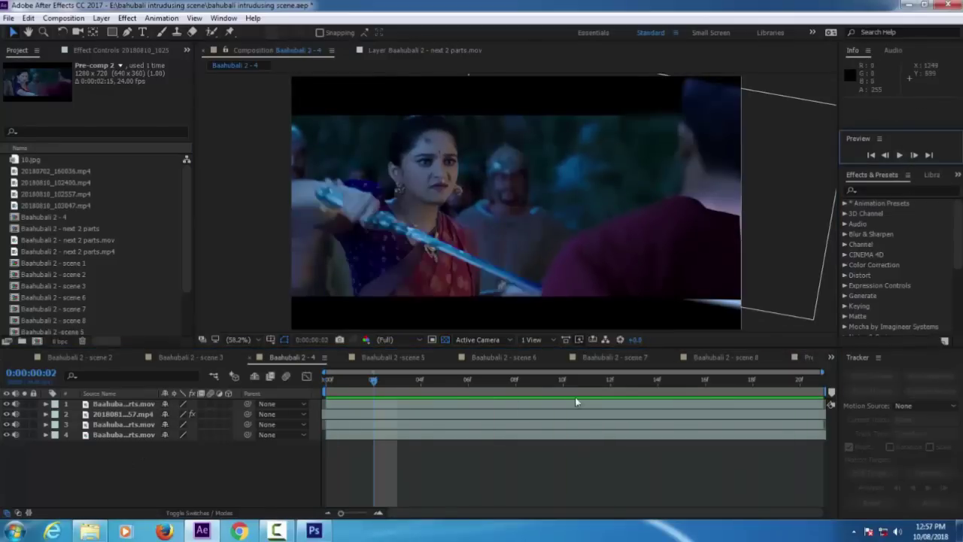
drag(373, 380, 325, 381)
Remove the time remapping from the actor clip in Baahubali 2 - 4 and preview its motion.
click(133, 425)
click(137, 415)
right_click(357, 416)
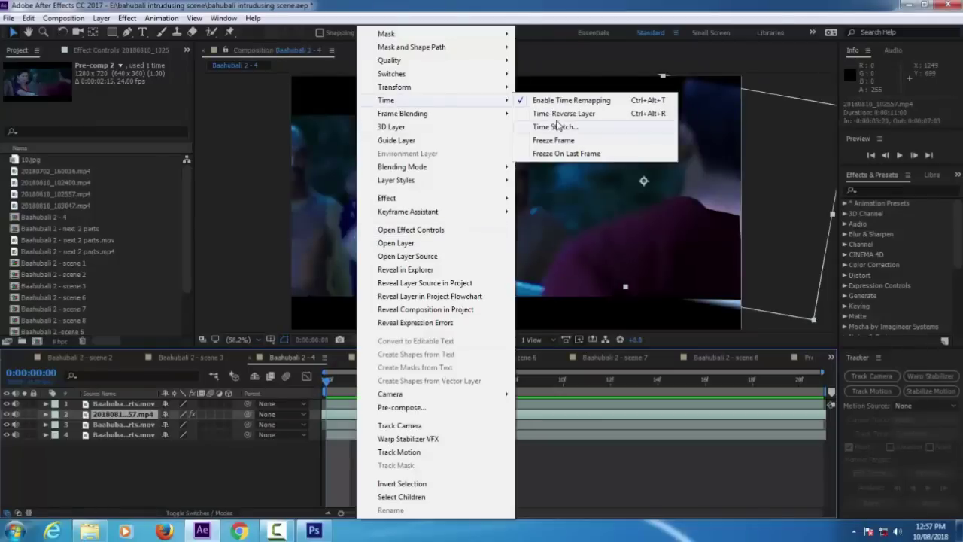
click(343, 420)
click(45, 414)
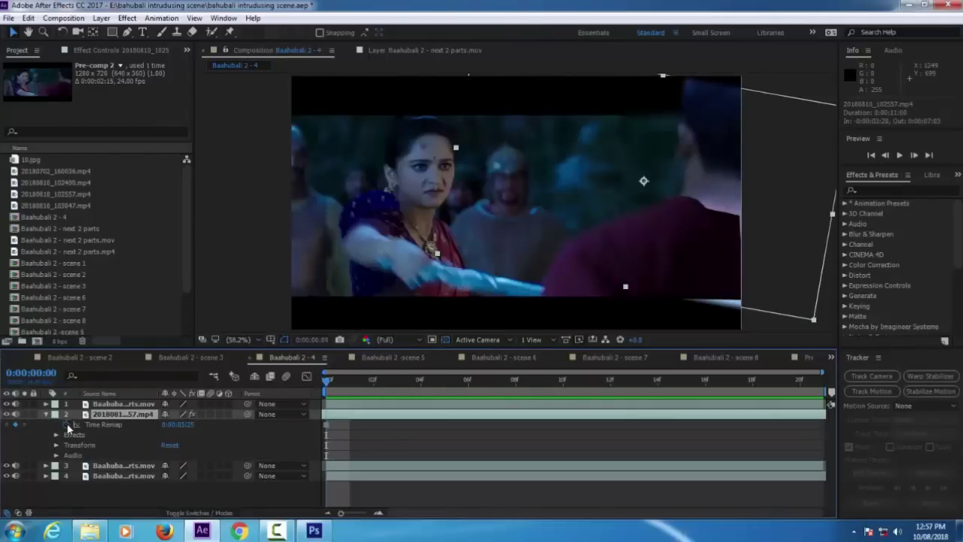
click(899, 155)
click(899, 156)
drag(397, 380, 325, 380)
Slide the actor clip earlier to an in point of -0:00:04:01 and preview the new timing.
drag(659, 416, 541, 419)
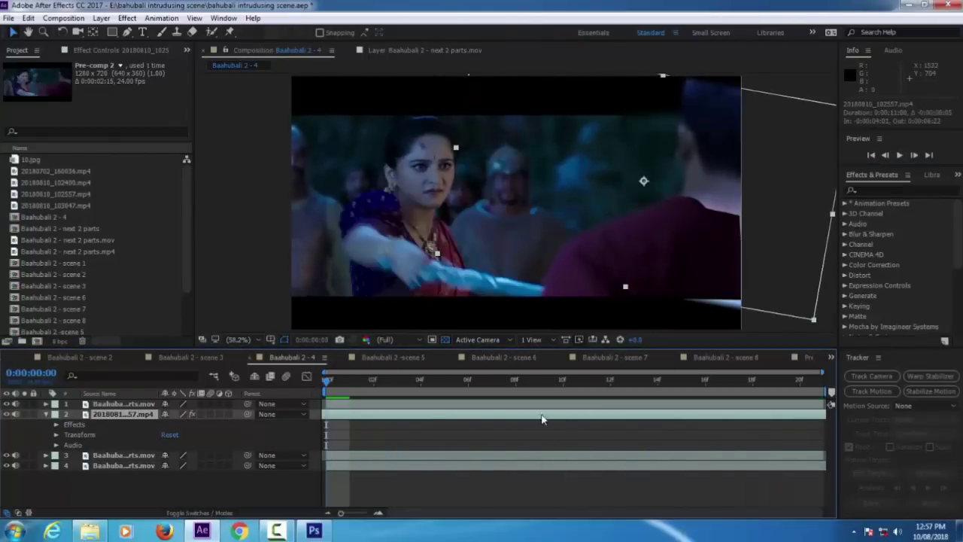
key(space)
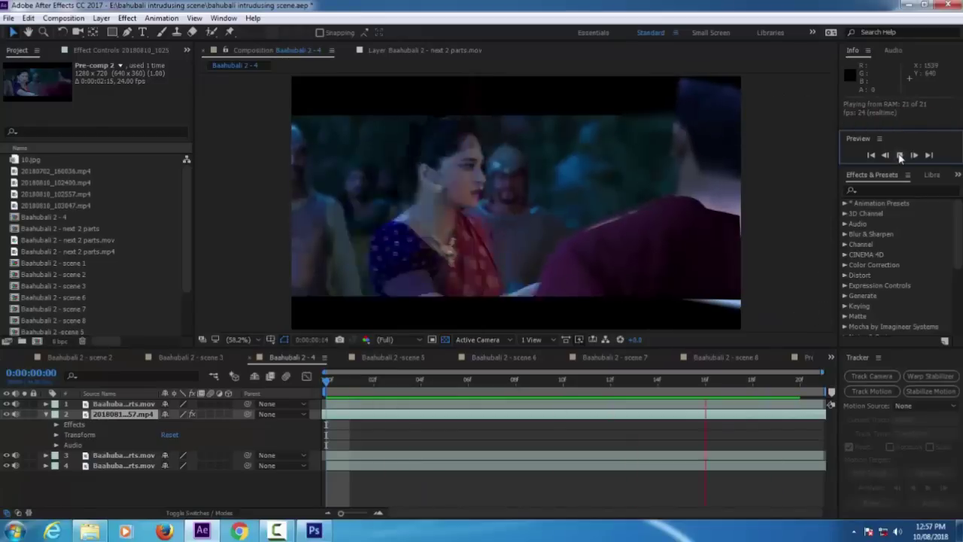
drag(398, 383, 325, 383)
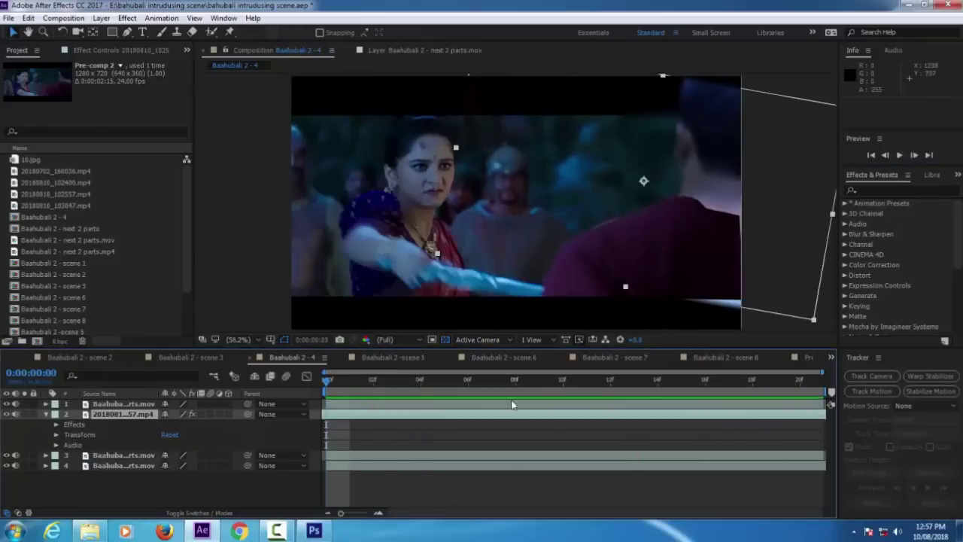
Draw a closed 11-point Pen mask around the actor's head and neck, excluding the clothing below the collar.
click(128, 32)
click(673, 196)
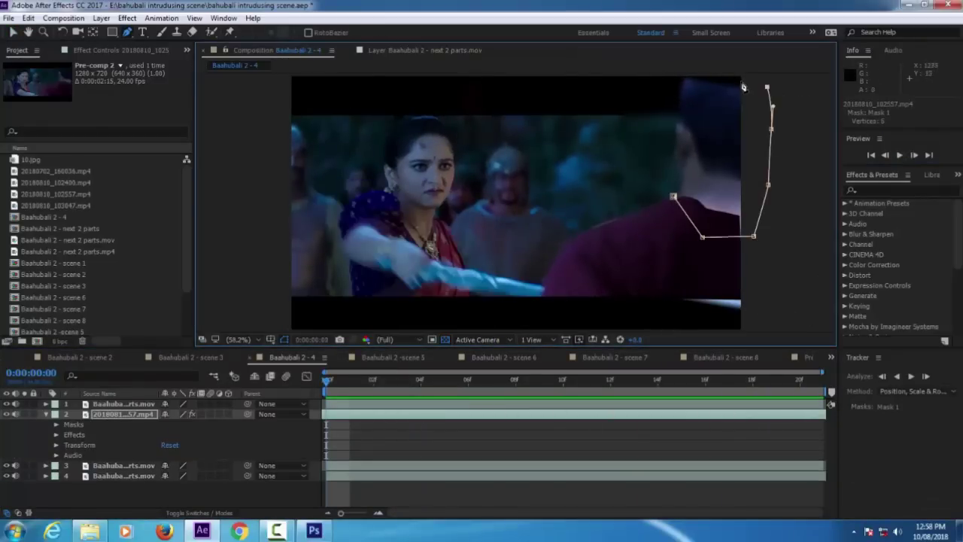
click(674, 197)
click(12, 32)
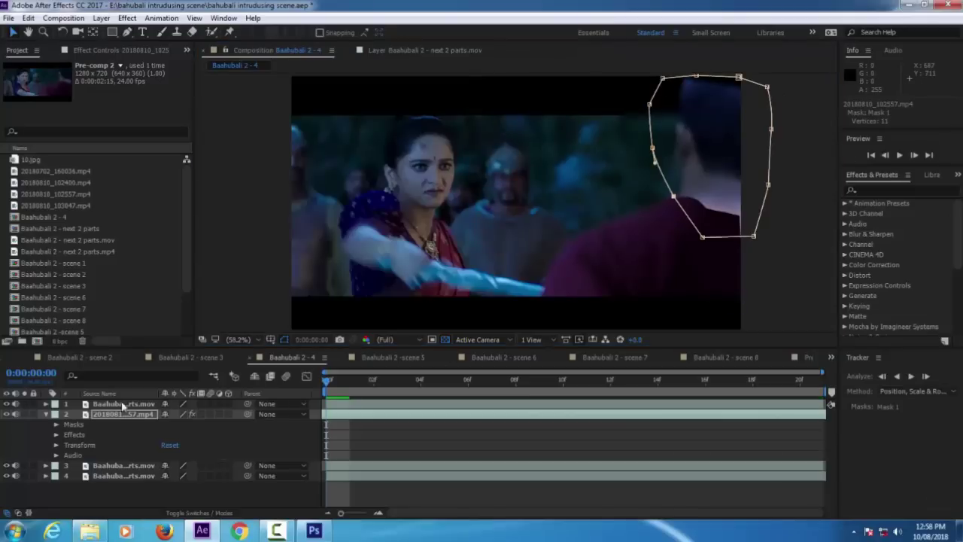
click(46, 413)
Preview Baahubali 2 - 4 with the masked actor clip.
click(118, 405)
click(184, 468)
click(905, 159)
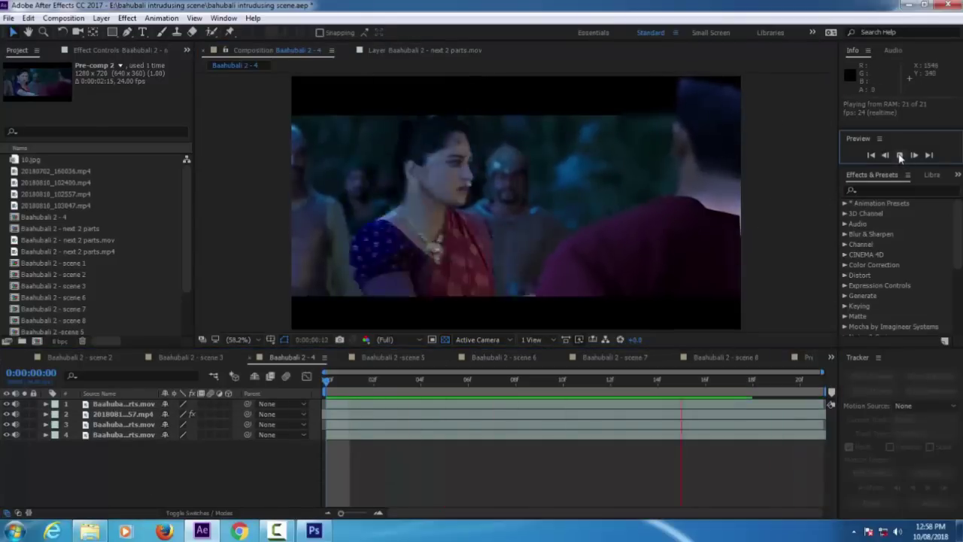
Set the feather of Mask 1 on the top Baahubali layer to 12 pixels.
click(124, 404)
key(m)
click(66, 414)
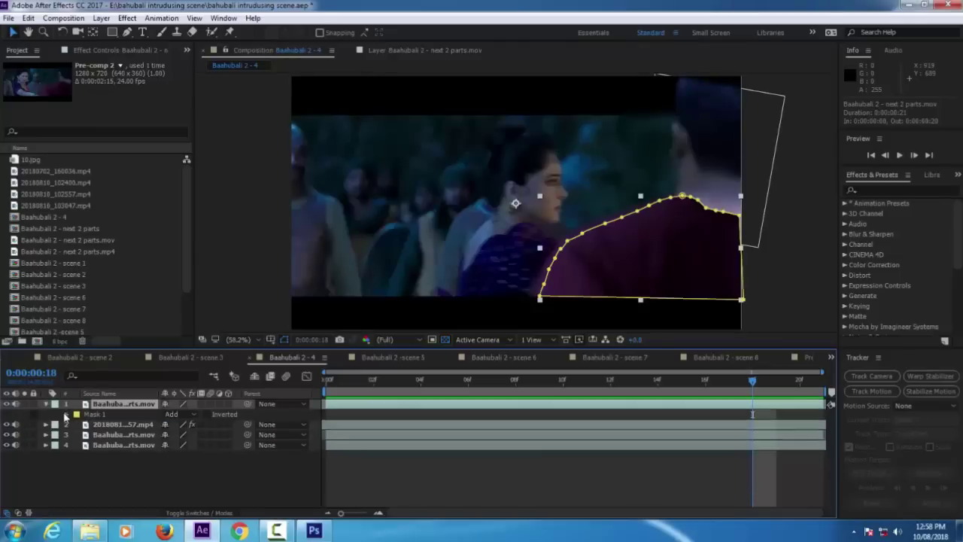
click(66, 414)
mouse_move(179, 435)
mouse_down()
mouse_move(207, 435)
mouse_move(176, 435)
mouse_up()
click(106, 495)
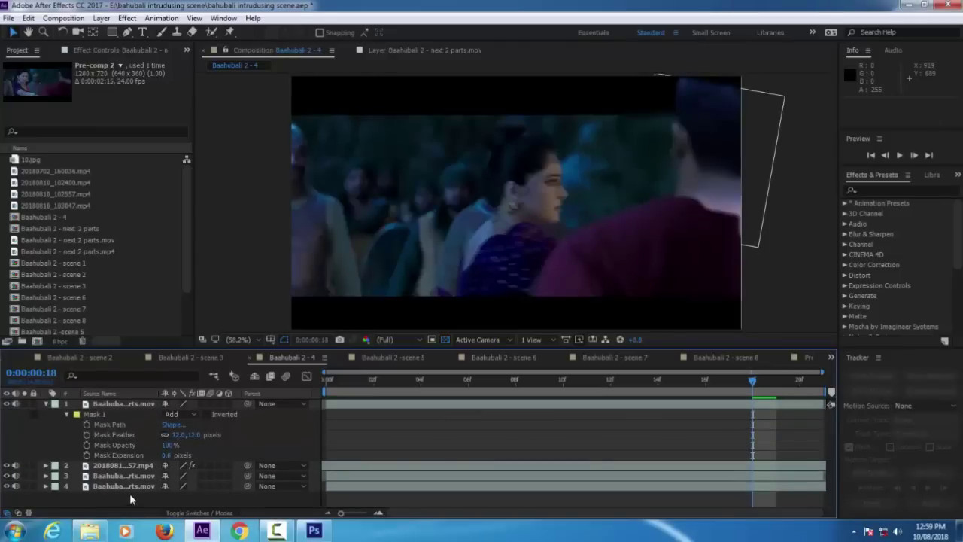
Play back Baahubali 2 - 4 with the feathered mask and return to the first frame.
click(129, 491)
click(899, 155)
drag(587, 380, 319, 352)
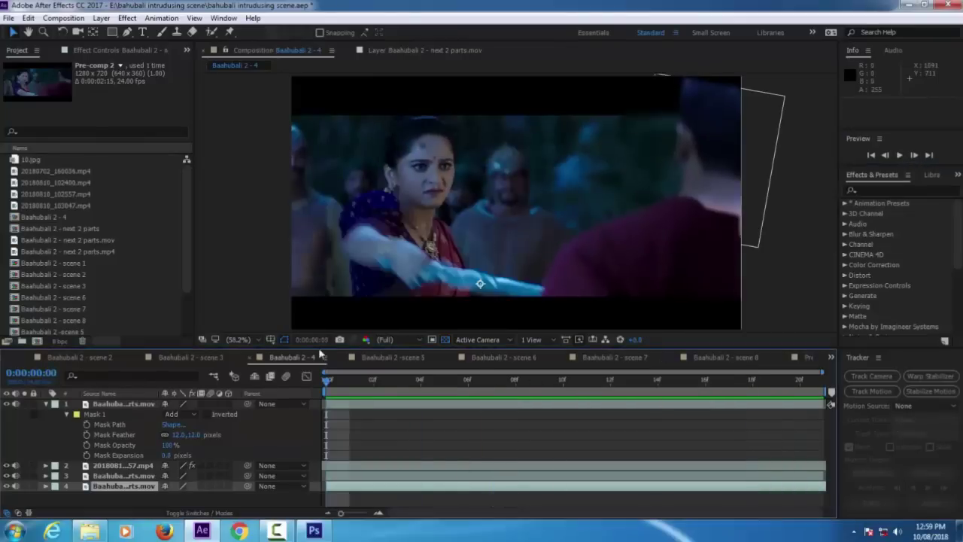
Add a black 1280 x 720 px solid layer above the Baahubali and actor layers in Baahubali 2 - 4.
click(46, 404)
click(111, 451)
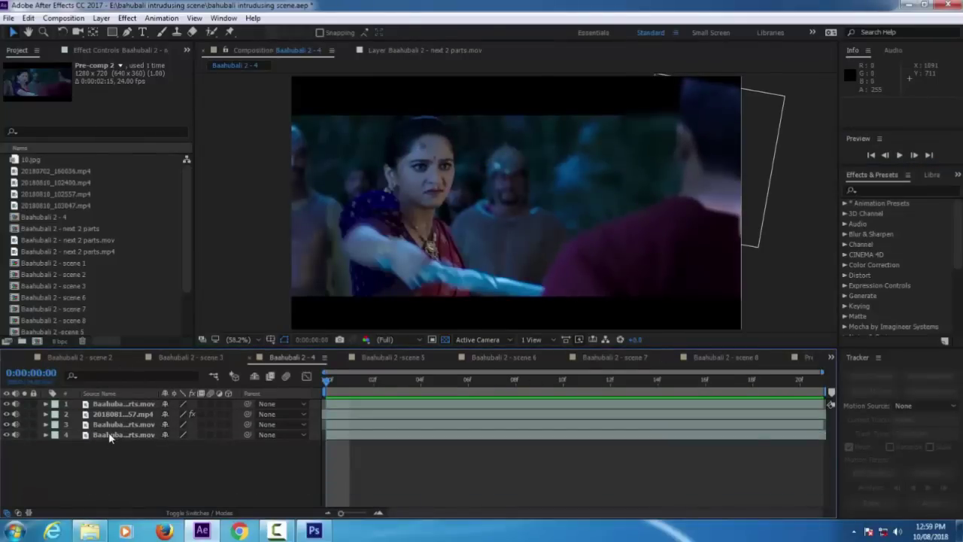
click(101, 18)
mouse_move(113, 32)
click(353, 46)
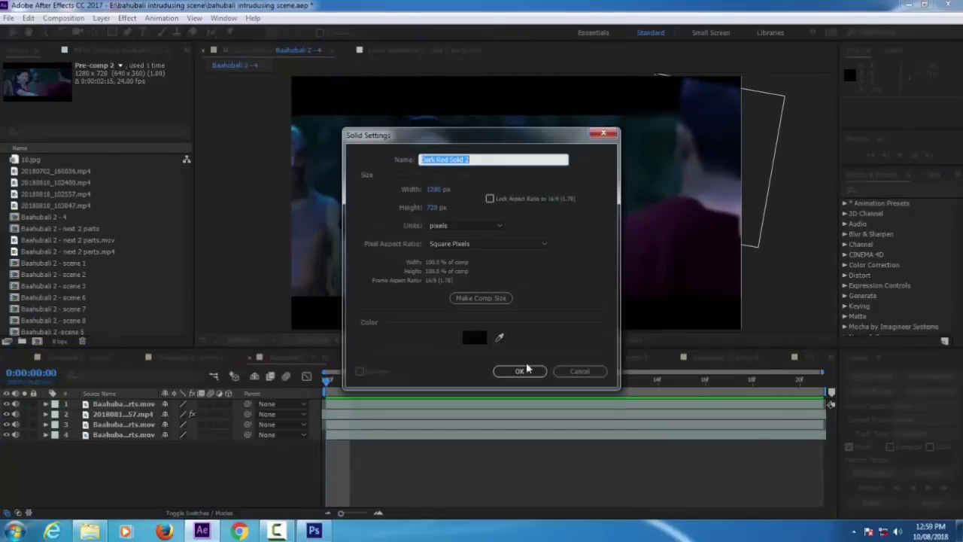
click(527, 368)
Scale the black solid to 107%, move it up to cover only the upper letterbox bar, and preview the shot.
key(s)
drag(179, 413, 184, 413)
drag(541, 277, 592, 138)
drag(632, 180, 579, 65)
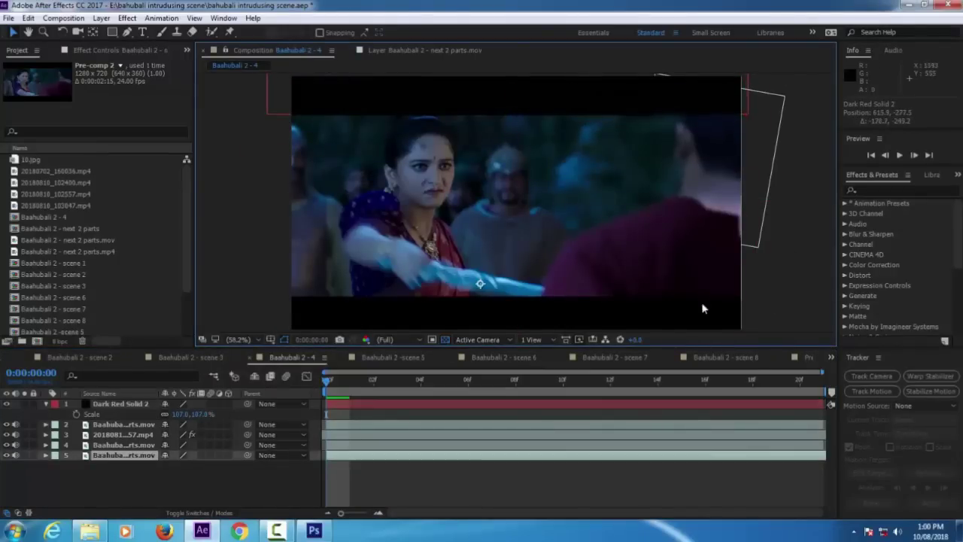
click(898, 154)
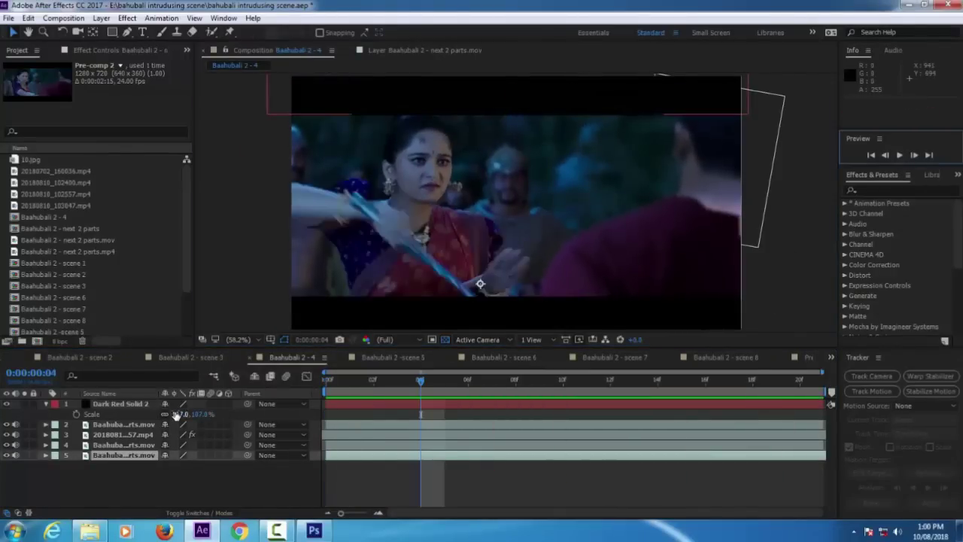
Pre-compose all five layers of Baahubali 2 - 4 and preview the result.
click(47, 404)
click(120, 445)
click(122, 434)
click(123, 425)
drag(127, 465, 117, 405)
click(101, 18)
click(133, 472)
click(514, 333)
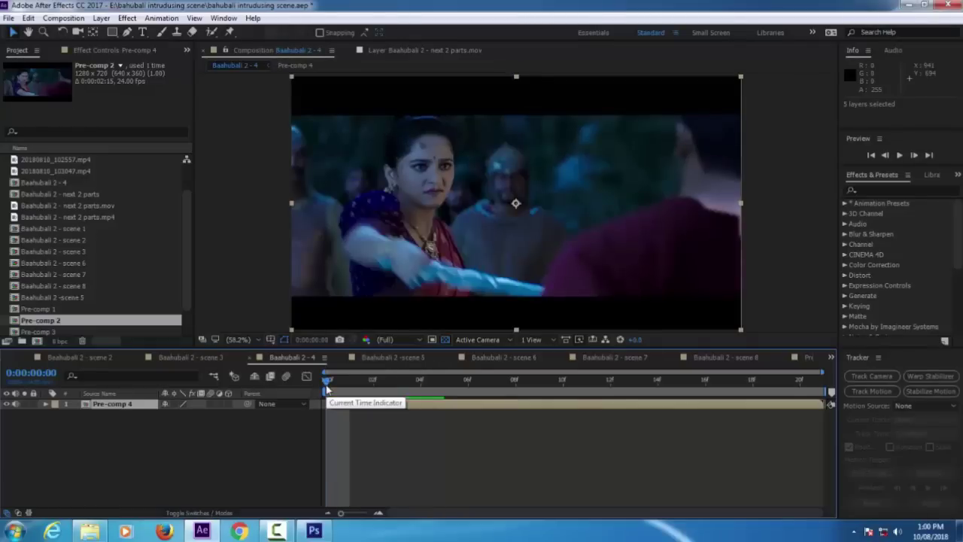
click(899, 154)
click(356, 464)
Open Baahubali 2 - scene 5, preview it, and check its three layers by switching their visibility off and on.
click(404, 358)
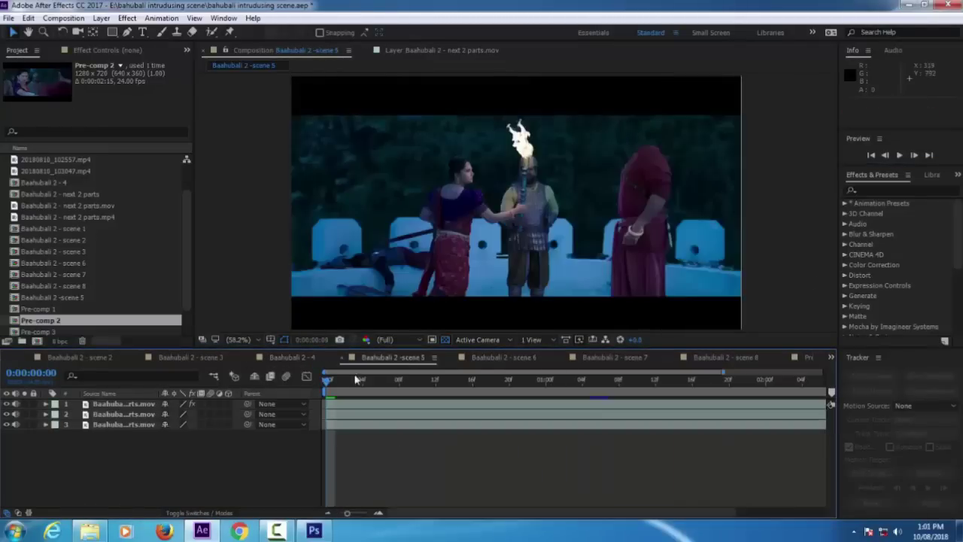
click(899, 155)
click(6, 404)
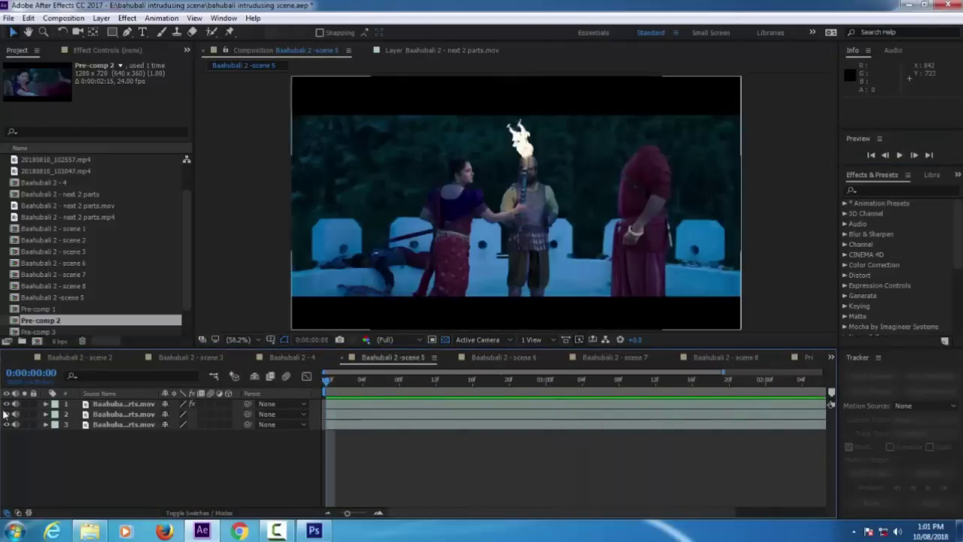
click(6, 414)
click(6, 415)
click(6, 425)
click(6, 425)
click(6, 404)
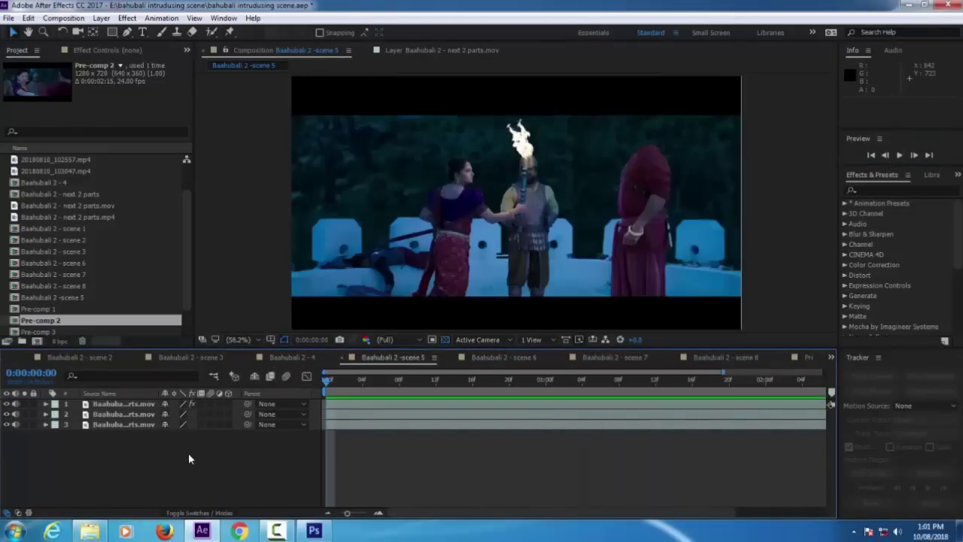
Import 20180810_103158.mp4, place it as the top layer of scene 5, and slide it to an in point of -0:00:07:01.
click(89, 530)
drag(335, 81, 51, 251)
click(611, 282)
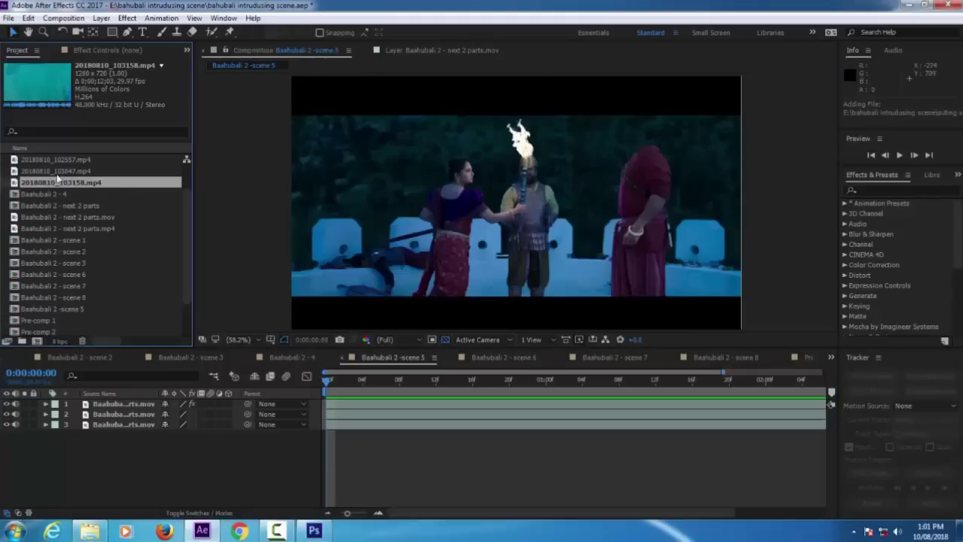
drag(60, 182, 45, 398)
drag(549, 404, 782, 405)
Apply Keylight (1.2) to the actor clip and sample the green backdrop as the Screen Colour.
click(127, 18)
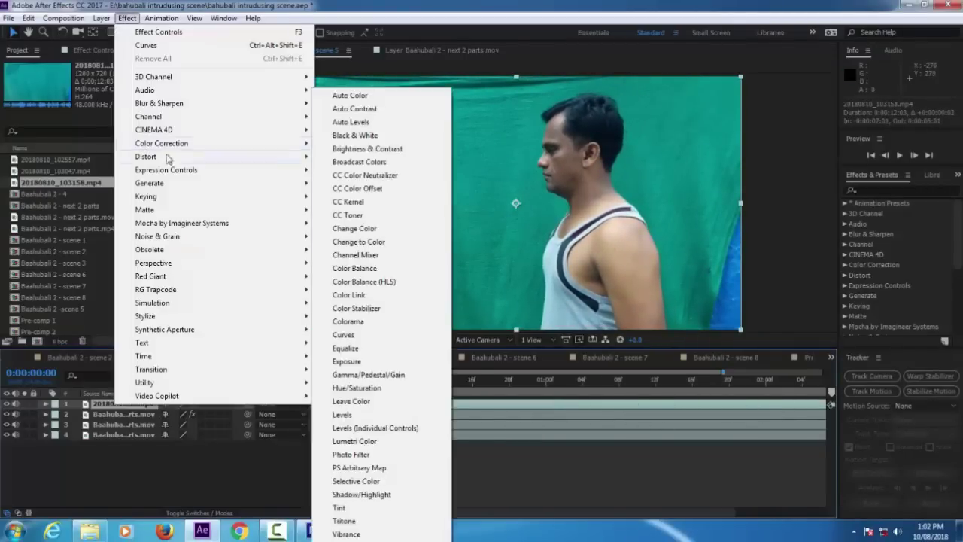
mouse_move(148, 196)
click(354, 304)
click(499, 134)
click(128, 152)
click(465, 179)
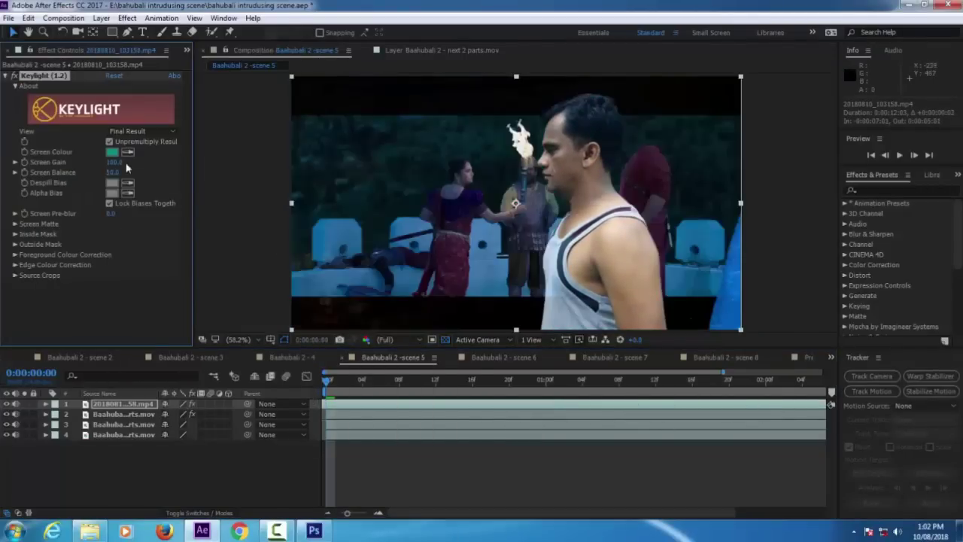
Set Keylight's Screen Gain to about 162 and the Screen Matte's Clip White to 48.
drag(126, 162, 153, 159)
click(15, 224)
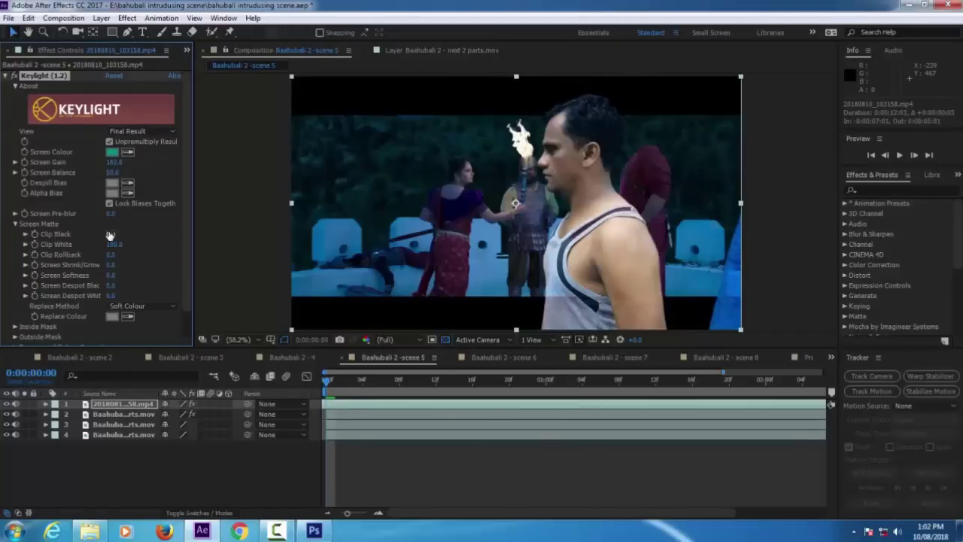
drag(117, 244, 93, 245)
Scale the keyed actor clip to 35% and position it over the headless figure in red clothing.
click(145, 405)
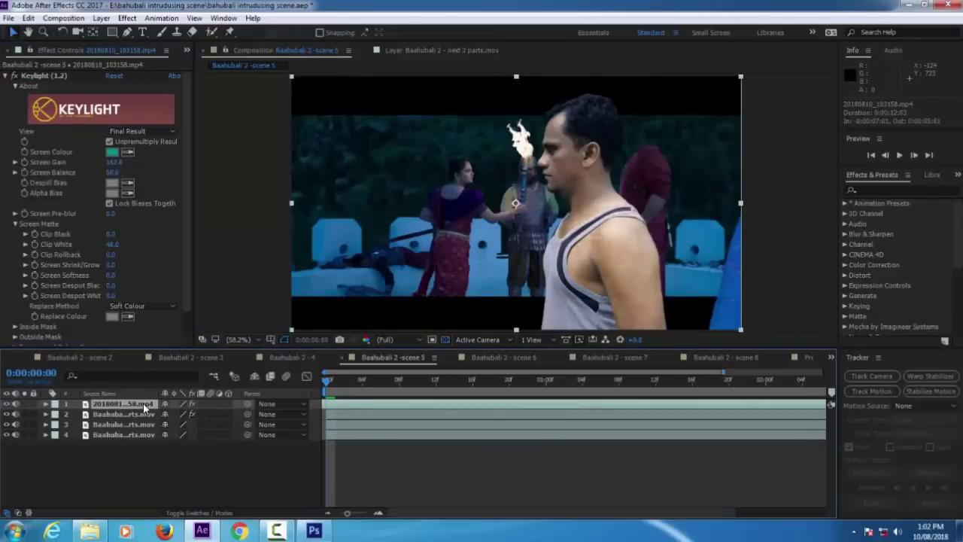
key(s)
drag(180, 414, 140, 414)
drag(520, 205, 612, 155)
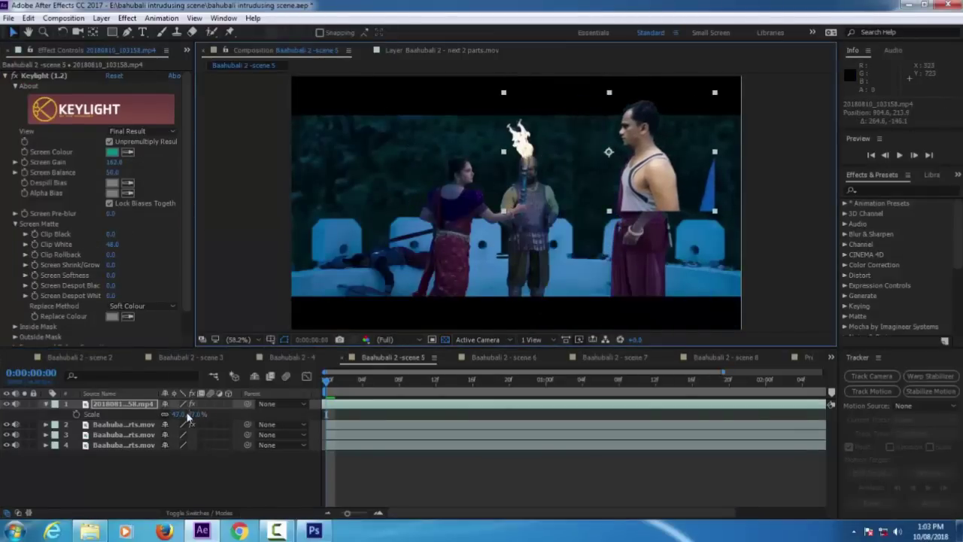
drag(188, 415, 181, 415)
drag(634, 193, 641, 191)
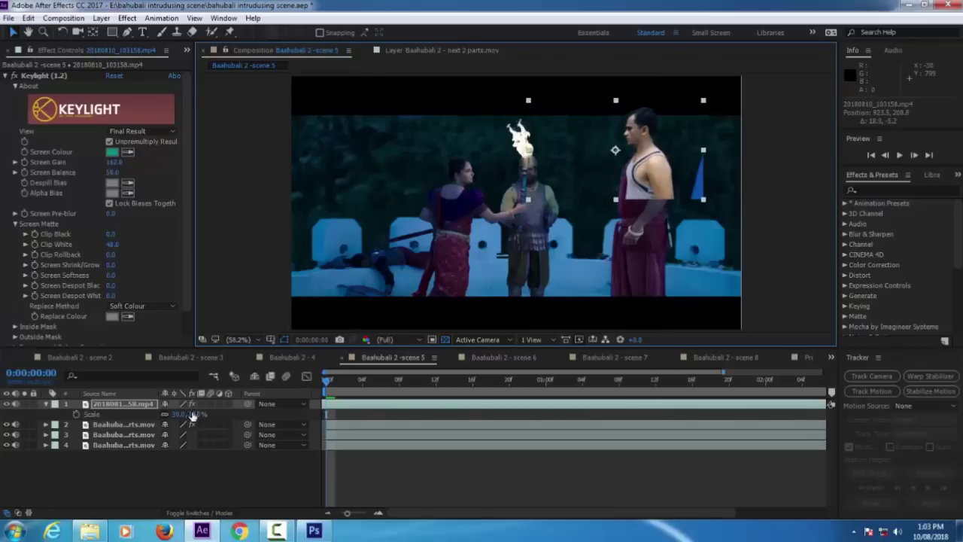
drag(193, 415, 191, 415)
drag(643, 184, 647, 184)
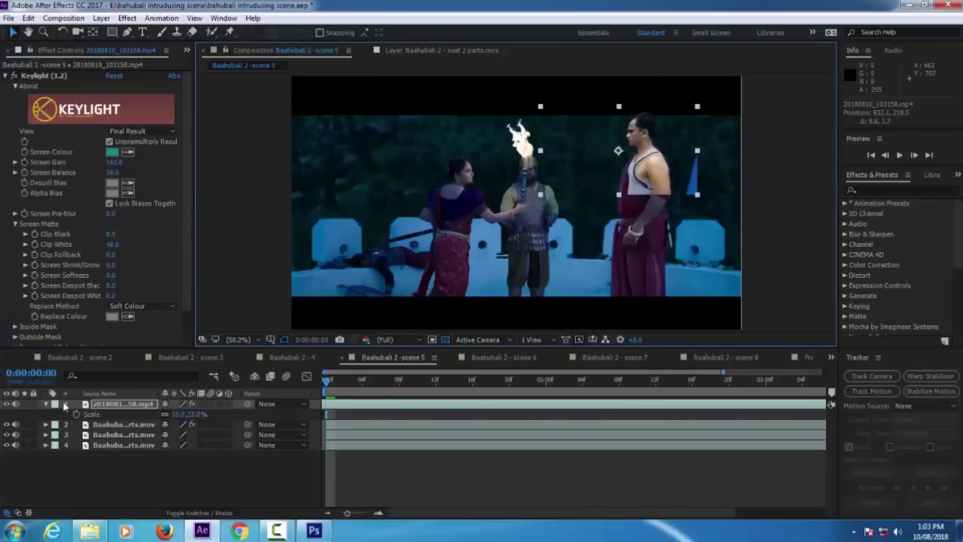
Move the actor clip beneath the top Baahubali layer, scale it to 39%, and align the head with the red costume.
click(46, 404)
drag(97, 405, 98, 420)
key(s)
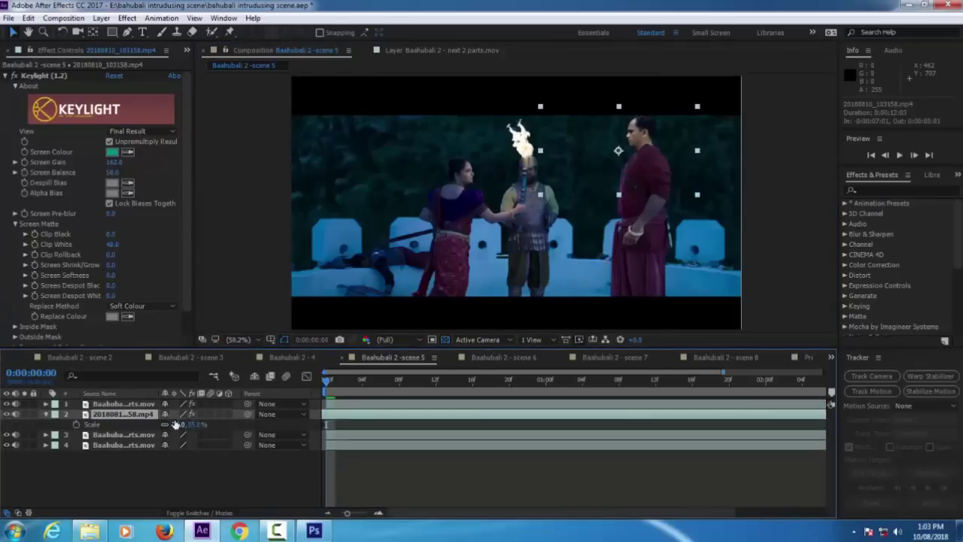
drag(177, 424, 182, 424)
click(648, 193)
click(128, 415)
drag(650, 169, 647, 164)
click(650, 162)
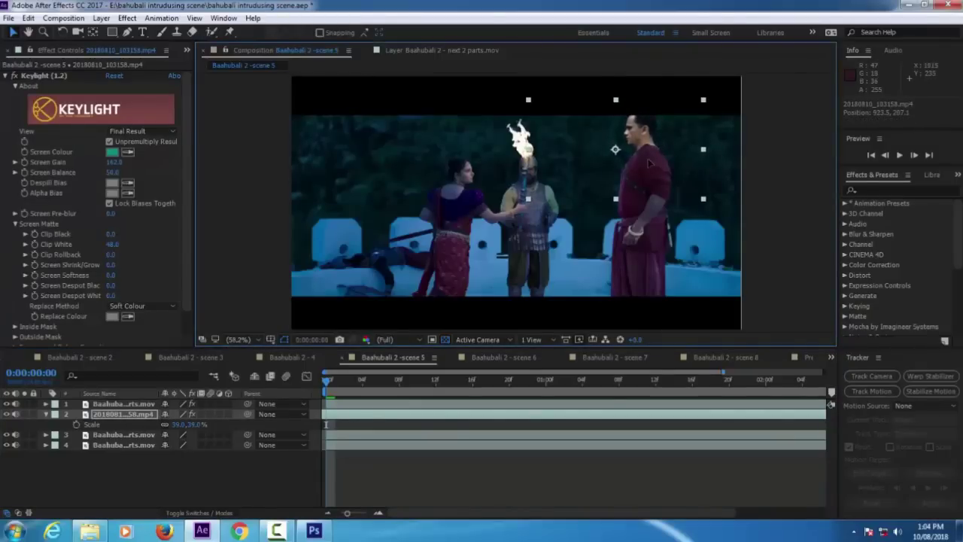
Preview scene 5 with the actor's head placed behind the costume layer.
key(space)
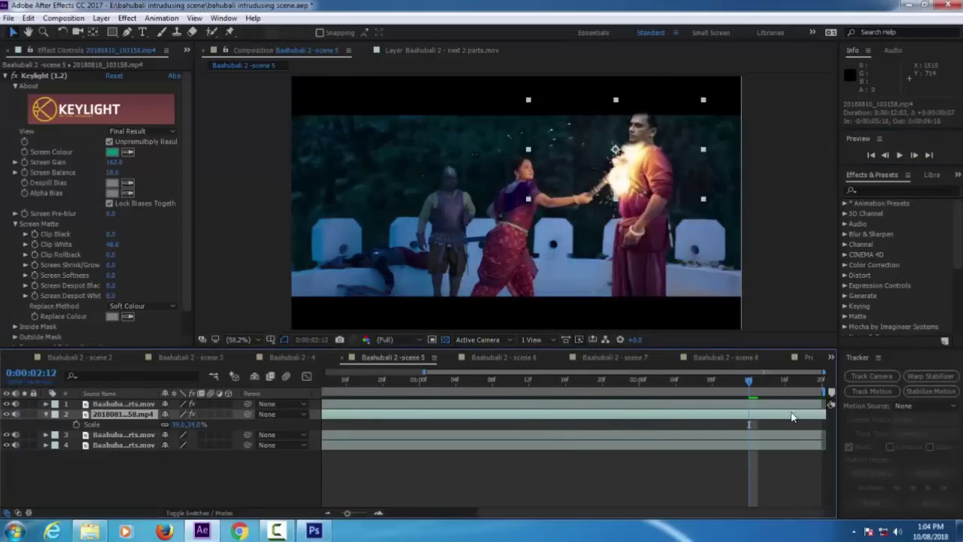
click(901, 157)
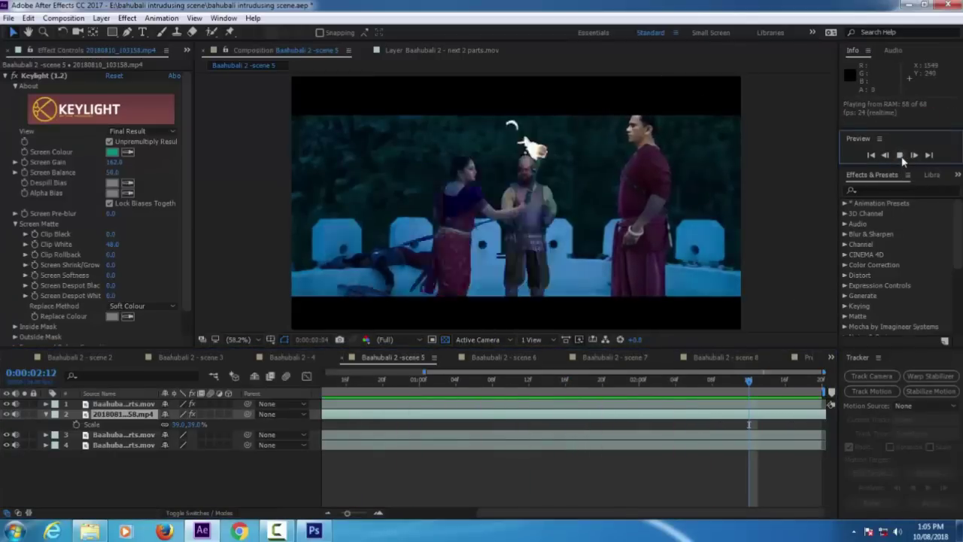
click(901, 155)
Apply Curves to the actor clip from the first frame and lower the RGB midtones.
drag(326, 393, 326, 444)
click(45, 415)
click(127, 18)
mouse_move(161, 143)
click(348, 334)
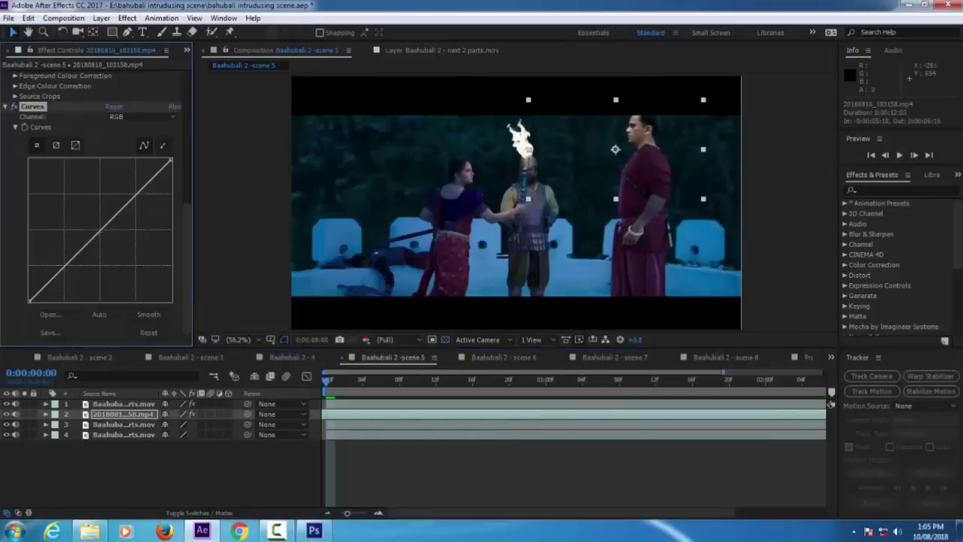
mouse_move(103, 228)
mouse_down()
mouse_move(106, 242)
mouse_move(94, 228)
mouse_move(113, 252)
mouse_move(113, 243)
mouse_up()
Adjust the actor clip's channel curves by lowering the red midtones slightly and raising green and, more strongly, blue.
click(173, 117)
click(144, 143)
click(173, 117)
click(145, 158)
click(175, 118)
click(144, 172)
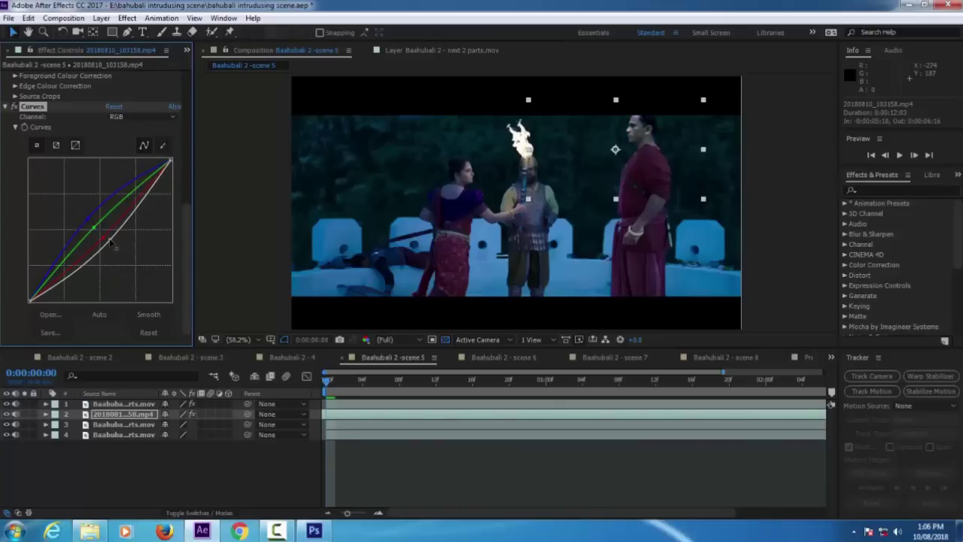
Preview the graded scene, scrub to 0:00:02:10 where the torch nears the actor, and inspect each layer and its mask.
click(899, 154)
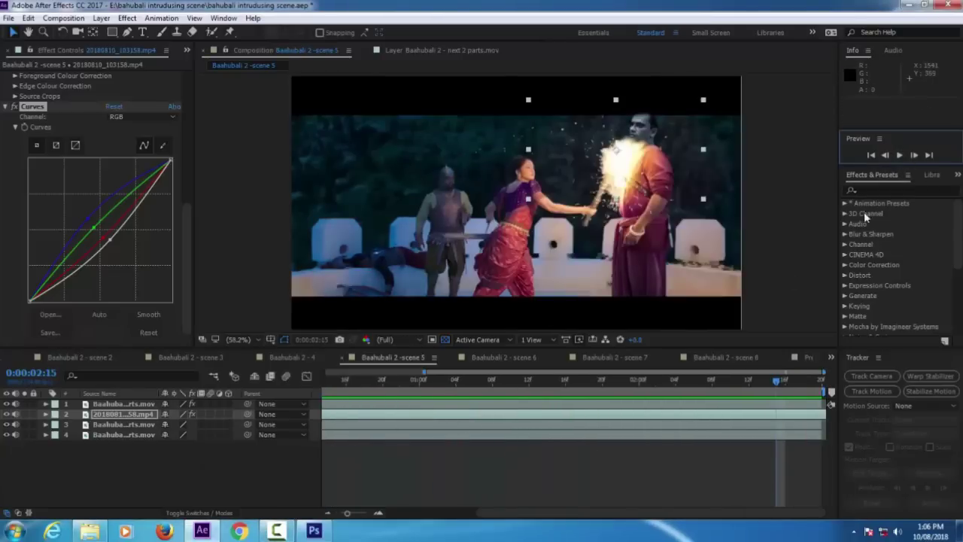
drag(754, 382, 735, 399)
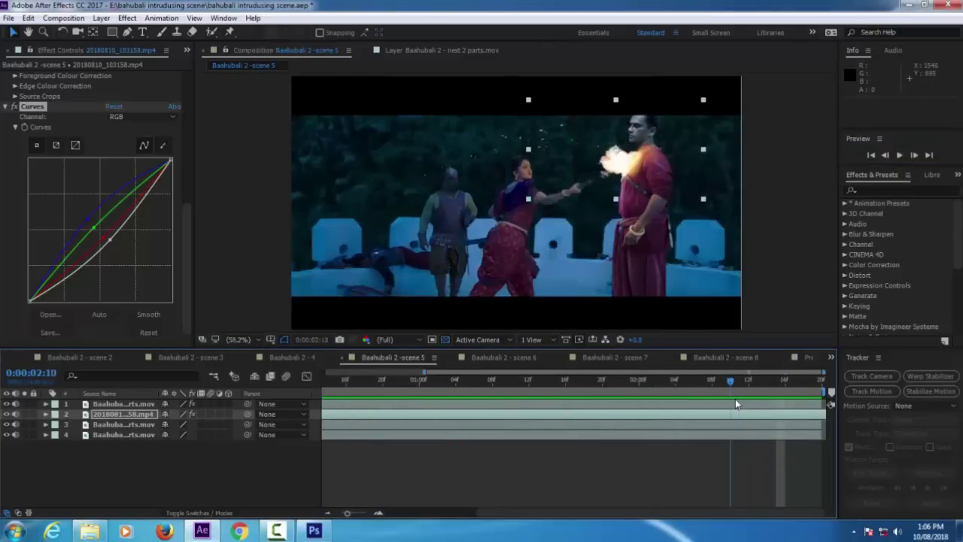
click(115, 434)
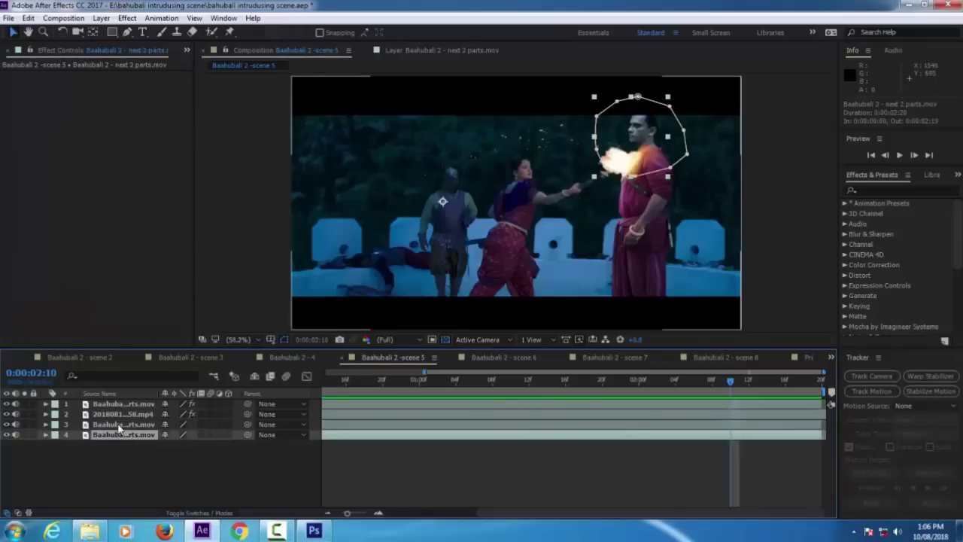
click(102, 425)
click(109, 414)
click(113, 404)
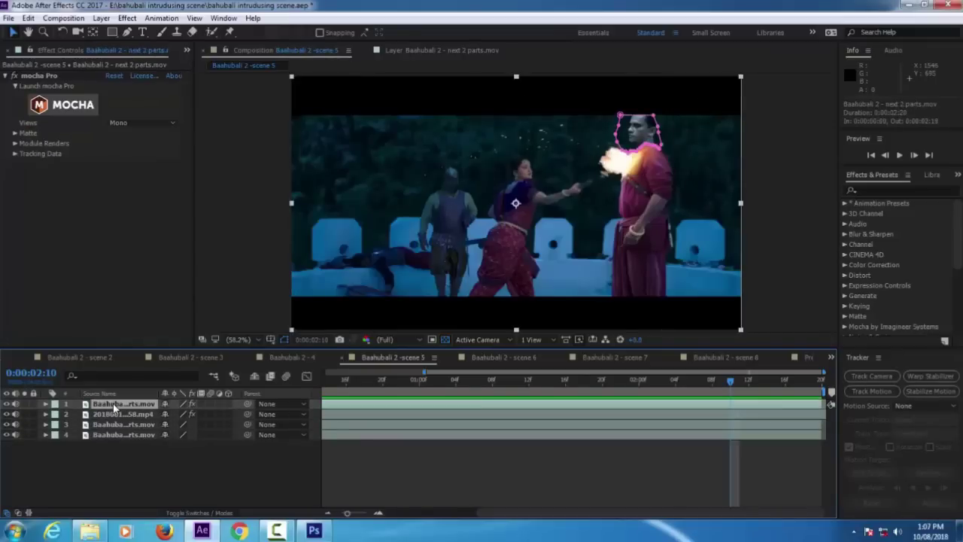
click(7, 404)
click(7, 404)
Duplicate the top Baahubali layer and reveal the duplicate's masks for drawing with the Pen tool.
key(ctrl+d)
key(m)
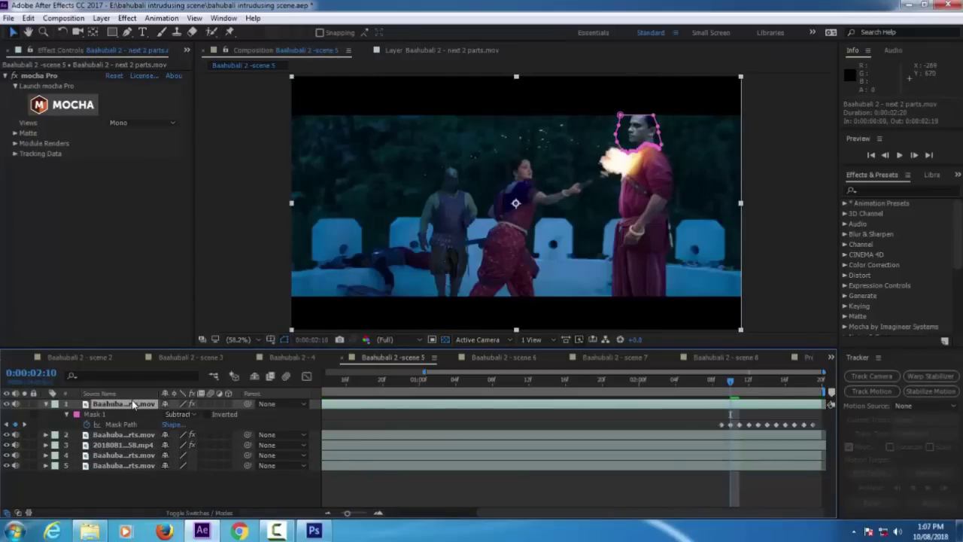
key(g)
Draw a closed 8-point Pen mask around the torch flame on the duplicate layer at 0:00:02:10.
click(606, 175)
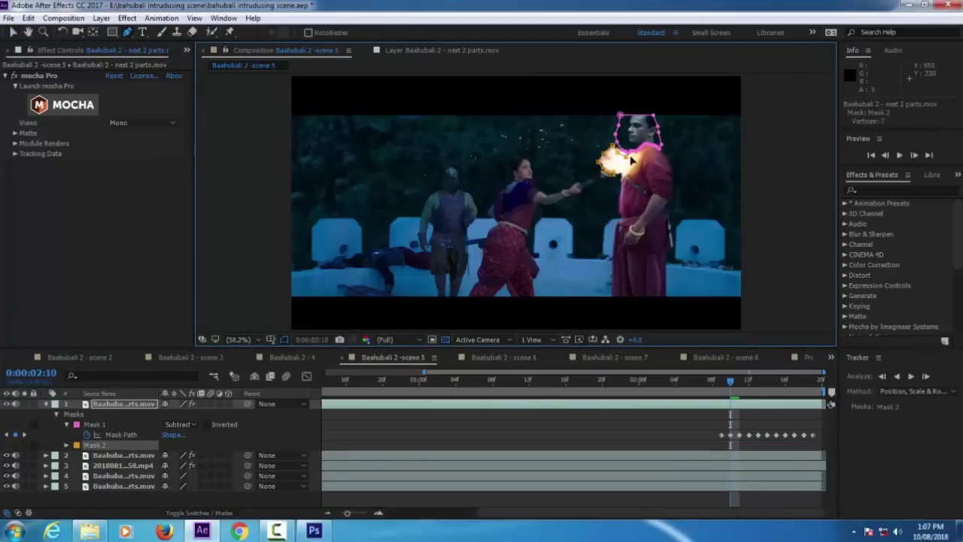
click(630, 157)
click(130, 404)
click(633, 158)
click(130, 404)
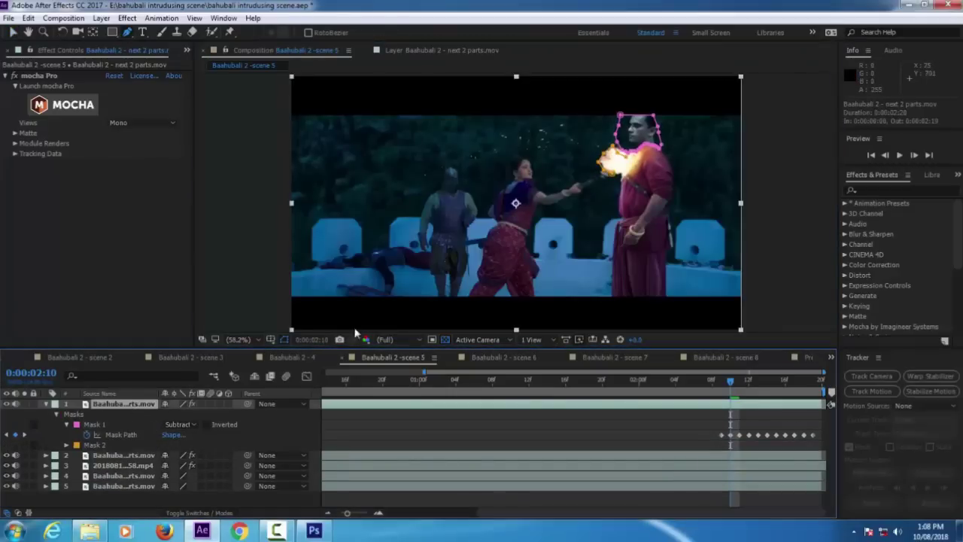
click(633, 162)
click(130, 404)
click(633, 164)
key(ctrl+z)
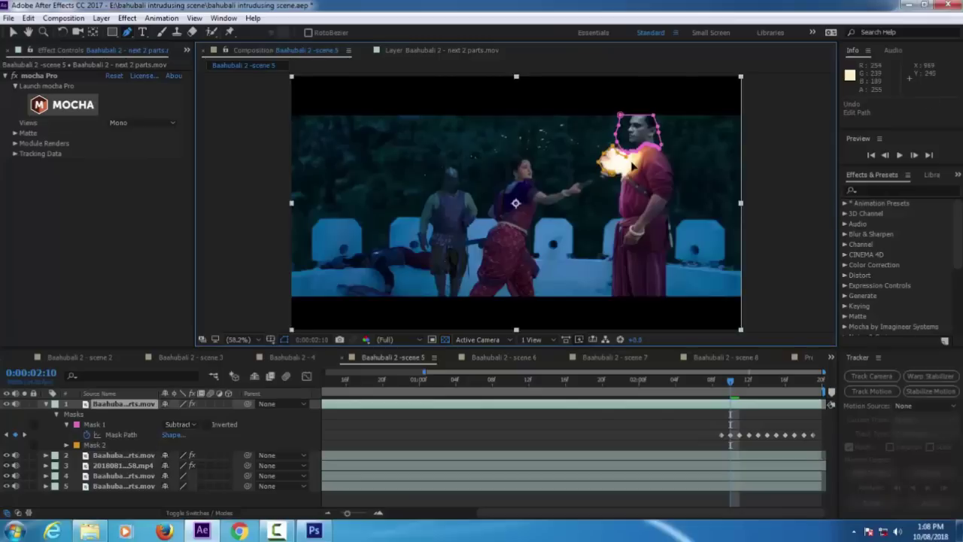
key(ctrl+z)
click(633, 163)
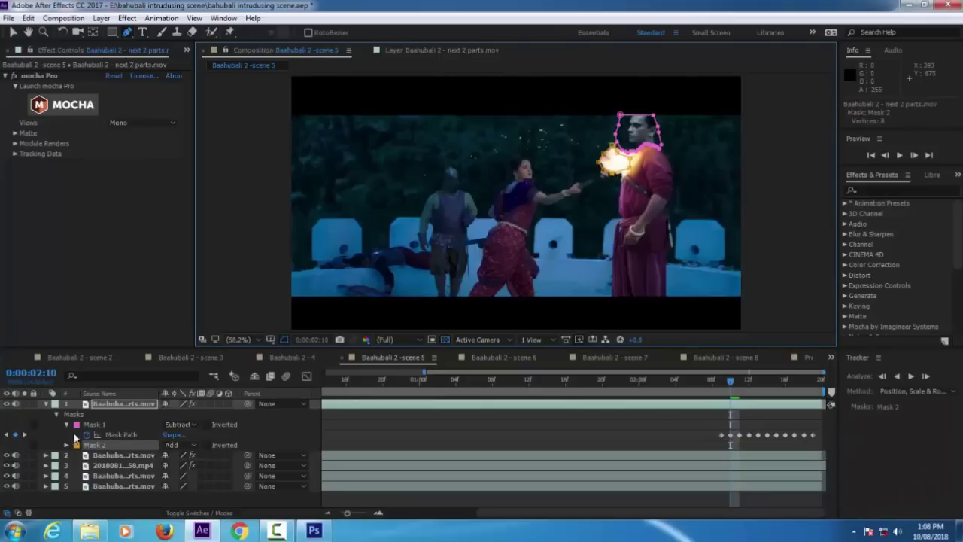
Isolate the duplicate layer by hiding the others and delete its subtracting head mask, Mask 1.
drag(6, 459, 9, 489)
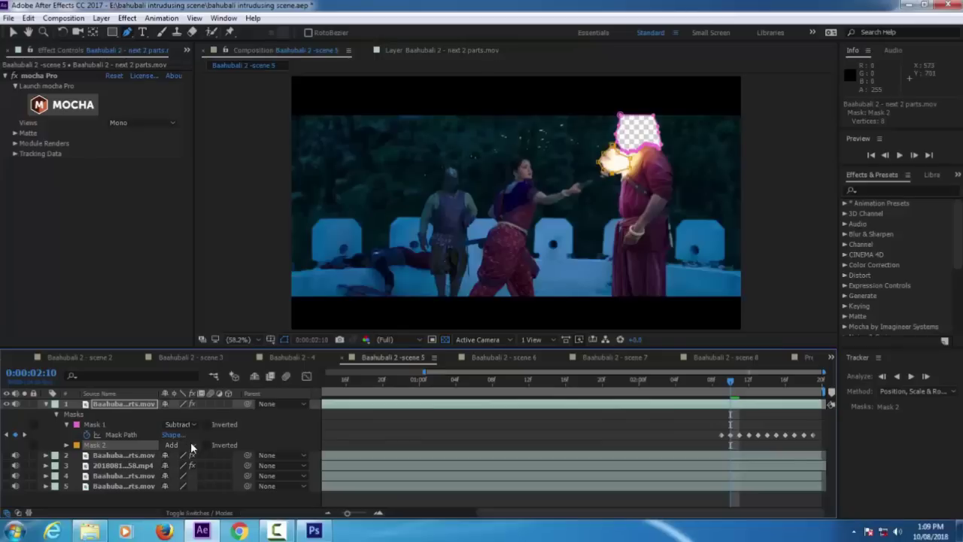
click(97, 425)
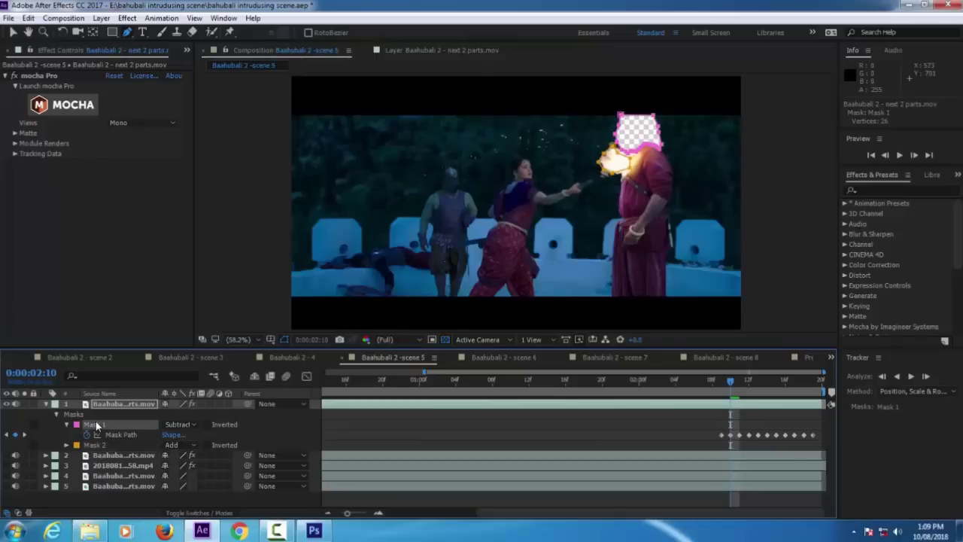
key(Delete)
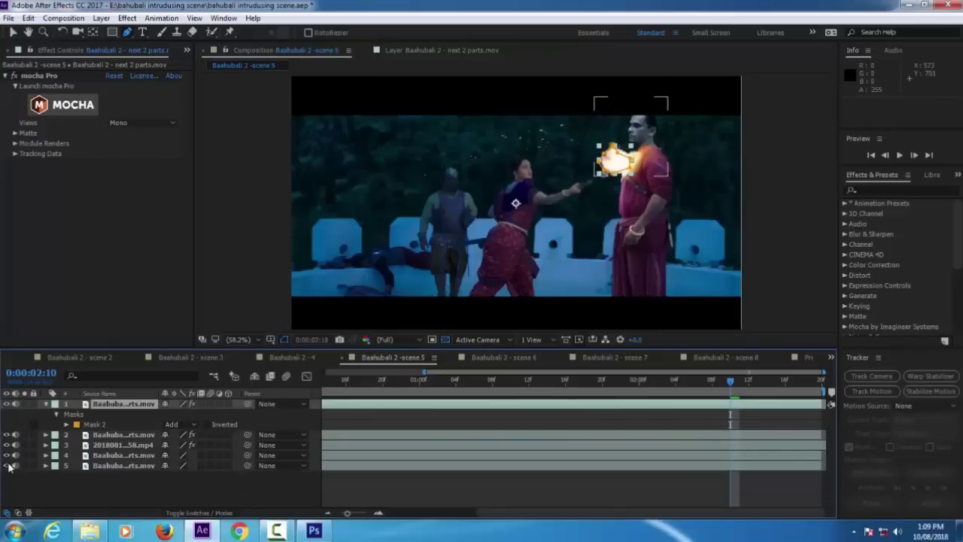
Keyframe Mask 2's path to follow the torch flame frame by frame from 0:00:02:10 to 0:00:02:13.
click(66, 424)
click(86, 435)
click(914, 156)
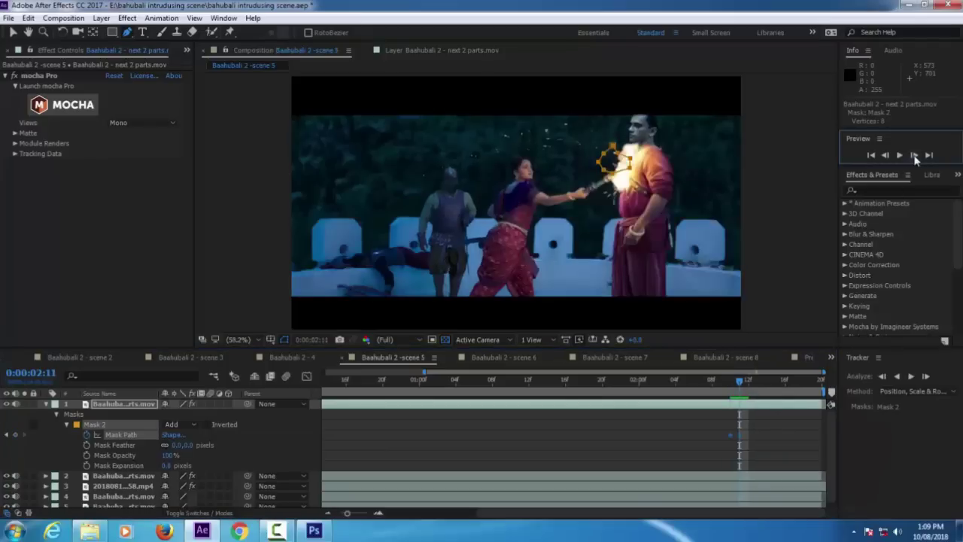
drag(614, 175, 619, 173)
ctrl+click(662, 202)
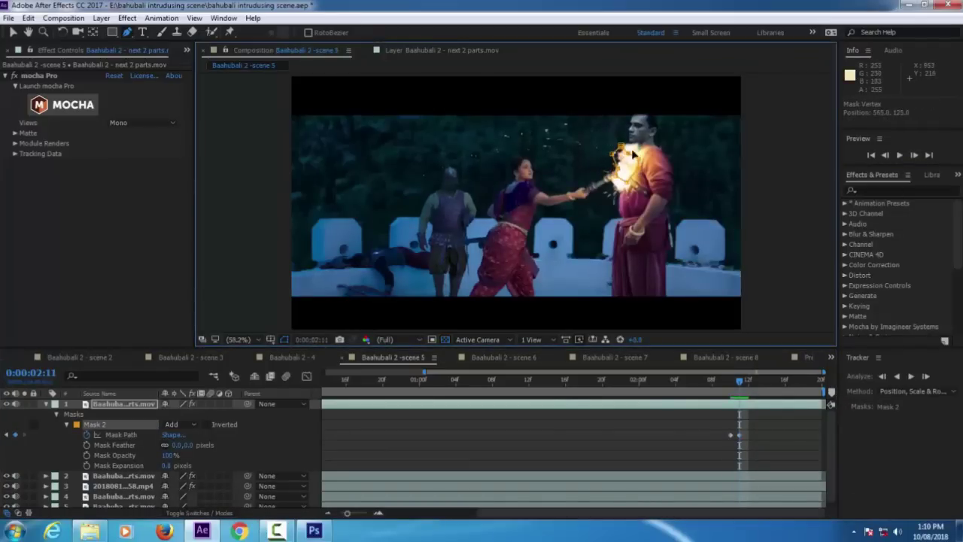
click(914, 155)
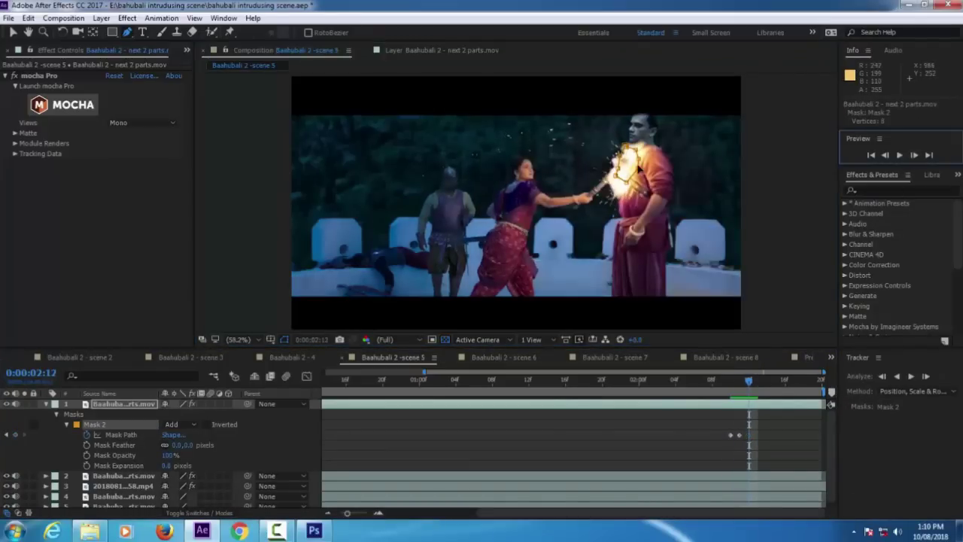
click(638, 167)
click(914, 155)
drag(614, 156, 616, 158)
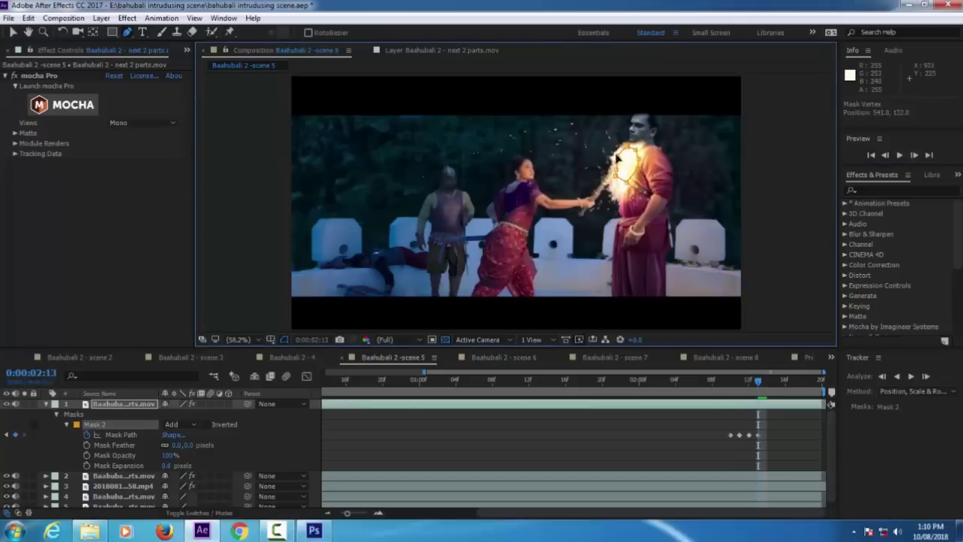
Adjust Mask 2 to the torch flame at 0:00:02:19, adding a path keyframe there.
click(914, 155)
click(914, 155)
click(914, 155)
click(914, 155)
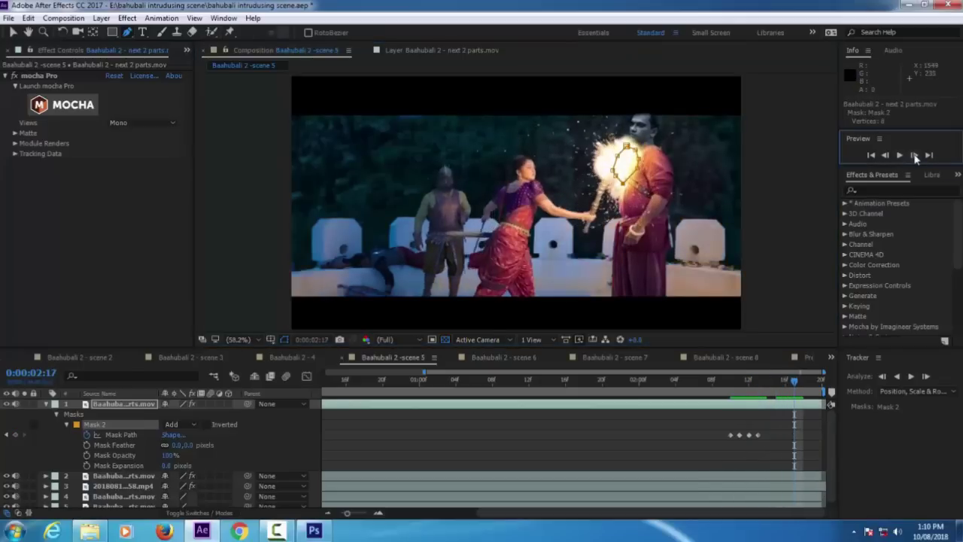
click(914, 155)
click(914, 155)
click(636, 171)
click(914, 155)
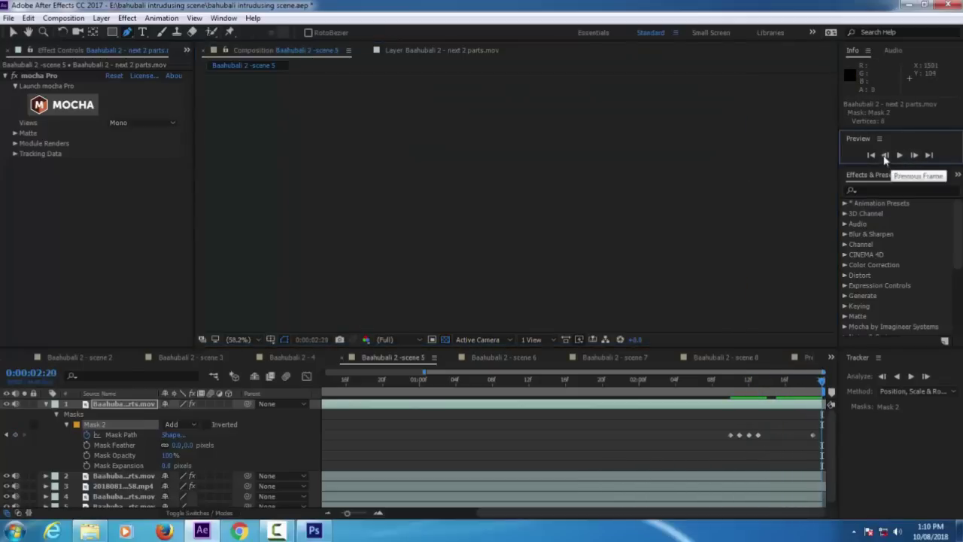
click(884, 155)
Move Mask 2 around the torch flame at 0:00:02:09, adding a path keyframe on the top layer.
click(46, 403)
drag(812, 380, 737, 401)
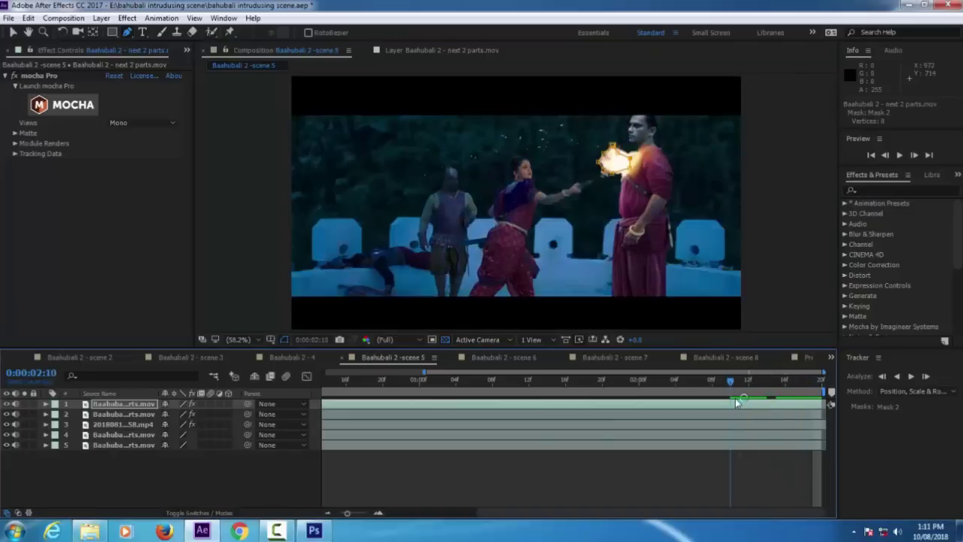
click(885, 155)
click(142, 405)
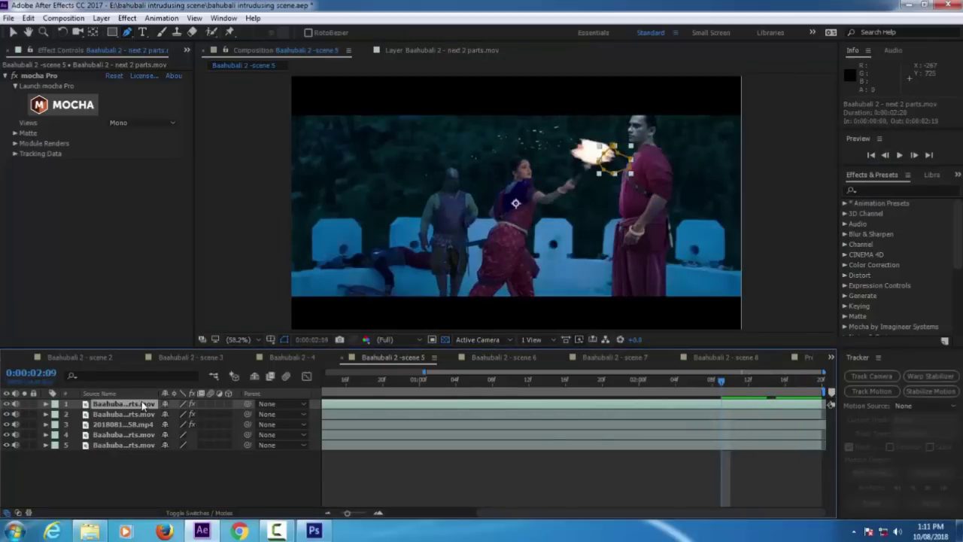
key(m)
click(124, 425)
drag(632, 171, 589, 136)
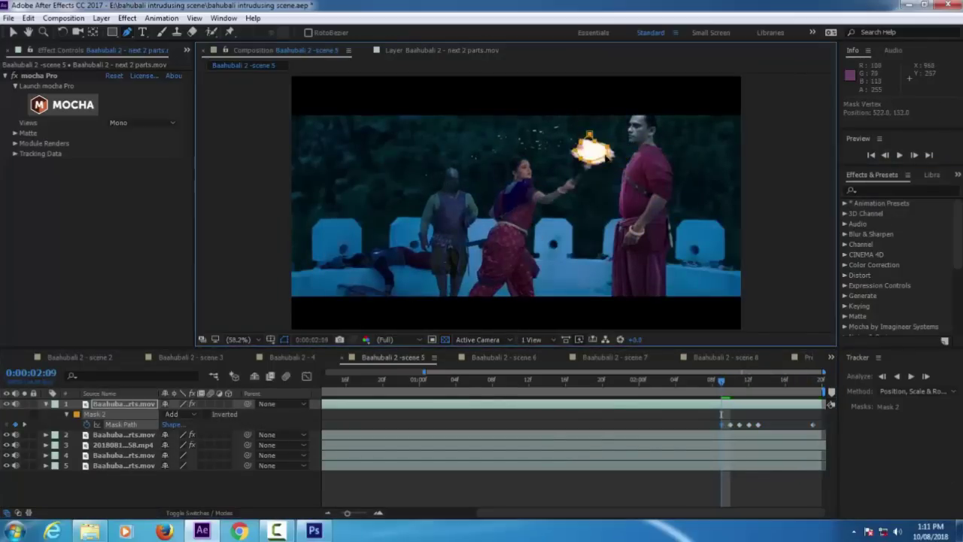
Keyframe the top layer's Position at 0:00:02:08 and shift the flame copy toward the actor's face at 0:00:02:09.
click(914, 155)
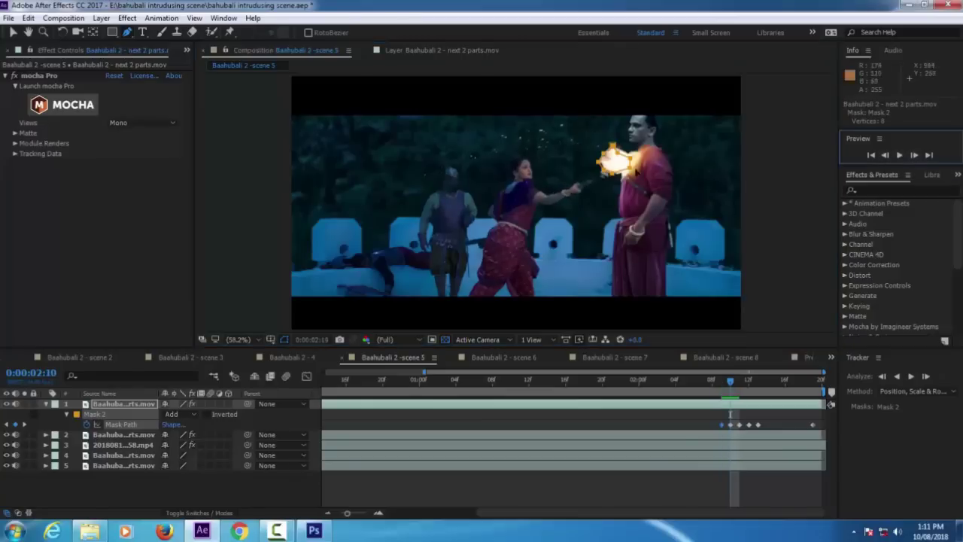
click(13, 32)
click(886, 155)
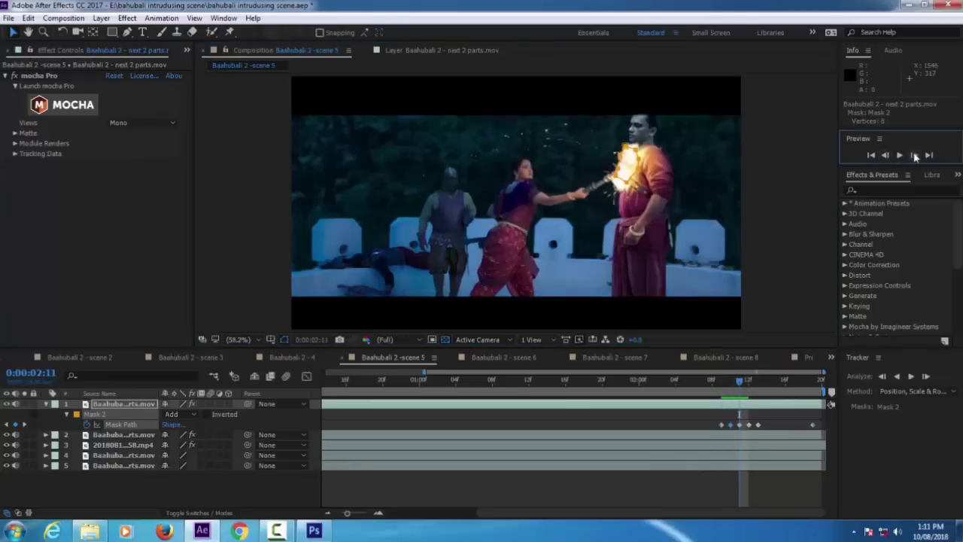
click(885, 155)
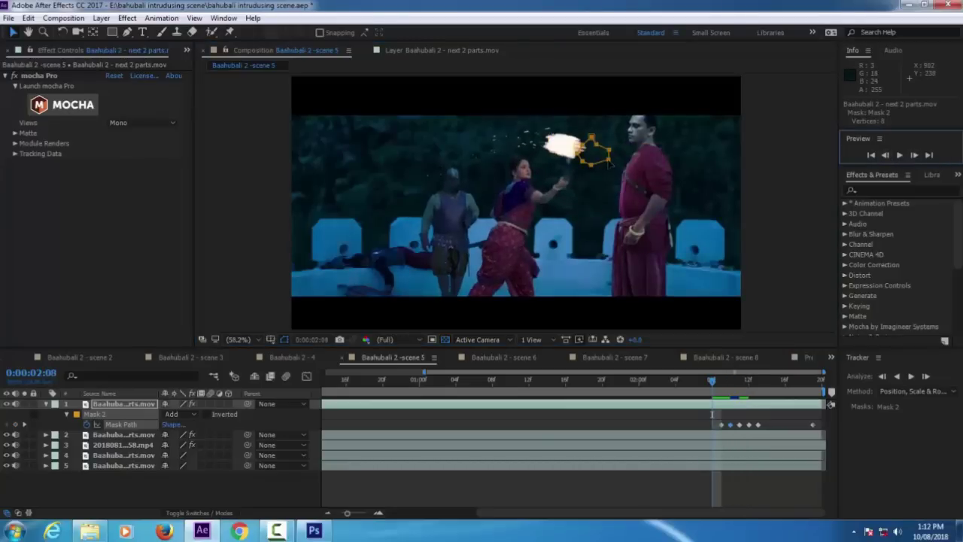
key(p)
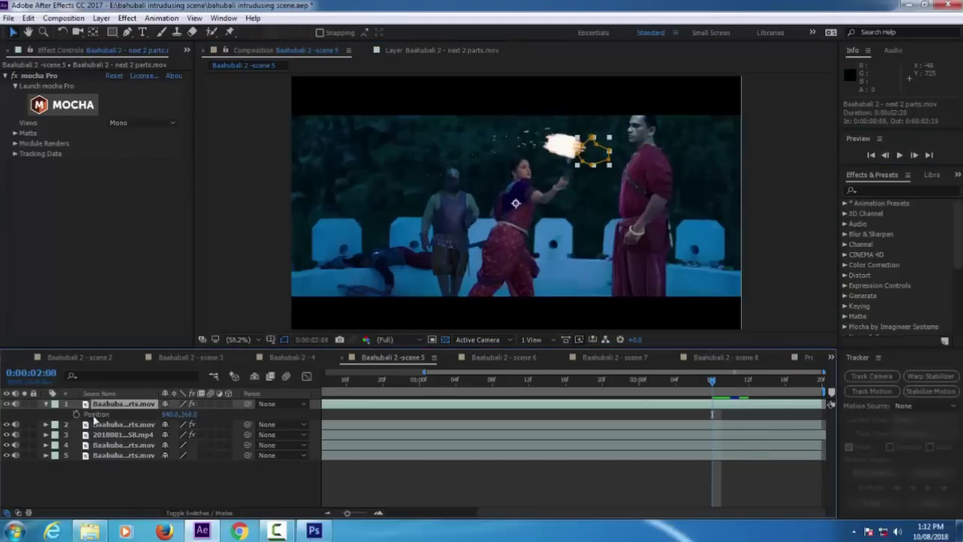
click(913, 155)
click(619, 210)
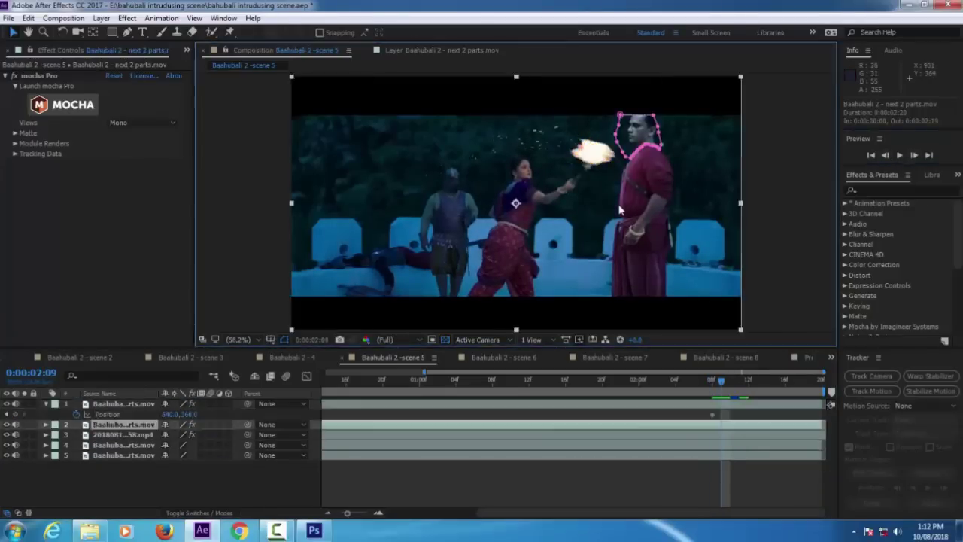
click(130, 404)
drag(510, 207, 535, 192)
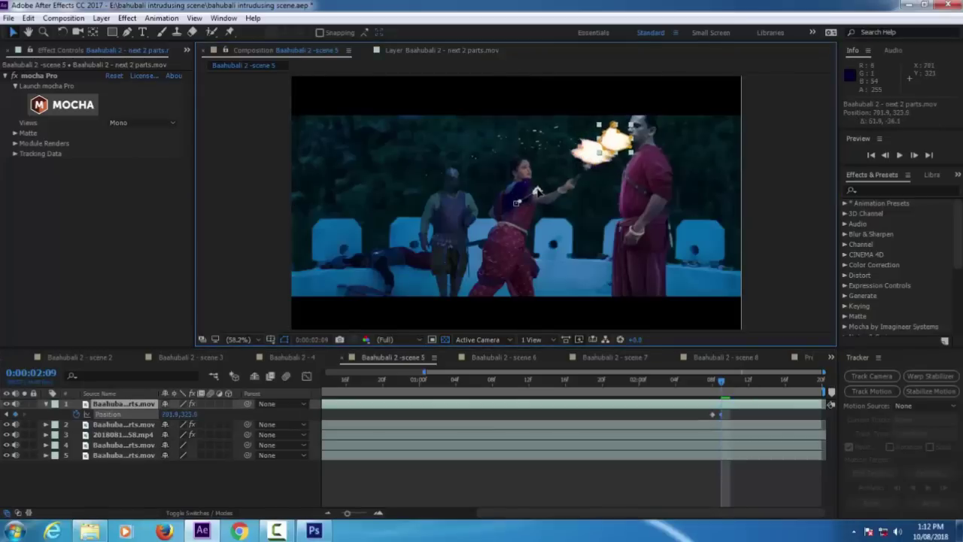
Set the top flame layer's blending mode to Screen and its opacity to 98%.
click(284, 404)
click(228, 460)
key(F4)
click(189, 404)
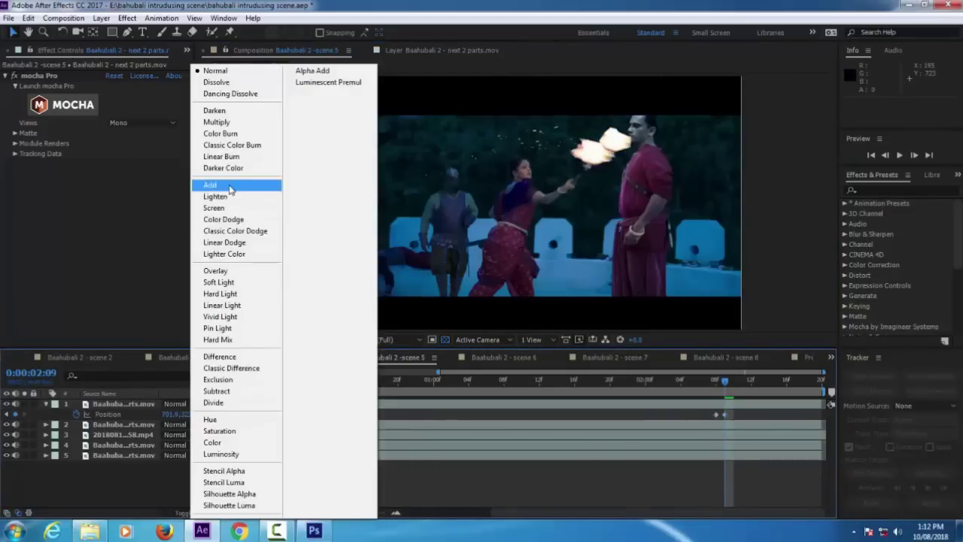
click(239, 208)
click(158, 404)
key(t)
mouse_move(166, 414)
mouse_down()
mouse_move(150, 414)
mouse_move(164, 414)
mouse_up()
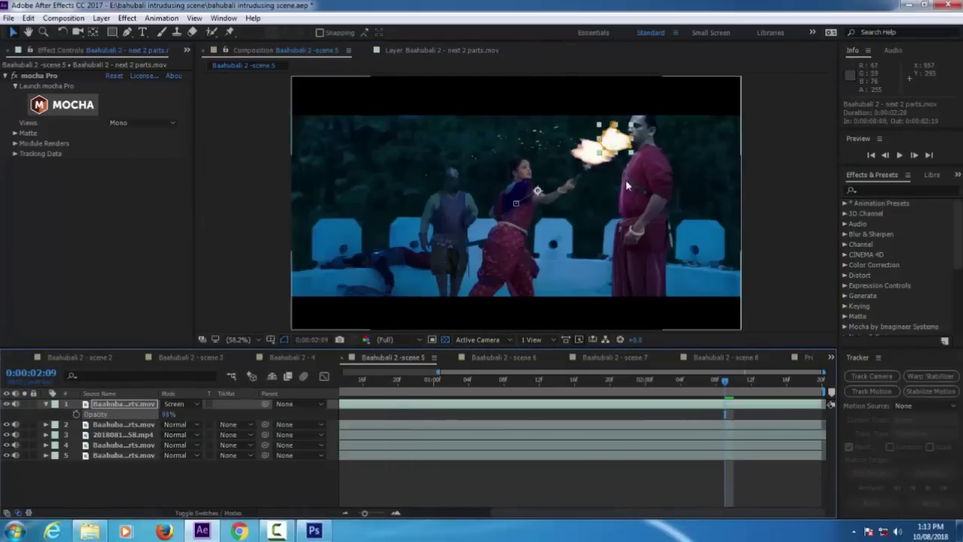
Compare the Add, Lighten and Screen blending modes on the flame layer, settling on Add with 45% opacity.
click(181, 404)
click(190, 400)
click(181, 404)
click(228, 184)
click(180, 404)
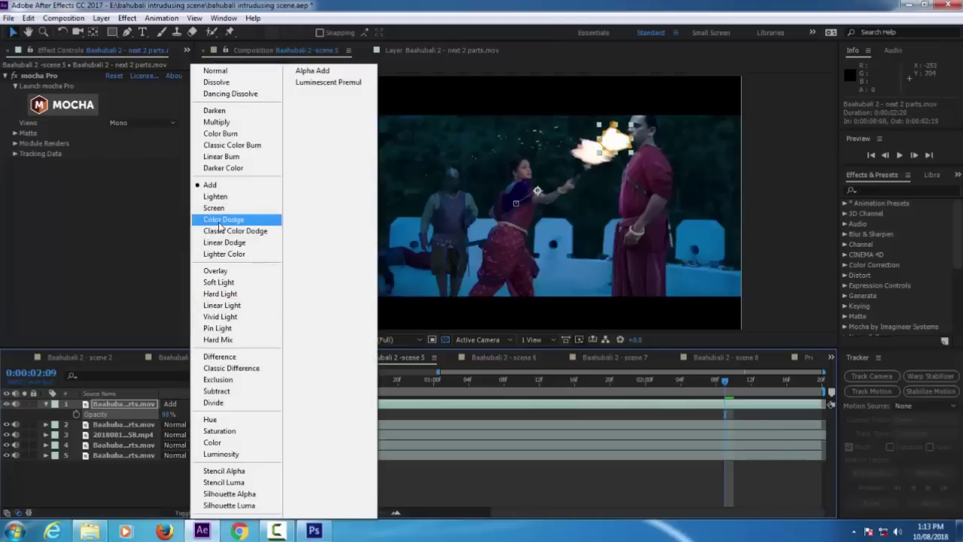
click(222, 196)
click(179, 404)
click(215, 208)
mouse_move(169, 413)
mouse_down()
mouse_move(155, 413)
mouse_move(178, 415)
mouse_up()
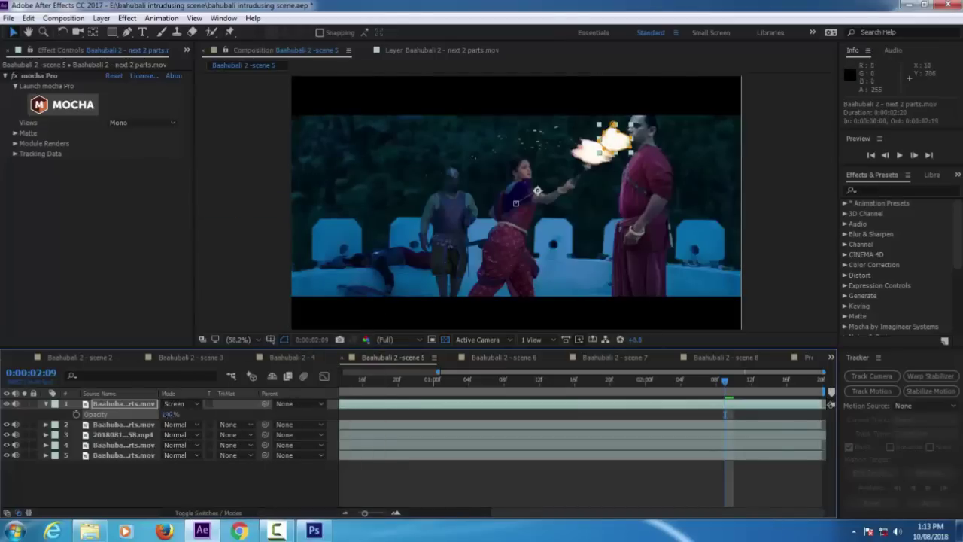
click(179, 404)
click(231, 185)
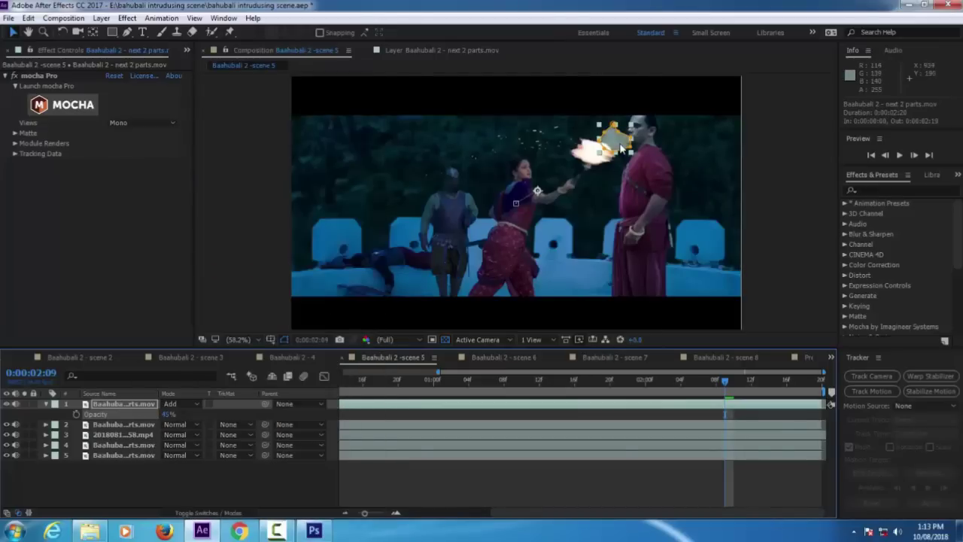
Scale the flame layer to 151% and position it over the actor's face at 0:00:02:09.
drag(616, 142, 638, 135)
click(149, 406)
key(s)
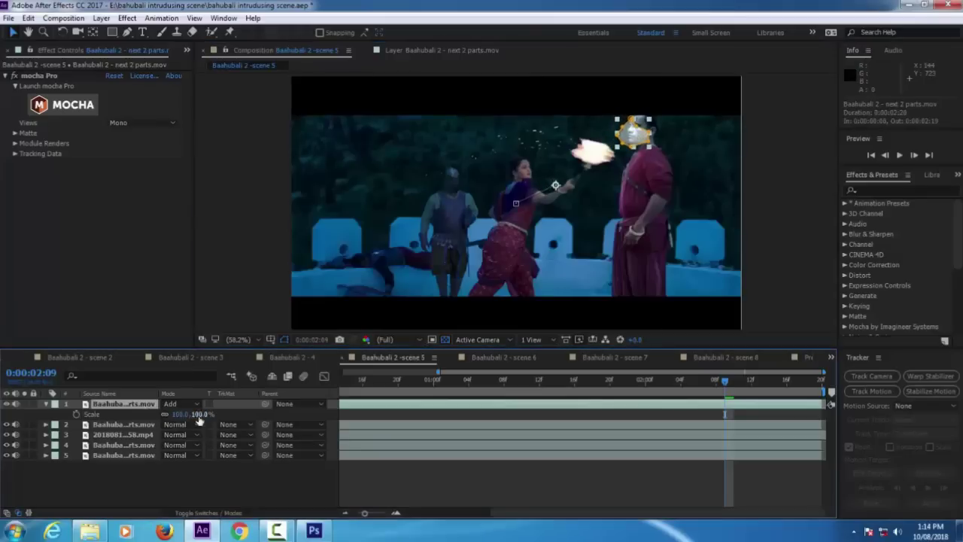
drag(198, 415, 226, 415)
drag(677, 119, 628, 143)
drag(504, 209, 509, 201)
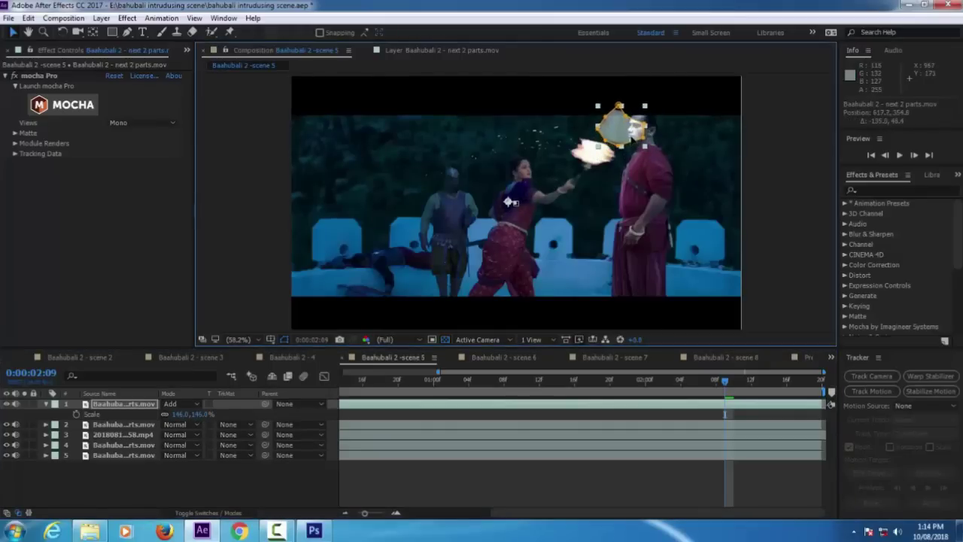
drag(201, 414, 205, 415)
drag(621, 138, 623, 145)
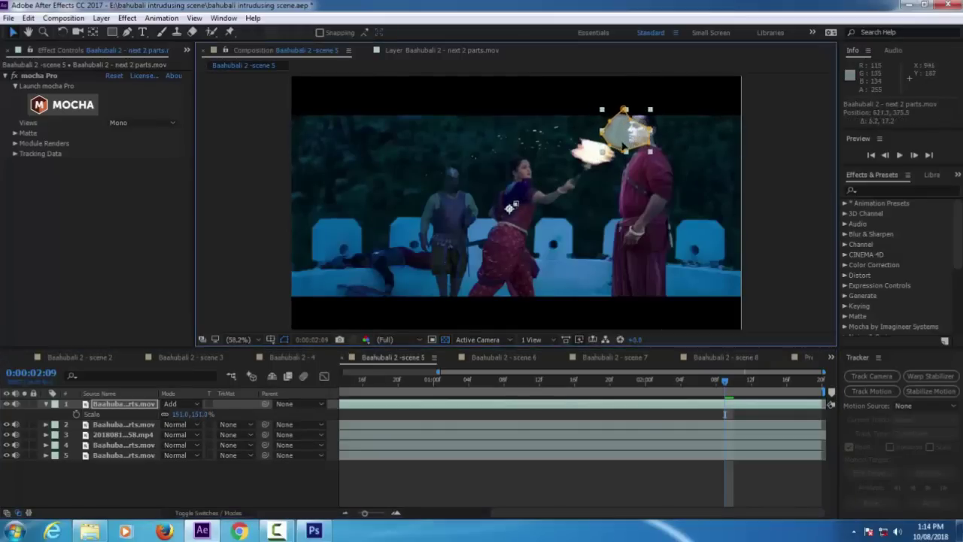
Feather Mask 2 by 25 pixels and reposition the layer over the actor at 0:00:02:10 and 0:00:02:11.
key(m)
key(m)
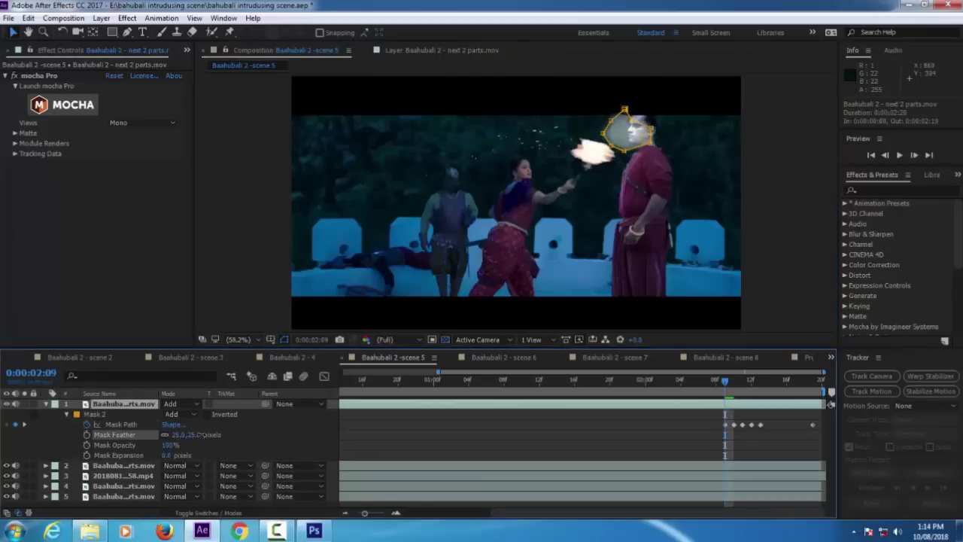
click(916, 157)
click(673, 169)
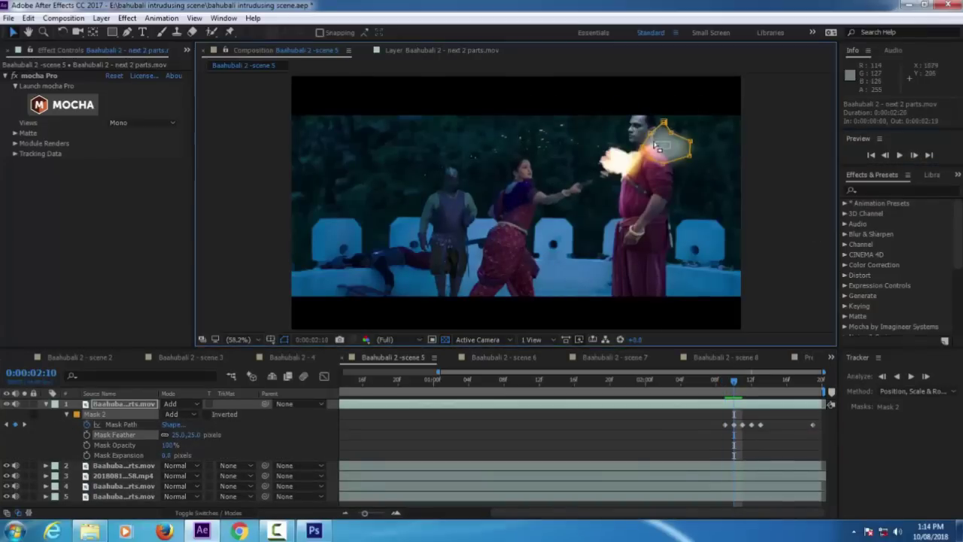
click(135, 403)
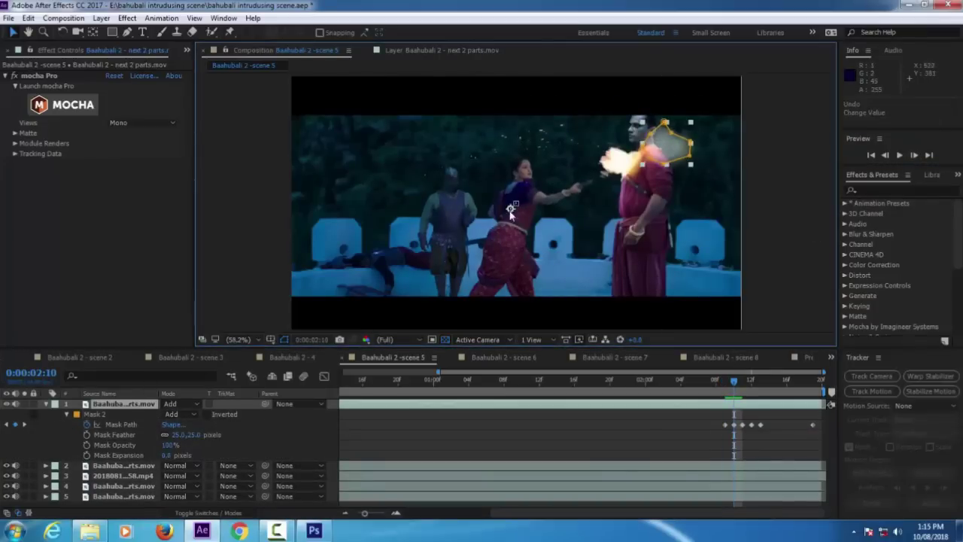
drag(509, 210, 468, 191)
click(915, 156)
click(475, 206)
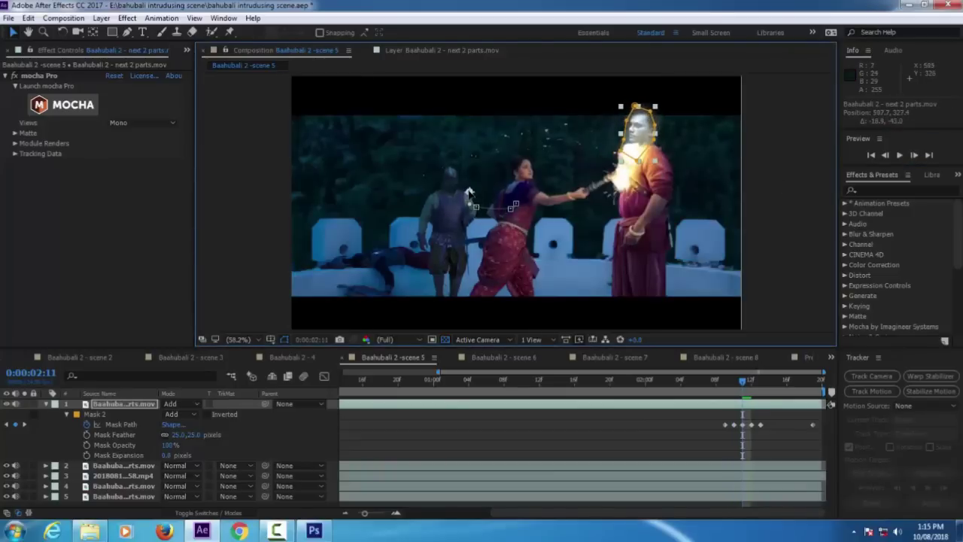
Return to 0:00:02:09, reduce Mask 2's opacity to 38% and move the layer onto the actor's face.
click(122, 406)
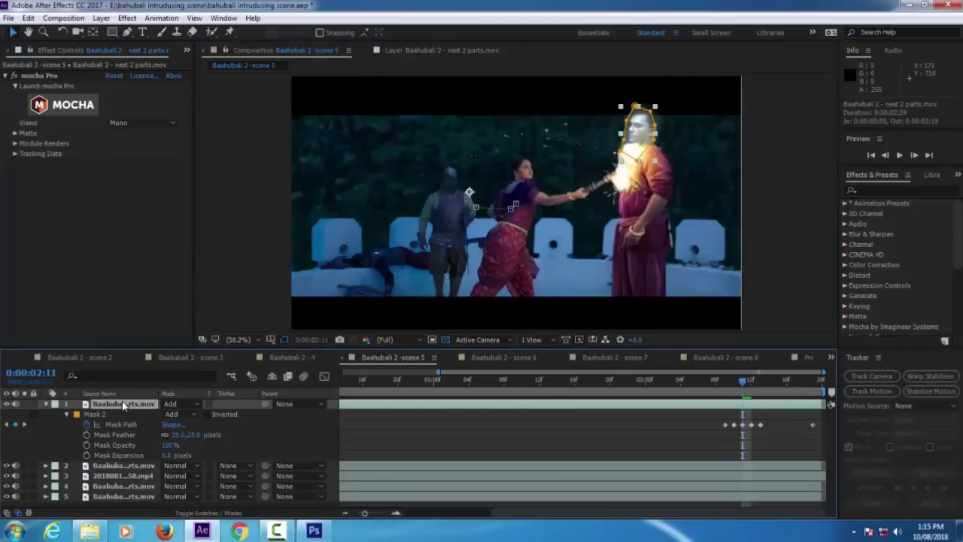
click(885, 155)
click(885, 155)
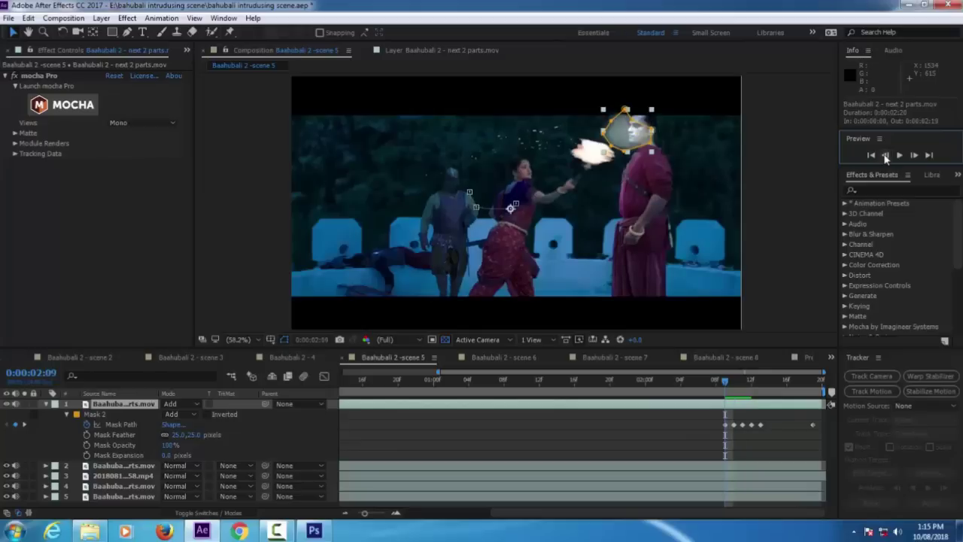
drag(167, 444, 132, 449)
click(627, 138)
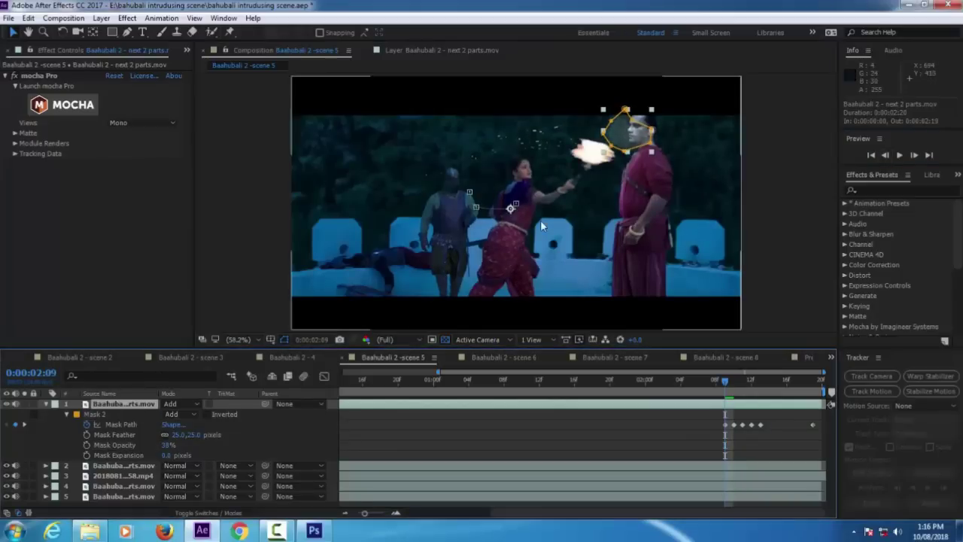
drag(635, 135, 654, 134)
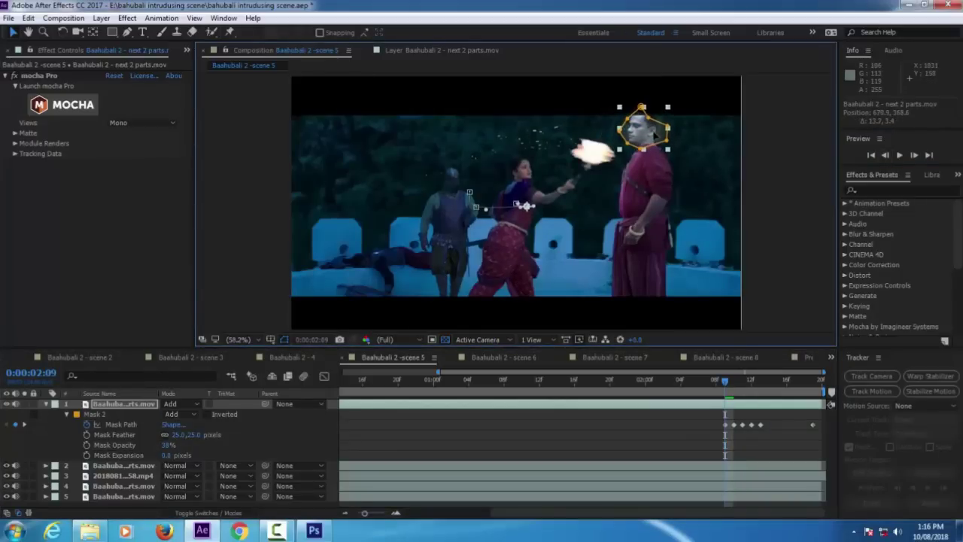
Keyframe Mask 2's opacity at 14% at 0:00:02:09 and raise it at 0:00:02:10.
drag(167, 445, 155, 445)
click(885, 154)
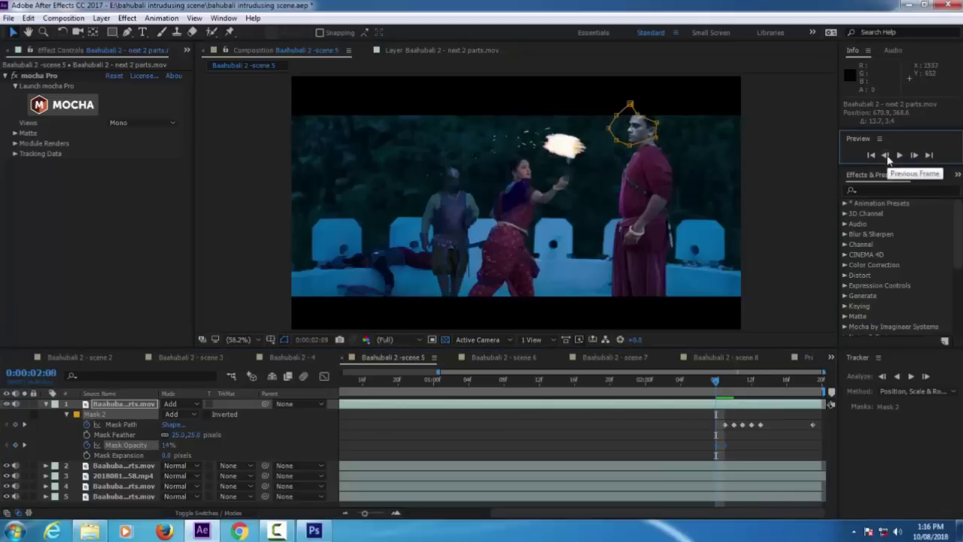
click(914, 154)
click(914, 155)
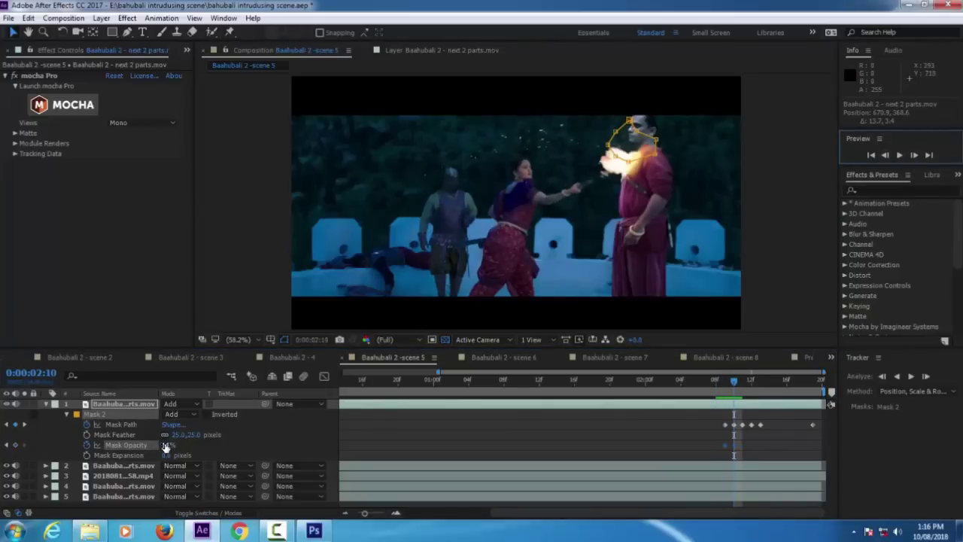
drag(166, 445, 215, 446)
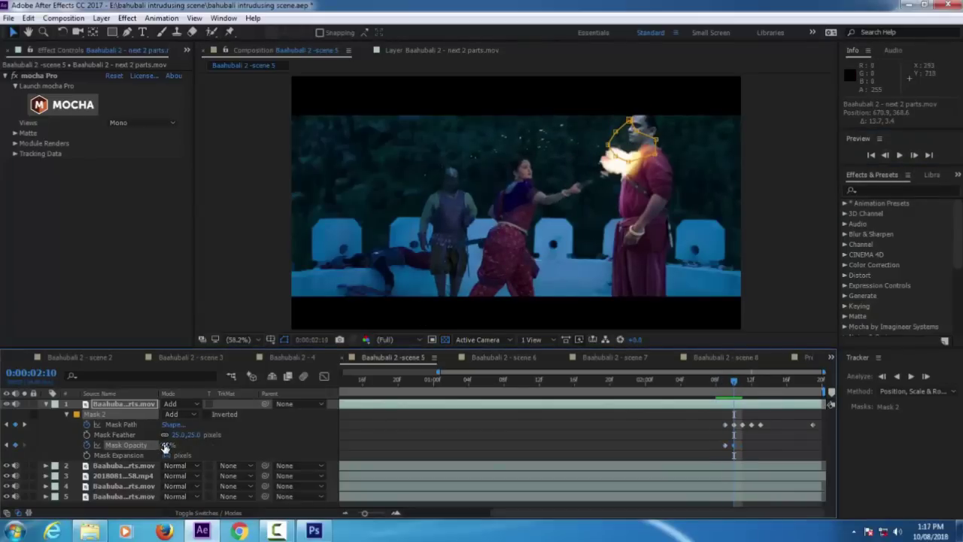
Restore Mask 2's opacity to 100% and remove its opacity keyframes.
click(144, 405)
key(t)
drag(166, 415, 185, 416)
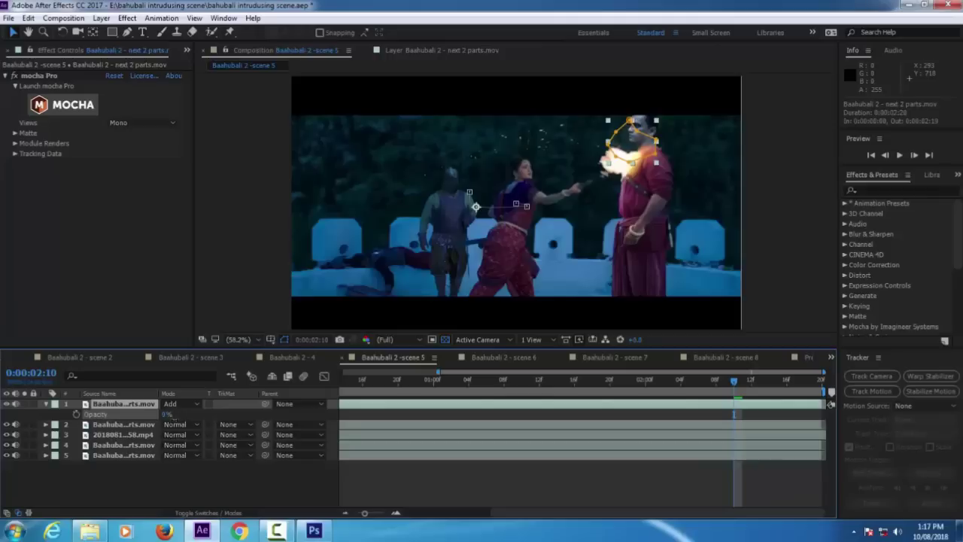
key(m)
key(m)
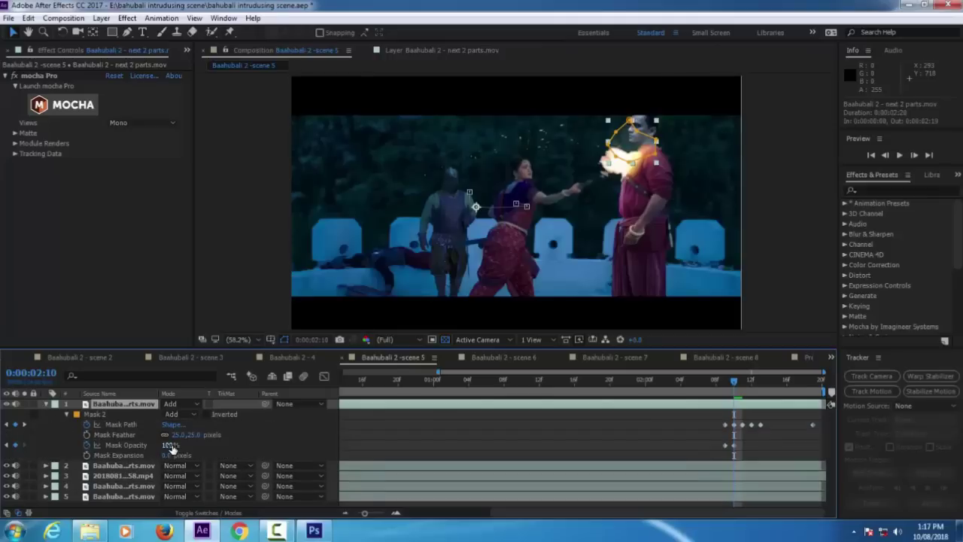
click(86, 446)
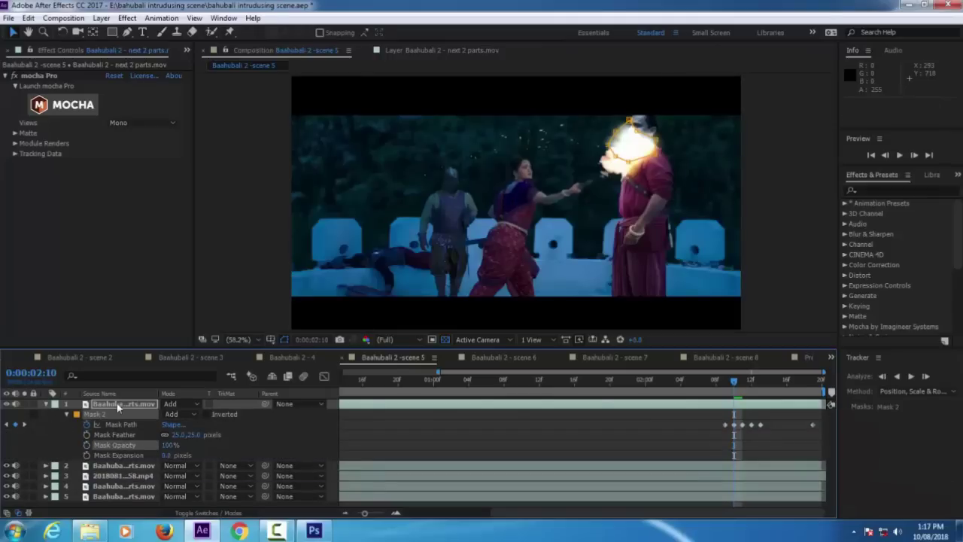
Keyframe the flame layer's opacity at 0% at 0:00:02:08 and add another opacity keyframe at 0:00:02:09.
click(116, 402)
key(t)
click(719, 383)
drag(708, 383, 715, 384)
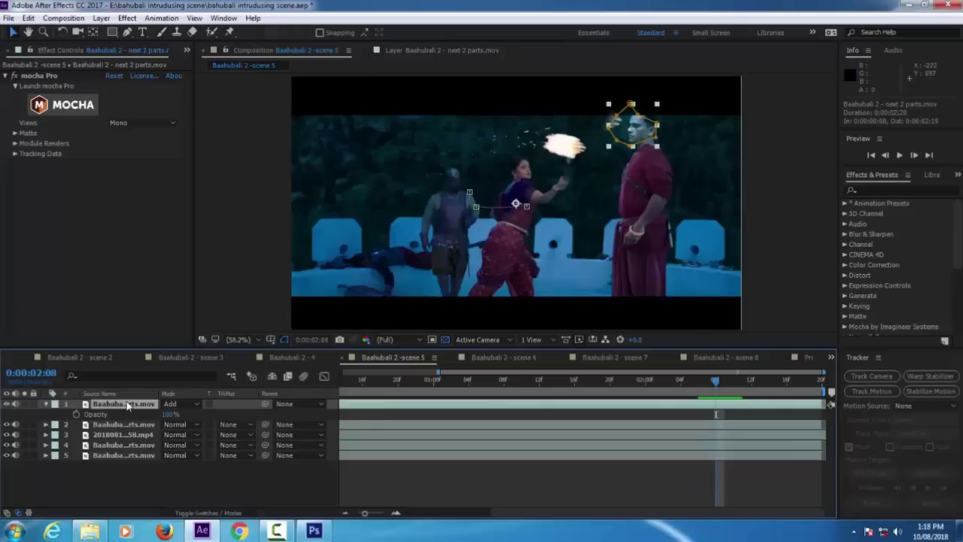
drag(168, 415, 55, 422)
click(76, 415)
click(913, 155)
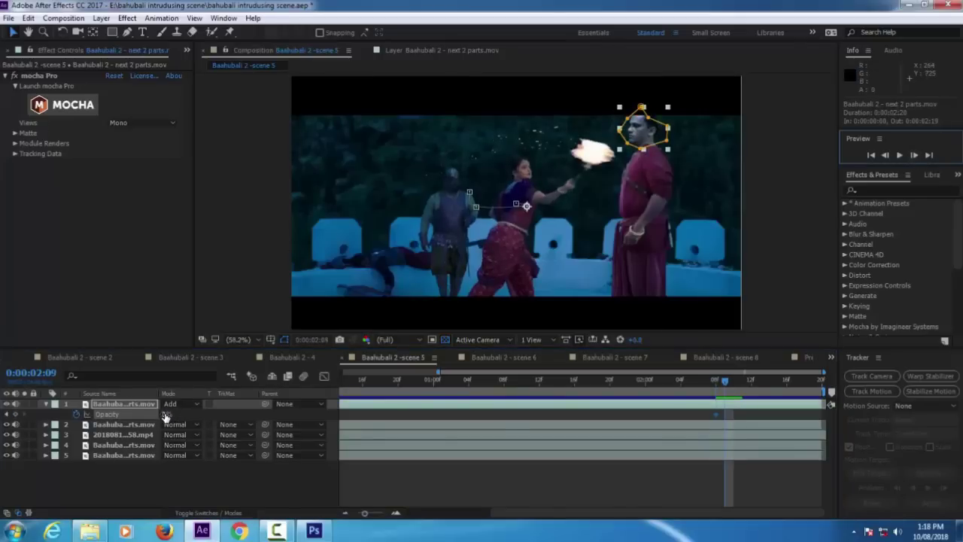
drag(166, 415, 167, 415)
Check the preceding frames, then raise the flame layer's opacity to 33% at 0:00:02:10.
click(886, 156)
click(886, 156)
click(886, 155)
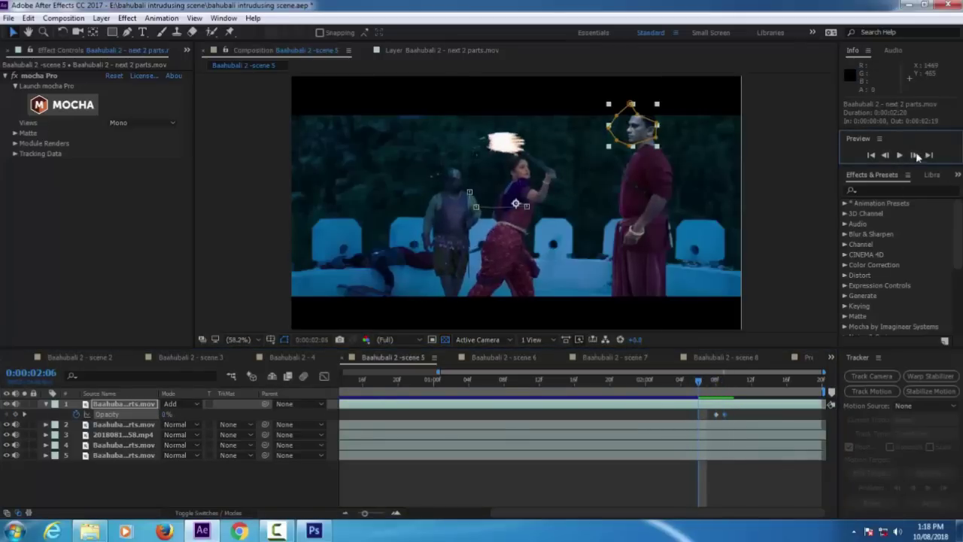
click(915, 157)
click(914, 157)
click(915, 156)
click(916, 157)
drag(167, 414, 173, 414)
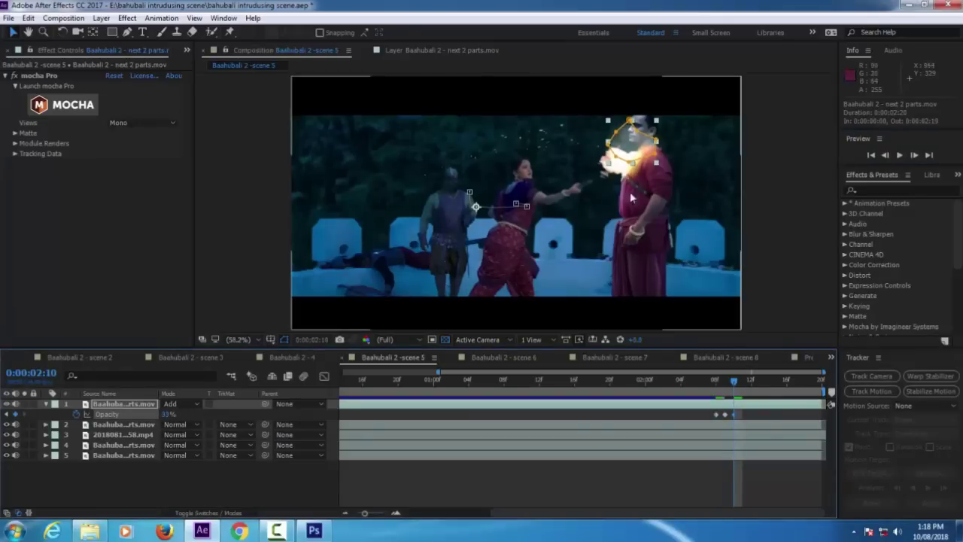
Move the flame layer onto the actor's face at 0:00:02:10, fit Mask 2 to his head and lower the layer's opacity to 19%.
drag(632, 147, 641, 140)
click(623, 139)
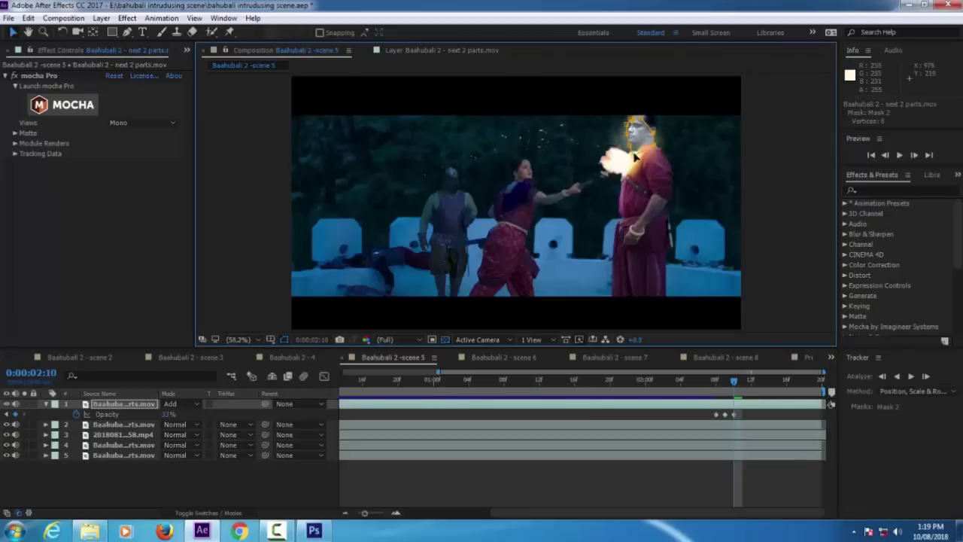
click(162, 414)
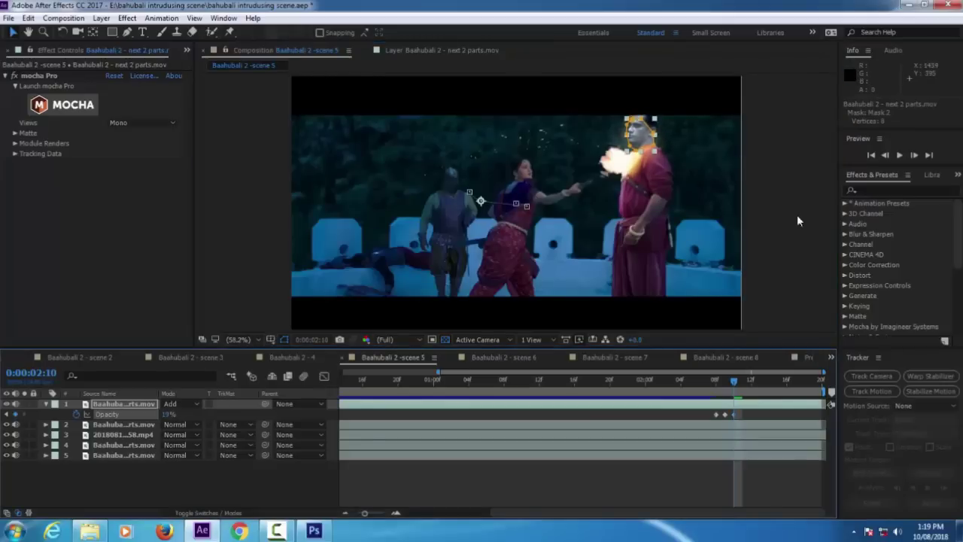
At 0:00:02:11, set the flame layer's opacity to 37% and reshape Mask 2 around the front of the actor's face.
click(913, 154)
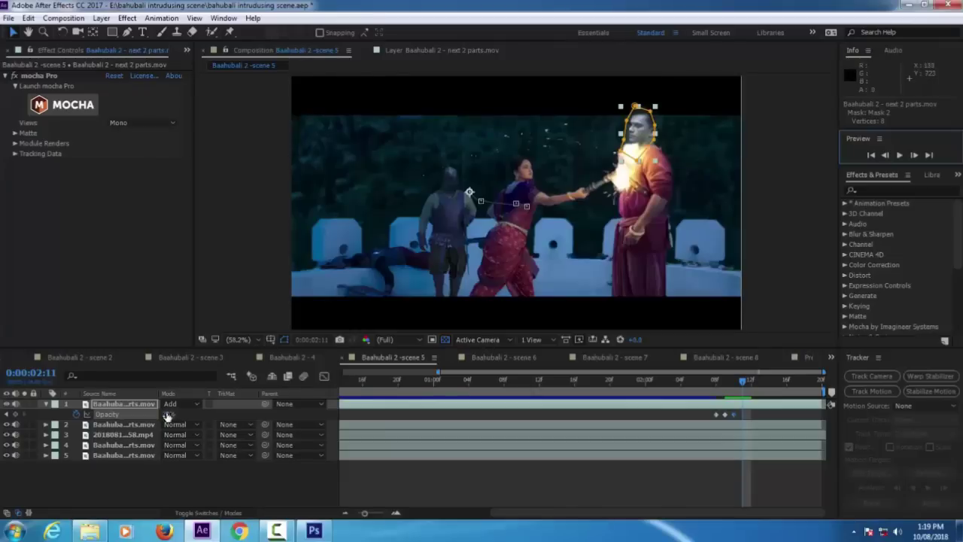
drag(167, 414, 177, 415)
click(653, 107)
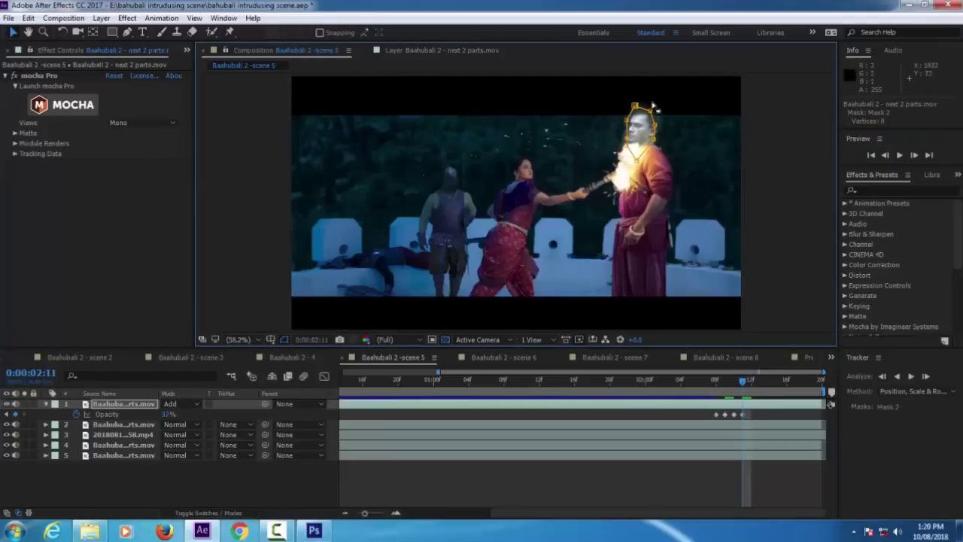
drag(636, 127, 639, 126)
drag(637, 160, 638, 148)
drag(635, 106, 635, 113)
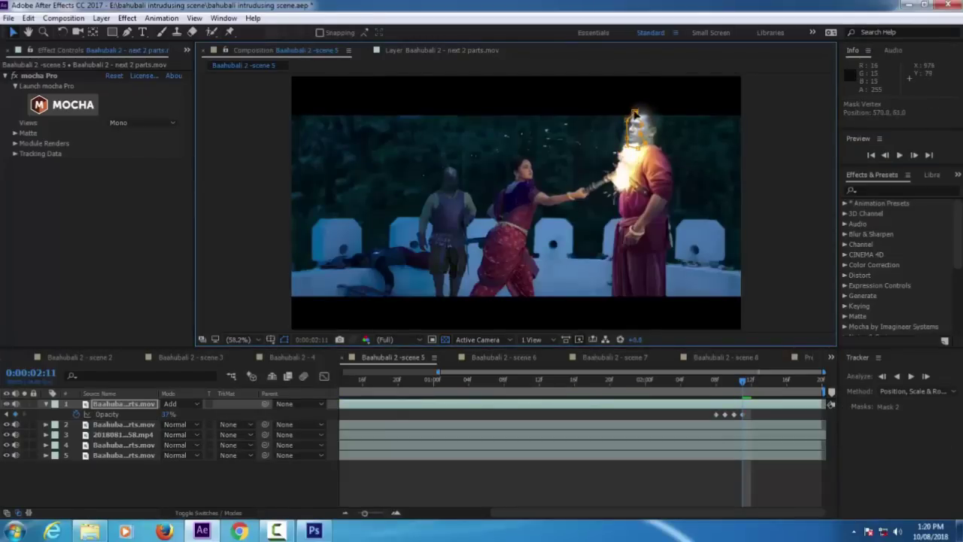
Keyframe Mask 2's feather at 27 pixels at 0:00:02:11 and widen the mask across the actor's face.
key(m)
key(m)
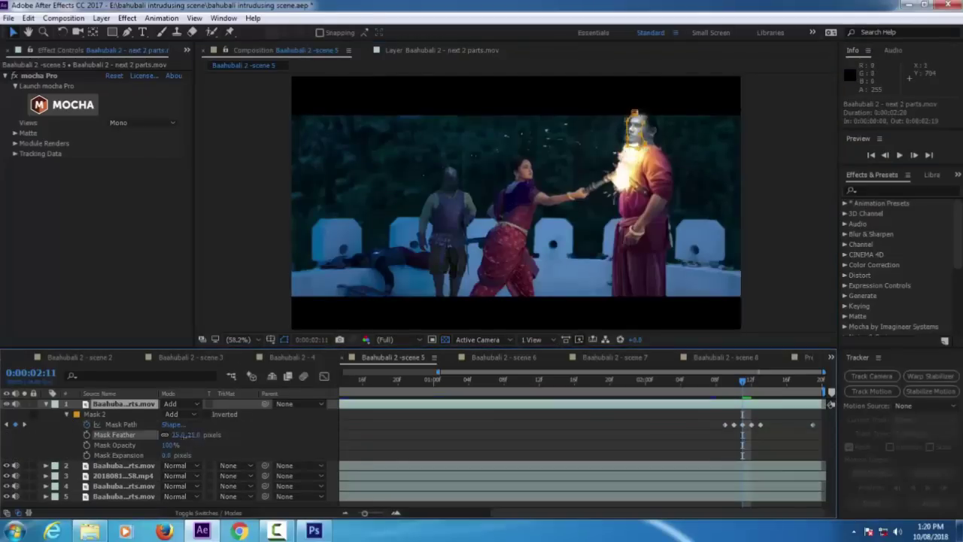
click(142, 435)
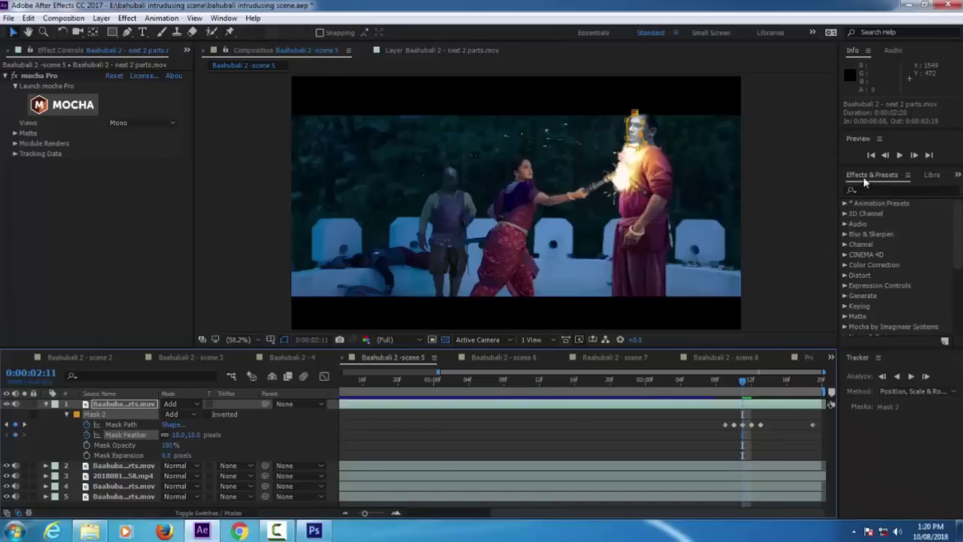
drag(640, 127, 648, 129)
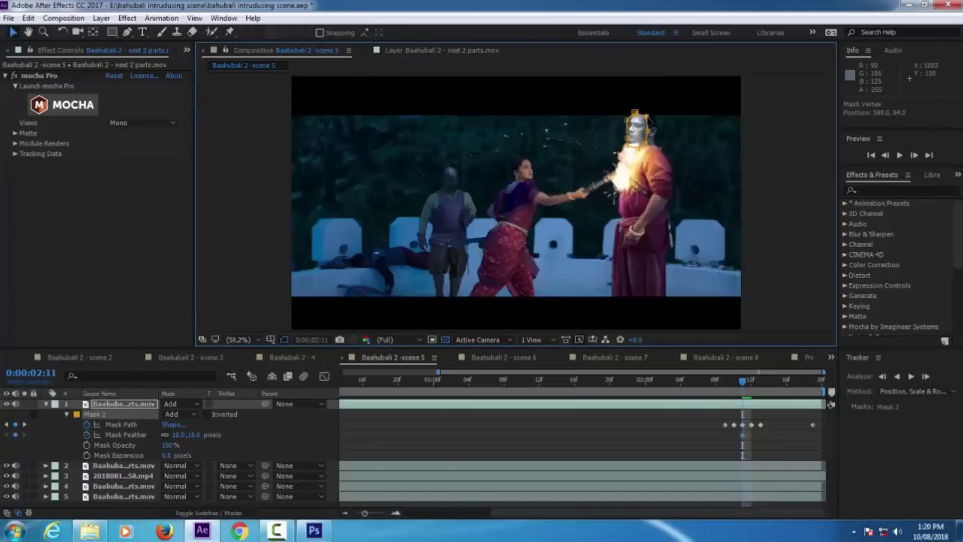
text(20)
key(Return)
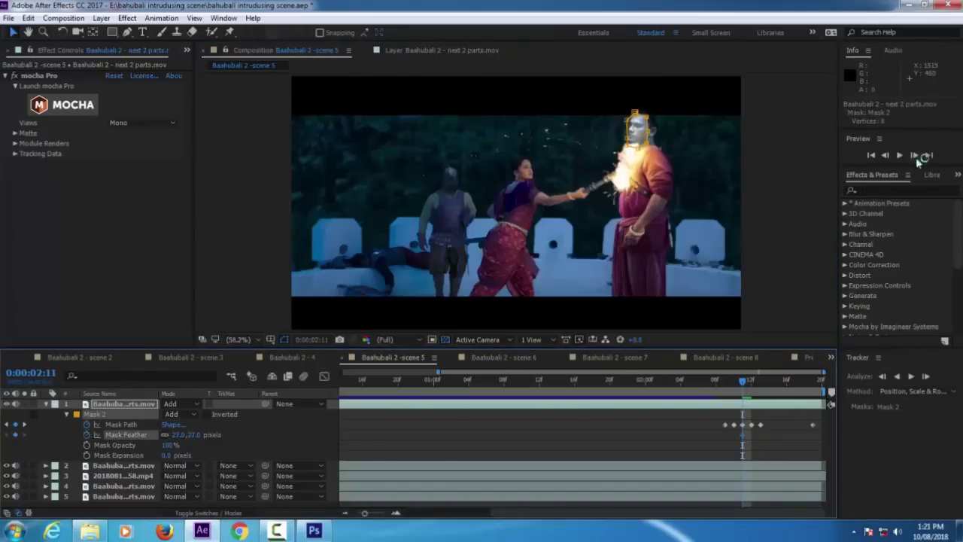
Step back and forth through the frames around 0:00:02:11 to examine the glow on the actor's face.
click(886, 156)
click(885, 156)
click(885, 155)
click(885, 155)
click(914, 155)
click(914, 156)
click(914, 156)
click(915, 156)
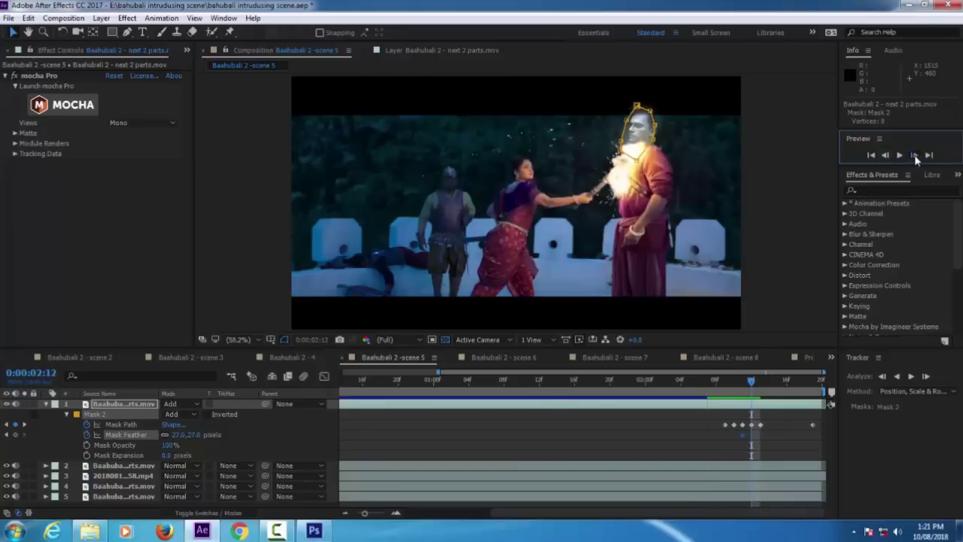
At 0:00:02:13, tighten Mask 2 around the actor's head and keyframe the flame layer's opacity.
click(914, 156)
click(631, 134)
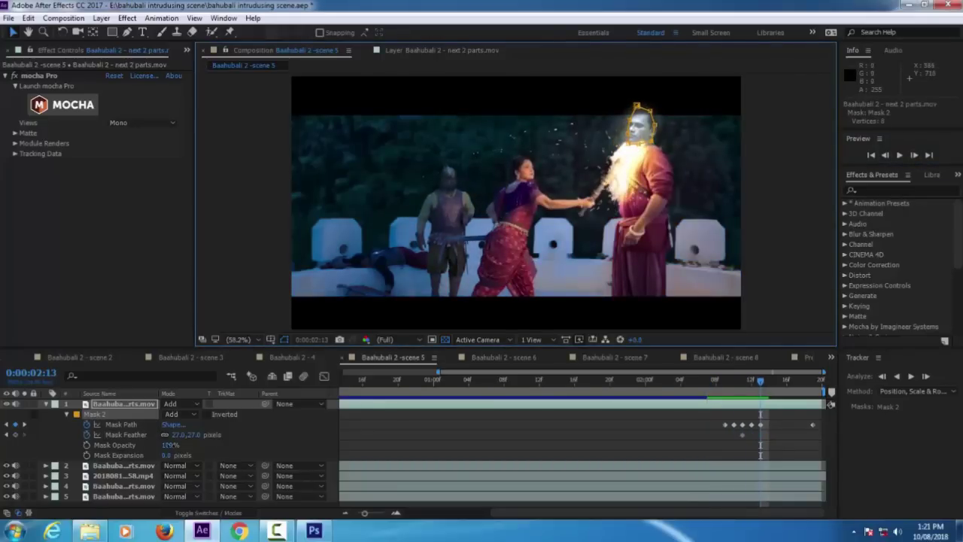
key(t)
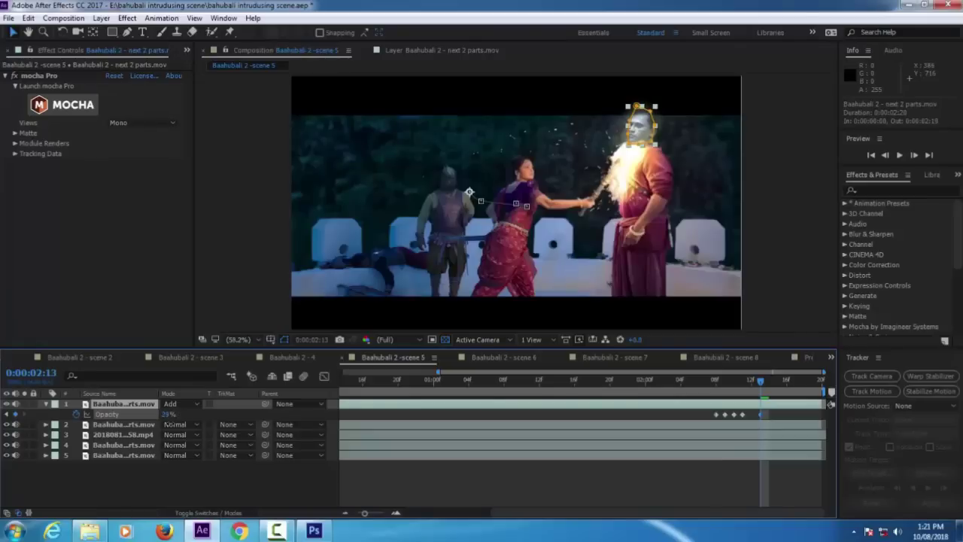
Set Mask 2's feather to 0 pixels at 0:00:02:13 and compare with the previous frame.
key(m)
key(m)
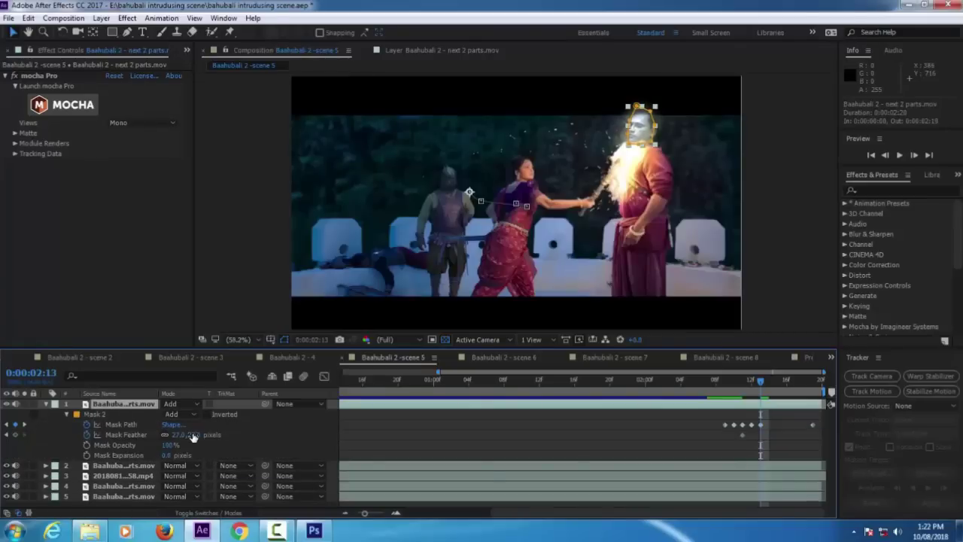
drag(193, 437, 154, 445)
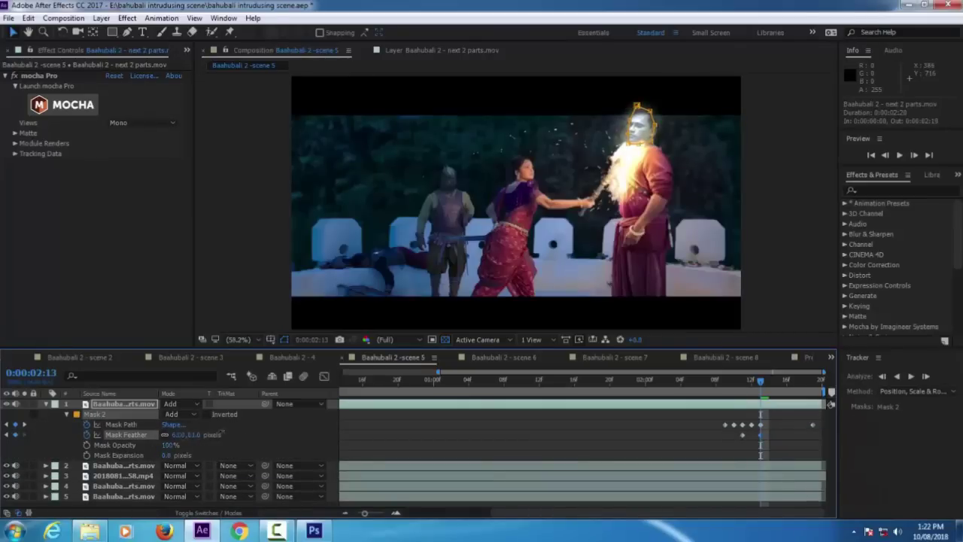
click(885, 156)
click(914, 156)
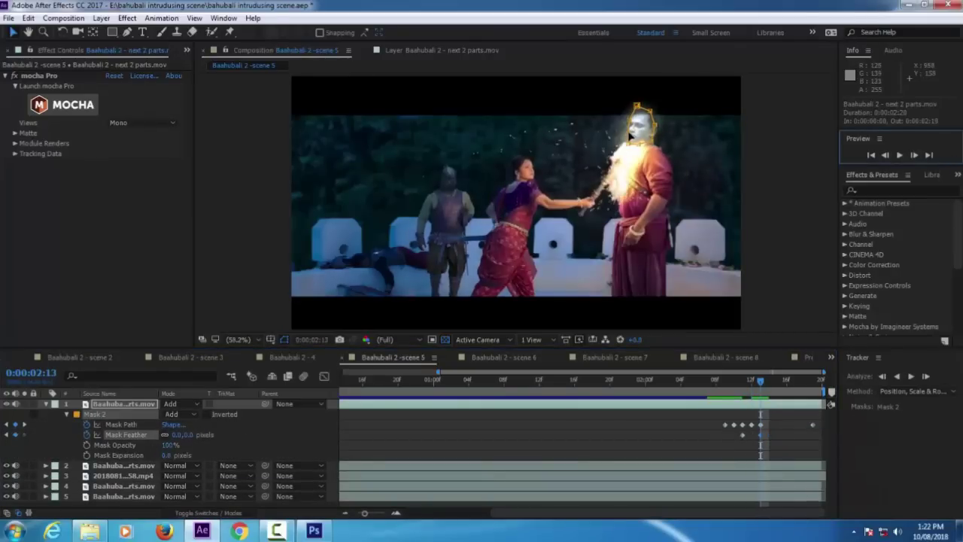
Refit Mask 2 to the actor's face at 0:00:02:13 and set the flame layer's opacity to 36%.
click(650, 130)
click(144, 406)
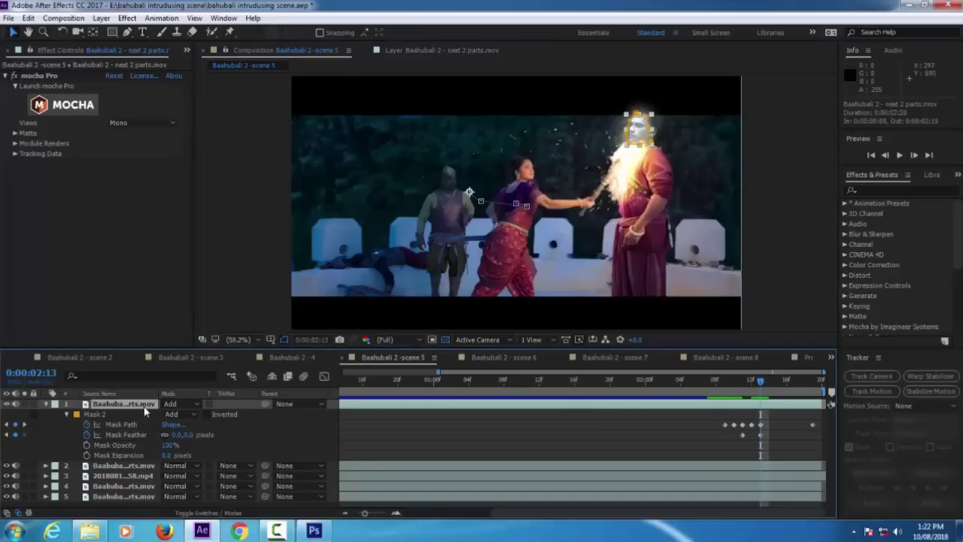
key(t)
drag(167, 416, 177, 416)
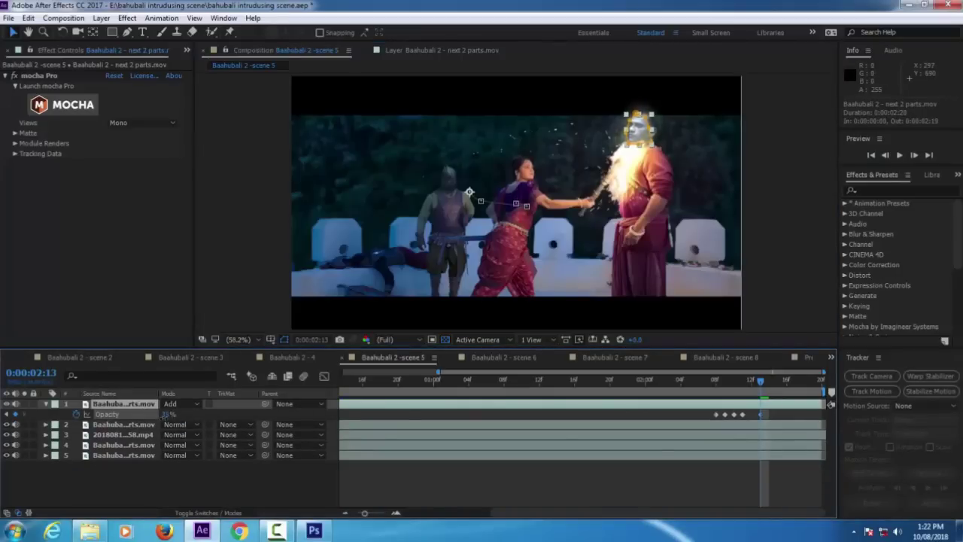
At 0:00:02:14, reshape Mask 2 around the actor's head and add an opacity keyframe to the flame layer.
click(913, 154)
click(634, 145)
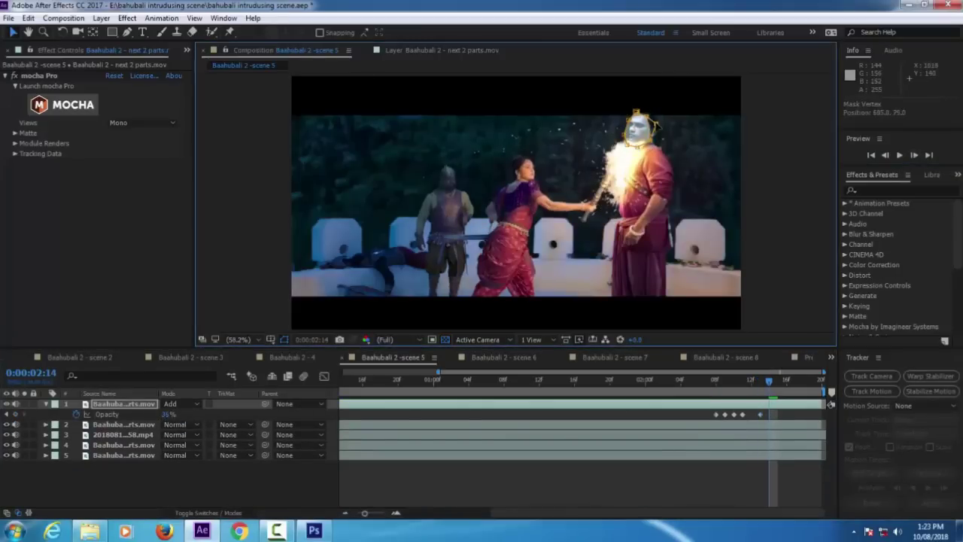
drag(166, 415, 175, 415)
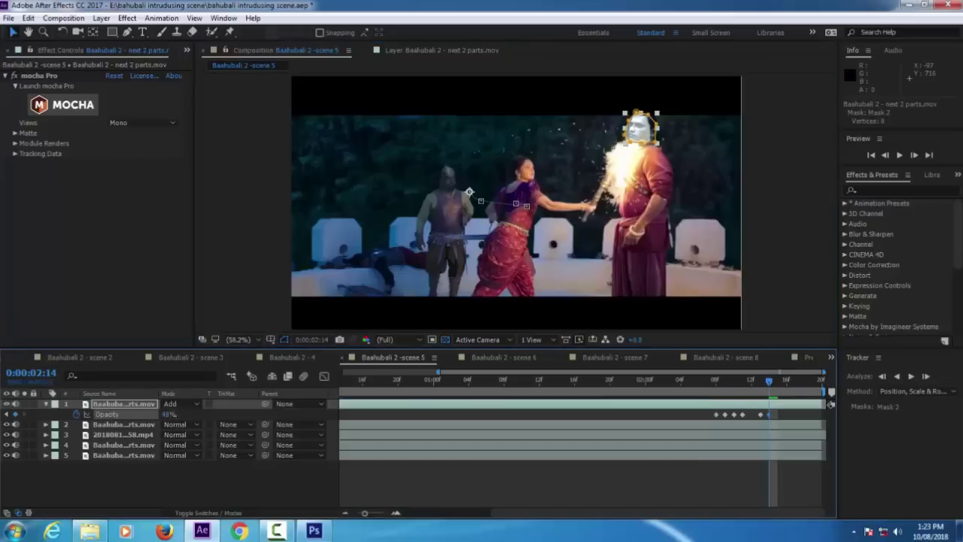
Keyframe Mask 2's feather at 0 pixels at 0:00:02:14 and reduce the mask's opacity to 45%.
key(m)
key(m)
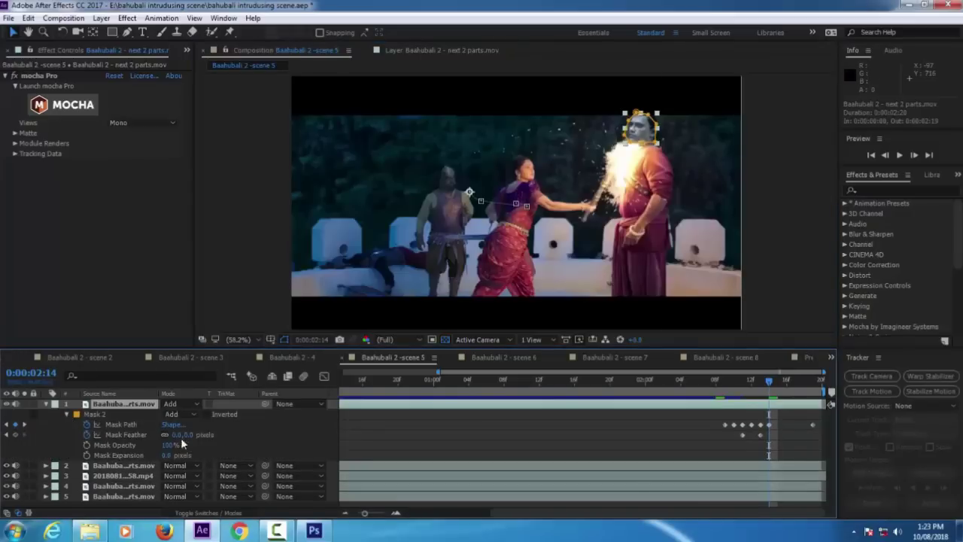
drag(170, 445, 177, 445)
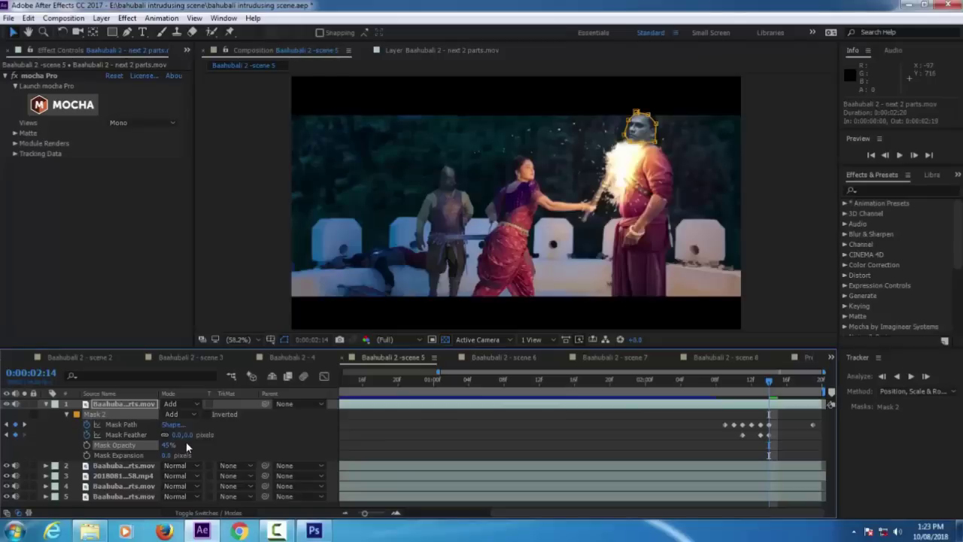
At 0:00:02:15, trim Mask 2 to the edge of the actor's face and raise the flame layer's opacity to 93%.
click(914, 155)
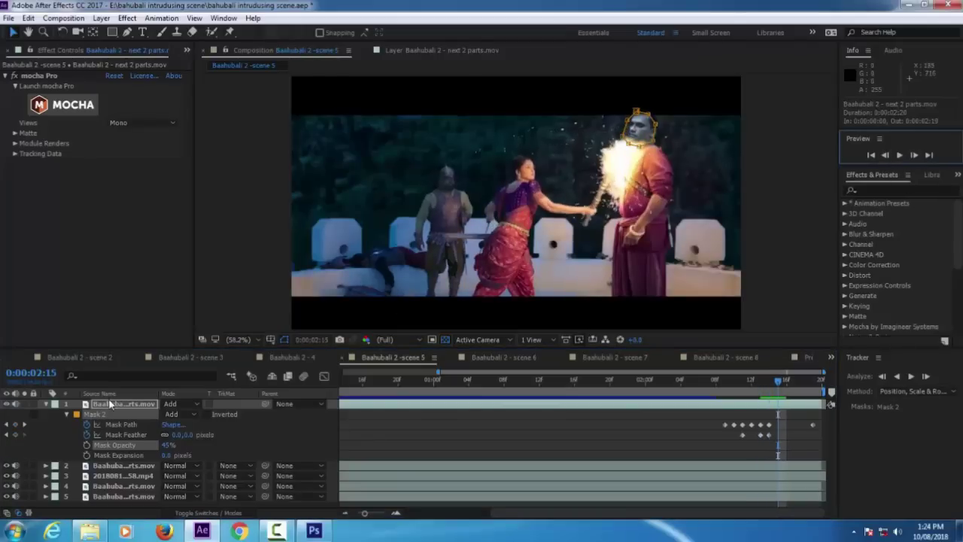
click(110, 404)
key(m)
key(t)
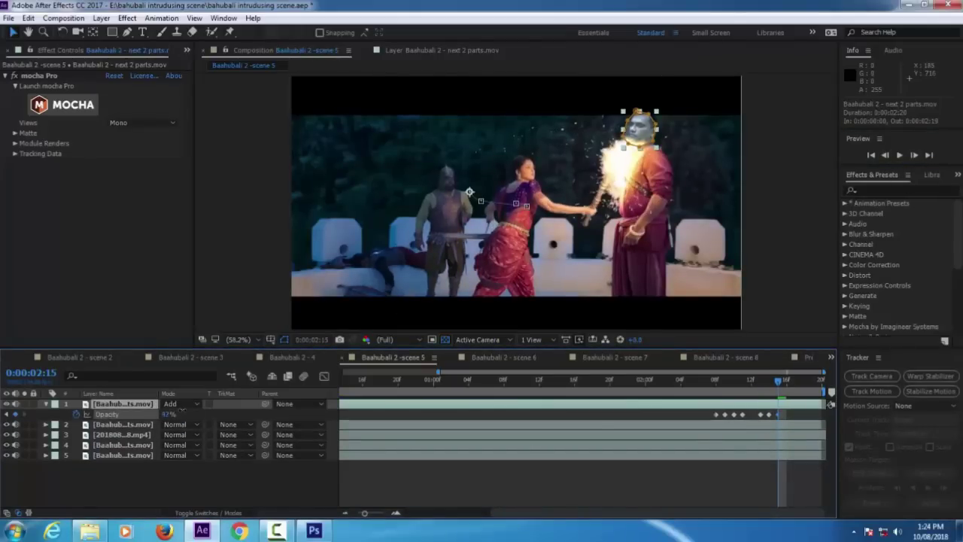
drag(624, 140, 629, 137)
drag(165, 415, 173, 413)
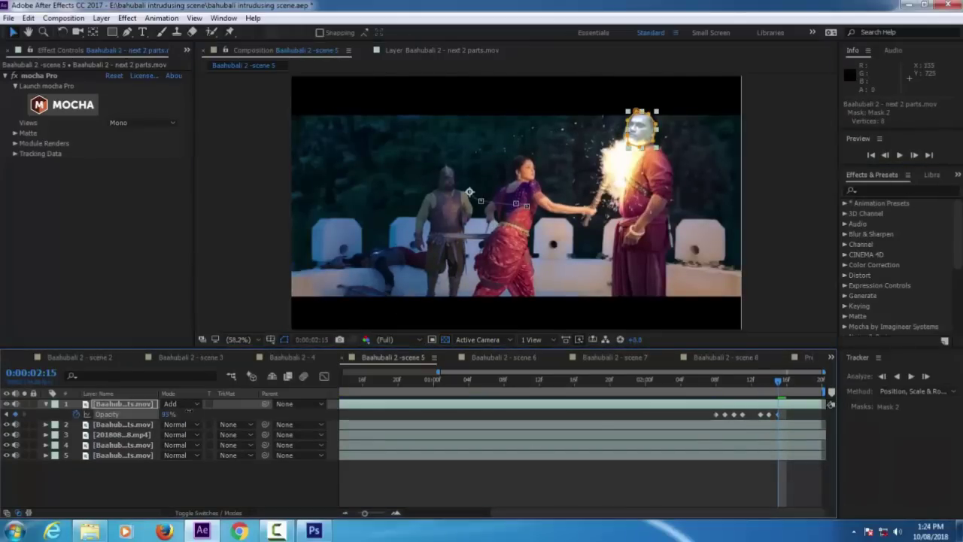
Reduce Mask 2's opacity to 37% and play back scene 5.
key(m)
key(m)
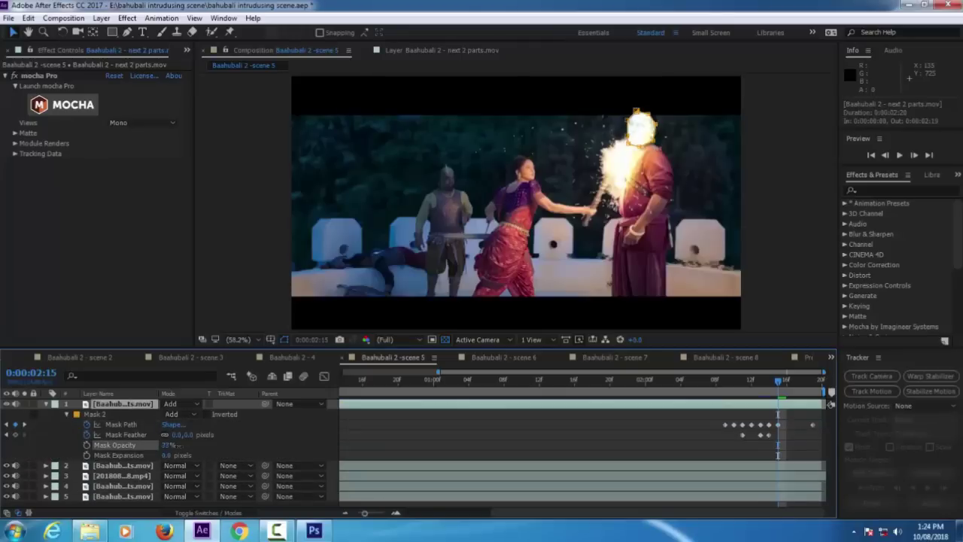
click(164, 445)
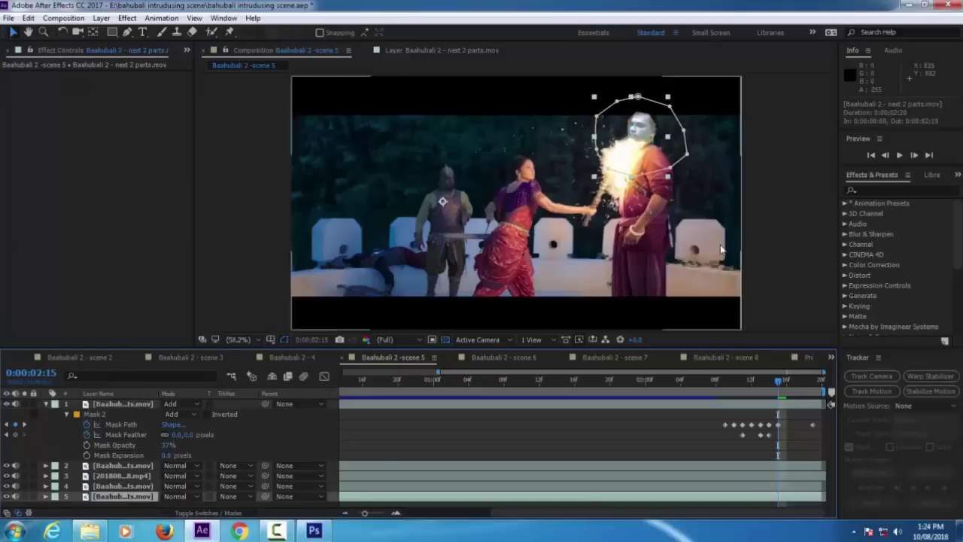
click(899, 154)
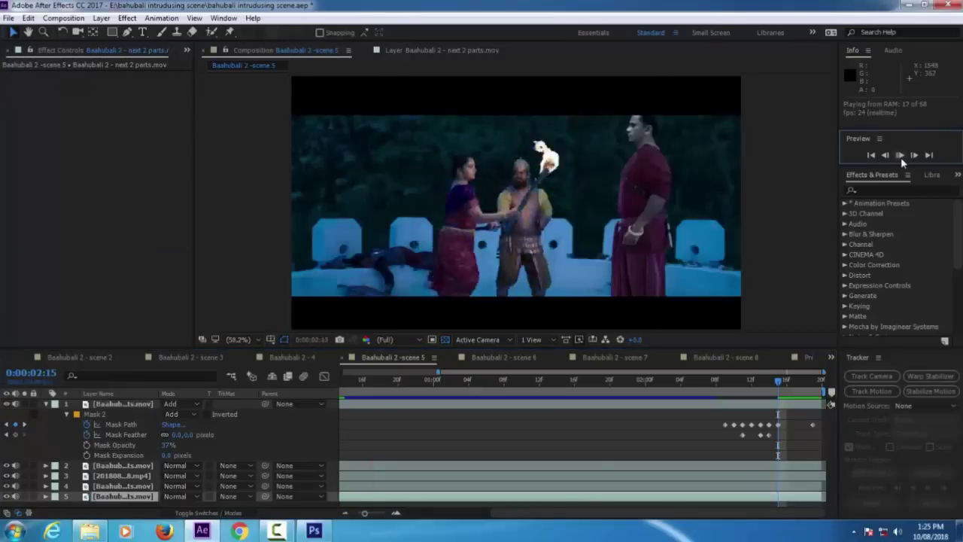
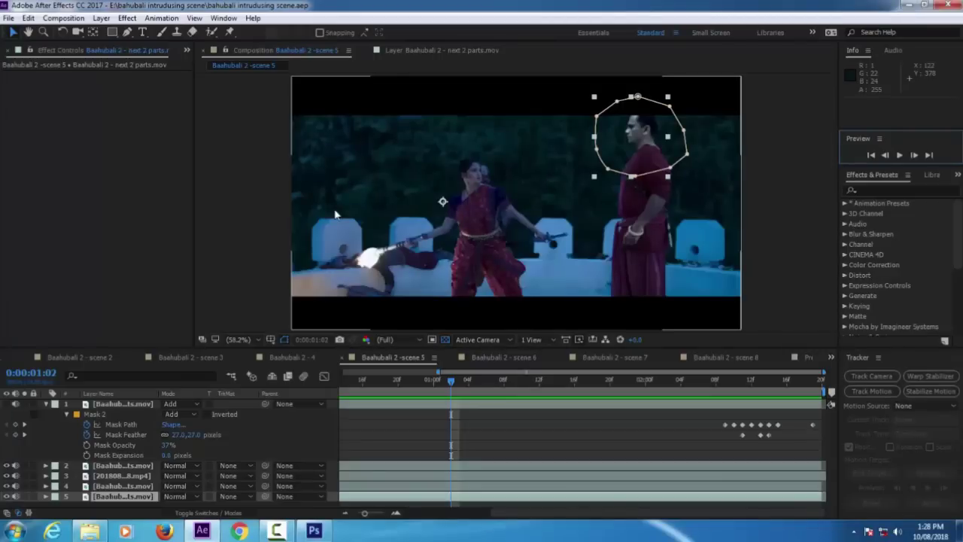
Pre-compose all the layers of scene 5 into one composition and play back the result.
click(277, 530)
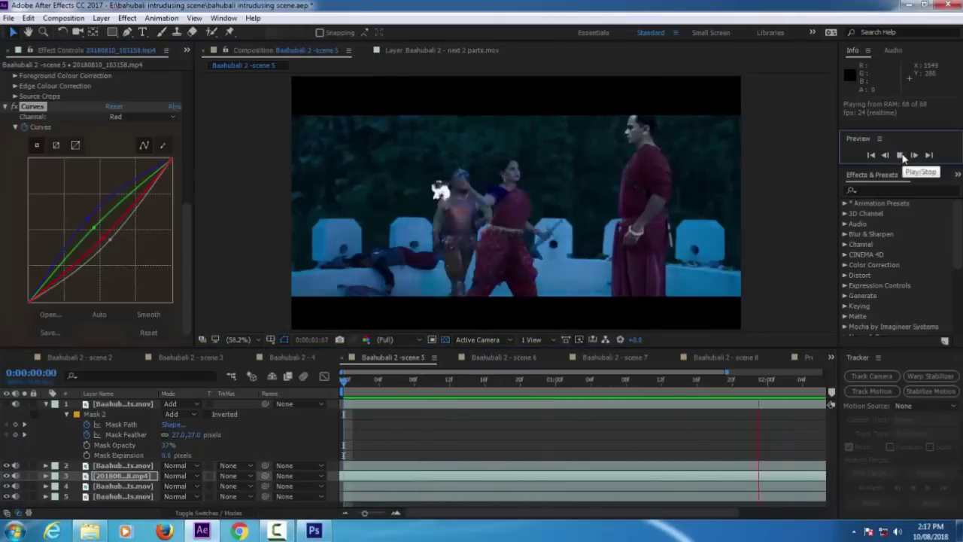
click(901, 155)
click(109, 404)
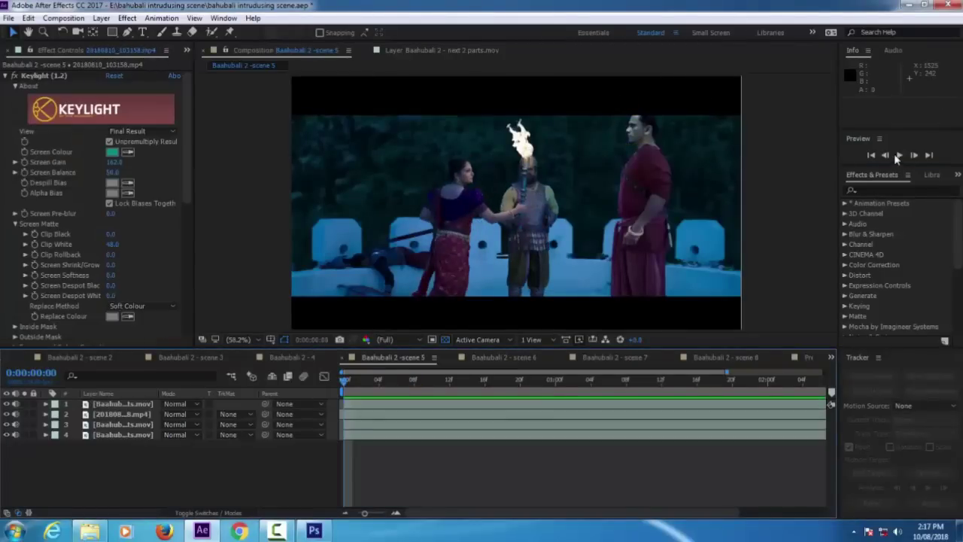
click(897, 154)
drag(175, 460, 85, 402)
click(101, 18)
click(138, 473)
click(534, 383)
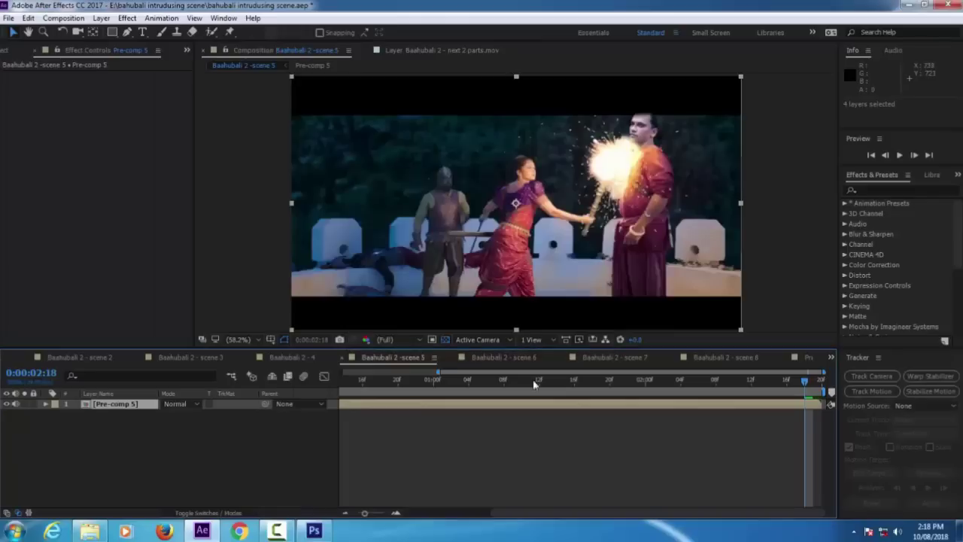
click(900, 155)
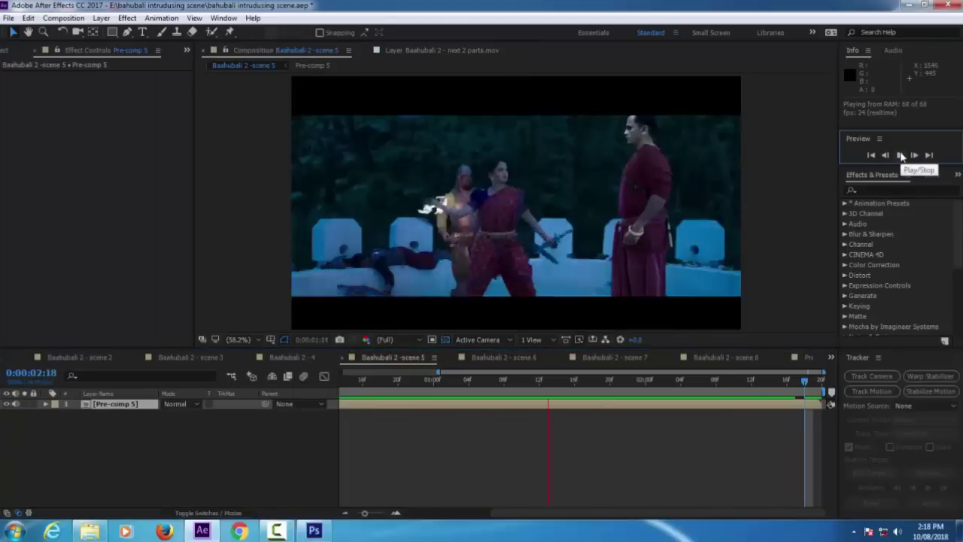
click(901, 155)
drag(416, 382, 341, 383)
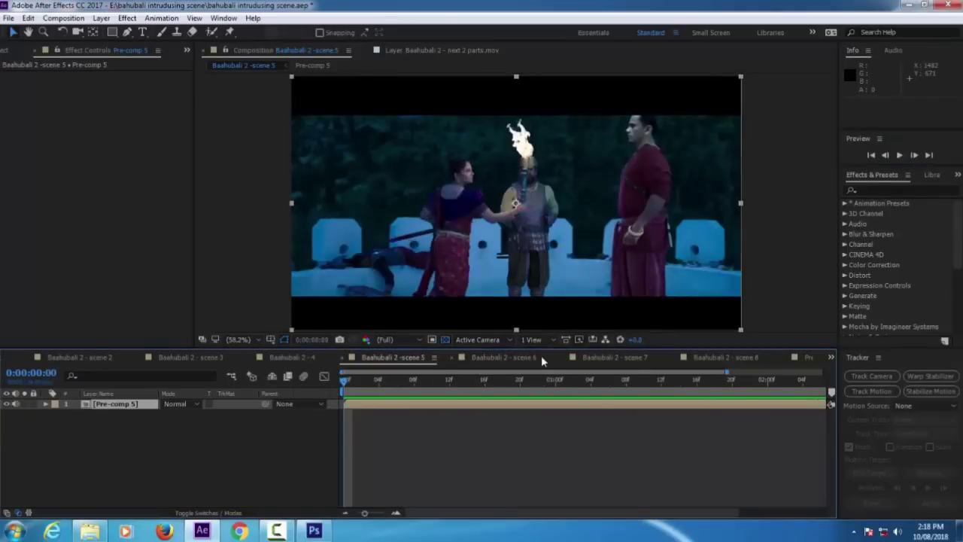
Open the scene 6 composition, play it back and pre-compose all its layers.
click(538, 357)
click(632, 381)
click(899, 154)
click(90, 414)
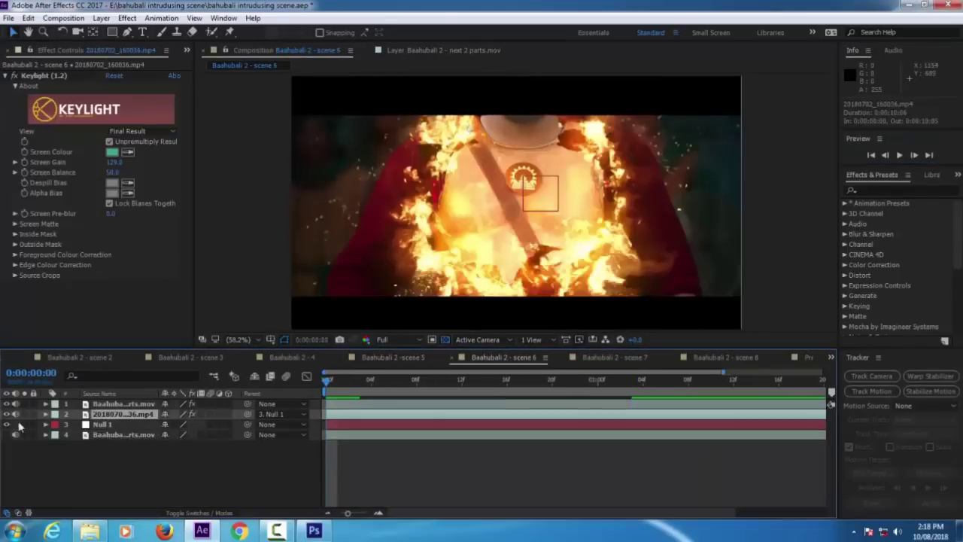
click(901, 156)
click(126, 436)
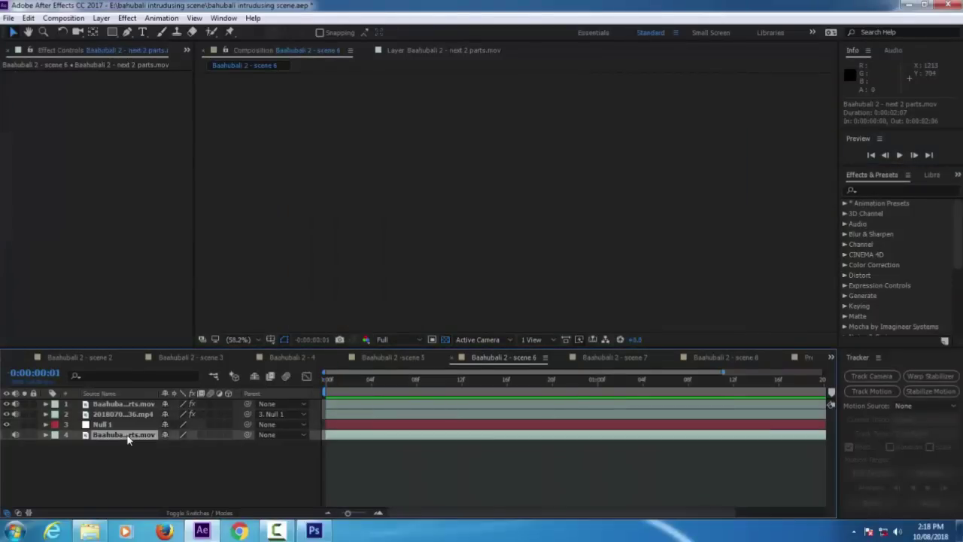
shift+click(137, 405)
click(101, 18)
click(153, 473)
key(Return)
click(189, 443)
click(328, 381)
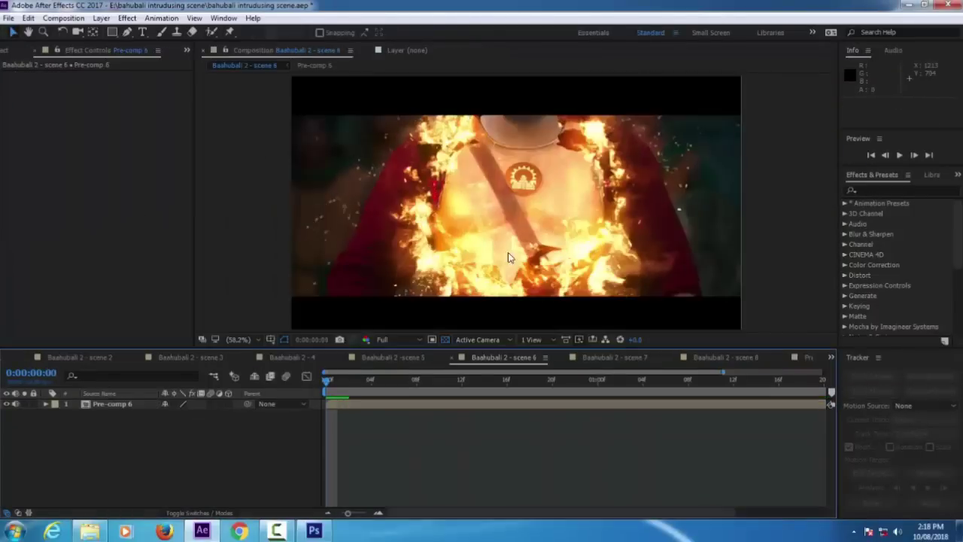
Add the clip 20180810_103516 from the suting videos folder to scene 7 and shift its in point to -0:00:05:18.
click(630, 357)
drag(338, 382, 314, 390)
click(89, 529)
click(369, 205)
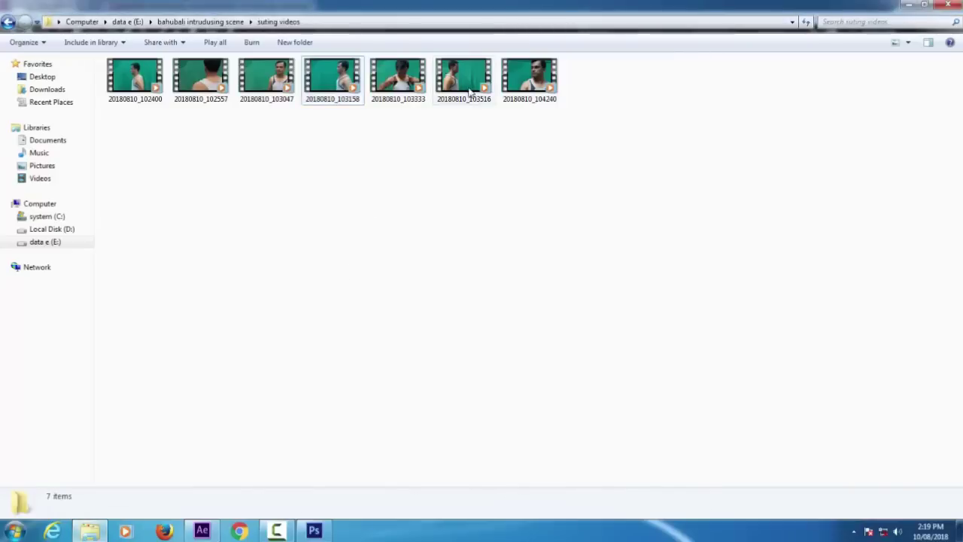
drag(471, 89, 226, 410)
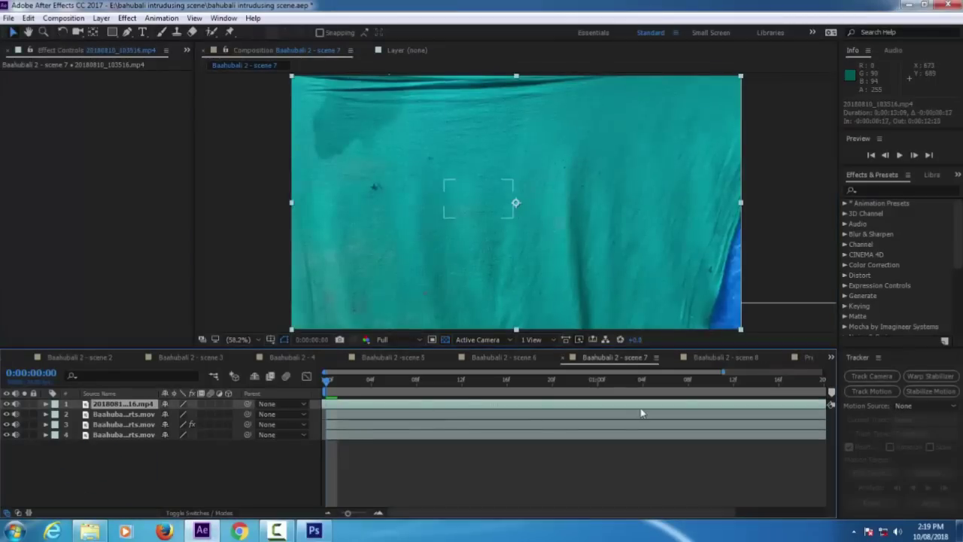
mouse_move(376, 407)
mouse_down()
mouse_move(752, 404)
mouse_move(398, 409)
mouse_move(382, 419)
mouse_up()
Key out the actor clip's green background with Keylight (1.2), using screen gain 152 and clip white 50.
click(127, 17)
mouse_move(150, 196)
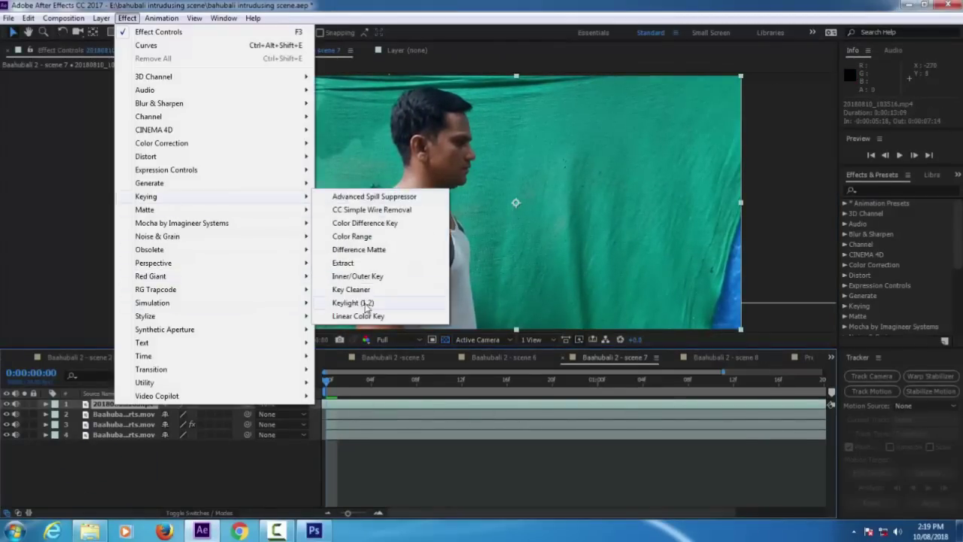
click(362, 305)
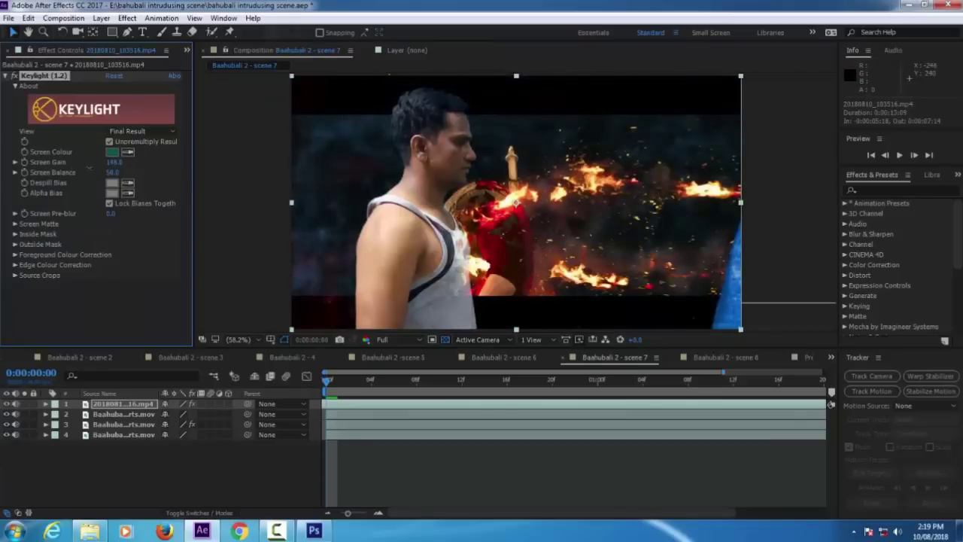
click(15, 224)
drag(106, 245, 77, 245)
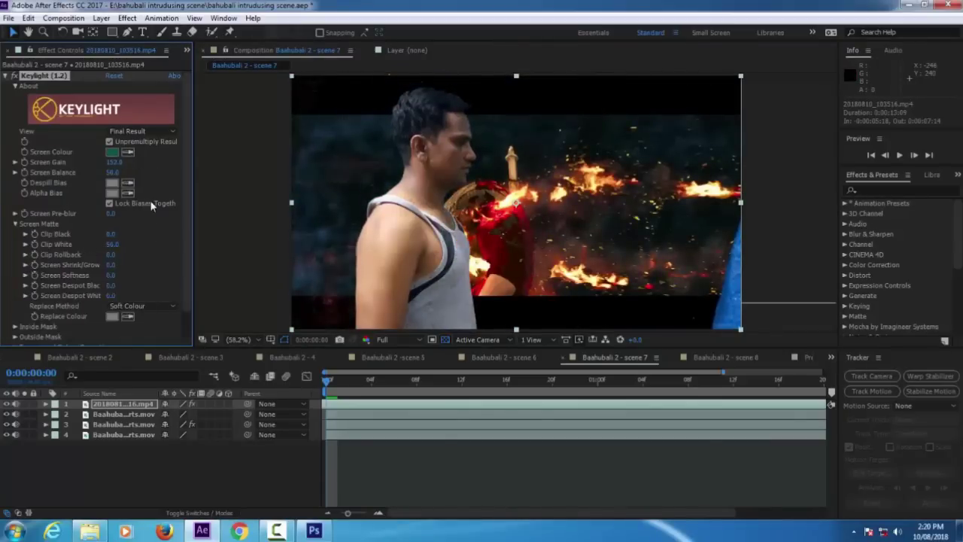
Flip the actor's clip horizontally, scale it to 89% and place it over the burning armoured character.
drag(290, 203, 735, 226)
click(123, 404)
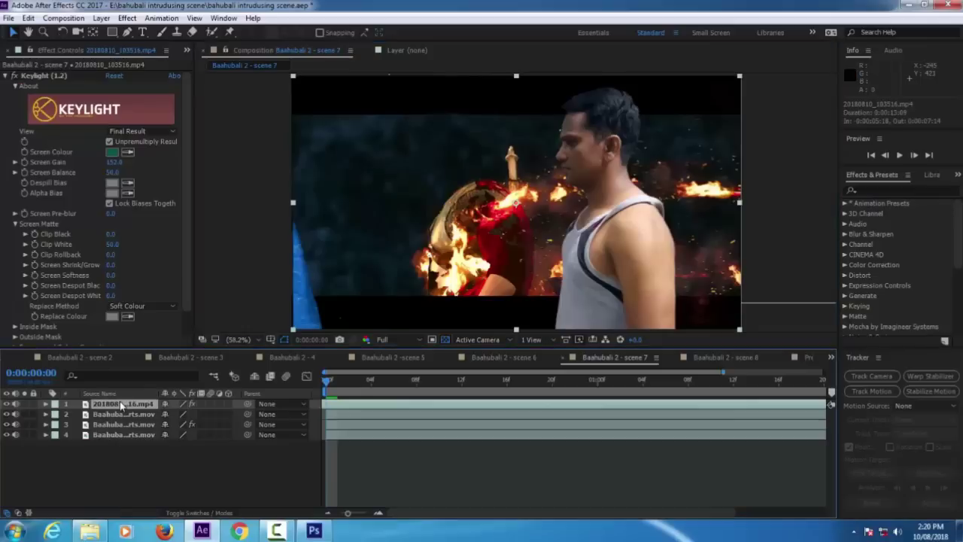
key(s)
drag(198, 414, 191, 414)
drag(518, 249, 397, 237)
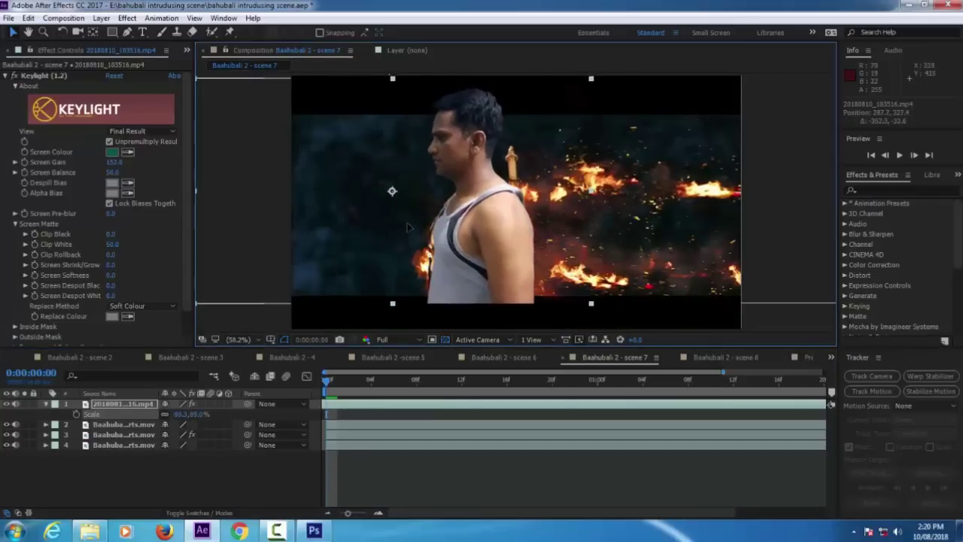
Align the actor's head with the armoured body, set Keylight's screen gain to 155 and place the clip second in the layer stack.
key(ctrl+bracketleft)
key(ctrl+bracketleft)
drag(492, 242, 488, 245)
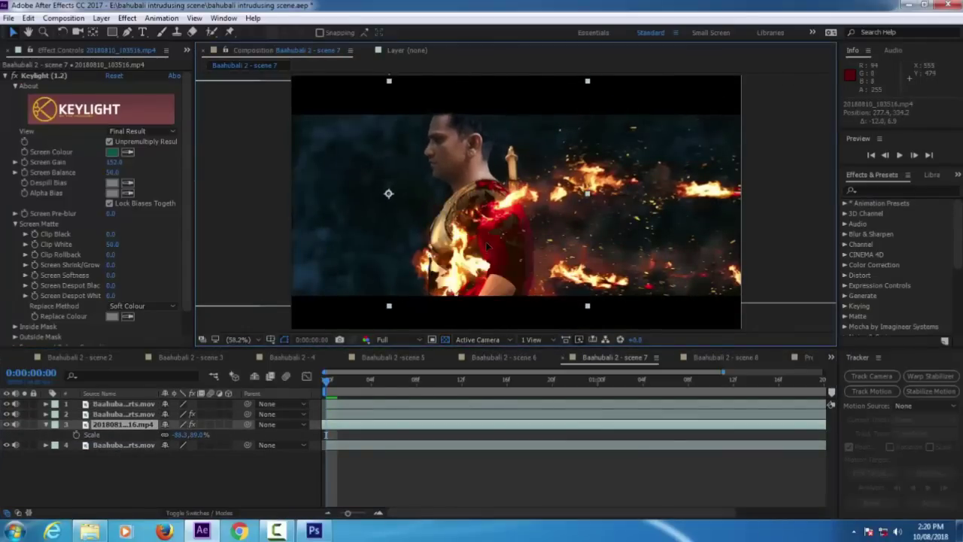
click(15, 224)
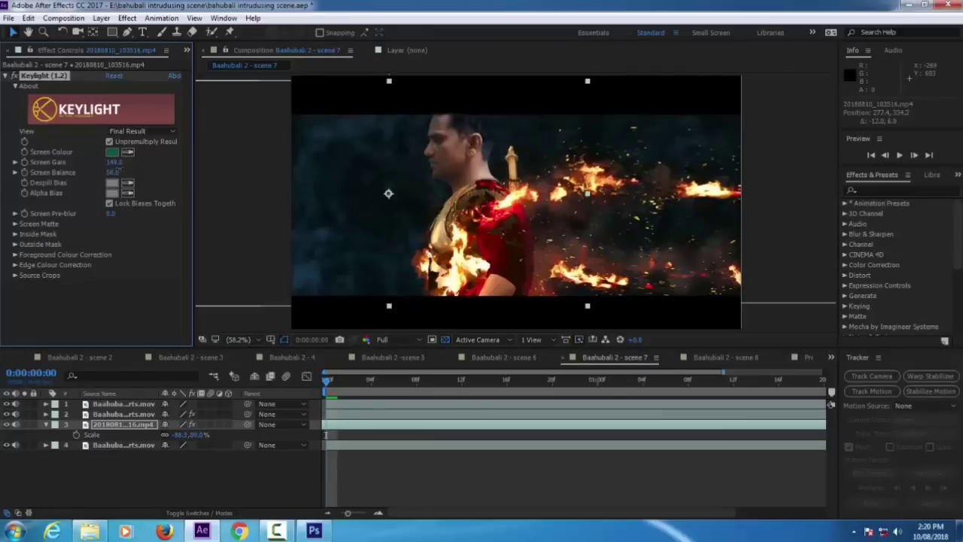
key(ctrl+bracketright)
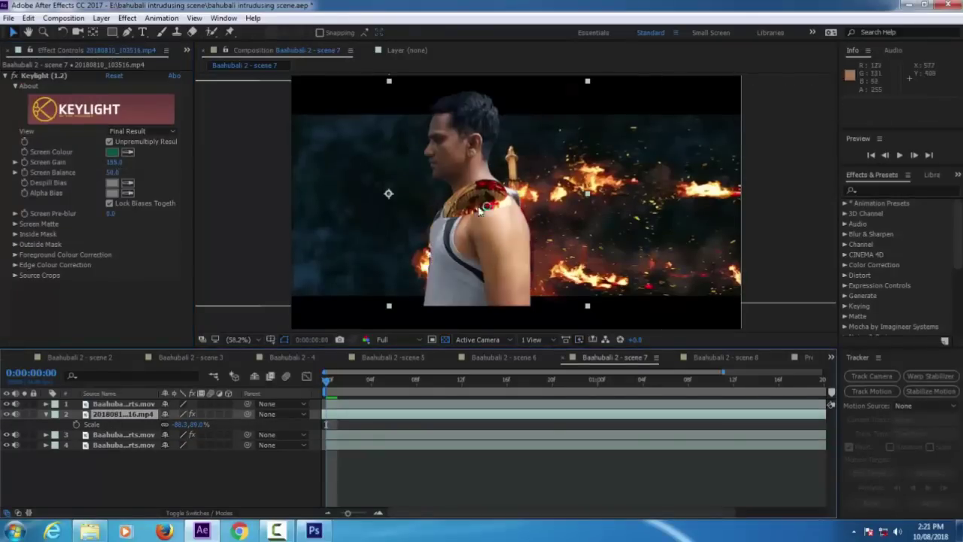
Draw an 18-vertex mask around the actor's head and neck and play back scene 7.
click(127, 32)
click(448, 205)
click(494, 206)
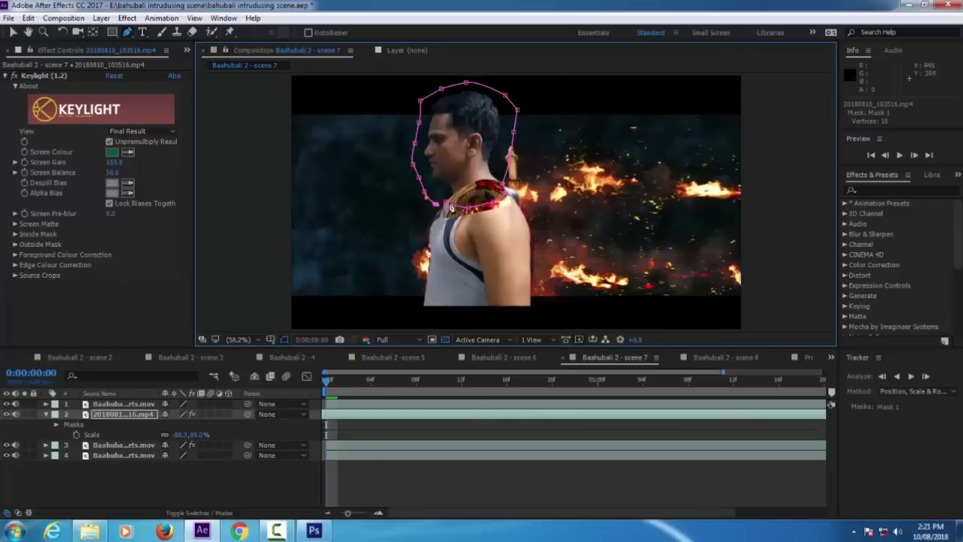
click(449, 206)
click(127, 452)
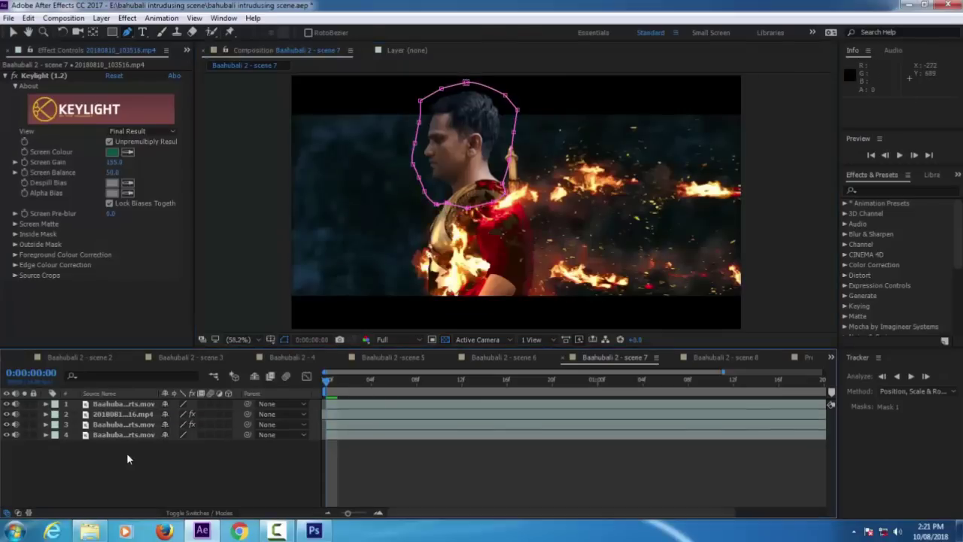
click(898, 155)
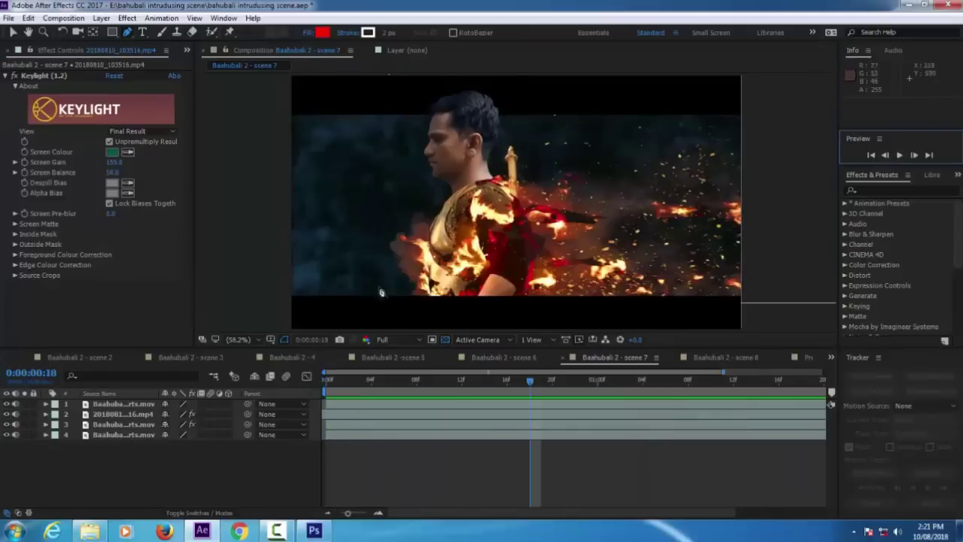
At 0:00:00:18, scale the actor's clip down to 79% and reposition the head on the armoured body's neck.
click(124, 413)
key(s)
drag(197, 426, 190, 426)
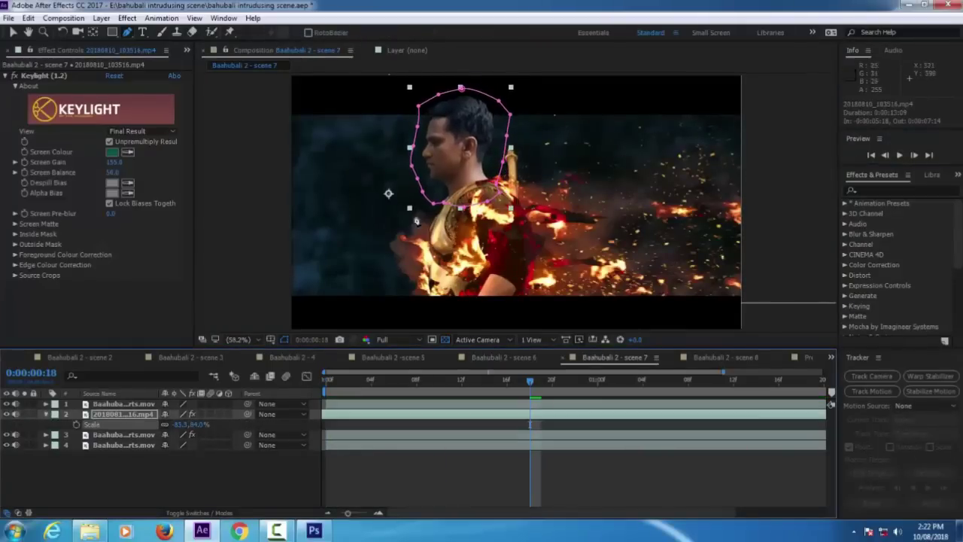
key(v)
drag(388, 194, 396, 191)
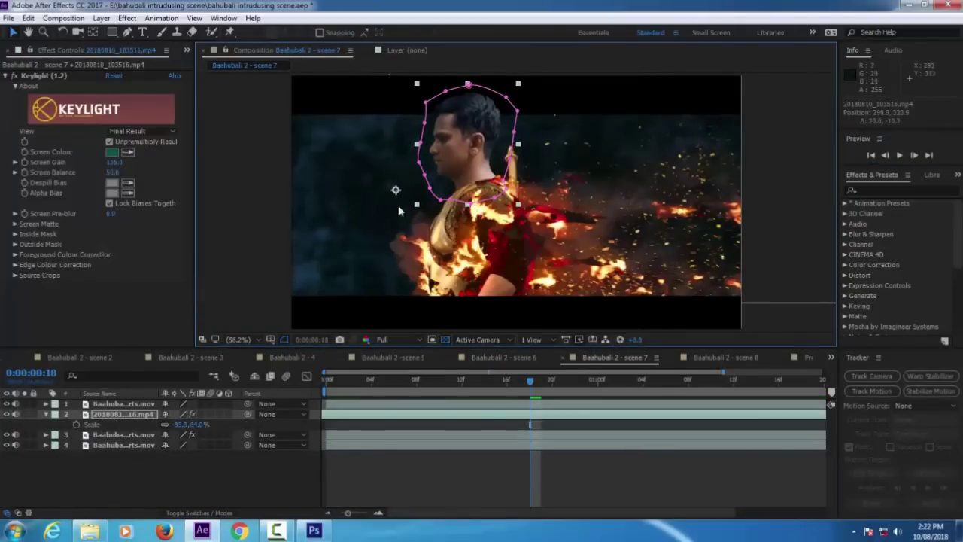
drag(194, 425, 191, 426)
drag(395, 190, 399, 189)
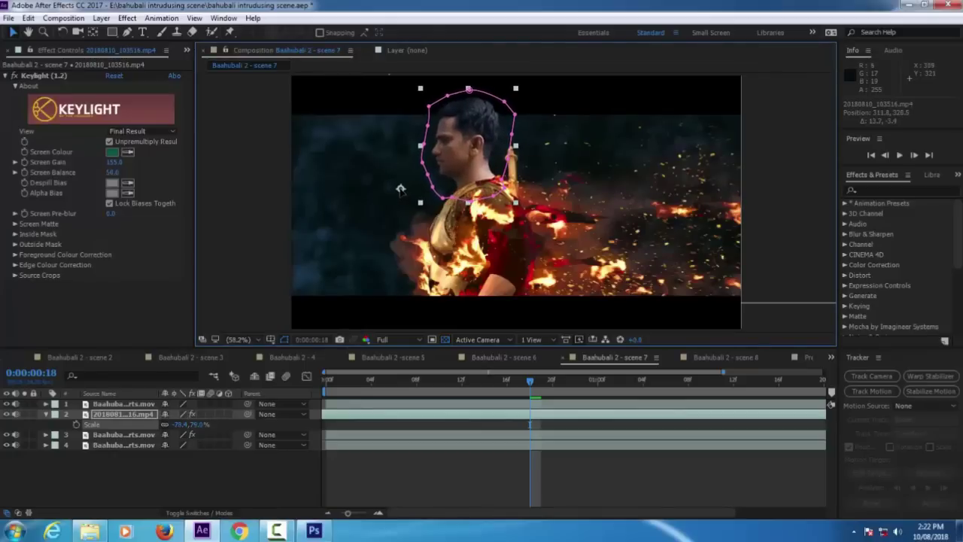
Freeze the actor's clip on its frame at 0:00:00:00 and play back scene 7.
click(405, 381)
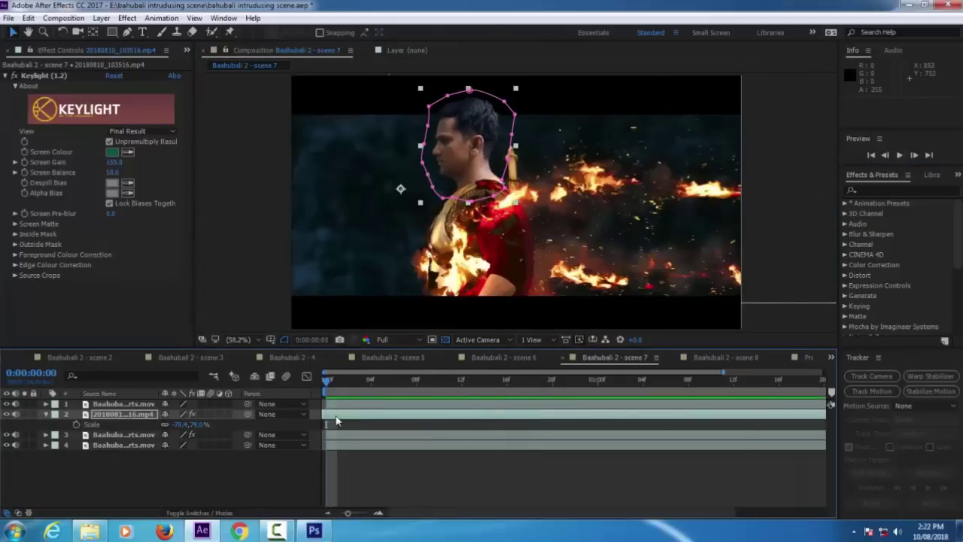
right_click(336, 414)
click(534, 158)
click(900, 154)
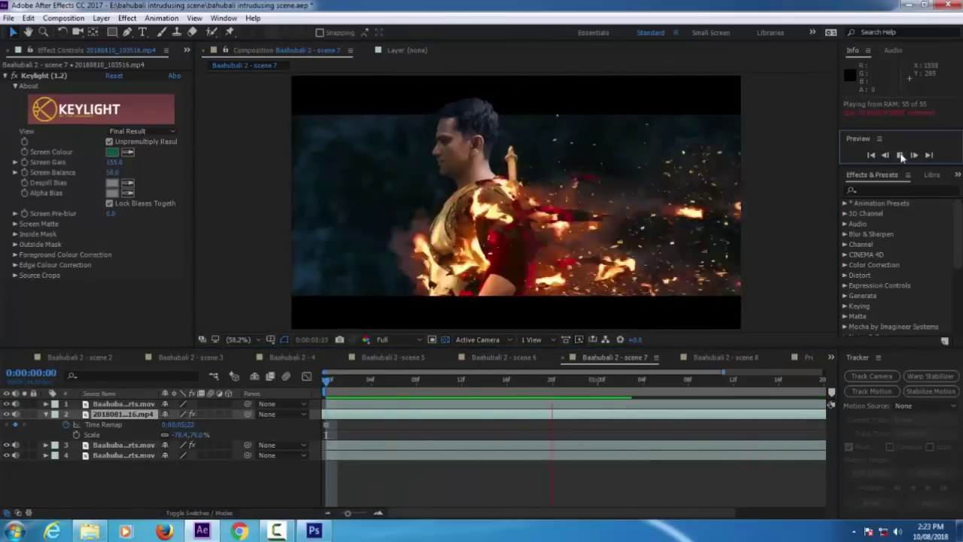
drag(518, 380, 326, 380)
Extend the head mask at the back of the neck, nudge the actor's clip into place and play back the scene.
drag(502, 188, 510, 193)
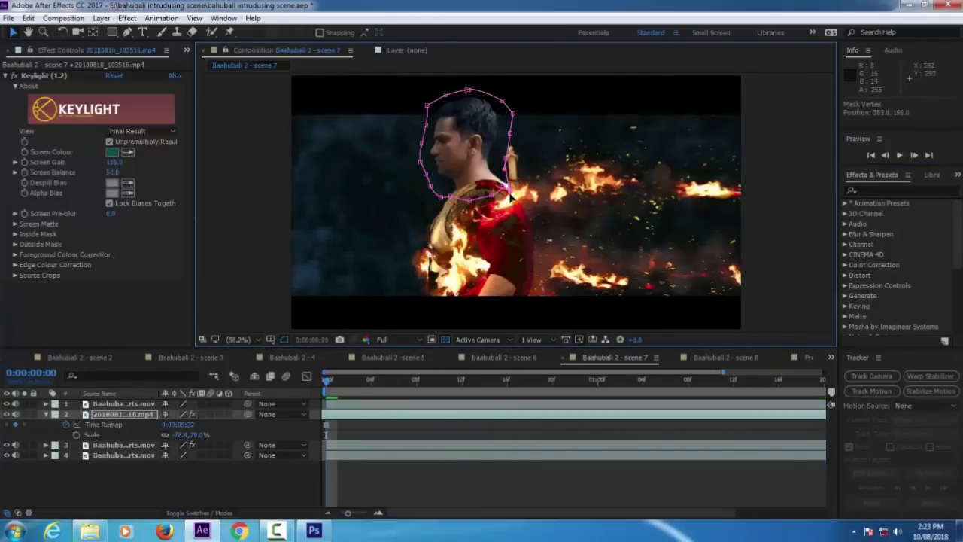
click(143, 414)
drag(398, 188, 400, 190)
click(897, 154)
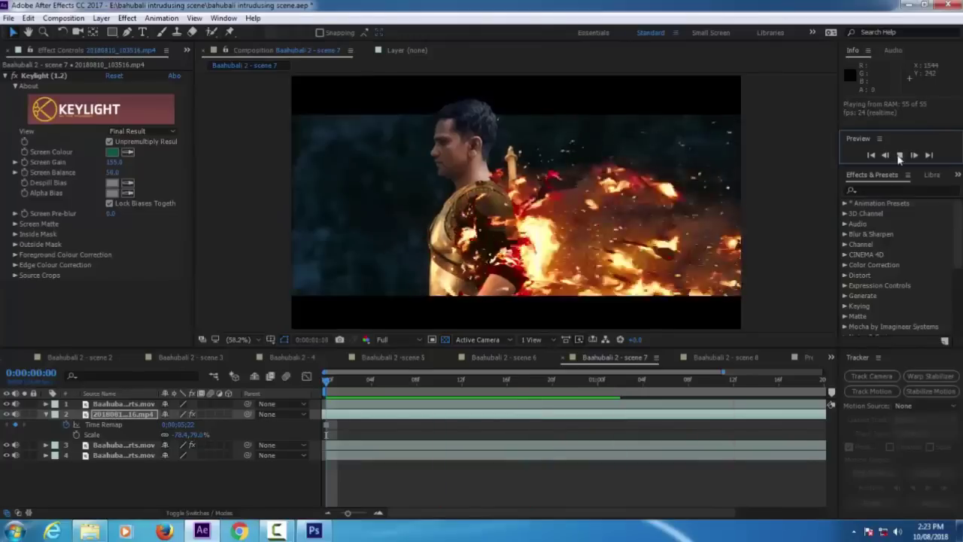
At 0:00:02:05, pull the head mask in at the back of the neck and play back the scene.
click(897, 154)
click(499, 180)
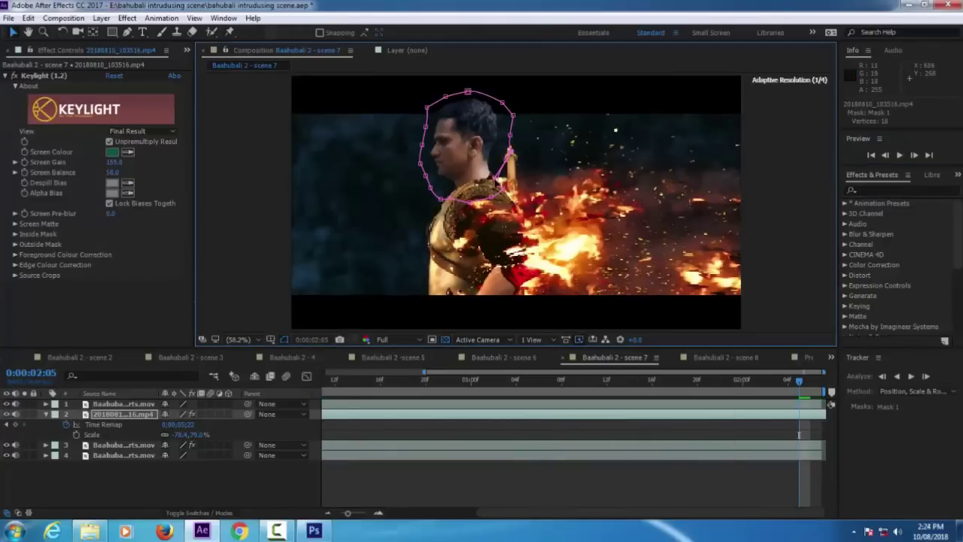
click(899, 155)
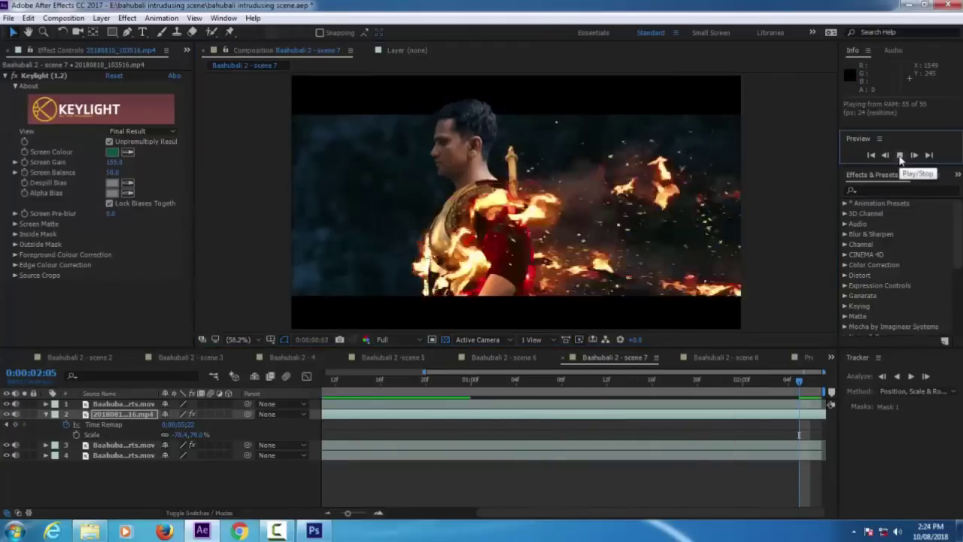
At 0:00:01:17, nudge the actor's head slightly sideways to fit the armoured body and play back scene 7.
click(134, 415)
drag(467, 143, 468, 142)
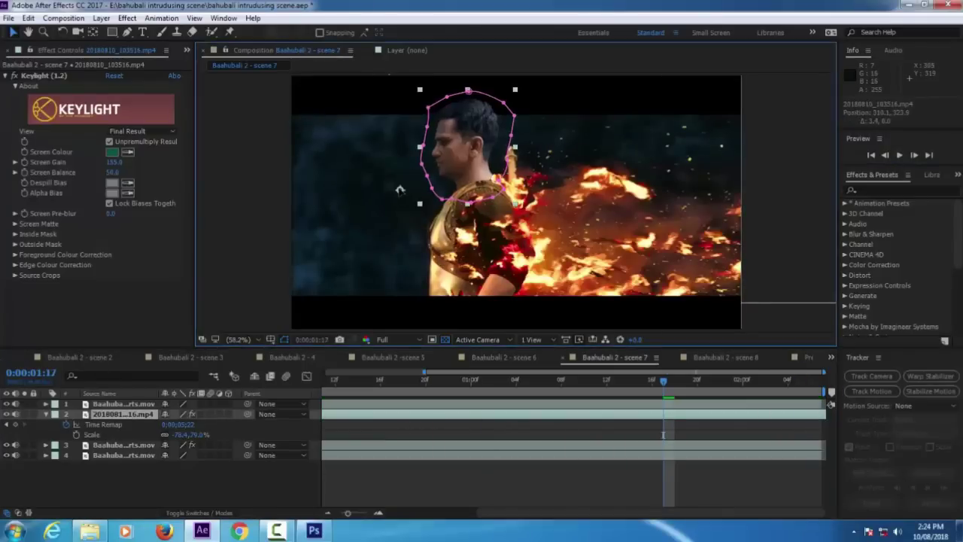
click(900, 155)
click(900, 155)
drag(354, 380, 82, 289)
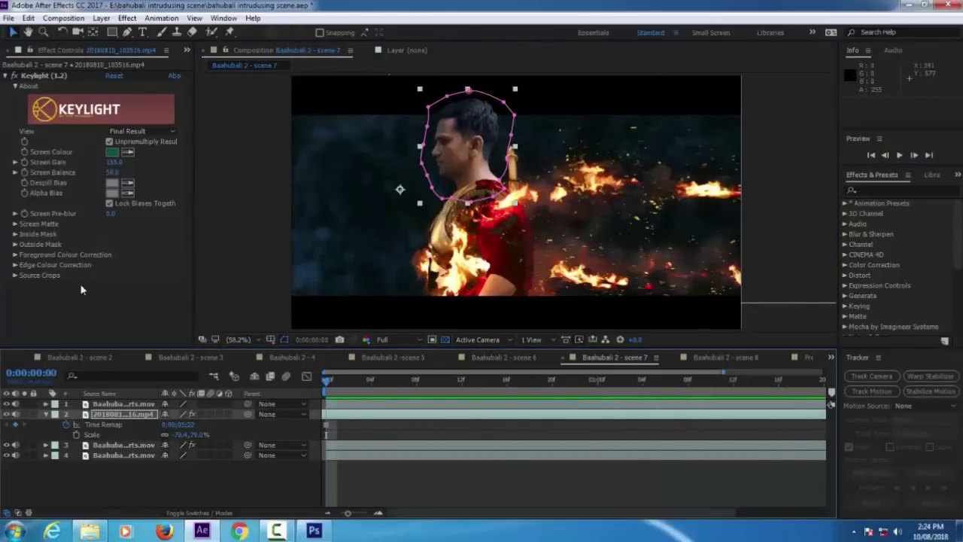
Add a Curves effect to the actor's clip and raise the green and blue channel curves at the midtones.
click(46, 414)
click(127, 18)
mouse_move(161, 143)
click(336, 335)
mouse_move(102, 228)
mouse_down()
mouse_move(113, 242)
mouse_move(96, 221)
mouse_up()
click(173, 117)
click(145, 142)
click(143, 117)
click(127, 156)
click(143, 116)
click(128, 170)
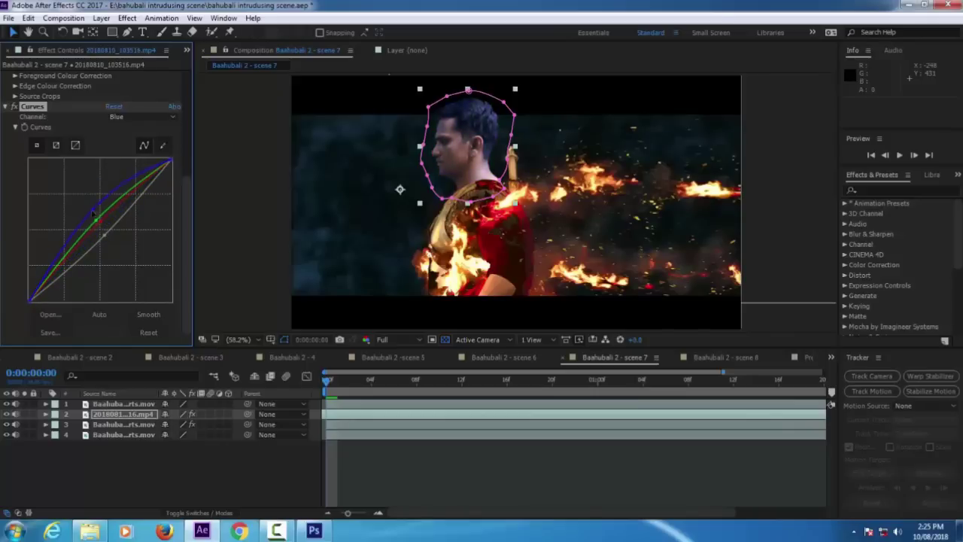
Lower the midtones of the red channel curve and the RGB curve on the actor's clip.
click(143, 117)
click(130, 143)
drag(101, 230, 109, 237)
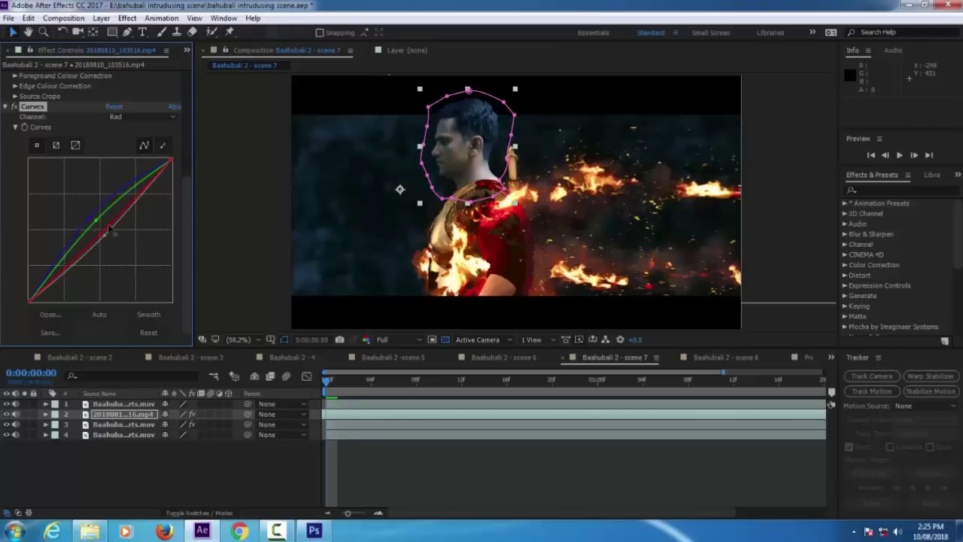
click(143, 117)
click(129, 129)
mouse_move(102, 230)
mouse_down()
mouse_move(94, 218)
mouse_move(106, 236)
mouse_up()
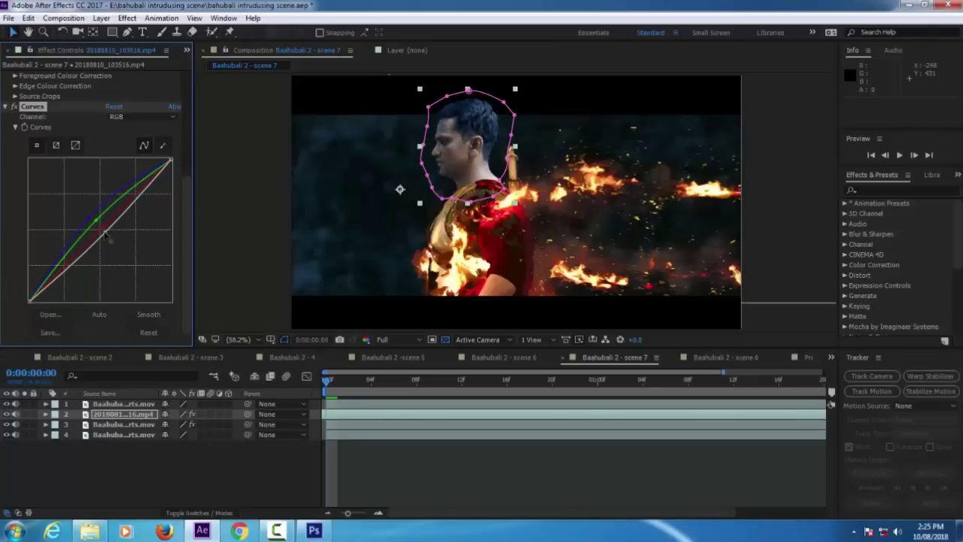
Play back scene 7 and set the actor's Keylight foreground colour correction to contrast 13 and brightness 3.
click(898, 155)
click(899, 155)
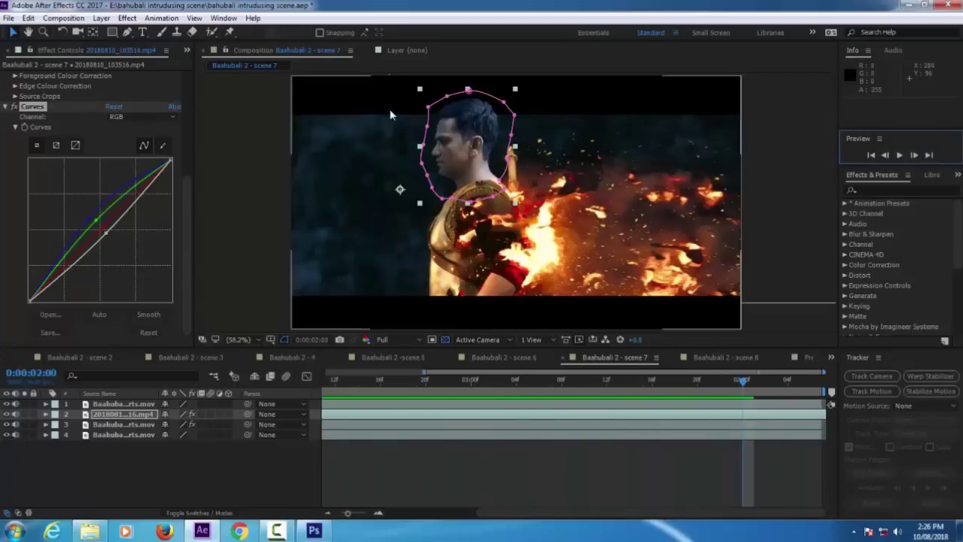
scroll(83, 113, up, 2)
click(16, 104)
click(15, 103)
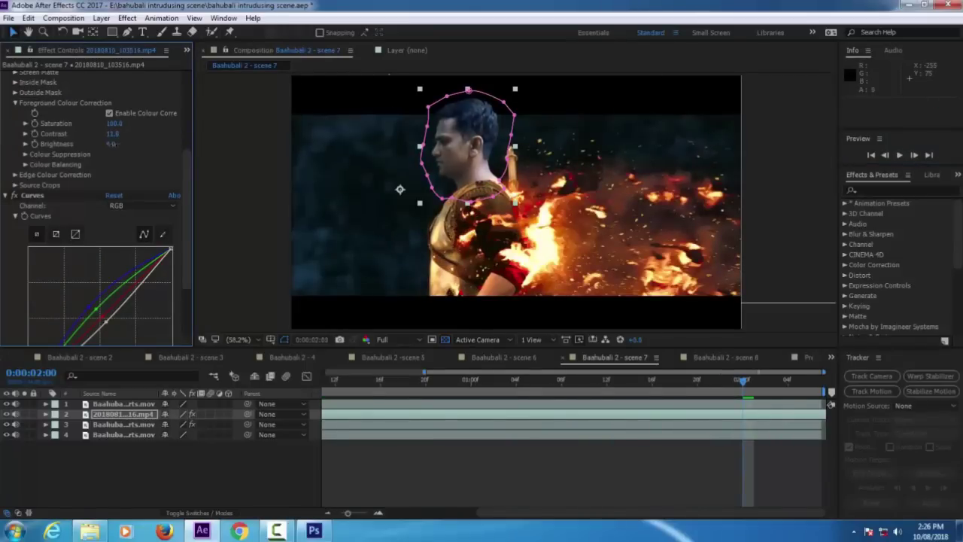
drag(117, 135, 118, 138)
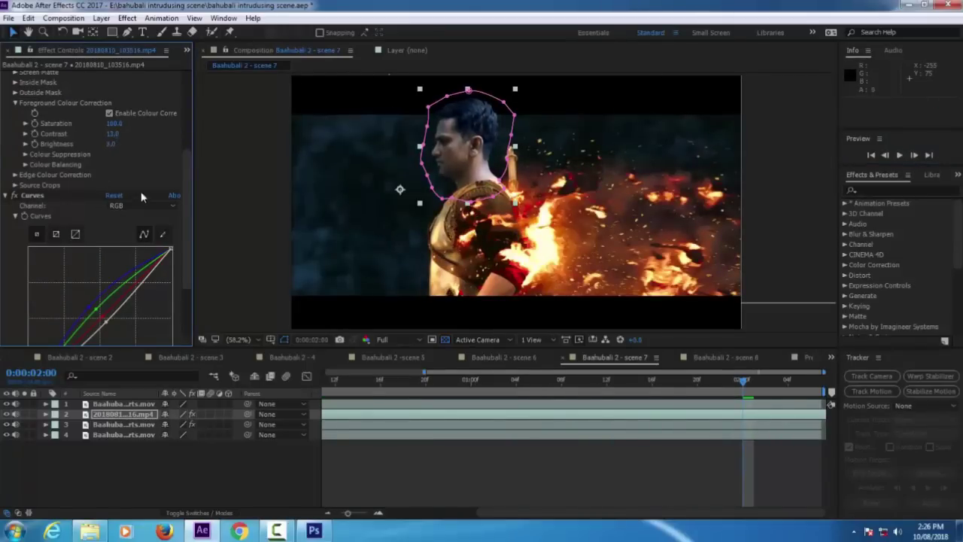
Rebalance the actor's Curves effect by raising the red and green midtones and lowering the blue midtones, and play back the scene.
click(142, 197)
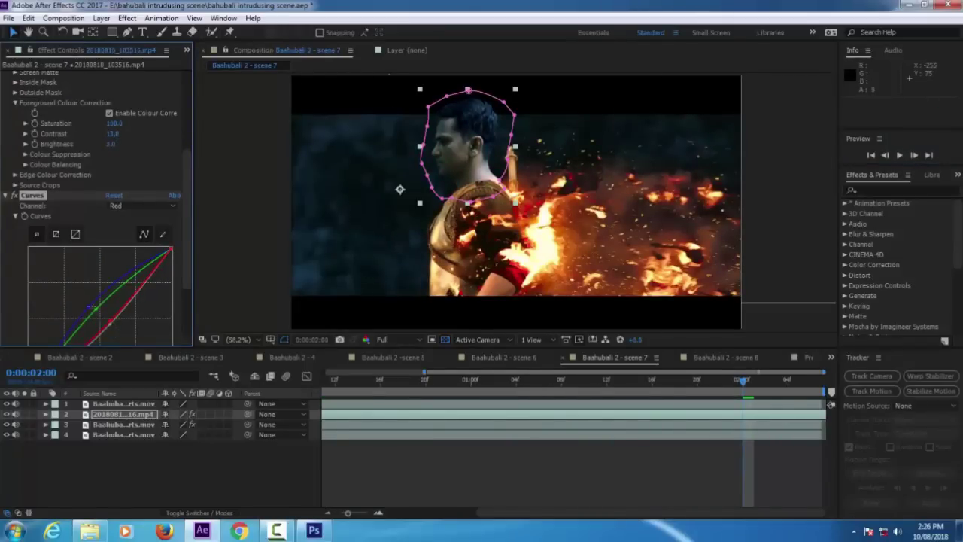
drag(110, 323, 108, 321)
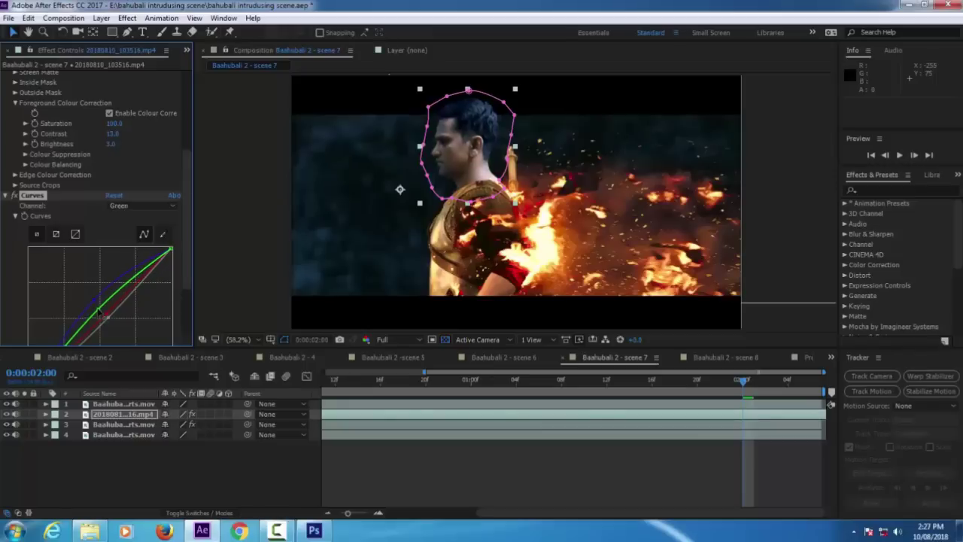
drag(100, 316, 85, 294)
click(142, 206)
click(124, 242)
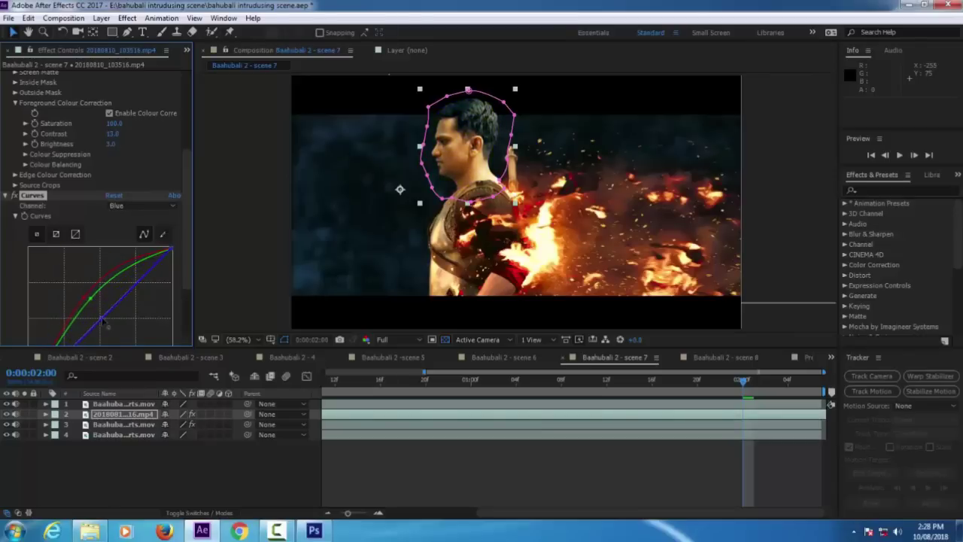
key(ctrl+z)
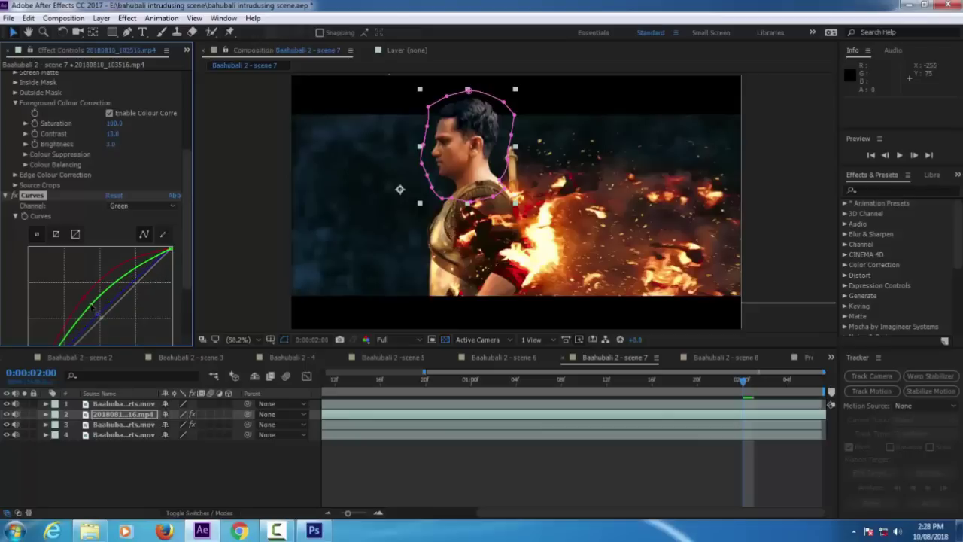
mouse_move(100, 317)
mouse_down()
mouse_move(110, 326)
mouse_move(100, 316)
mouse_up()
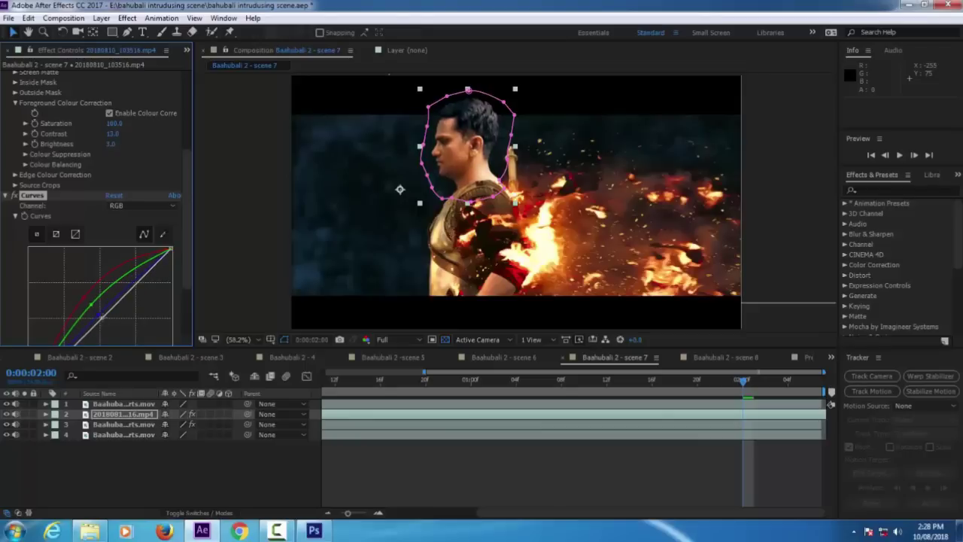
click(899, 155)
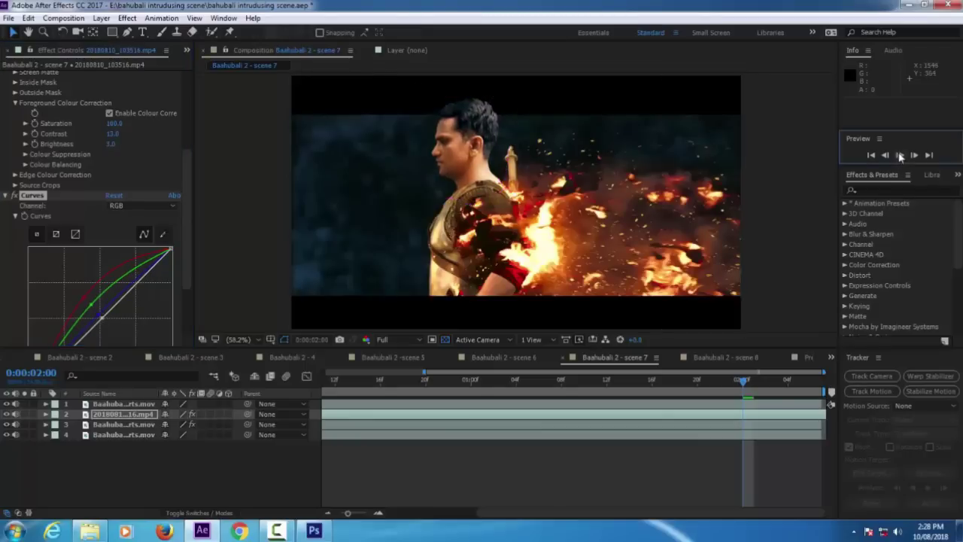
click(899, 155)
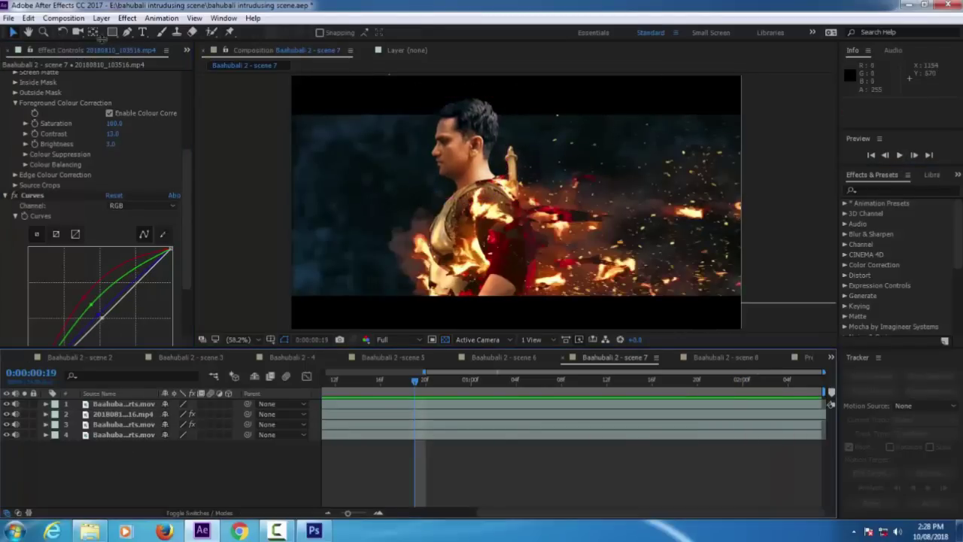
Add a black solid scaled to 117%, position it over the upper letterbox bar to cut off the actor's hair, and play back the scene.
click(101, 18)
click(339, 45)
key(Return)
key(s)
drag(187, 416, 198, 416)
drag(491, 312, 489, 98)
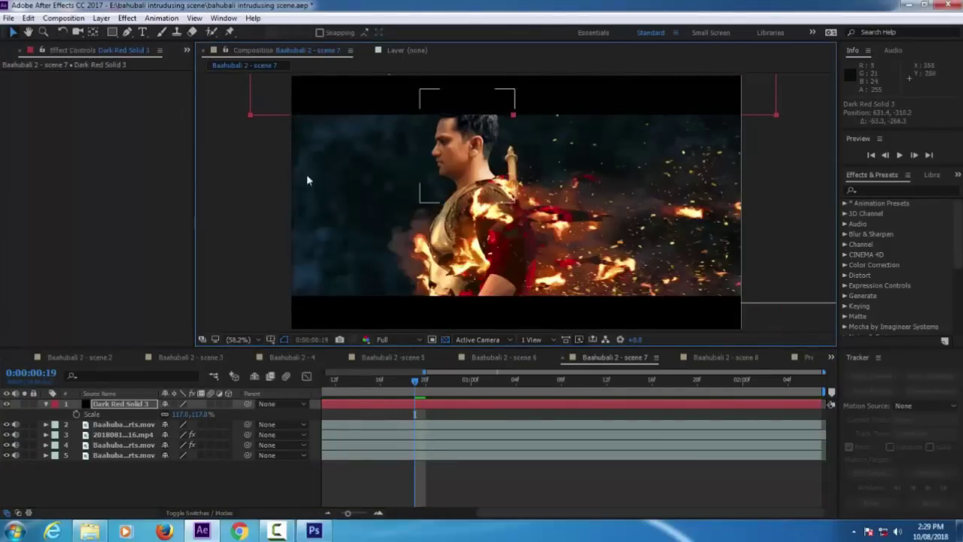
click(261, 188)
click(899, 155)
click(899, 155)
Slightly lower the midtones of the RGB curve on the actor's clip.
click(112, 424)
click(114, 435)
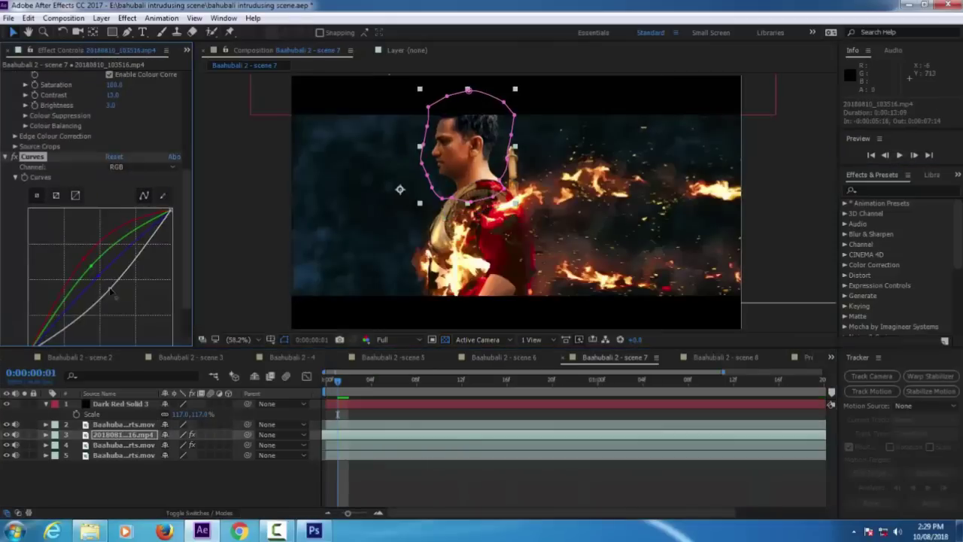
drag(101, 280, 103, 284)
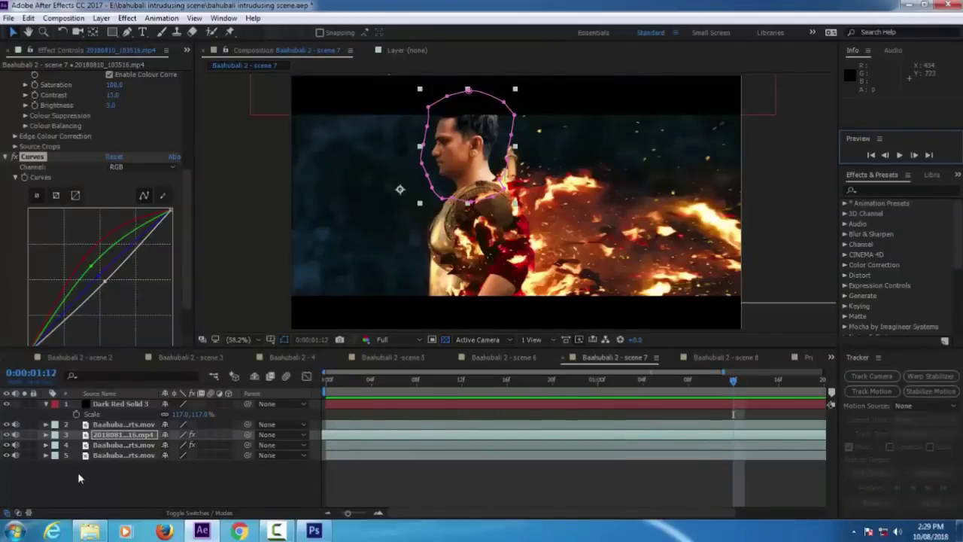
click(78, 472)
Pre-compose all five layers of scene 7.
click(46, 405)
click(112, 445)
ctrl+click(119, 435)
ctrl+click(124, 425)
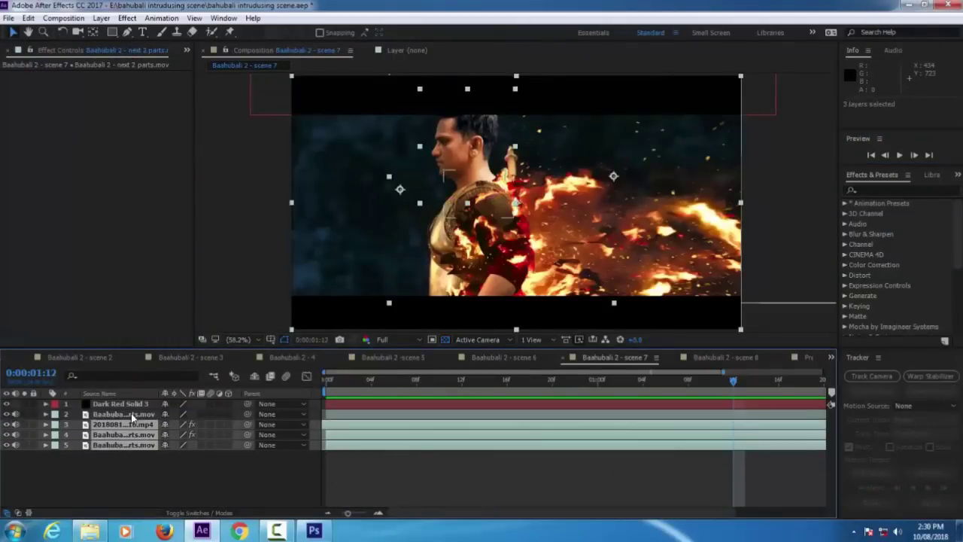
ctrl+click(131, 415)
ctrl+click(131, 404)
click(103, 18)
click(125, 474)
key(Return)
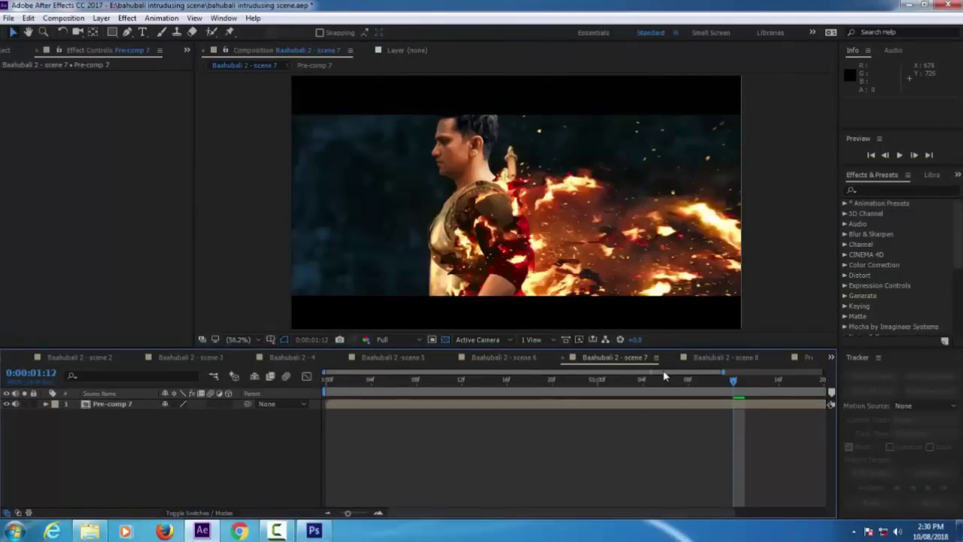
In scene 8, fit the view and slide the actor's clip earlier so its in-point is at about -0:00:18:21.
click(725, 356)
click(328, 372)
drag(529, 76, 590, 284)
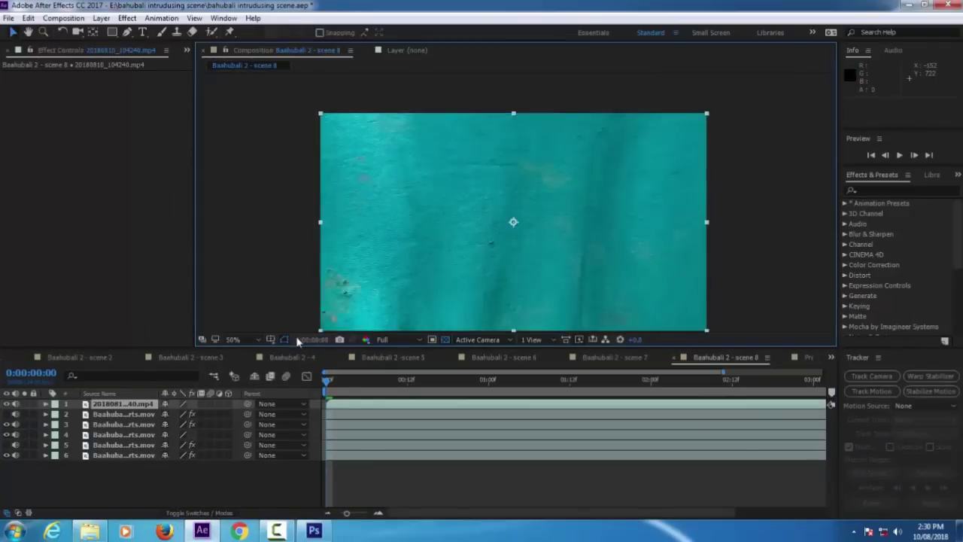
click(233, 340)
click(252, 133)
drag(377, 415, 347, 413)
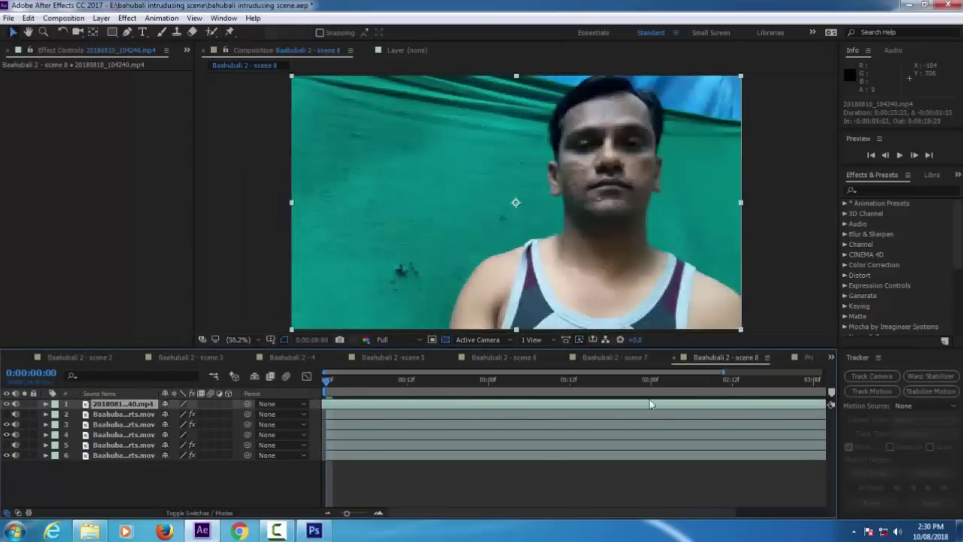
drag(651, 404, 700, 413)
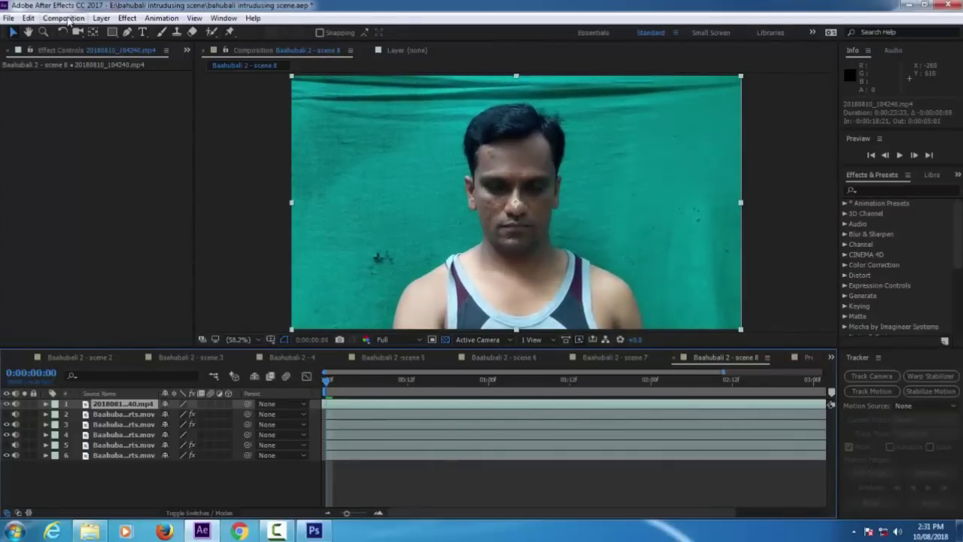
Apply the Keylight (1.2) effect to the actor's clip in scene 8.
click(127, 18)
mouse_move(154, 198)
click(350, 303)
click(127, 152)
click(448, 213)
key(ctrl+z)
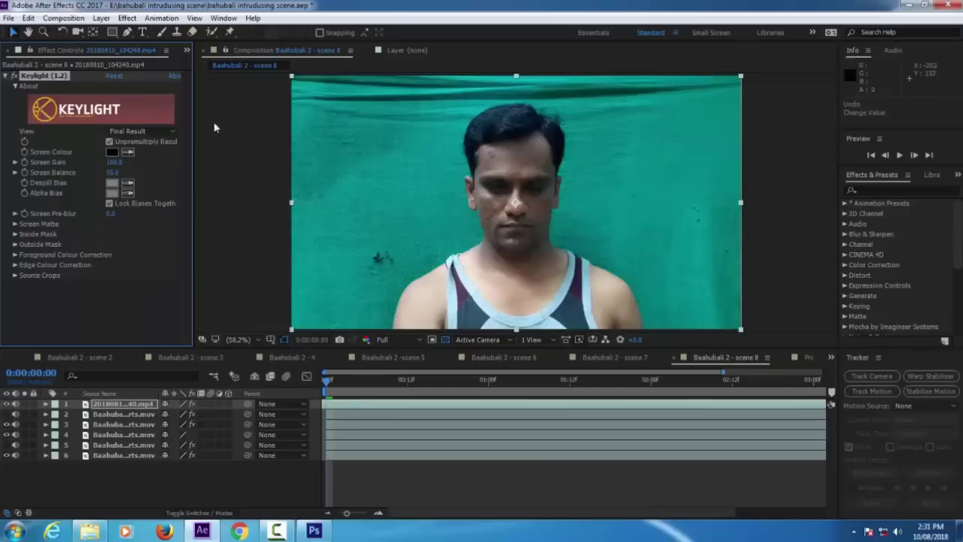
click(402, 164)
mouse_move(113, 163)
mouse_down()
mouse_move(115, 215)
mouse_move(114, 164)
mouse_up()
mouse_move(114, 173)
mouse_down()
mouse_move(90, 164)
mouse_move(115, 172)
mouse_up()
key(ctrl+z)
key(ctrl+z)
key(ctrl+z)
Key out the sampled green backdrop with Screen Gain 96, Screen Balance 47, Clip Black 35 and Clip White 50.
click(128, 152)
click(690, 240)
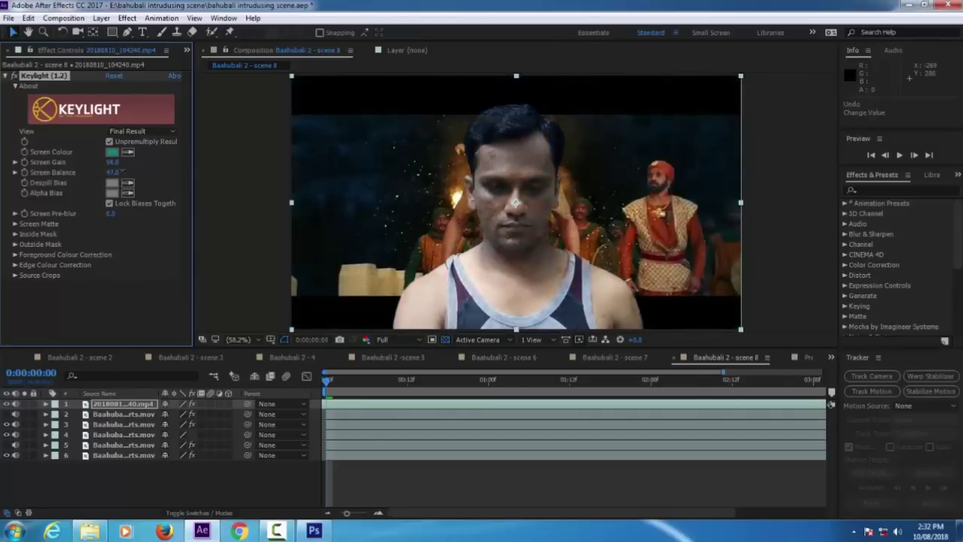
click(15, 223)
mouse_move(95, 246)
mouse_down()
mouse_move(136, 235)
mouse_move(111, 244)
mouse_up()
click(124, 248)
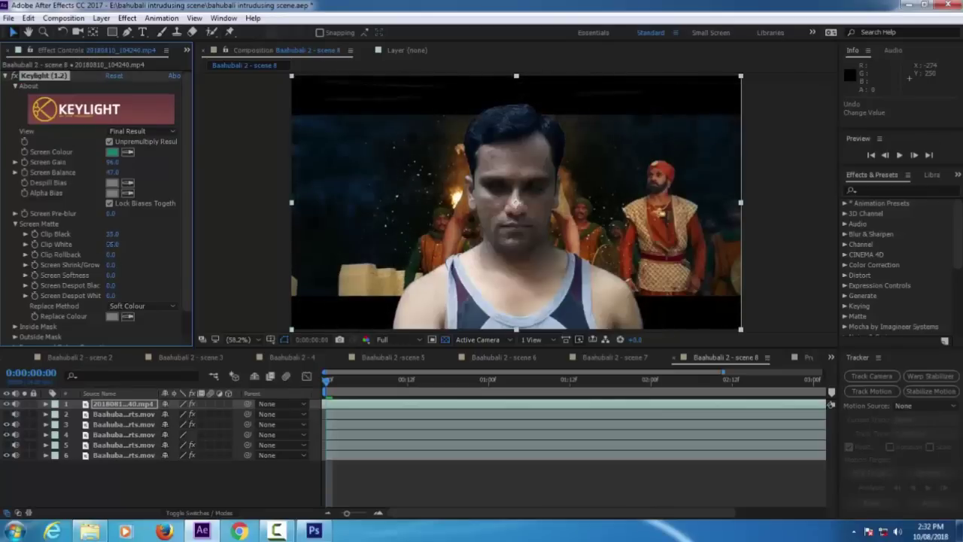
Scale the actor's clip to 50%, move his head onto the armoured body, and place the layer fourth in the stack.
click(104, 404)
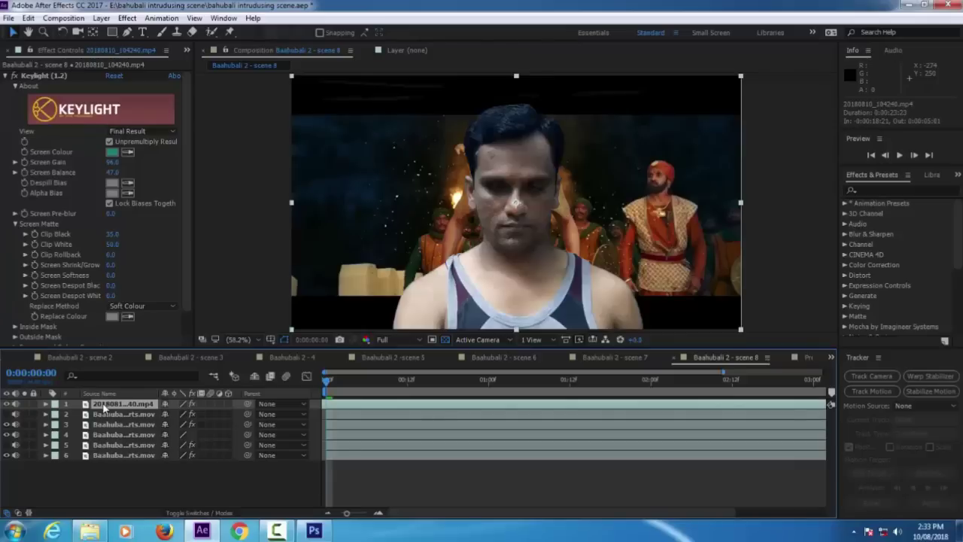
key(s)
drag(198, 414, 167, 414)
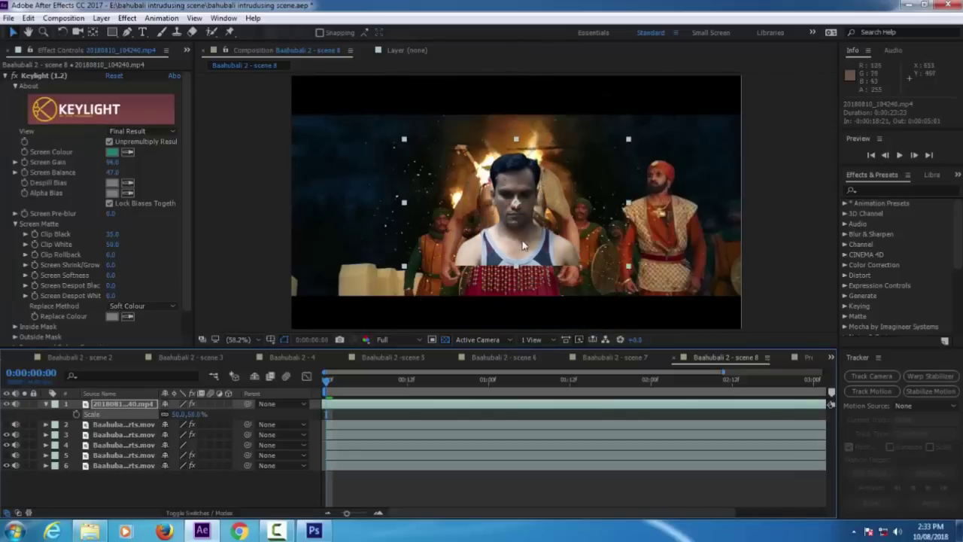
drag(478, 263, 474, 215)
drag(116, 404, 115, 438)
drag(114, 425, 114, 449)
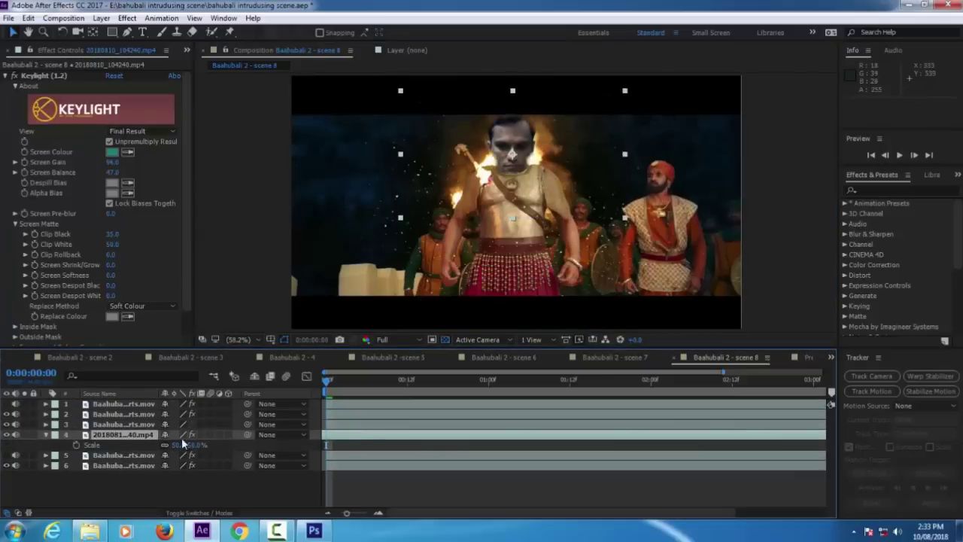
Reduce the actor's clip to 32% scale and align his head with the neck of the armoured body.
drag(192, 444, 183, 445)
drag(517, 190, 515, 179)
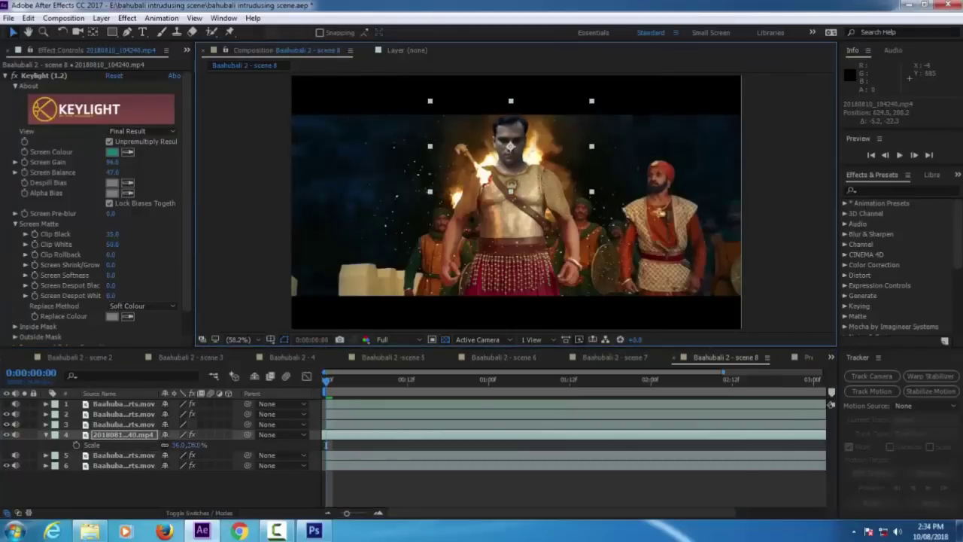
drag(195, 444, 190, 445)
drag(534, 179, 534, 186)
drag(193, 445, 198, 445)
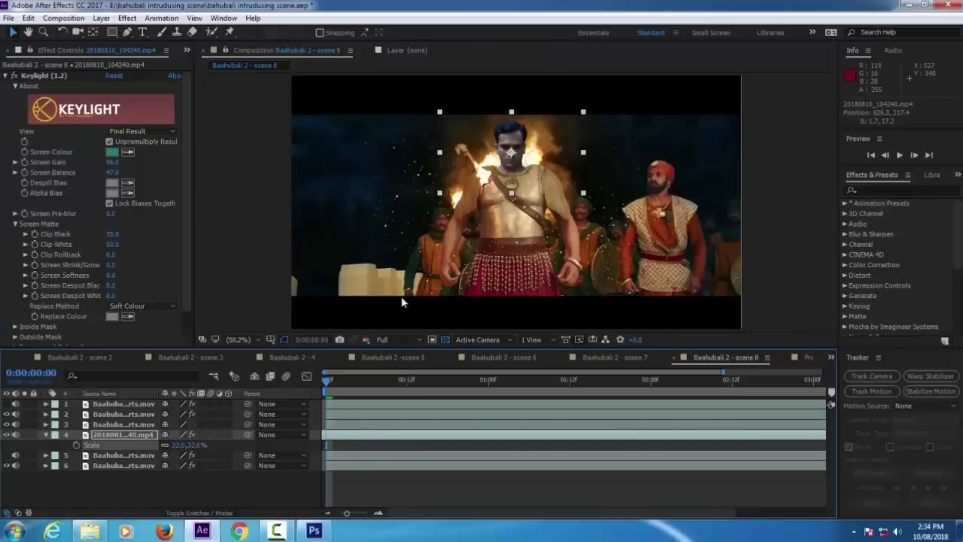
drag(520, 188, 520, 185)
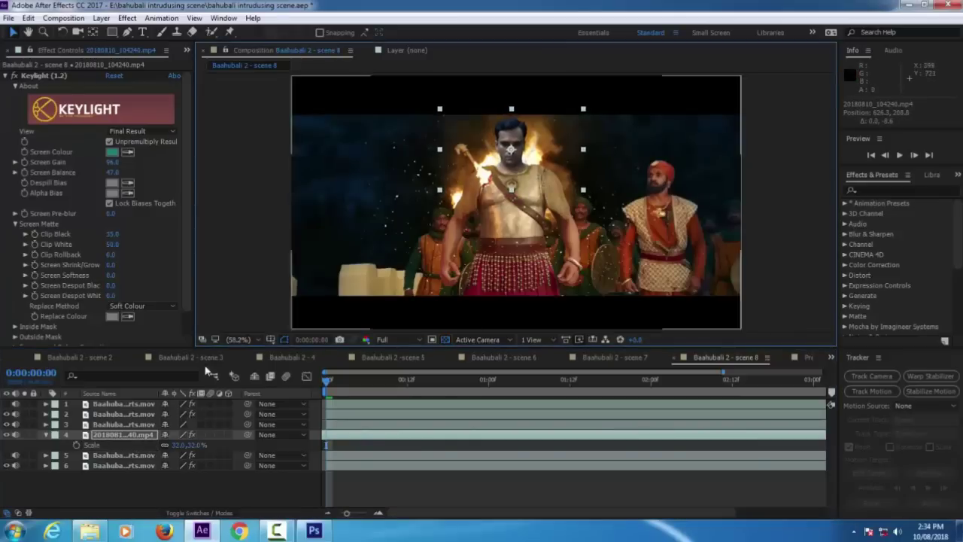
Keyframe the actor's scale and position at 0:00:00:00, and scrub through scene 8 to its end and back.
click(236, 306)
click(81, 438)
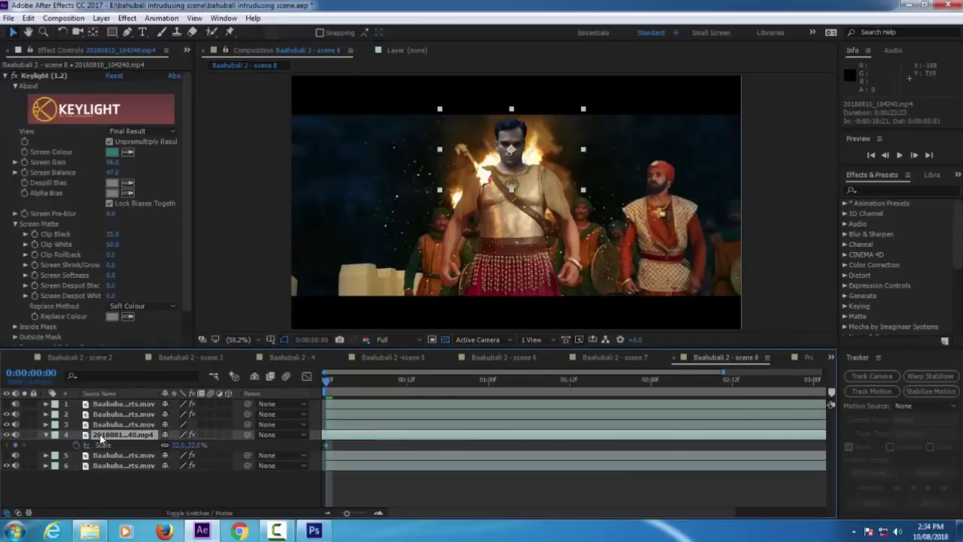
drag(331, 387, 841, 526)
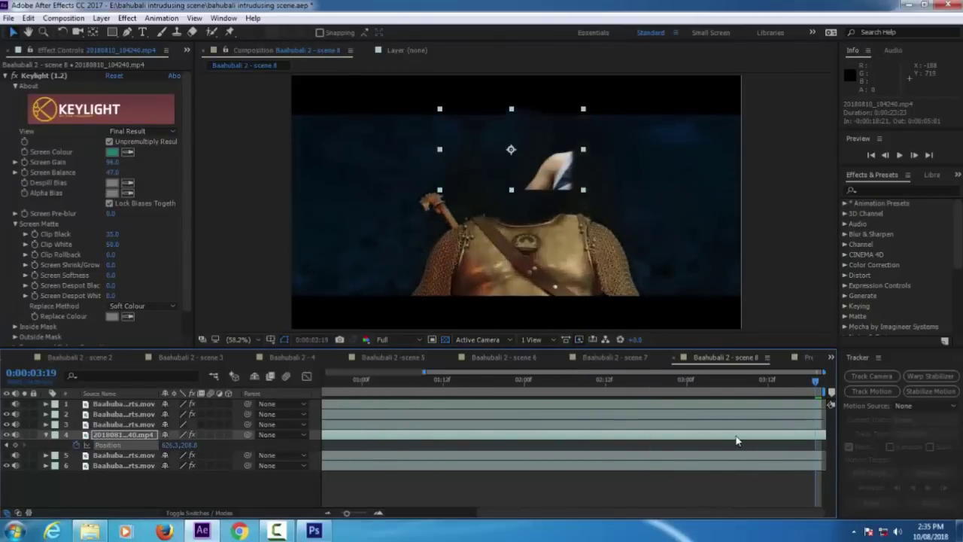
drag(815, 380, 316, 385)
Split the actor's clip at 0:00:00:00 and delete the part before the start of the scene.
click(64, 18)
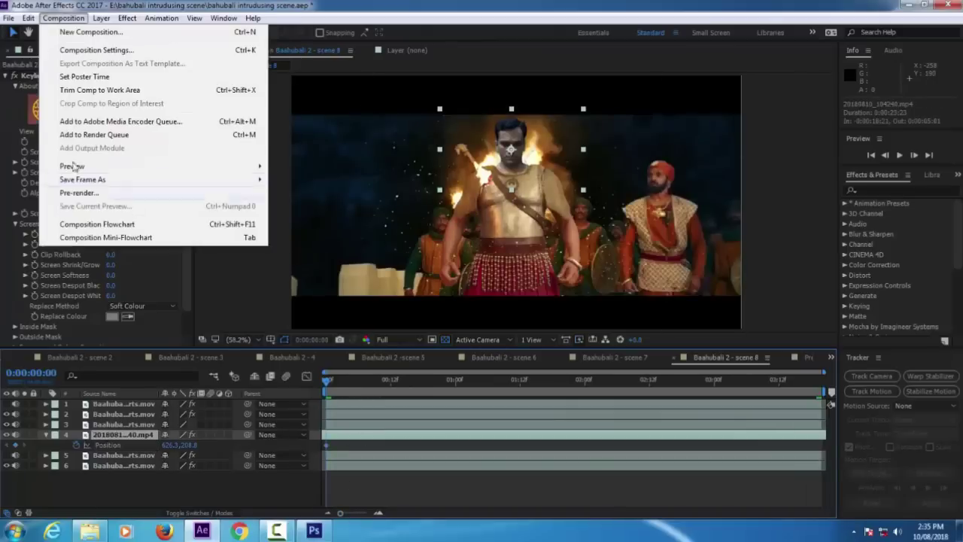
mouse_move(28, 18)
click(62, 181)
click(135, 445)
key(Delete)
Show the actor clip's position and try a new Time Stretch factor on the clip.
click(124, 435)
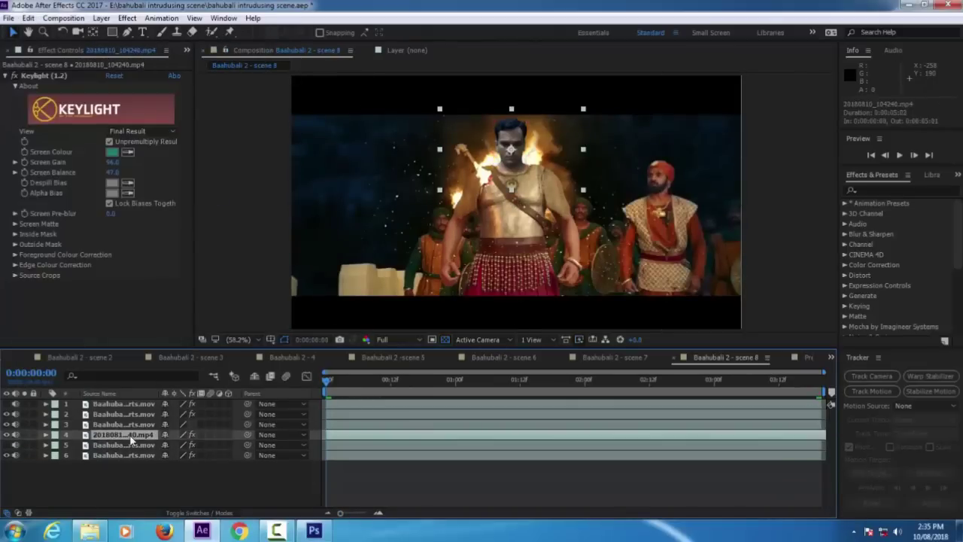
key(p)
right_click(346, 437)
mouse_move(415, 101)
click(538, 127)
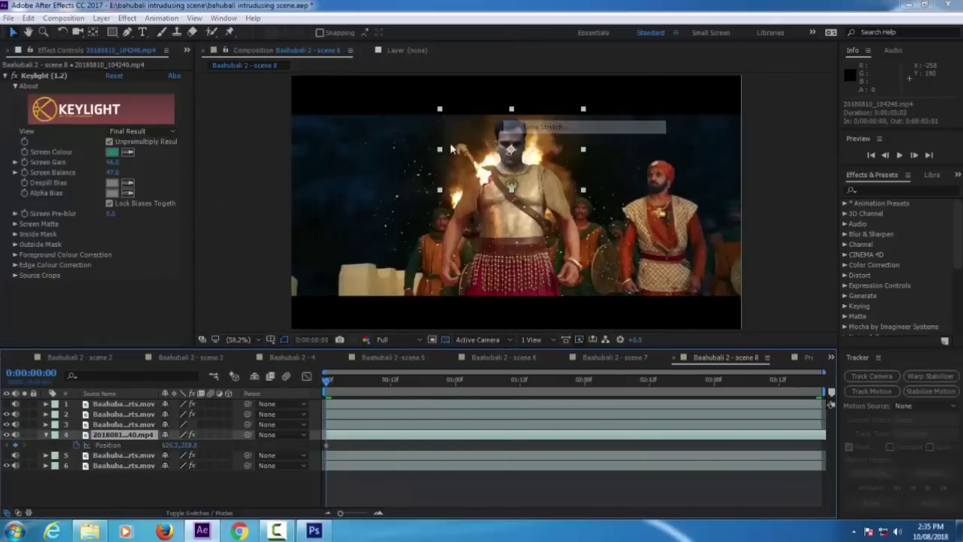
click(456, 220)
key(BackSpace)
key(BackSpace)
click(507, 341)
Check the frame at 0:00:03:19 and change the actor clip's Time Stretch factor to give a duration of 0:00:05:09.
drag(326, 380, 820, 410)
right_click(788, 436)
mouse_move(818, 101)
click(707, 125)
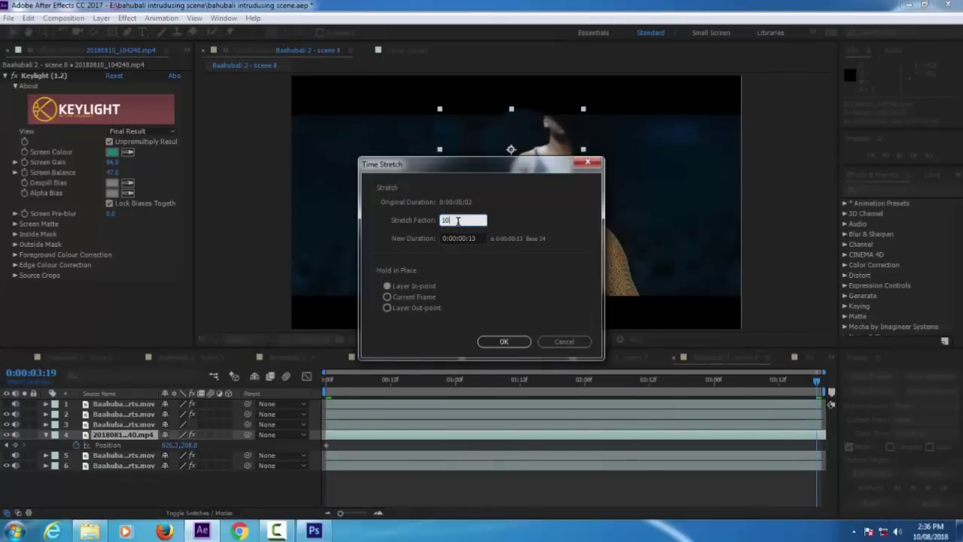
click(501, 342)
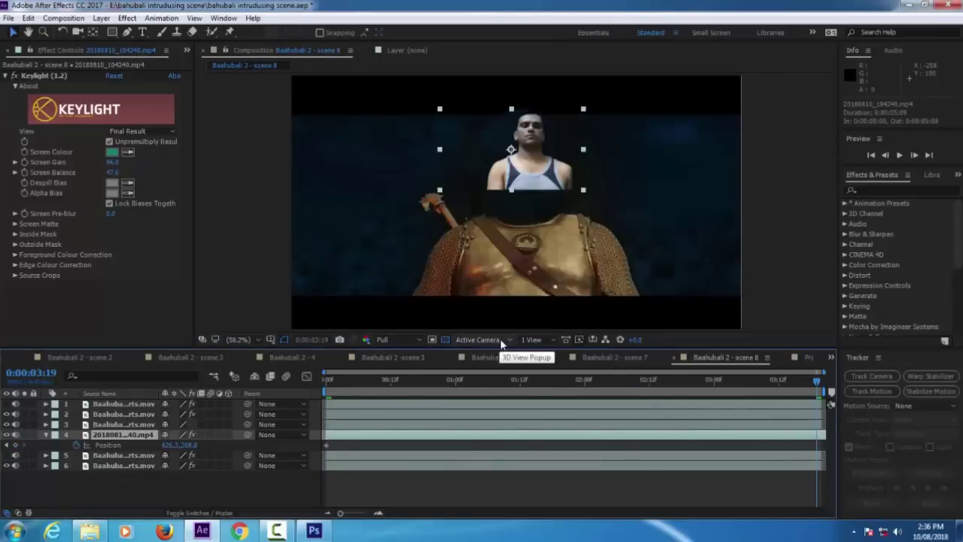
Split the actor's clip at 0:00:03:12 in scene 8 and delete the part after it.
drag(796, 381, 737, 388)
click(913, 155)
click(887, 157)
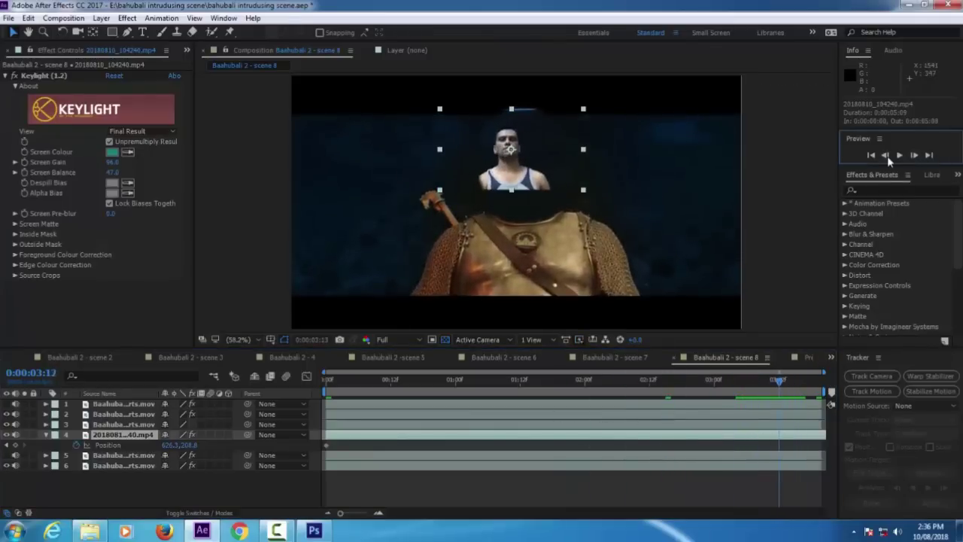
click(913, 157)
click(887, 155)
click(788, 437)
click(29, 18)
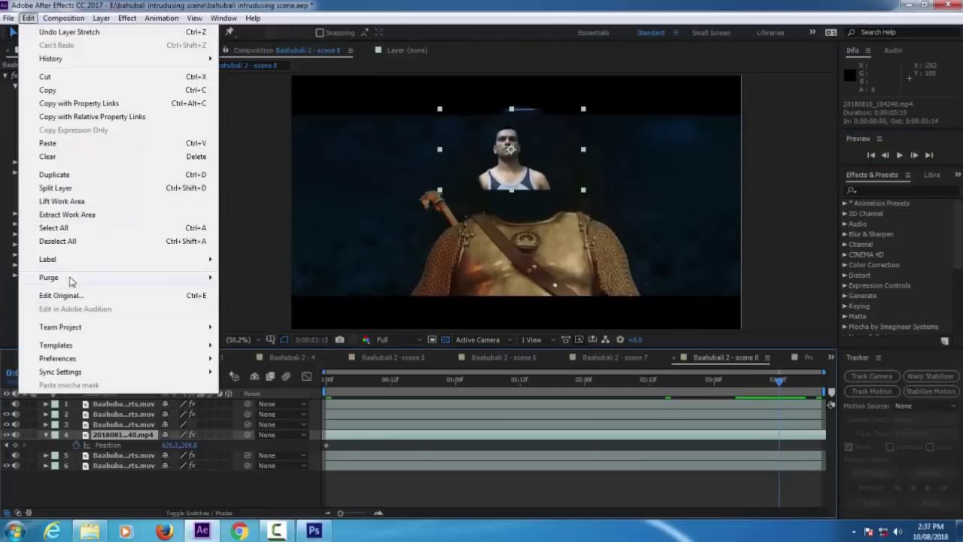
click(66, 189)
key(Delete)
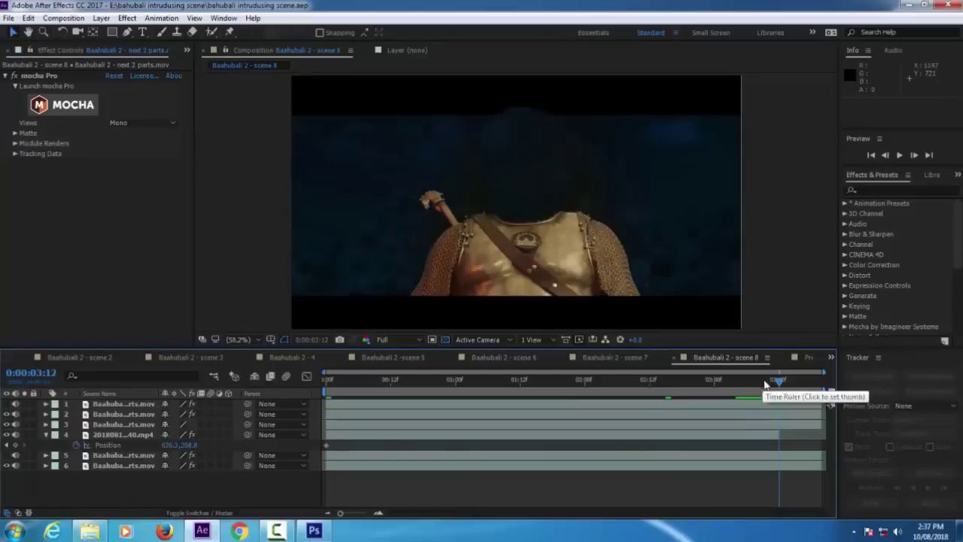
Set the trimmed actor clip's Time Stretch factor to 120, holding the layer in-point.
right_click(767, 435)
mouse_move(790, 100)
click(638, 127)
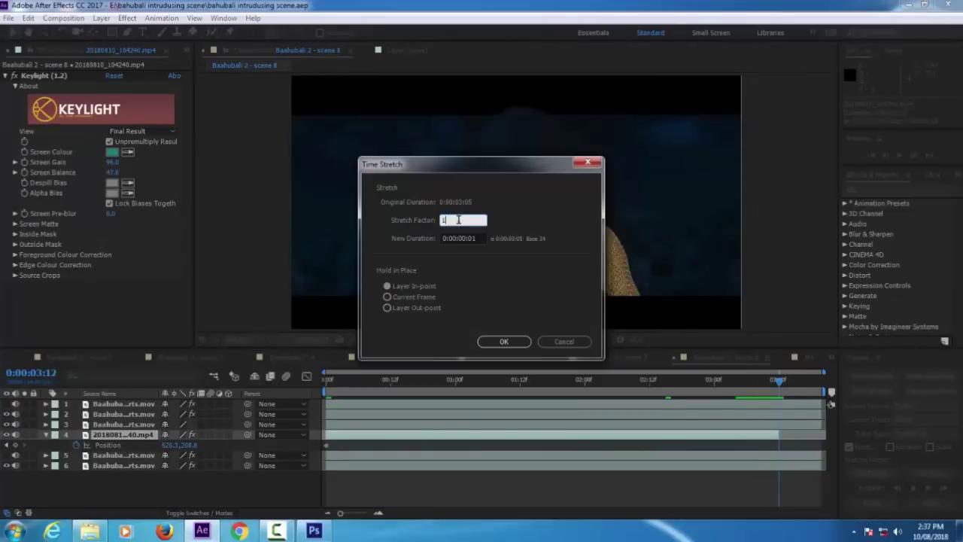
text(120)
click(513, 338)
At 0:00:03:19, scale up the actor's clip and move it down so his head sits on the armoured body's neck.
drag(780, 382, 830, 385)
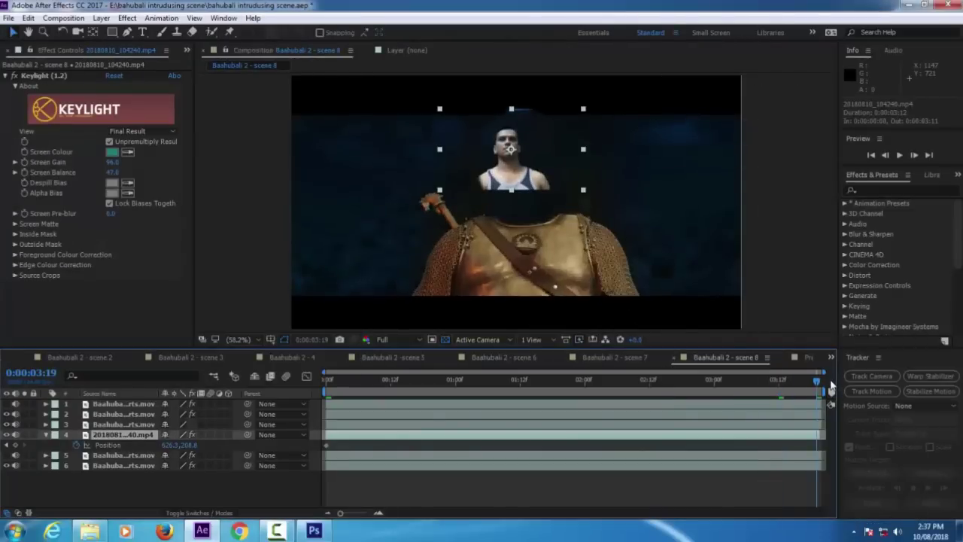
key(s)
drag(179, 445, 198, 446)
drag(582, 188, 594, 218)
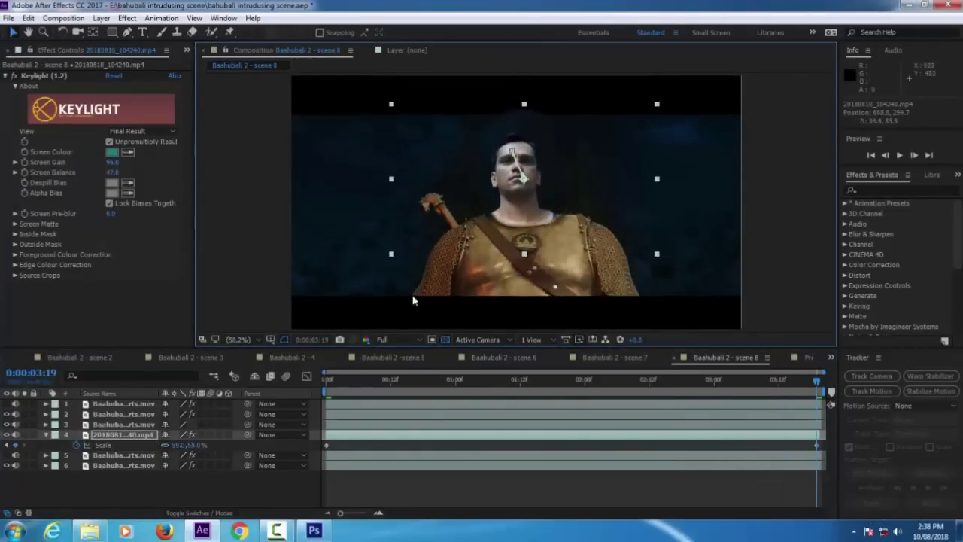
drag(179, 445, 189, 445)
drag(551, 246, 556, 240)
Nudge the actor's head into line with the neck at 0:00:03:19 and save the project.
key(space)
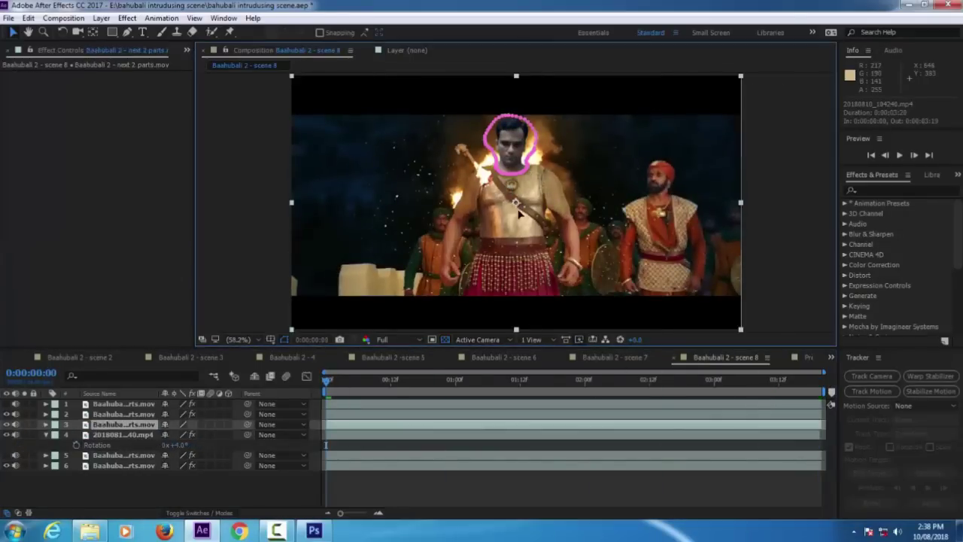
key(space)
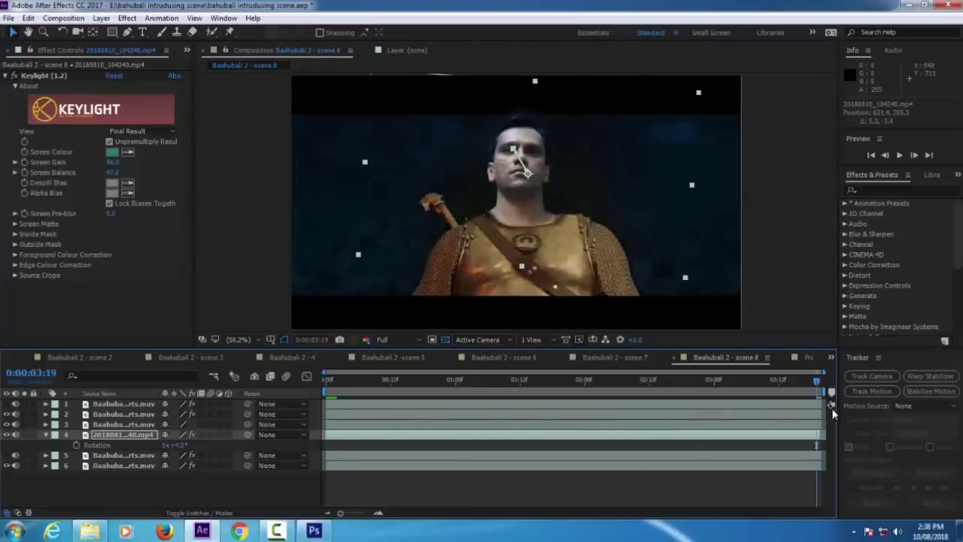
drag(533, 242, 528, 241)
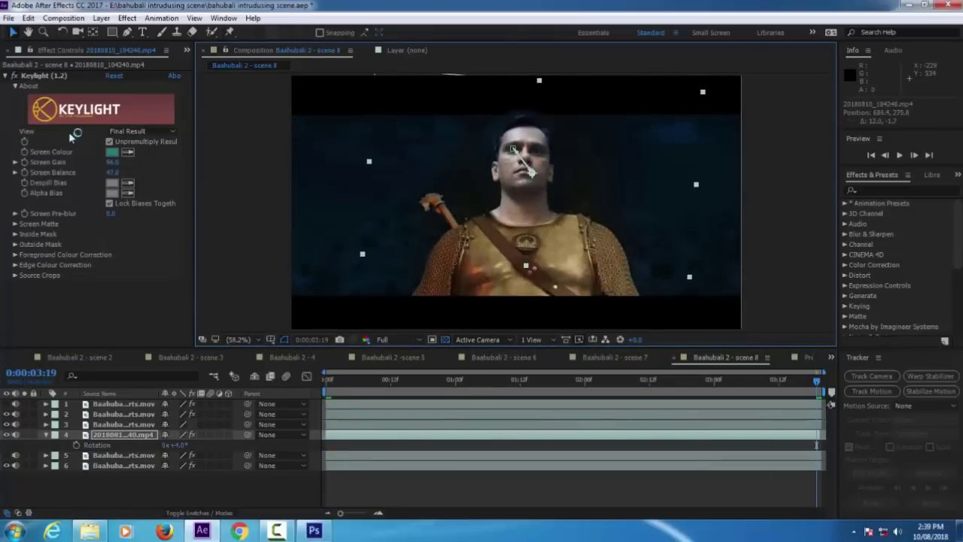
click(8, 18)
click(28, 143)
Close the suting videos folder and Photoshop, and close the crashed After Effects through its error dialog.
click(951, 6)
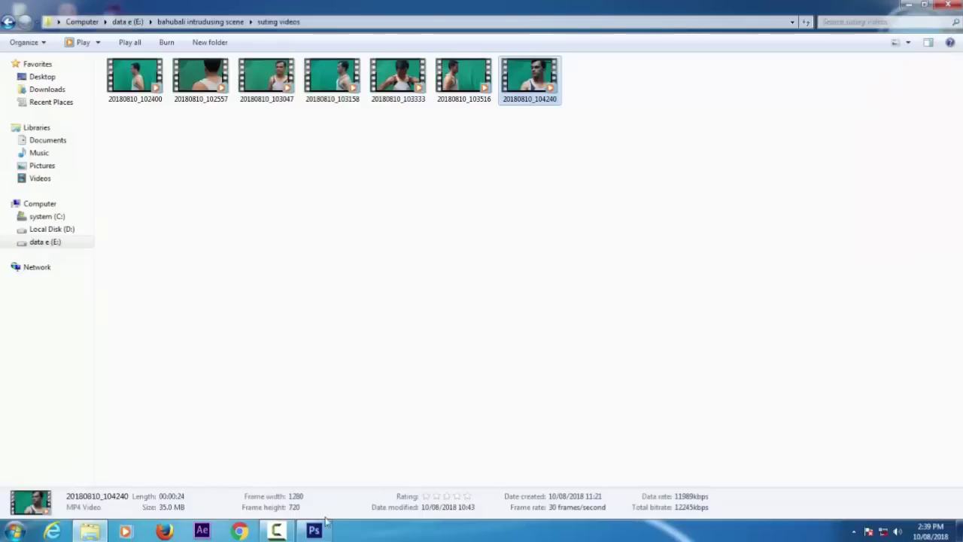
click(951, 5)
click(316, 531)
click(951, 5)
click(501, 203)
click(285, 531)
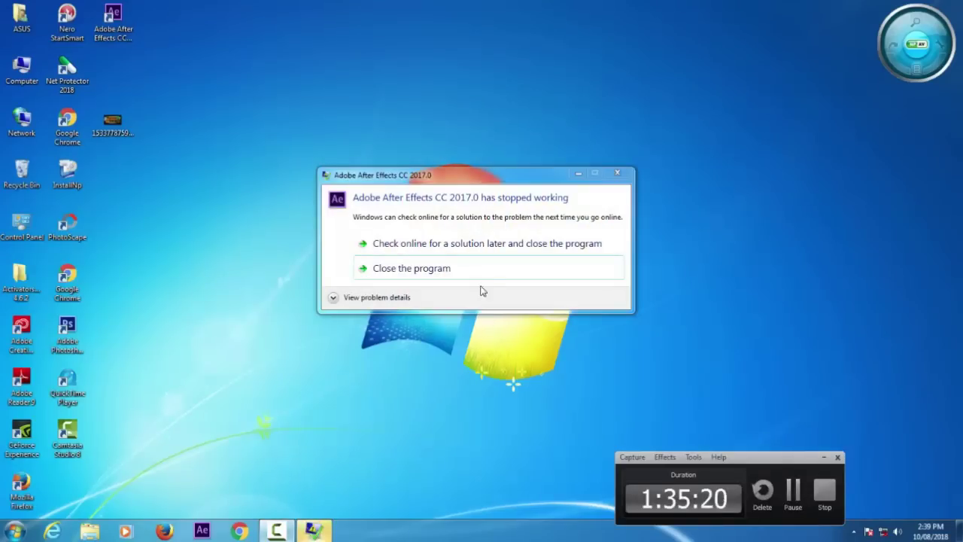
click(490, 273)
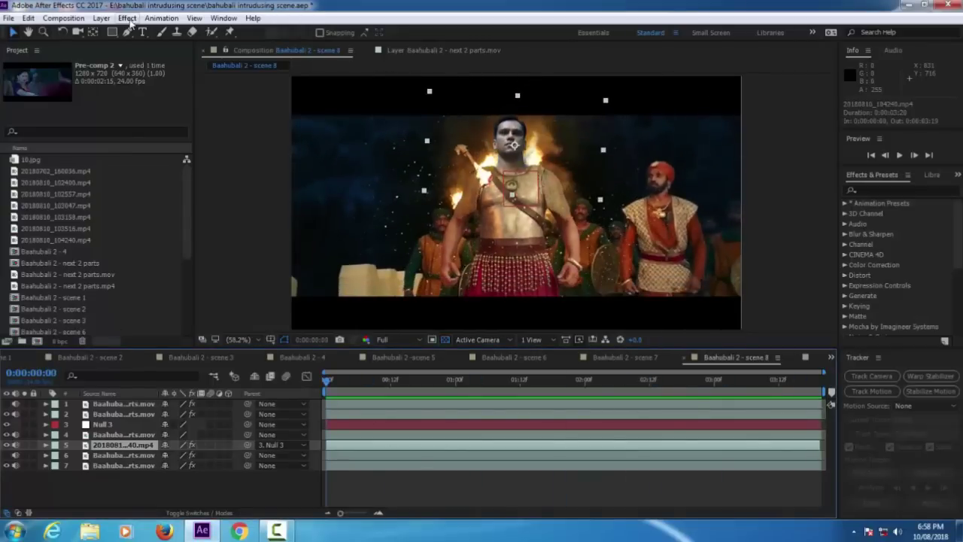
Apply Curves to the actor's clip, raising the red and green midtones and lowering the blue and overall RGB midtones.
click(128, 17)
mouse_move(144, 131)
click(399, 333)
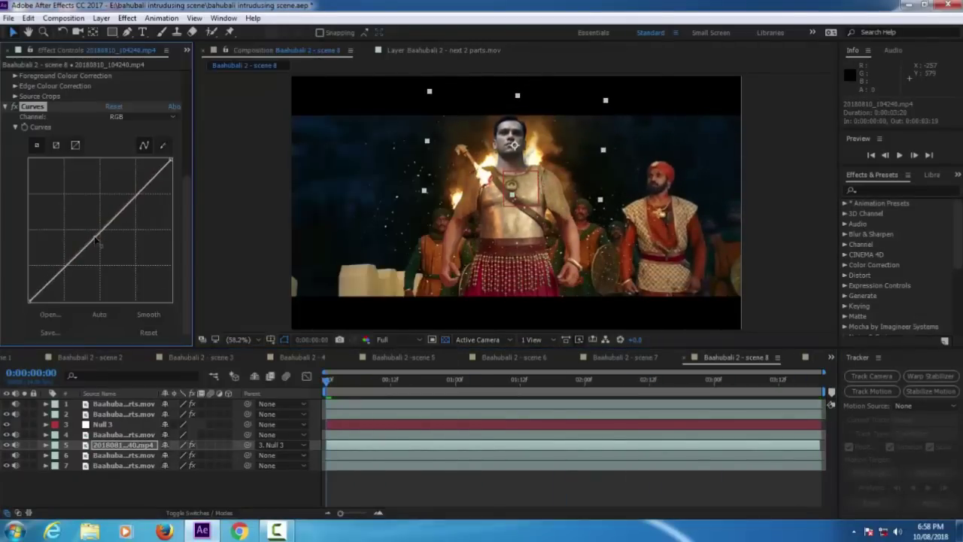
mouse_move(95, 238)
mouse_down()
mouse_move(87, 236)
mouse_move(99, 225)
mouse_up()
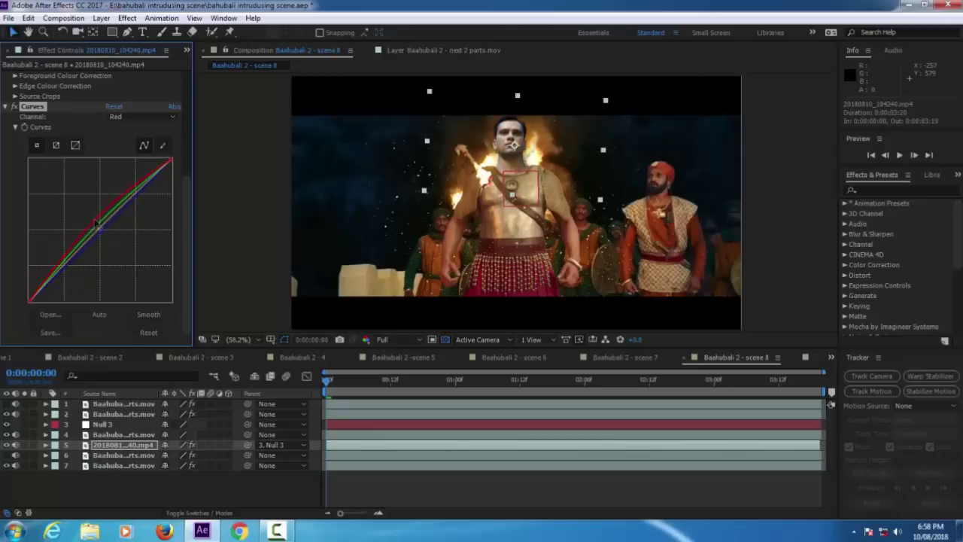
drag(98, 225, 96, 225)
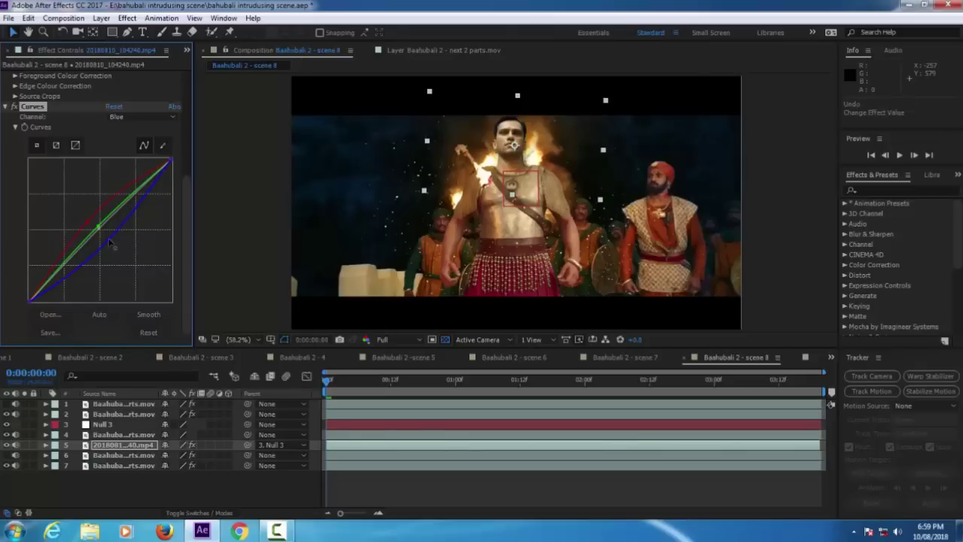
drag(101, 229, 107, 240)
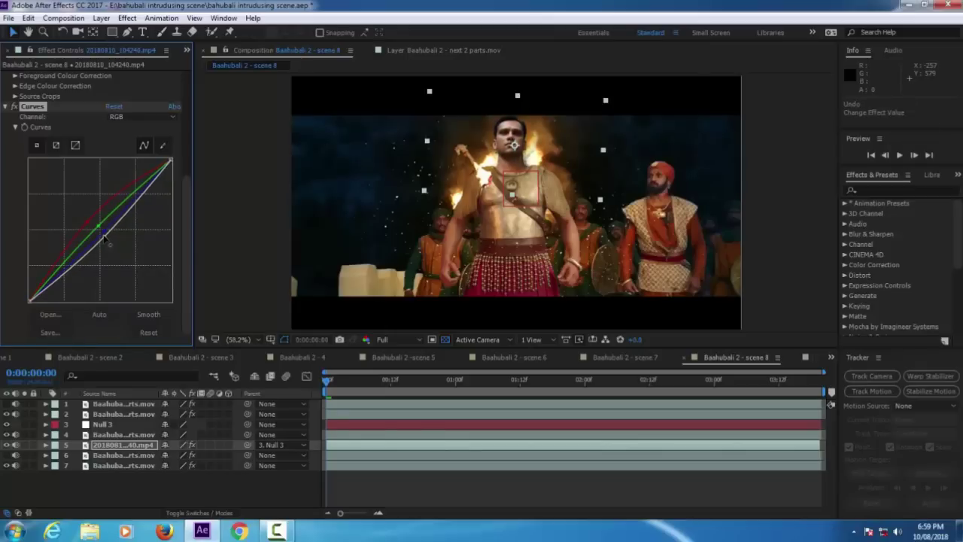
Play scene 8 to check the colour-corrected head against the body.
click(123, 465)
click(899, 154)
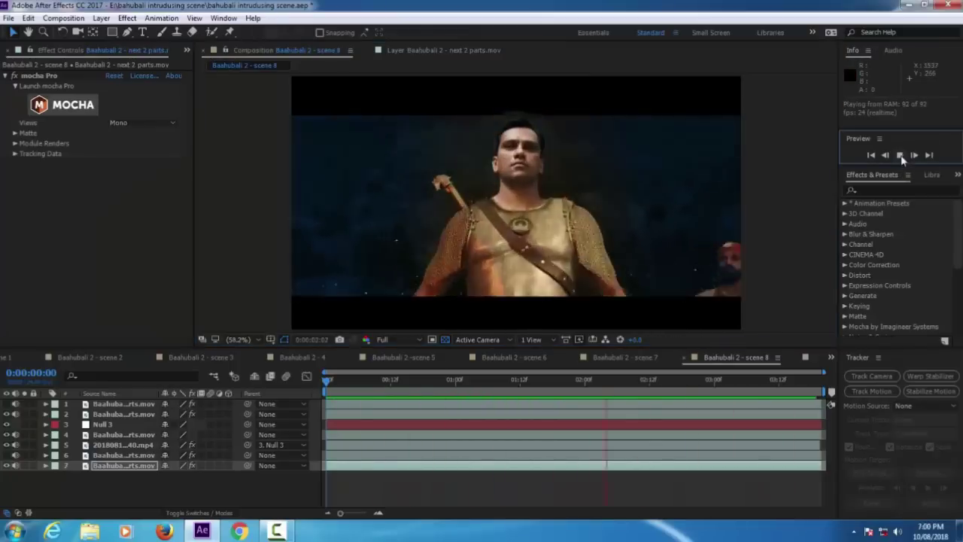
click(899, 154)
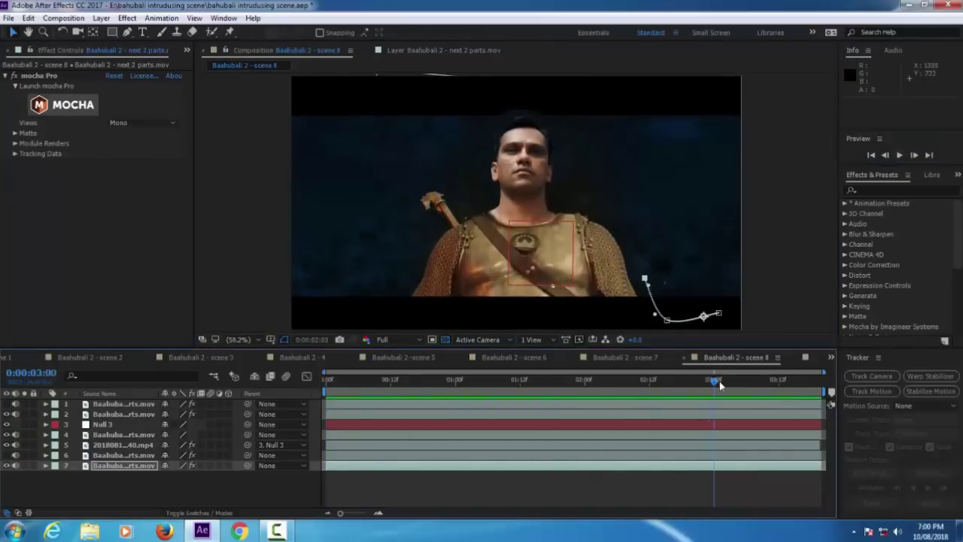
Try the lowest footage layer as a 3D layer, preview the scene, and switch its 3D option back off.
click(228, 465)
click(899, 154)
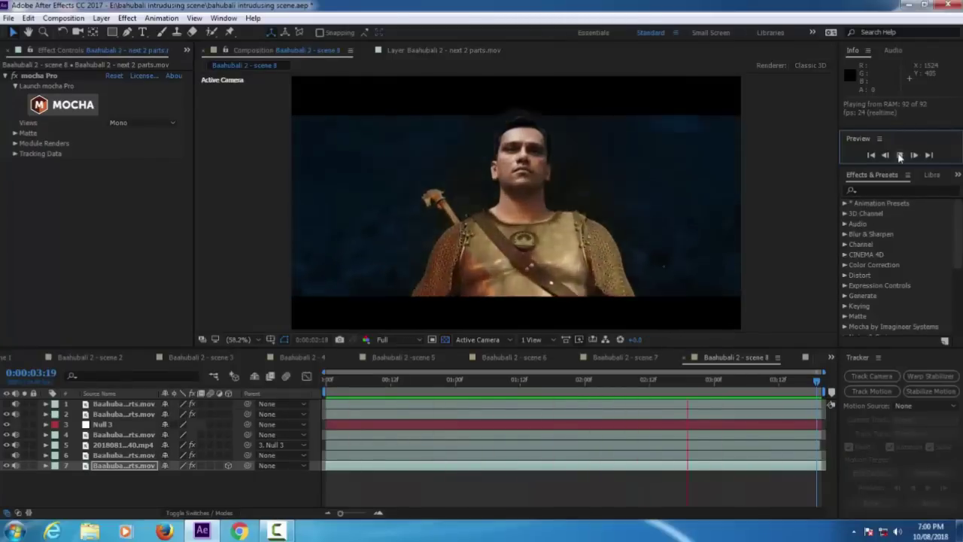
click(899, 155)
drag(337, 381, 319, 387)
click(114, 466)
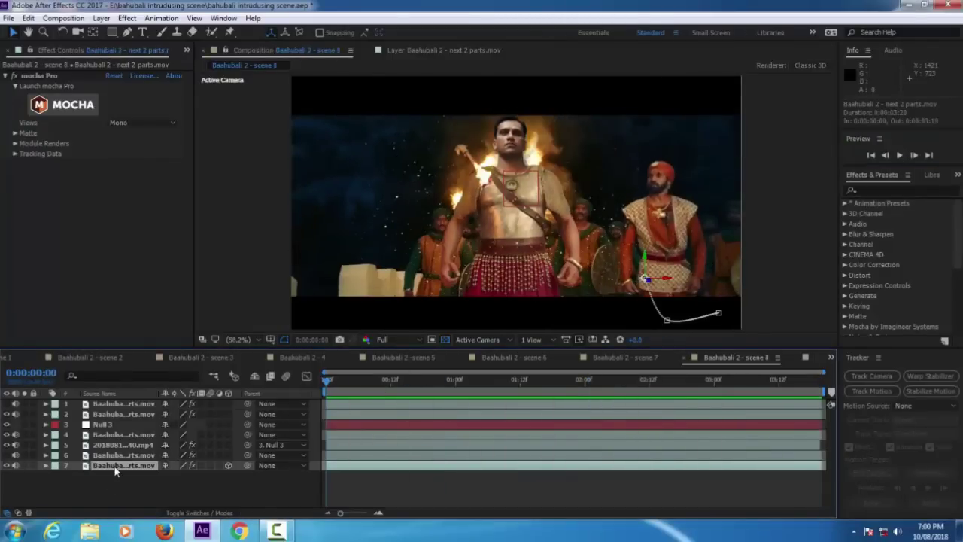
click(228, 465)
Play scene 8 again, check the frame at 0:00:00:14, and return to the start.
click(899, 154)
click(400, 382)
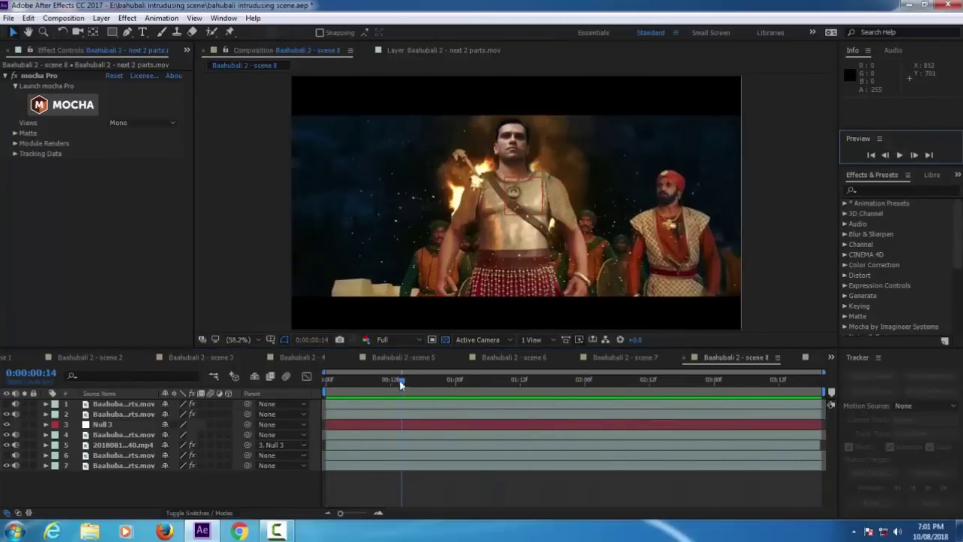
drag(400, 384, 324, 385)
Pre-compose all seven layers of scene 8 into one composition.
drag(123, 475, 111, 405)
click(101, 18)
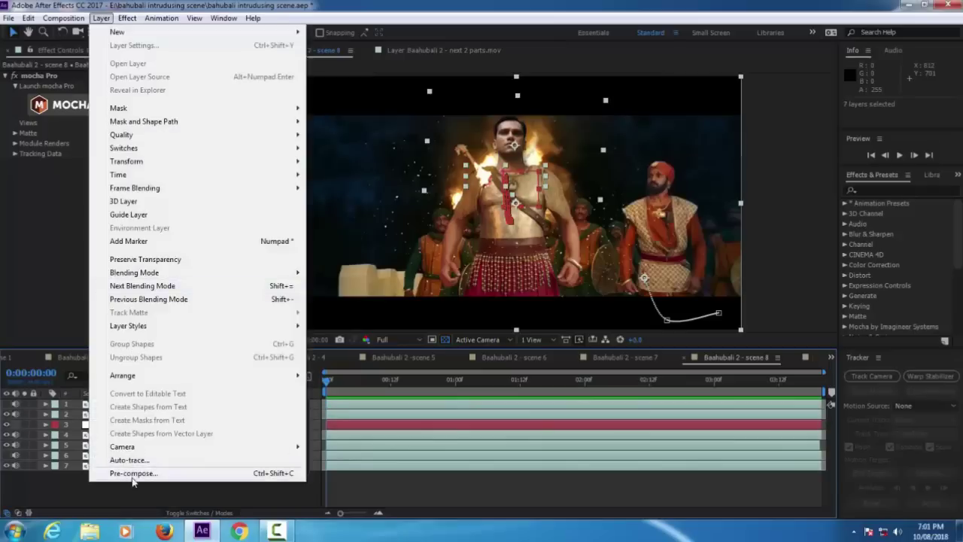
click(133, 473)
key(Return)
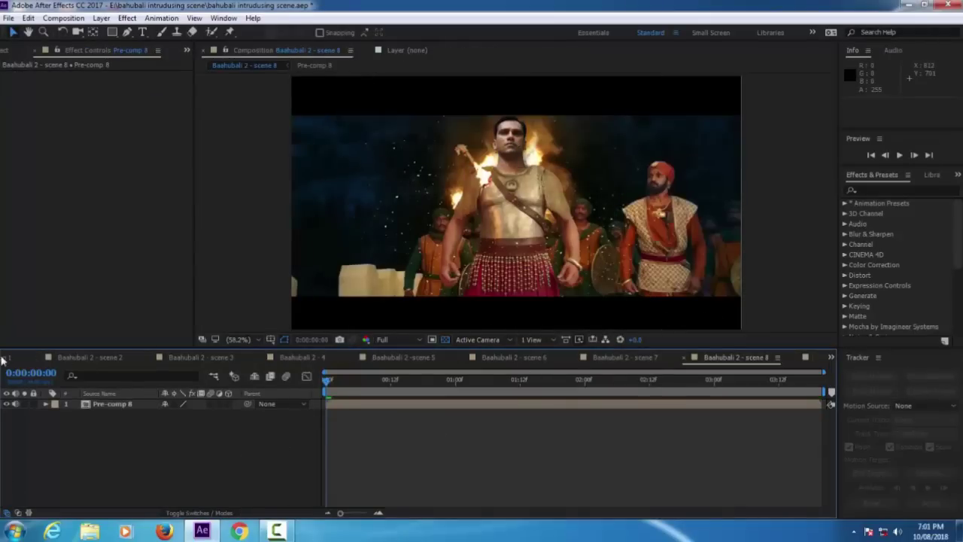
Open the Baahubali 2 - scene 1 composition, select its Pre-comp 1 layer, and save the project.
click(7, 357)
click(9, 358)
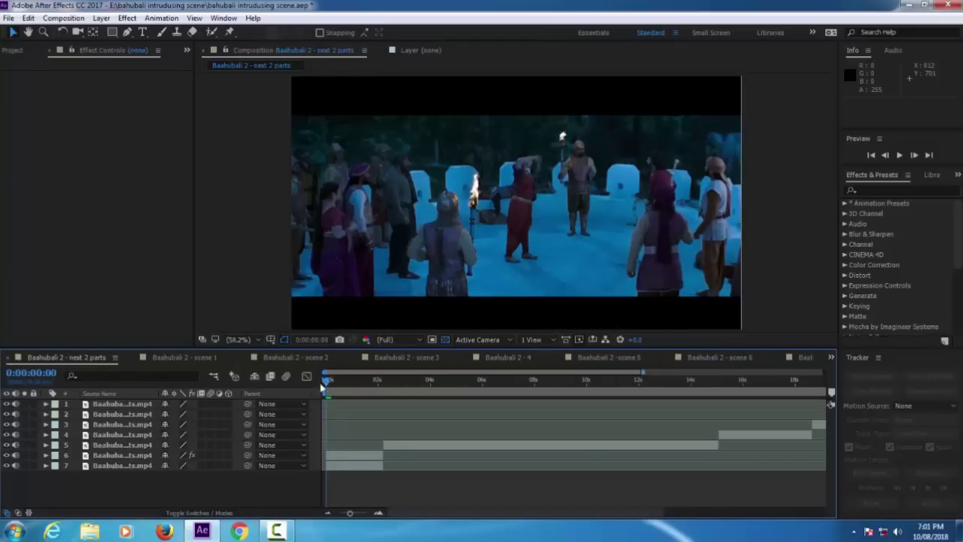
click(184, 356)
click(117, 404)
click(28, 18)
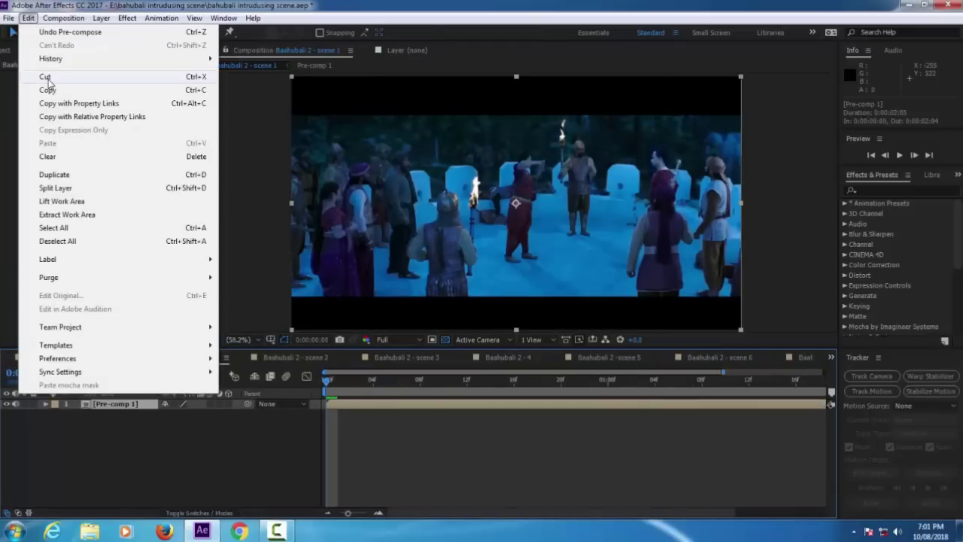
mouse_move(9, 18)
click(38, 144)
Copy Pre-comp 1 from scene 1 into the Baahubali 2 - next 2 parts composition, starting at 0:00:00:00.
click(29, 19)
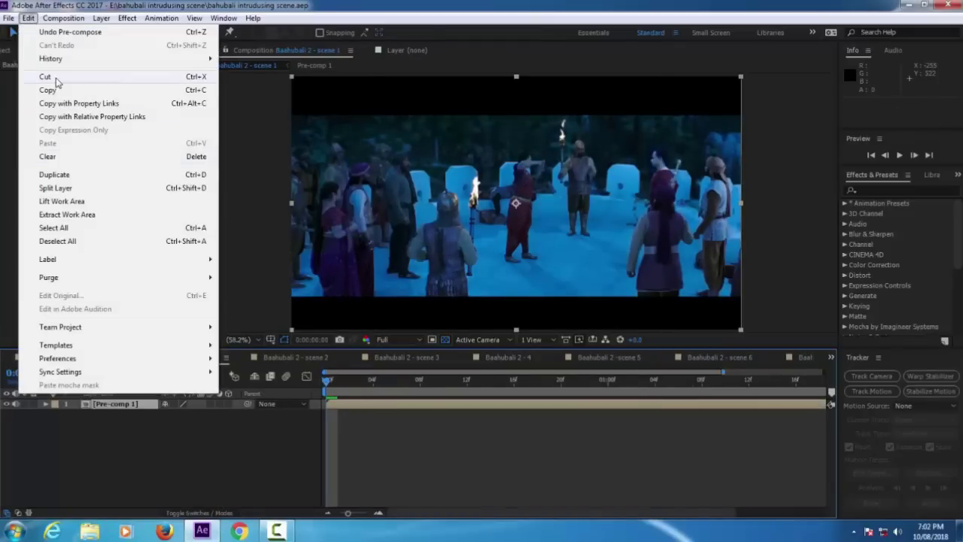
click(55, 90)
click(72, 358)
click(28, 17)
click(47, 140)
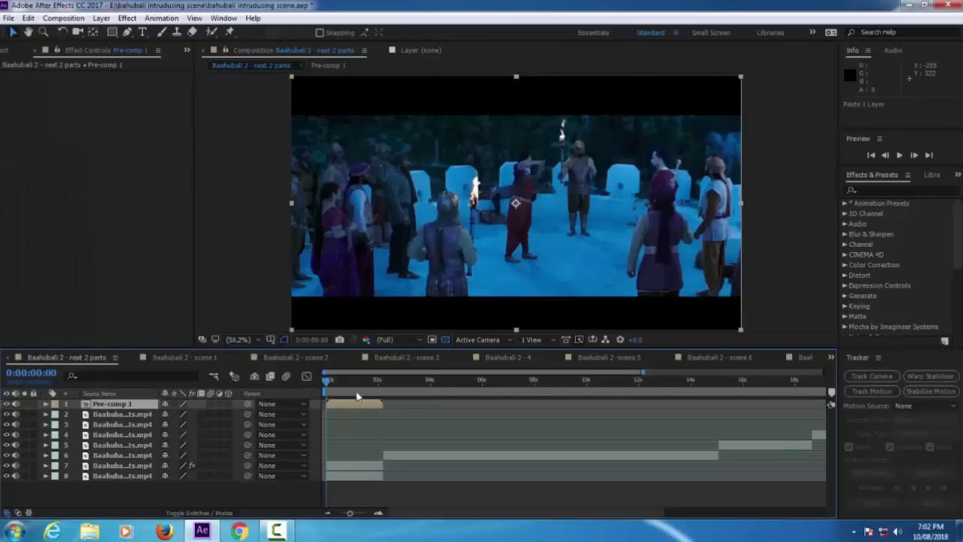
click(381, 392)
Copy Pre-comp 2 from scene 2 into the next 2 parts composition and start it at 0:00:02:05, after Pre-comp 1.
click(285, 358)
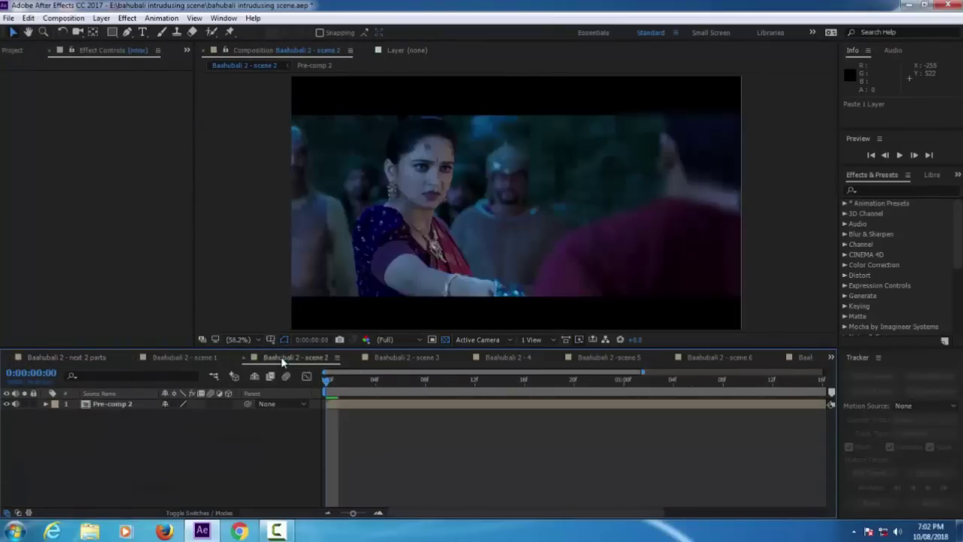
click(113, 404)
click(28, 17)
click(47, 90)
click(68, 358)
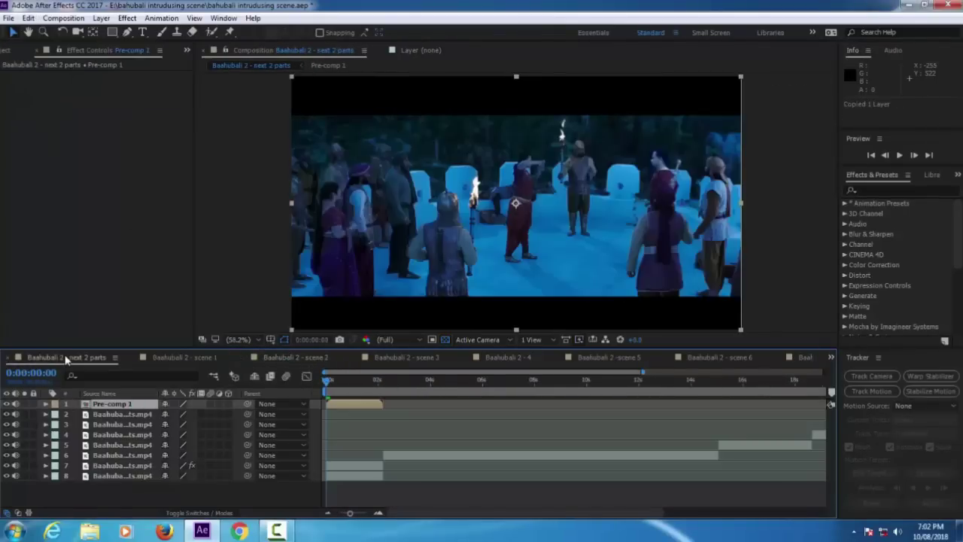
click(28, 18)
click(61, 146)
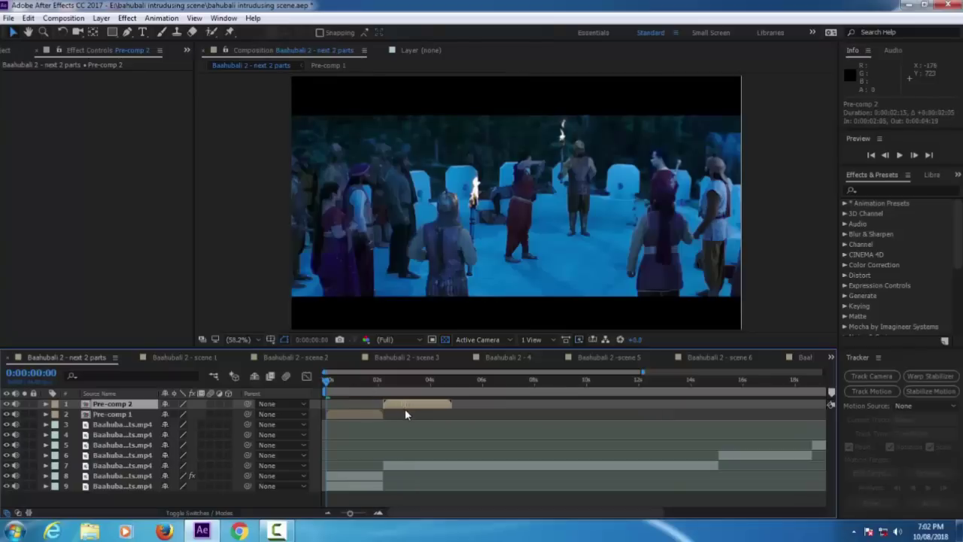
Copy Pre-comp 3 from scene 3 into the next 2 parts composition and start it at 0:00:04:21, after Pre-comp 2.
click(406, 357)
click(113, 404)
click(28, 18)
click(46, 90)
click(67, 357)
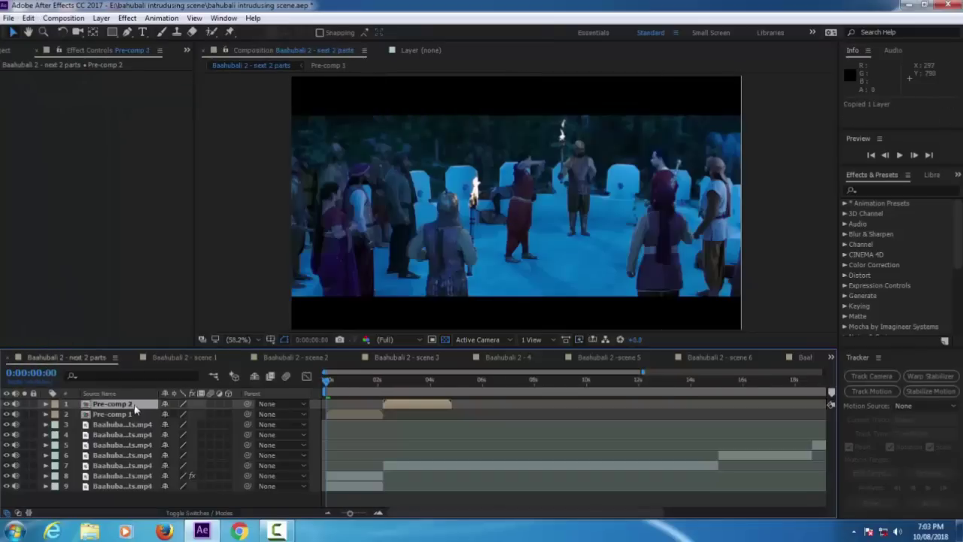
click(28, 18)
click(60, 146)
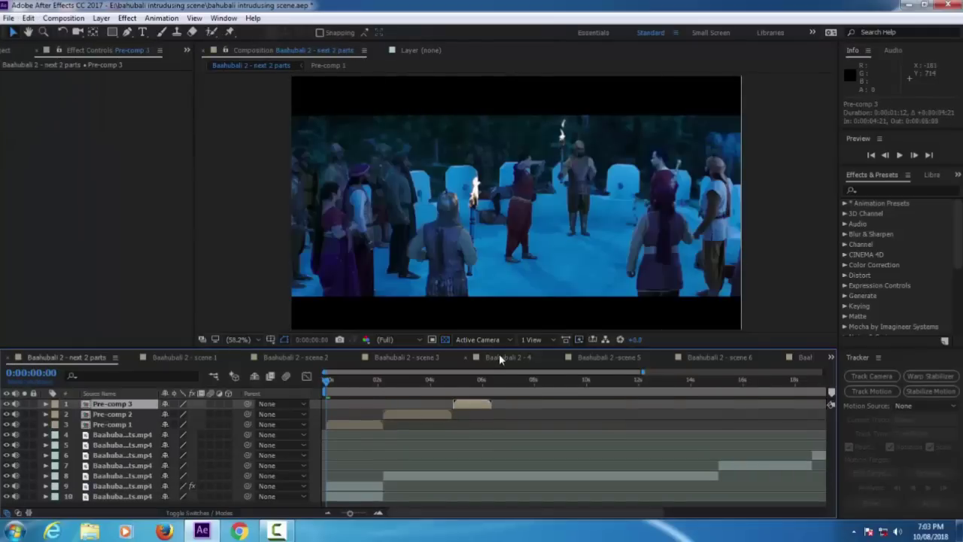
Copy Pre-comp 4 from Baahubali 2 - 4 into the next 2 parts composition and place it directly after Pre-comp 3.
click(499, 358)
click(112, 404)
click(28, 17)
click(47, 90)
click(68, 358)
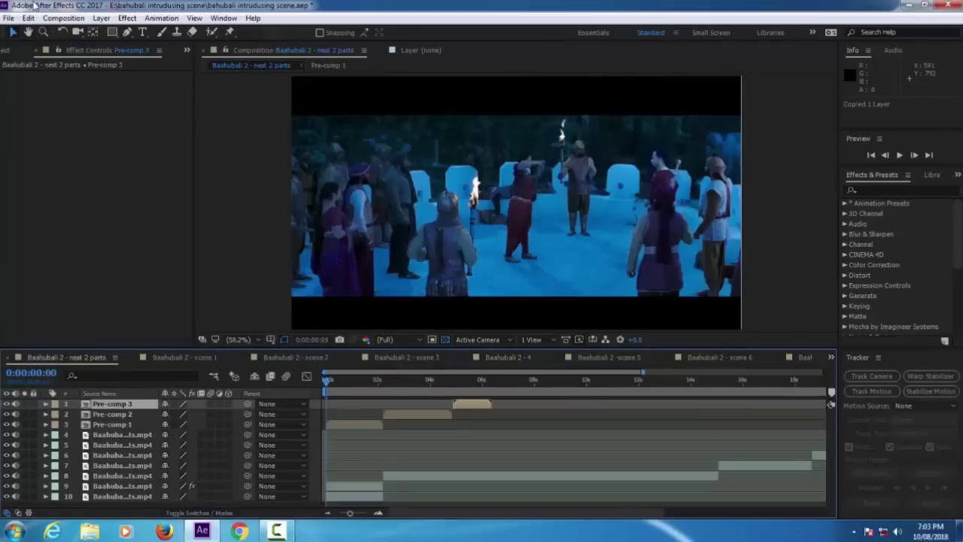
click(27, 18)
click(64, 146)
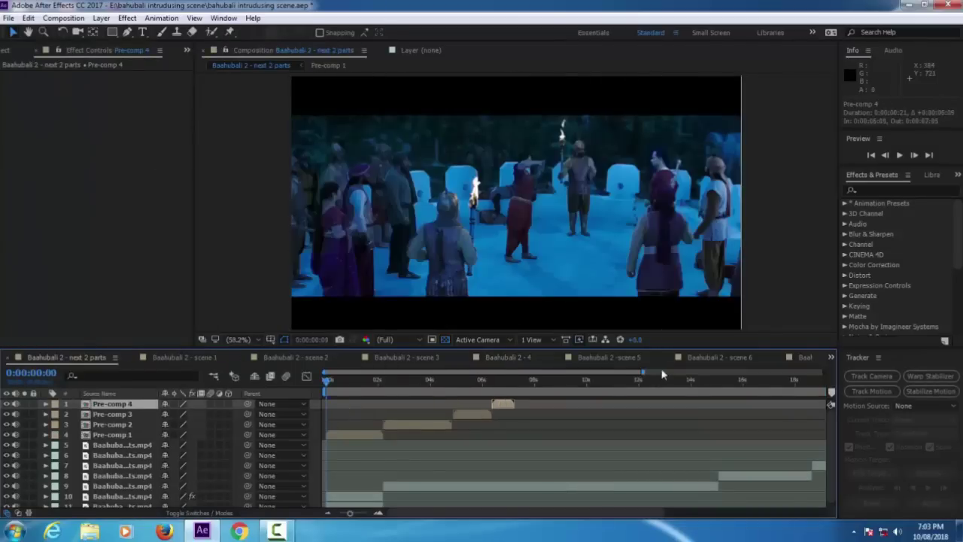
Copy Pre-comp 5 from scene 5 into the next 2 parts composition and start it at 0:00:07:07, after Pre-comp 4.
click(609, 358)
click(115, 404)
click(30, 18)
click(48, 89)
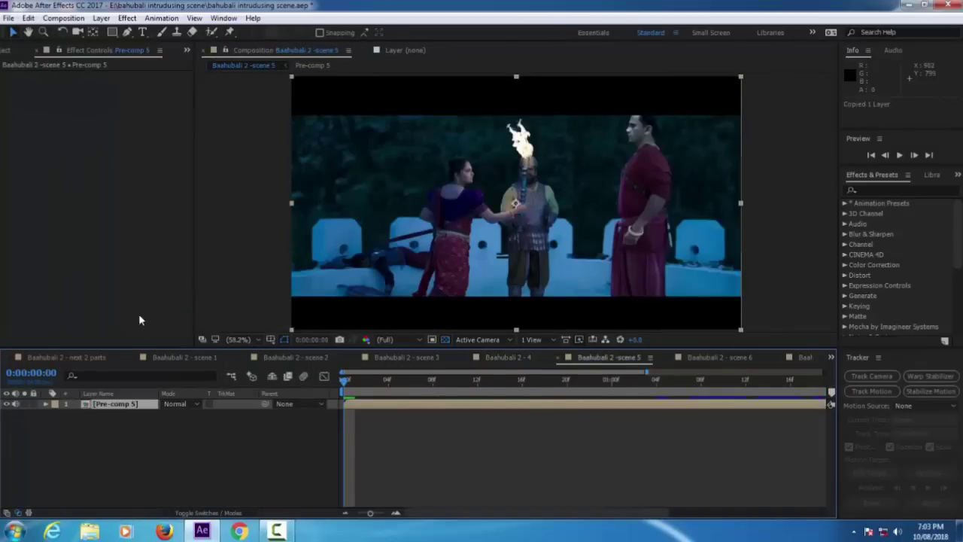
click(68, 358)
click(28, 18)
click(47, 143)
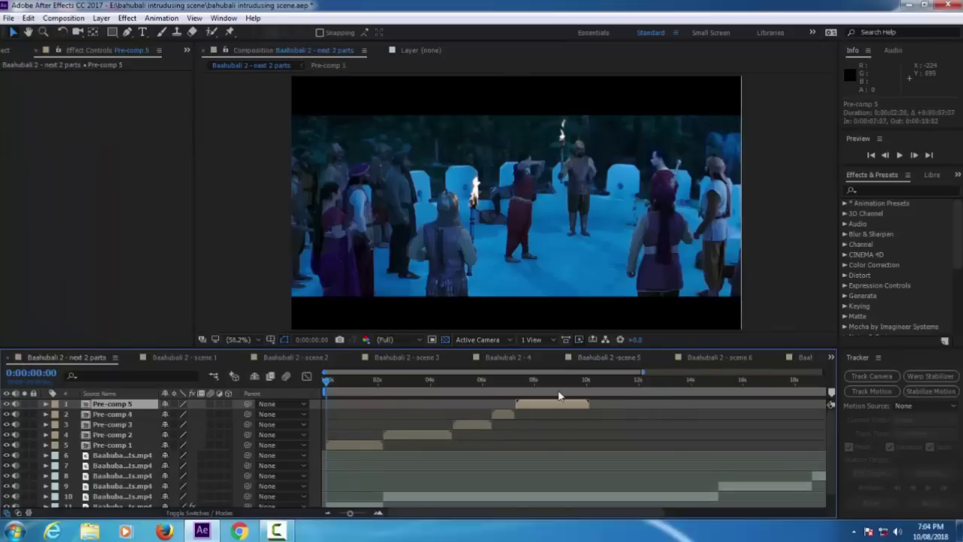
Copy Pre-comp 6 from scene 6 into the next 2 parts composition and place it directly after Pre-comp 5.
click(720, 357)
click(30, 19)
click(111, 403)
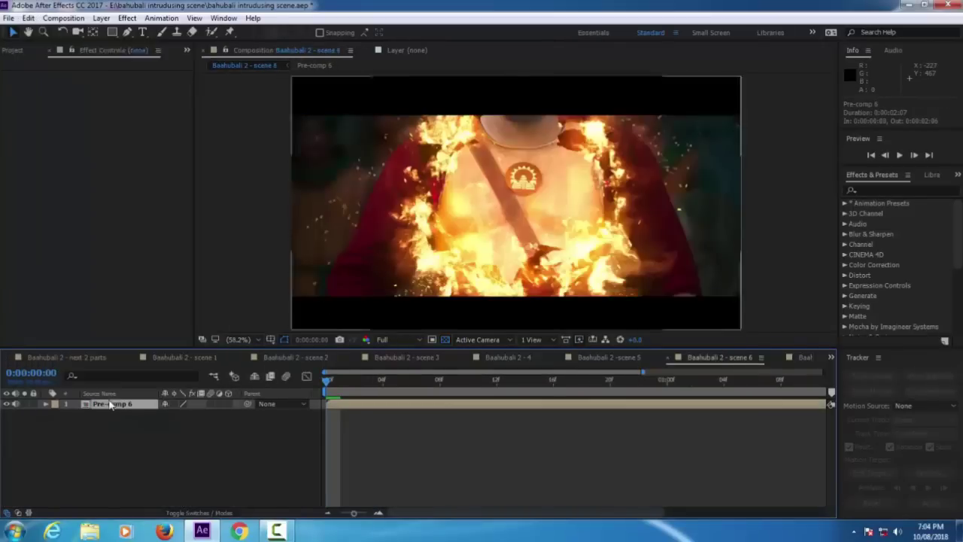
click(29, 18)
click(57, 91)
click(74, 358)
click(28, 18)
click(48, 143)
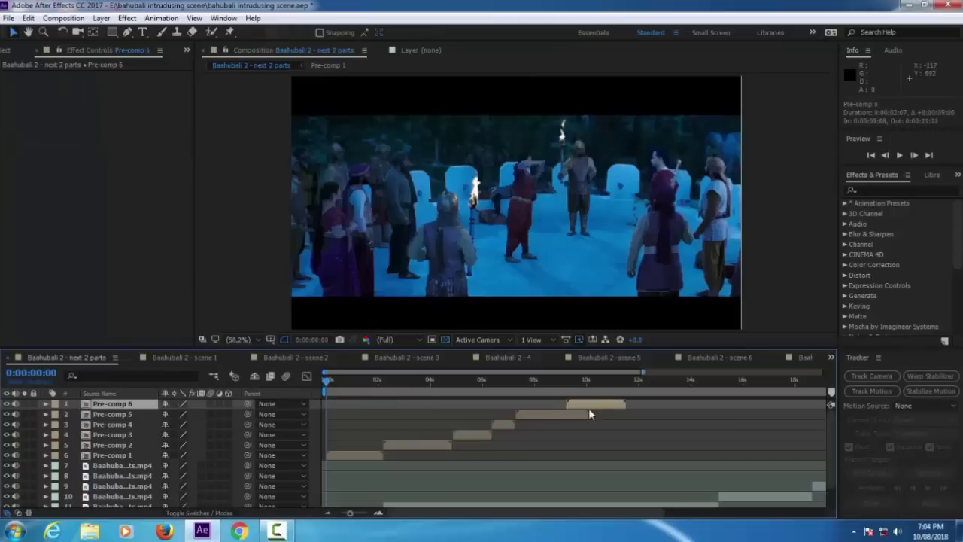
Copy Pre-comp 7 from scene 7 into the next 2 parts composition and place it directly after Pre-comp 6.
click(806, 359)
click(28, 18)
click(111, 403)
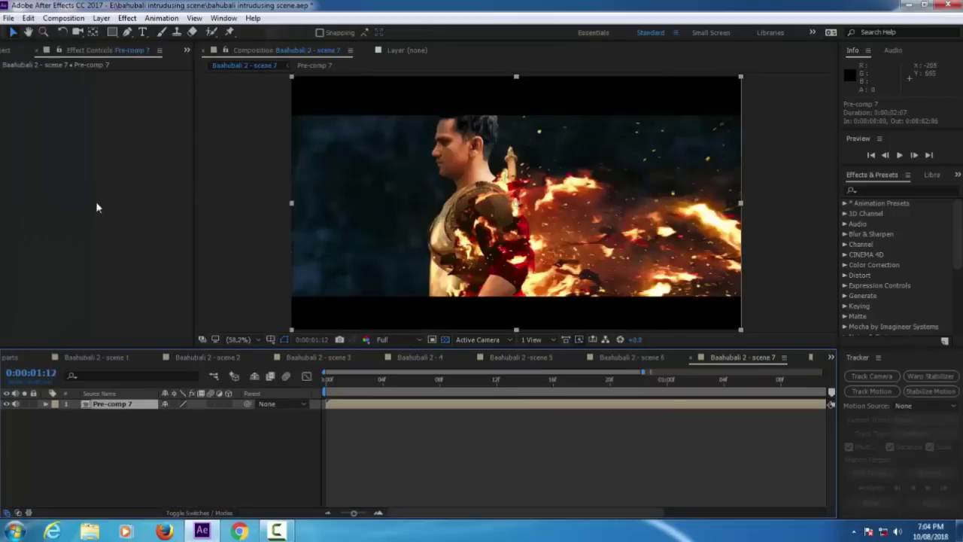
click(28, 18)
click(54, 91)
click(10, 357)
click(28, 18)
click(47, 143)
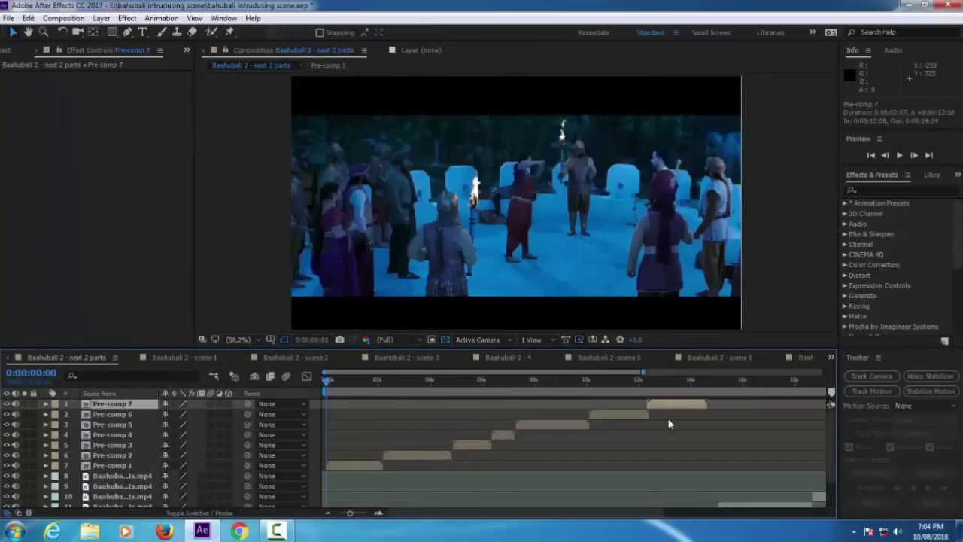
Copy Pre-comp 8 from scene 8 into the next 2 parts composition and place it directly after Pre-comp 7.
click(831, 357)
click(888, 478)
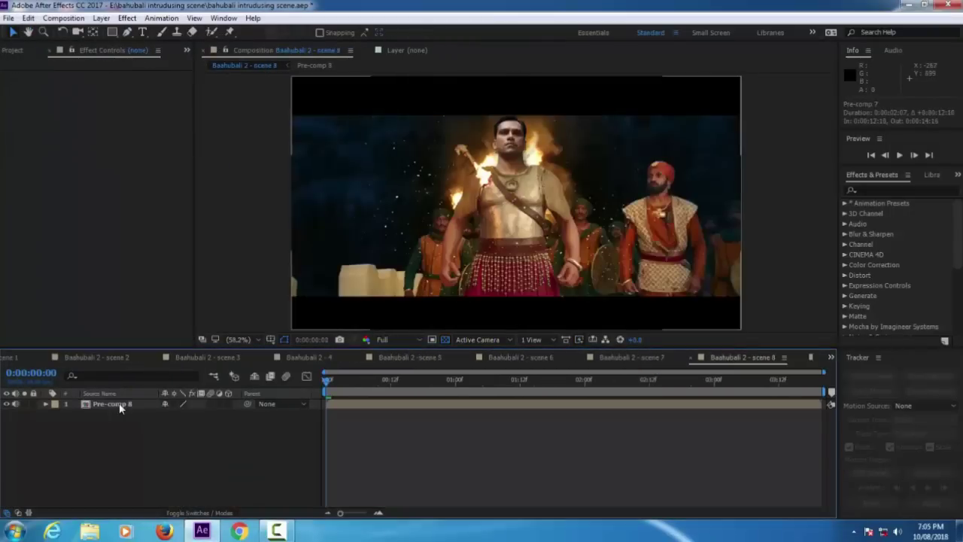
click(119, 403)
click(27, 19)
click(47, 90)
click(830, 357)
click(873, 372)
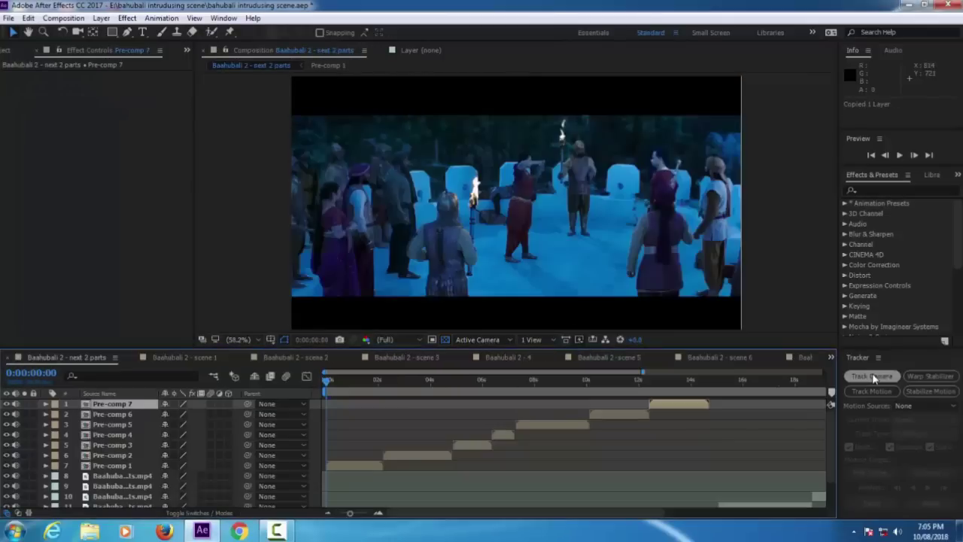
click(28, 18)
click(47, 143)
drag(355, 404, 738, 405)
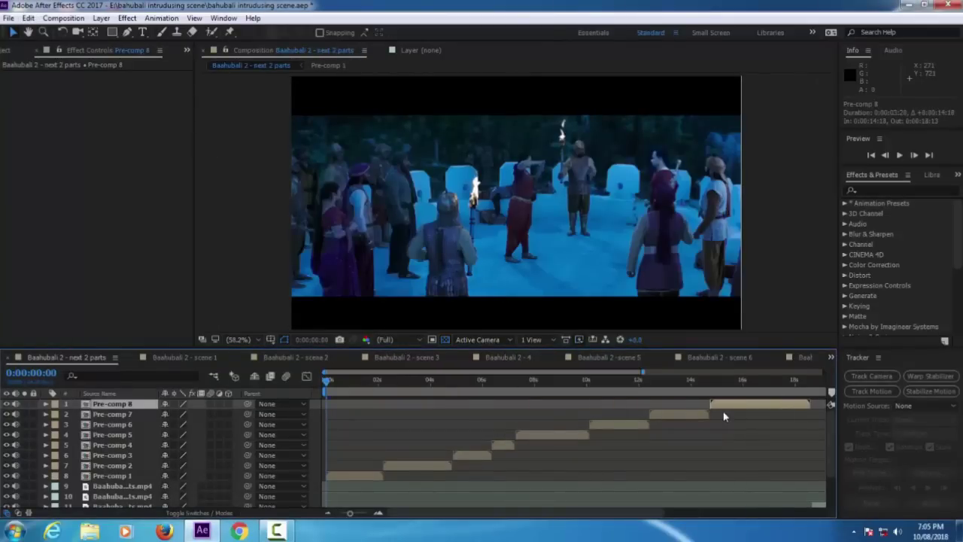
Close the gap after Pre-comp 2 by shifting Pre-comp 3 to start at 0:00:04:20.
drag(326, 383, 404, 387)
click(376, 513)
click(633, 385)
click(331, 513)
click(331, 515)
click(377, 514)
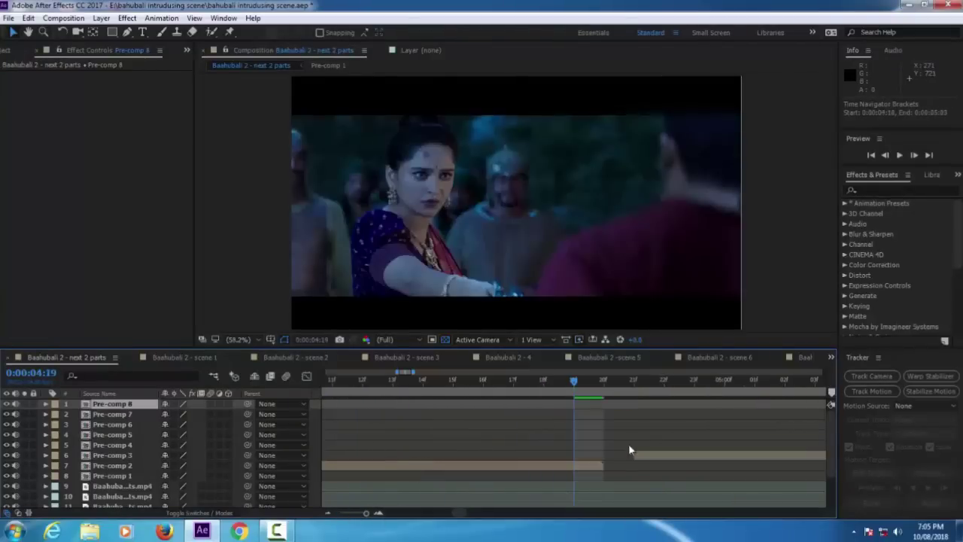
click(604, 385)
drag(668, 456, 645, 462)
Shift Pre-comp 4 back so it starts directly at the end of Pre-comp 3.
drag(366, 514, 335, 514)
drag(407, 383, 430, 385)
drag(340, 513, 376, 514)
drag(639, 446, 610, 450)
Shift Pre-comp 5 to start at 0:00:07:05, directly at the end of Pre-comp 4.
mouse_move(366, 512)
mouse_down()
mouse_move(340, 512)
mouse_move(376, 514)
mouse_up()
click(443, 384)
drag(658, 437, 595, 441)
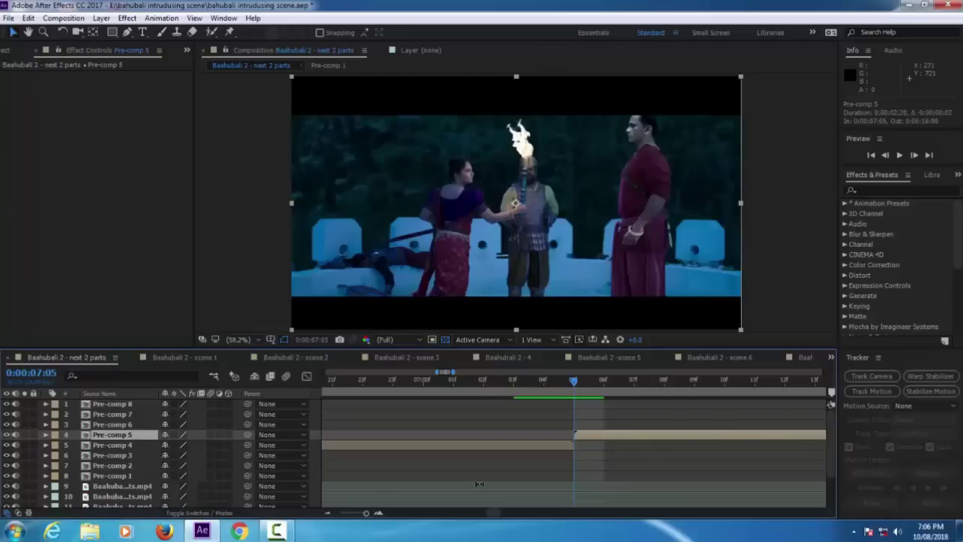
Shift Pre-comp 6 to start at 0:00:10:01, directly at the end of Pre-comp 5.
drag(376, 514, 340, 514)
drag(445, 383, 492, 390)
drag(340, 514, 376, 513)
drag(671, 425, 610, 425)
click(545, 385)
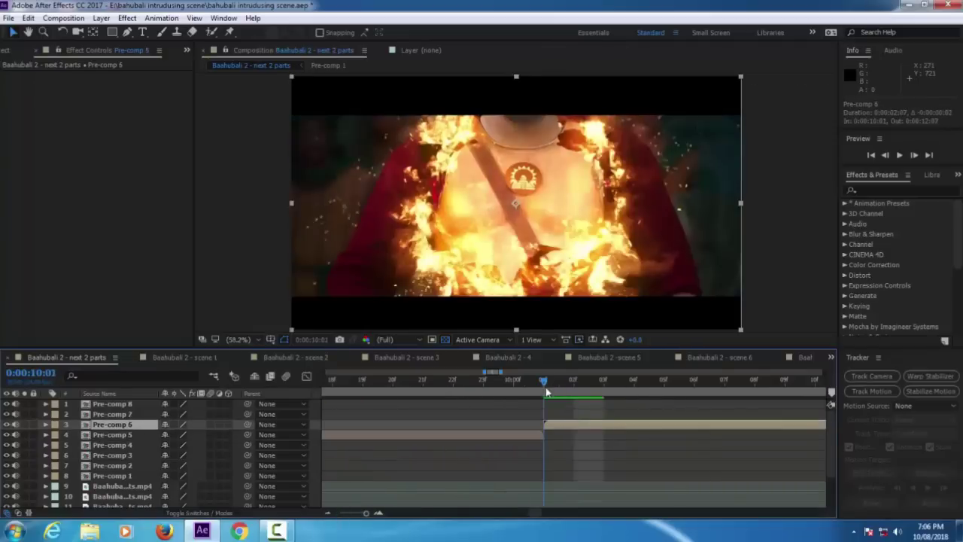
key(;)
Move Pre-comp 7 and Pre-comp 8 further along the timeline so both start at about 0:00:18:20.
click(528, 386)
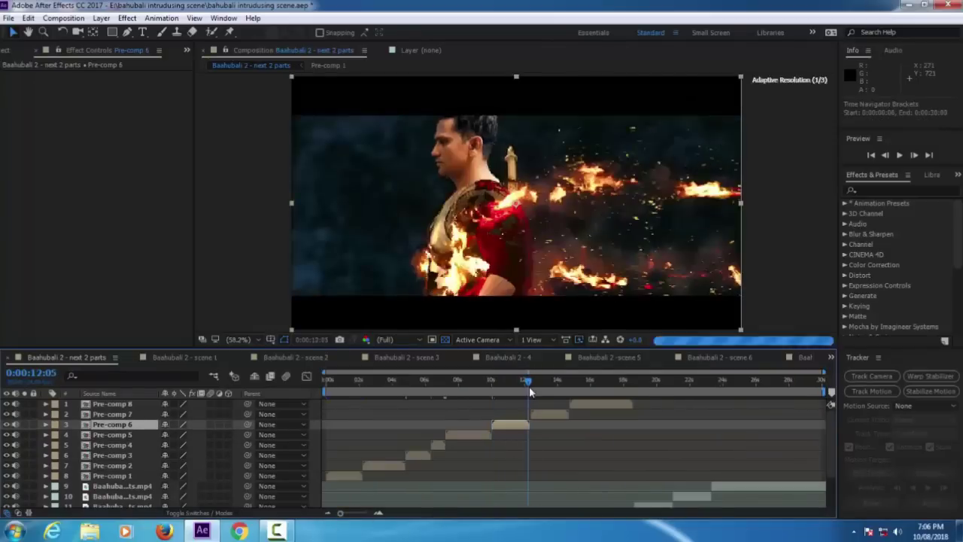
key(;)
click(900, 155)
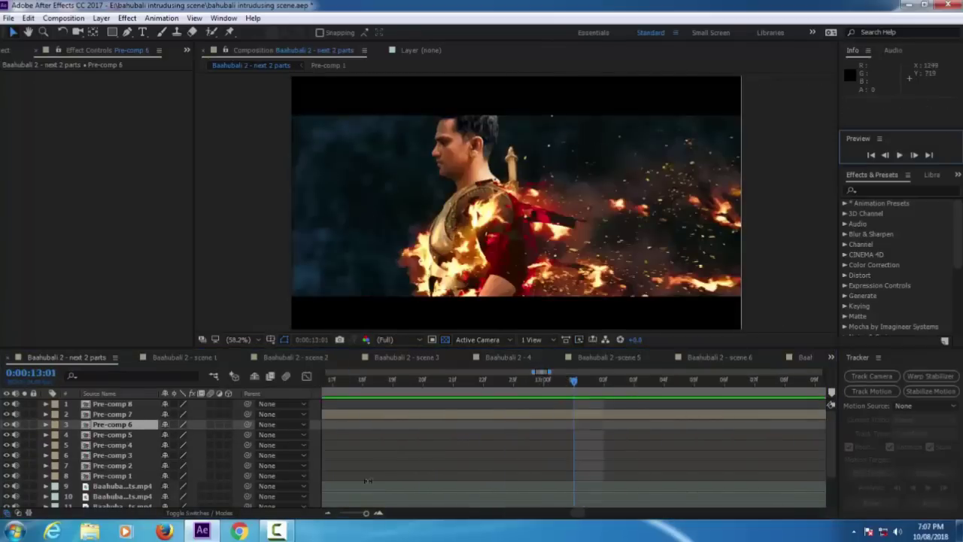
key(;)
click(574, 412)
click(530, 383)
drag(532, 384, 666, 405)
drag(591, 413, 629, 413)
Move Pre-comp 6 further along the timeline to start at about 0:00:16:08.
click(574, 383)
drag(574, 384, 662, 415)
click(913, 155)
drag(518, 424, 625, 433)
mouse_move(340, 513)
mouse_down()
mouse_move(375, 517)
mouse_move(340, 514)
mouse_up()
Examine the footage frame by frame around 0:00:10:02 to find where the Pre-comp 5 shot should end.
drag(594, 384, 491, 401)
click(885, 156)
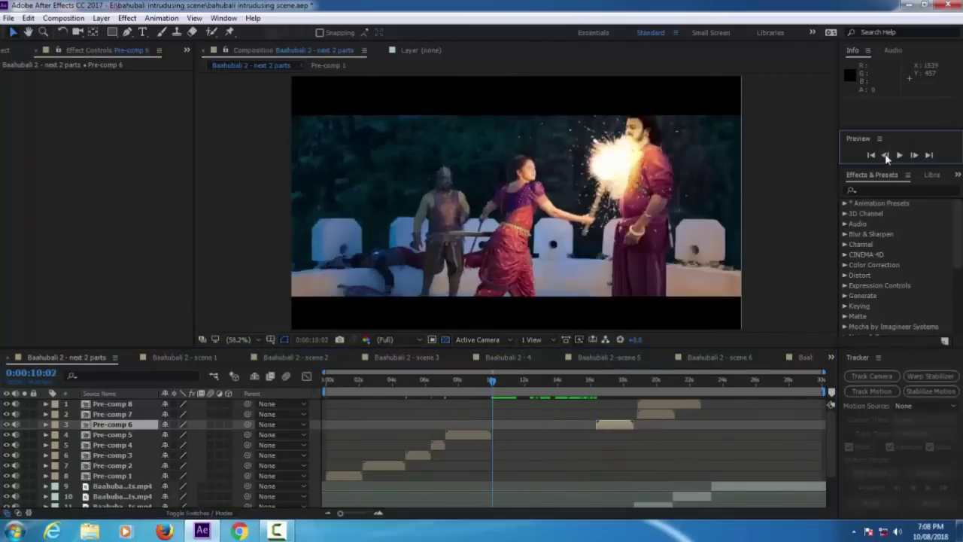
click(885, 156)
click(885, 157)
click(914, 155)
click(914, 155)
click(914, 155)
click(914, 156)
click(914, 156)
click(886, 157)
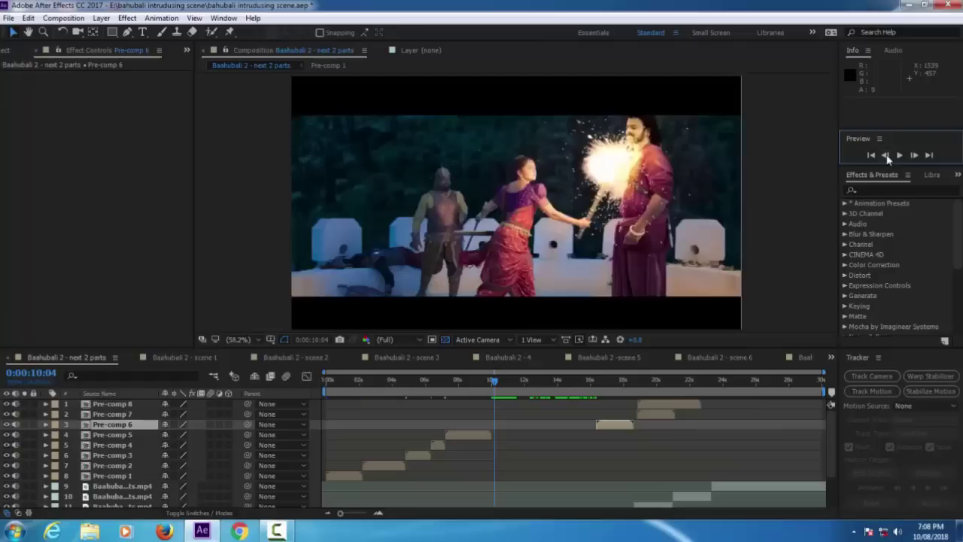
Shift Pre-comp 5 so its end lines up with 0:00:10:04.
click(474, 434)
drag(340, 514, 349, 514)
drag(540, 436, 523, 441)
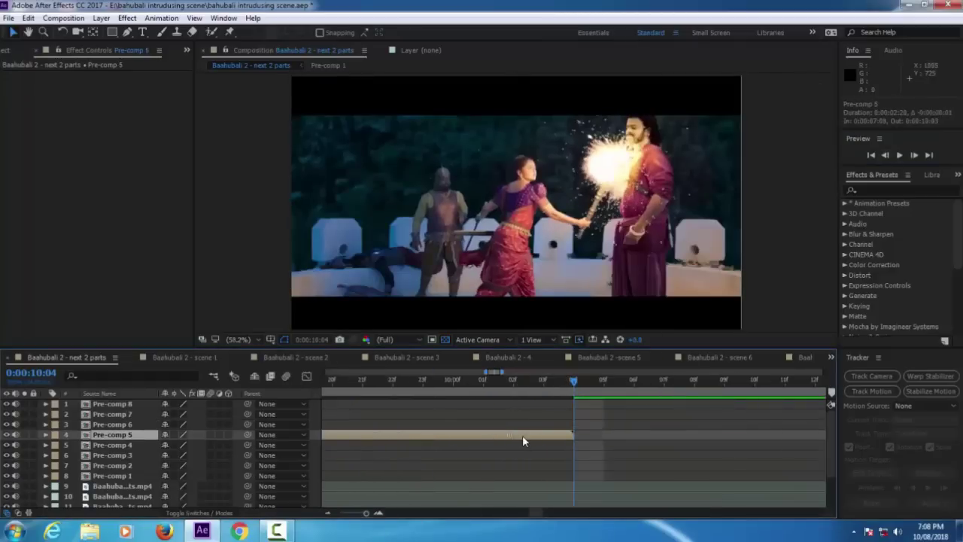
Time-stretch Pre-comp 5 by a factor of 103 and shift it to start at 0:00:07:07.
right_click(524, 435)
mouse_move(490, 97)
click(722, 124)
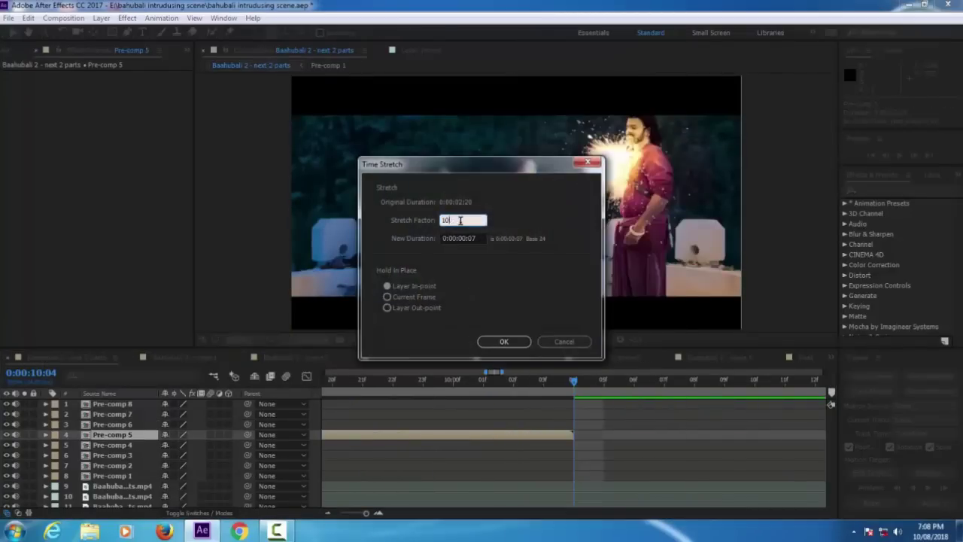
text(10)
click(504, 341)
right_click(532, 437)
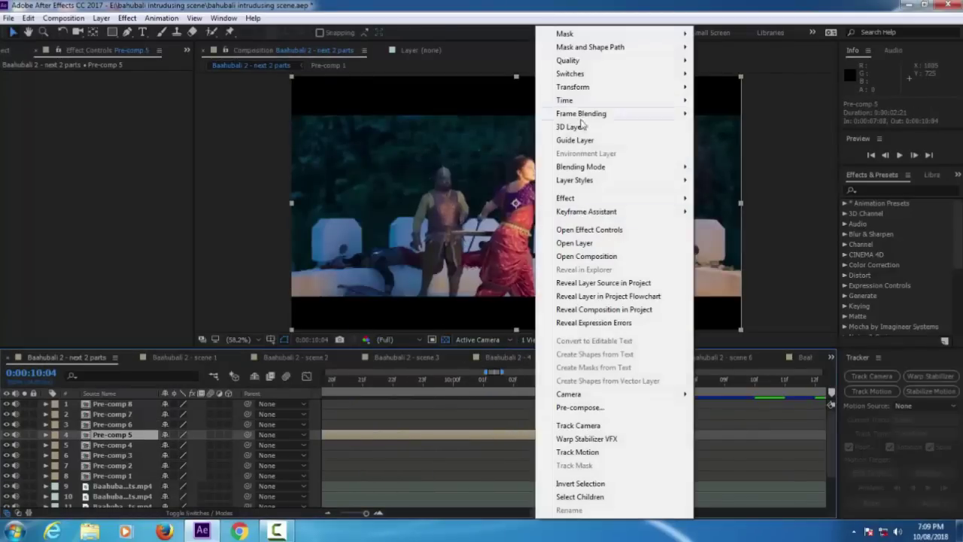
mouse_move(583, 100)
click(722, 125)
text(103)
key(Return)
drag(545, 435, 527, 434)
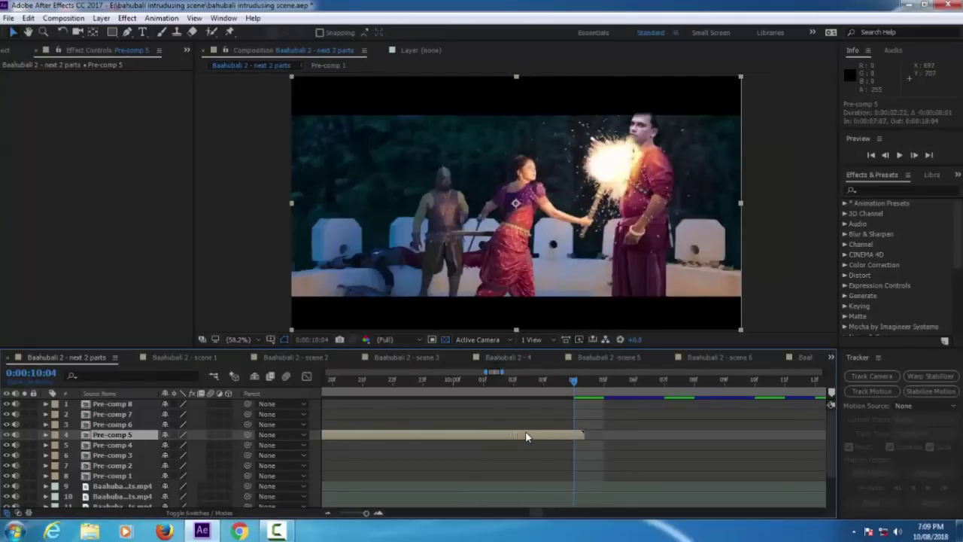
Shift Pre-comp 4 to start at 0:00:06:10 so it ends where Pre-comp 5 begins, and keep Pre-comp 5 visible.
drag(576, 384, 581, 388)
mouse_move(367, 515)
mouse_down()
mouse_move(343, 515)
mouse_move(368, 515)
mouse_up()
click(446, 381)
key(Page_Down)
key(Page_Down)
key(Page_Down)
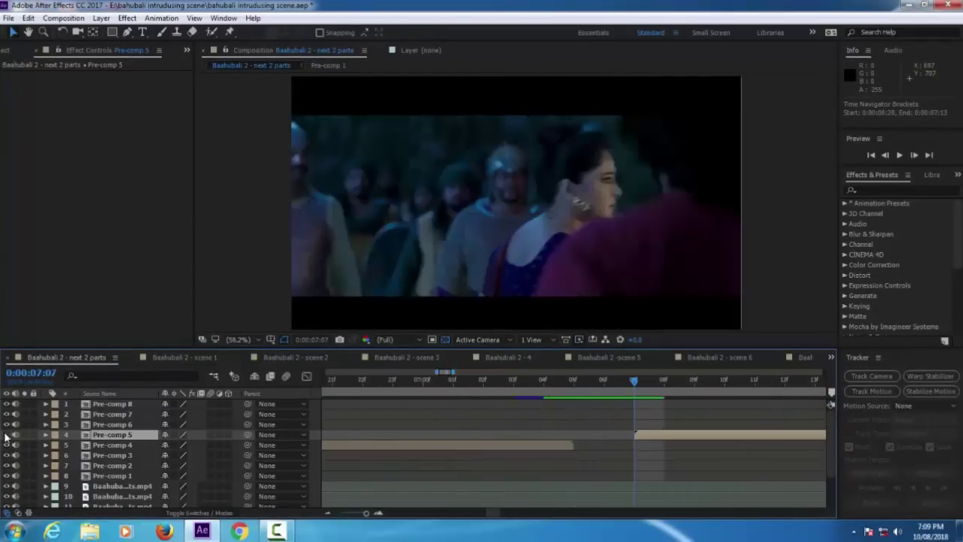
key(Page_Up)
drag(574, 447, 634, 446)
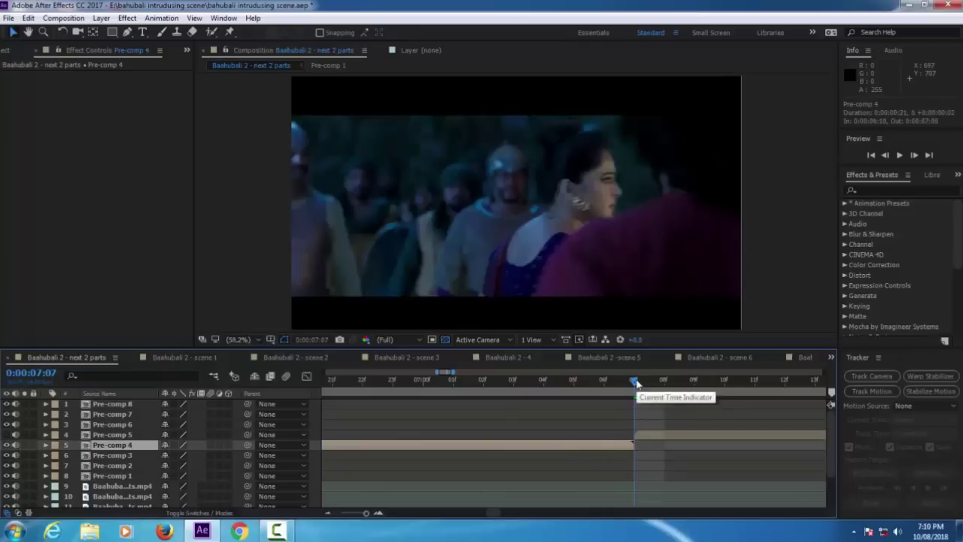
click(7, 435)
click(887, 155)
click(622, 384)
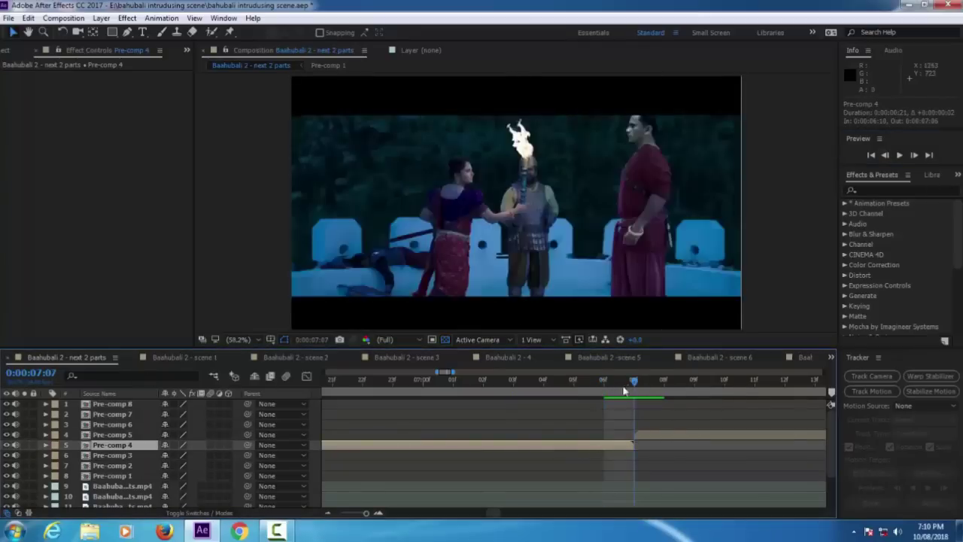
key(Page_Up)
key(Page_Up)
key(Page_Up)
Hide Pre-comp 3 to find its shot's last frame in the footage, and shift it to end at 0:00:06:09.
drag(366, 513, 342, 513)
drag(445, 383, 431, 383)
drag(342, 513, 366, 513)
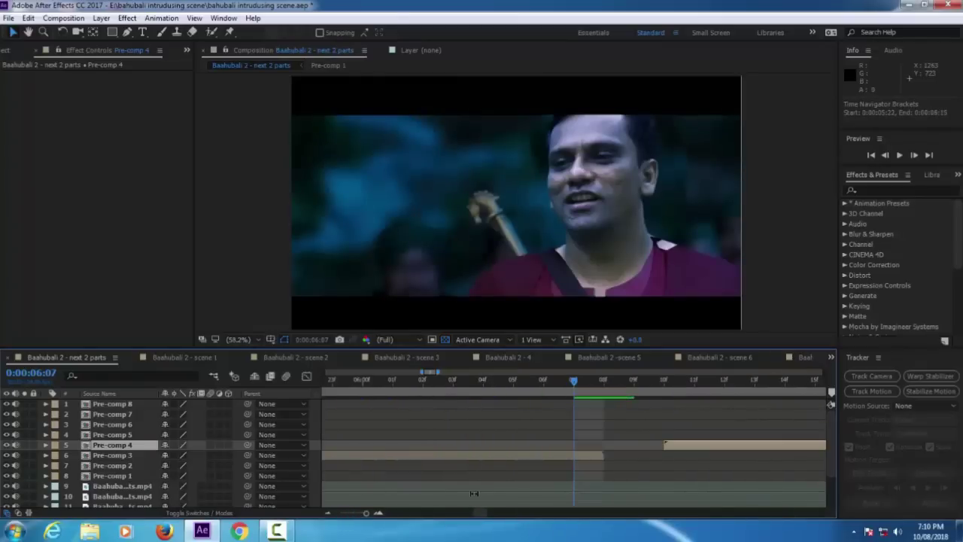
click(113, 455)
click(7, 455)
click(913, 156)
click(913, 155)
click(913, 156)
click(886, 156)
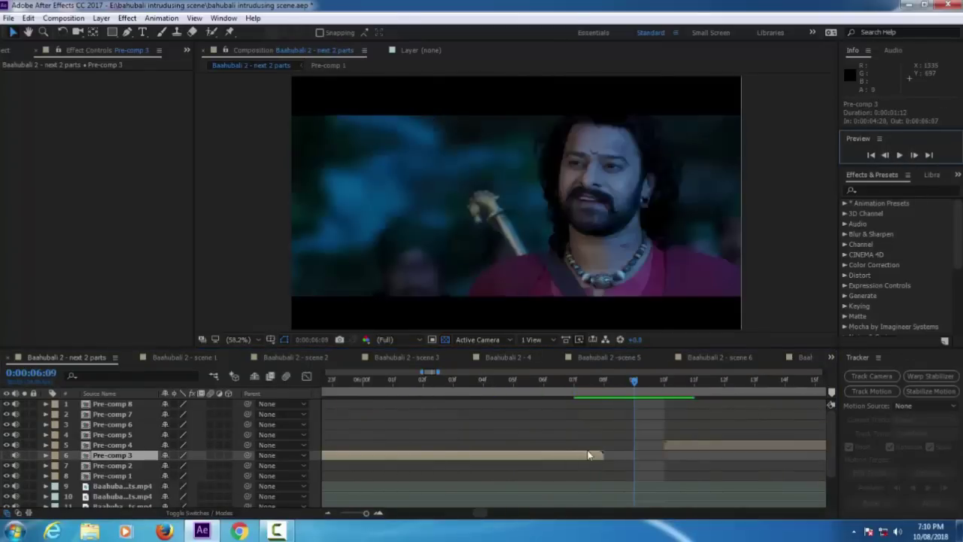
Time-stretch Pre-comp 4 slightly and start it at 0:00:06:09, directly after Pre-comp 3.
right_click(678, 445)
mouse_move(824, 157)
click(564, 127)
text(10)
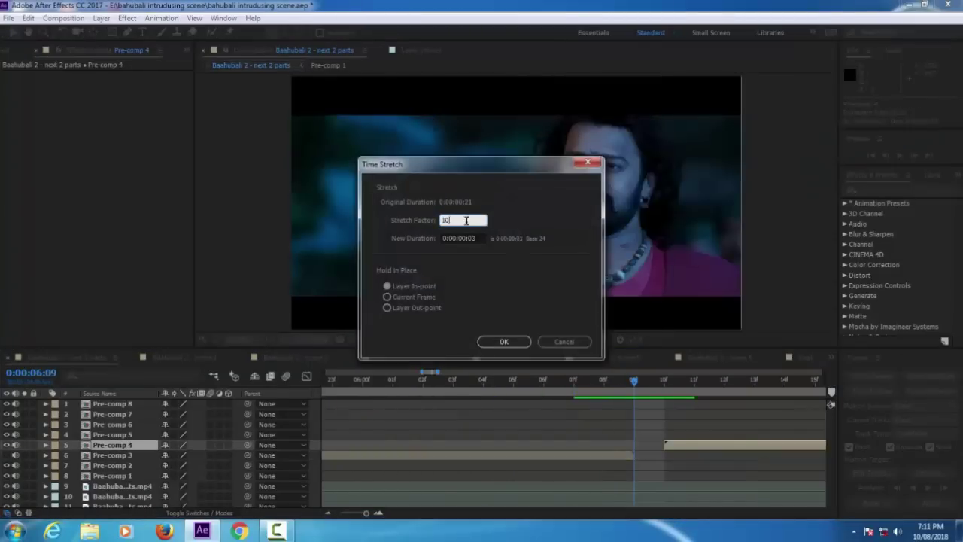
text(0)
click(507, 341)
key(bracketleft)
Check the frames around 0:00:07:06 at the cut from Pre-comp 4 to Pre-comp 5.
drag(366, 513, 340, 513)
drag(432, 382, 446, 382)
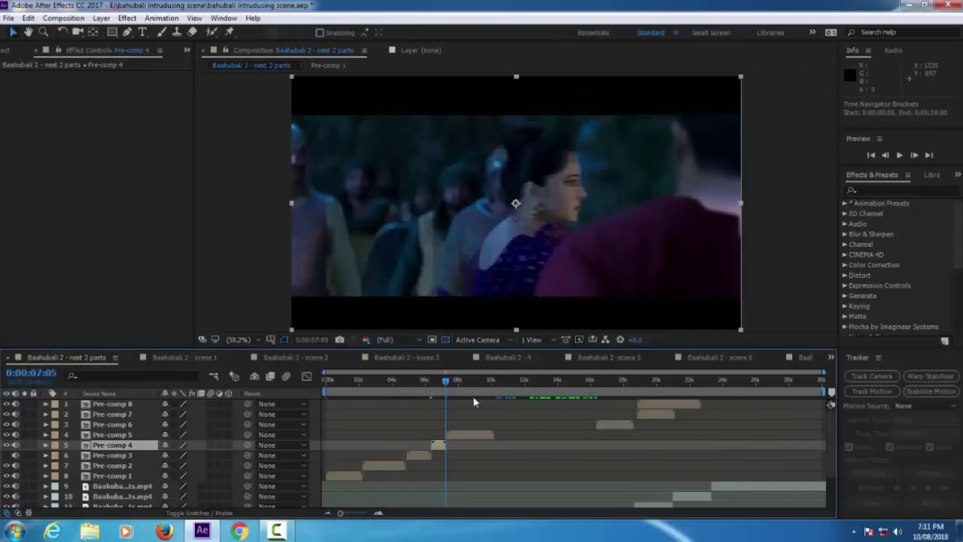
key(;)
click(913, 155)
click(913, 155)
click(885, 155)
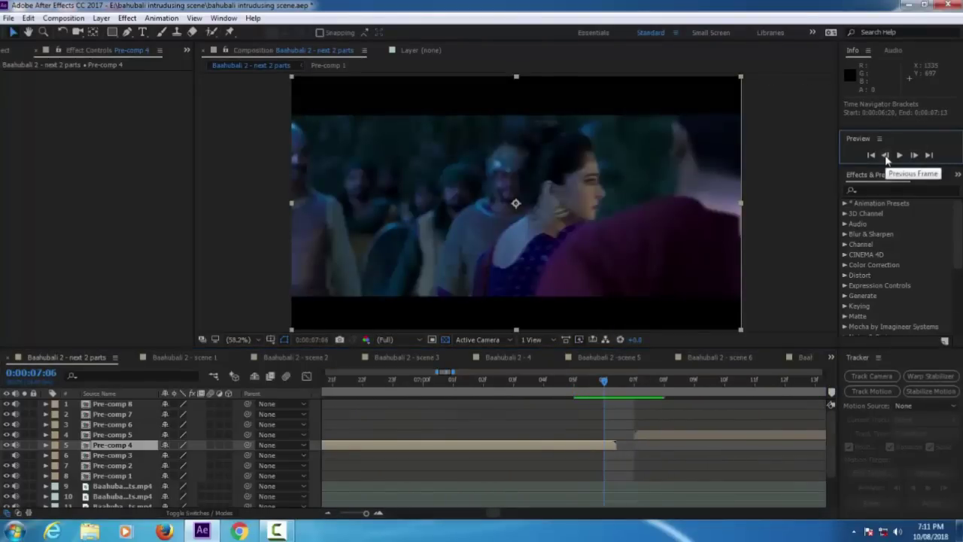
click(913, 155)
click(885, 155)
Time-stretch Pre-comp 2 so it reaches the start of Pre-comp 3 at 0:00:04:21.
drag(365, 513, 340, 513)
drag(447, 382, 407, 382)
drag(340, 514, 376, 514)
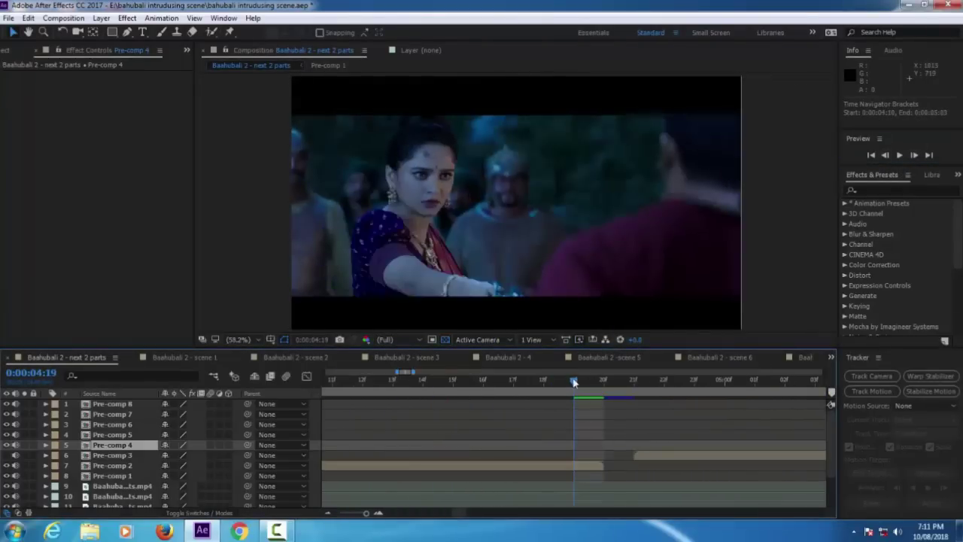
drag(574, 382, 634, 382)
click(585, 465)
right_click(584, 465)
mouse_move(626, 106)
click(793, 125)
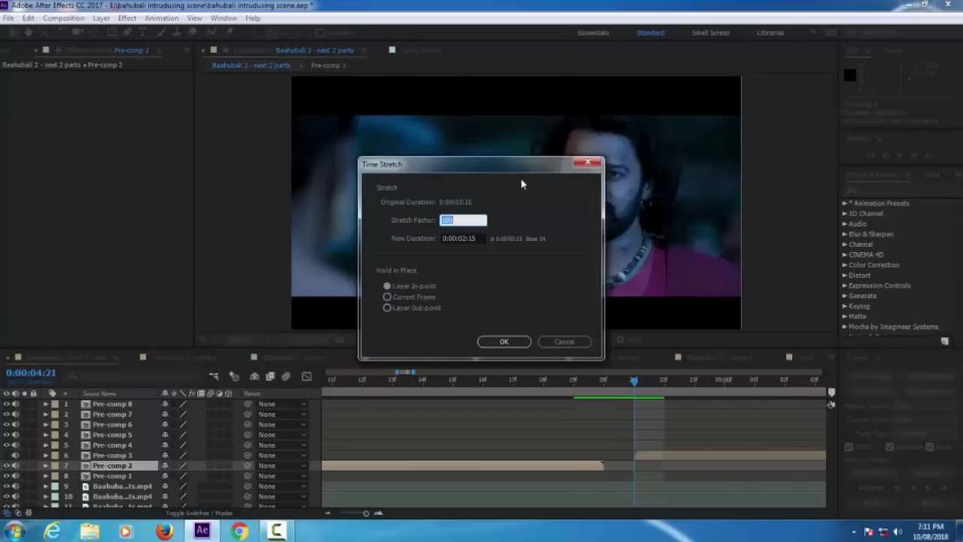
click(524, 344)
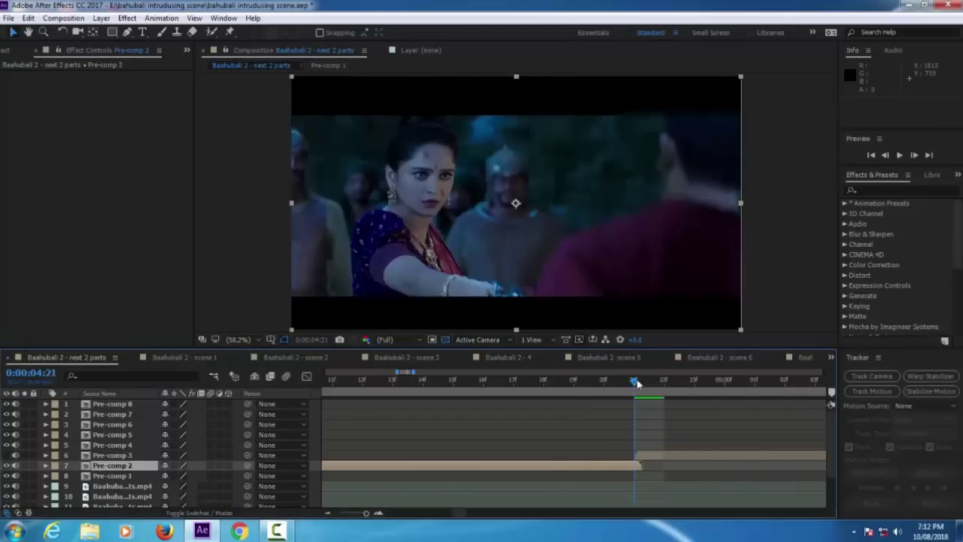
Make Pre-comp 3 visible again and check the cut between Pre-comp 1 and Pre-comp 2.
drag(636, 382, 365, 384)
click(7, 455)
double_click(407, 372)
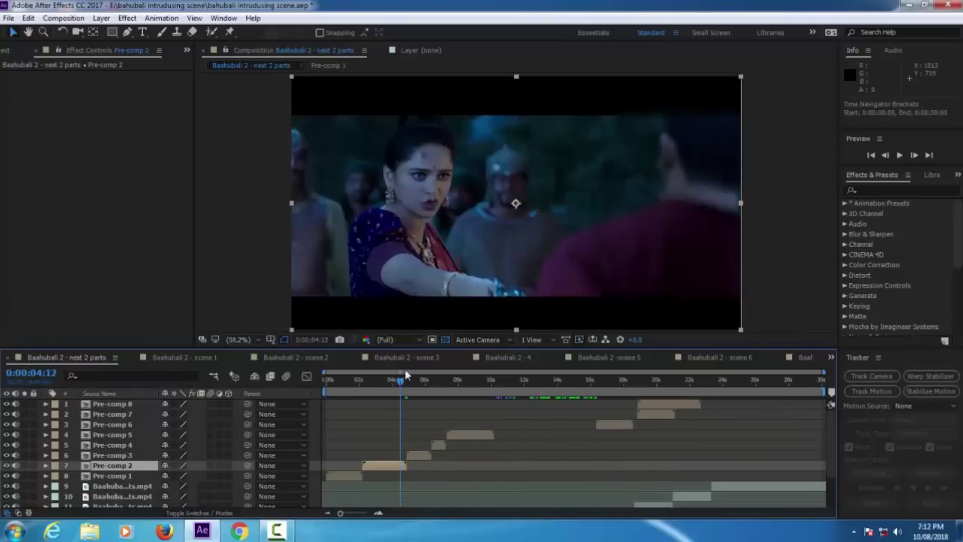
click(361, 381)
drag(341, 513, 366, 513)
drag(575, 382, 324, 399)
drag(366, 513, 340, 513)
Time-stretch Pre-comp 6 slightly so it reaches the cut at 0:00:18:16, and check the frames around its end.
drag(343, 382, 595, 390)
click(913, 155)
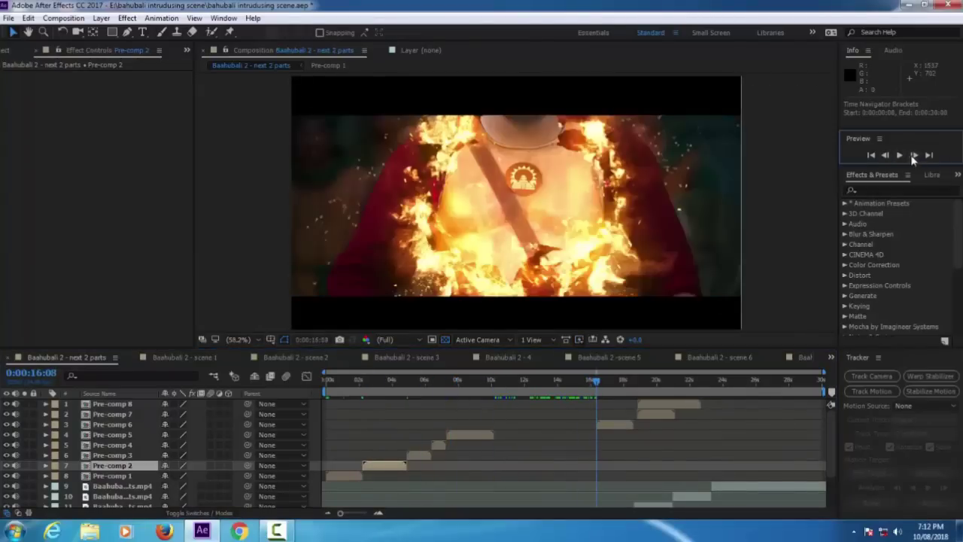
click(912, 155)
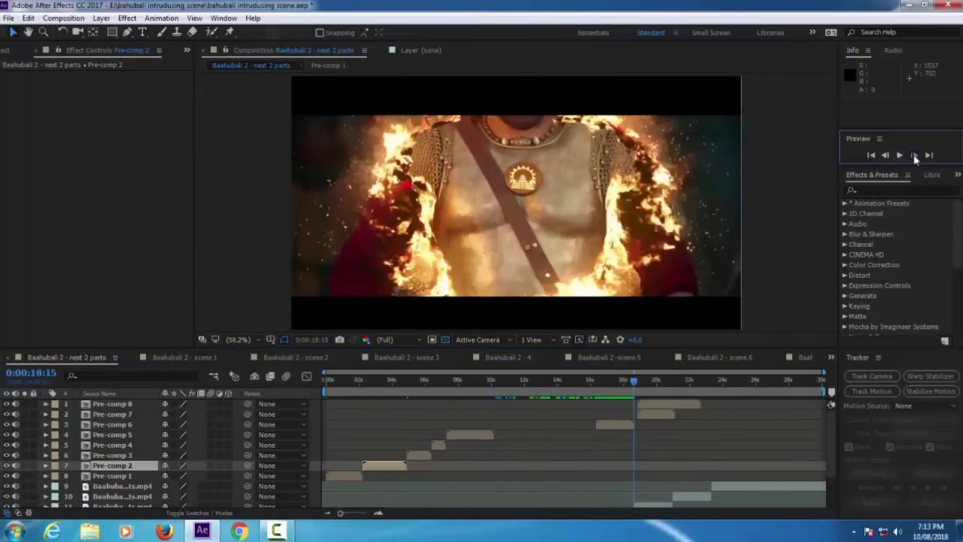
click(914, 155)
key(;)
click(465, 422)
right_click(475, 424)
mouse_move(494, 101)
click(681, 128)
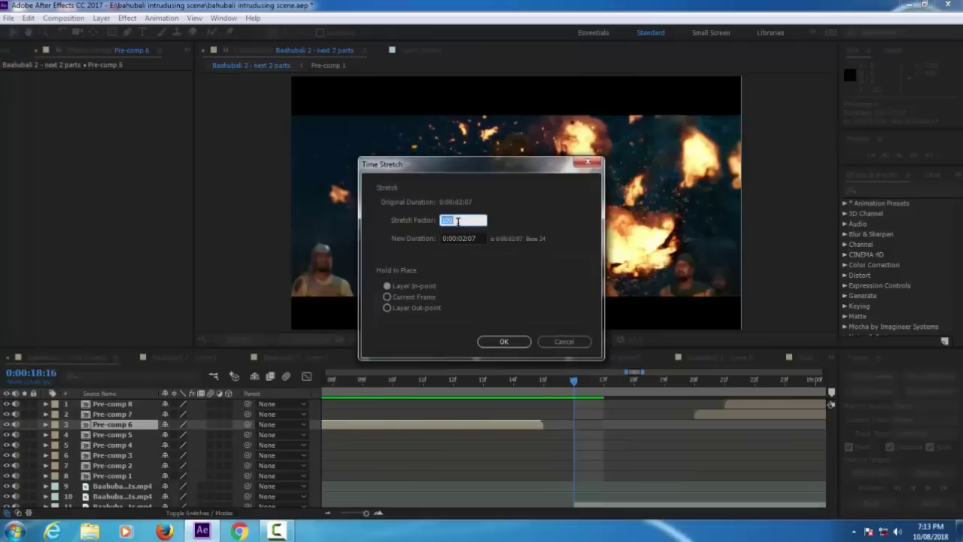
text(10)
key(Return)
click(884, 154)
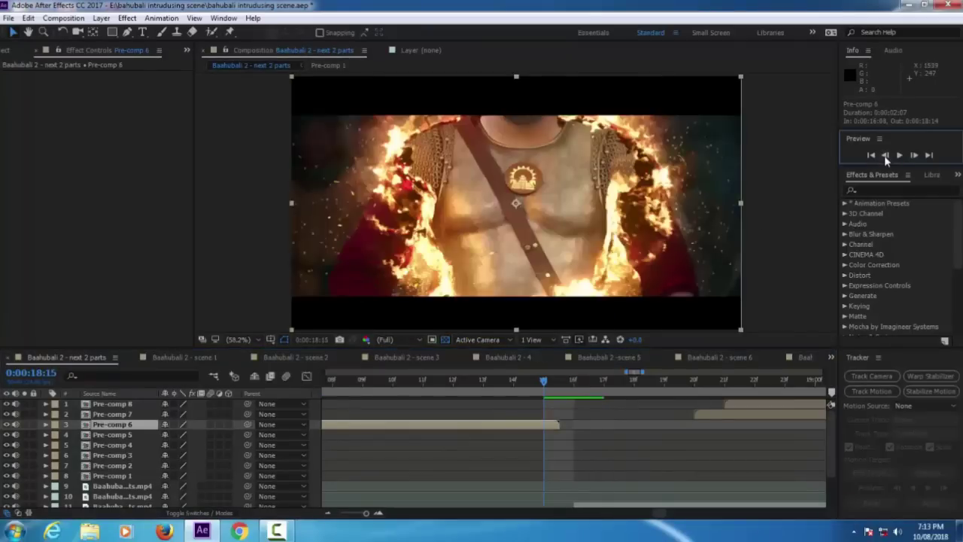
click(914, 155)
Move Pre-comp 8 about two seconds later and shift Pre-comp 7 to start at 0:00:19:02, reviewing the frames around 0:00:18:20.
key(space)
key(space)
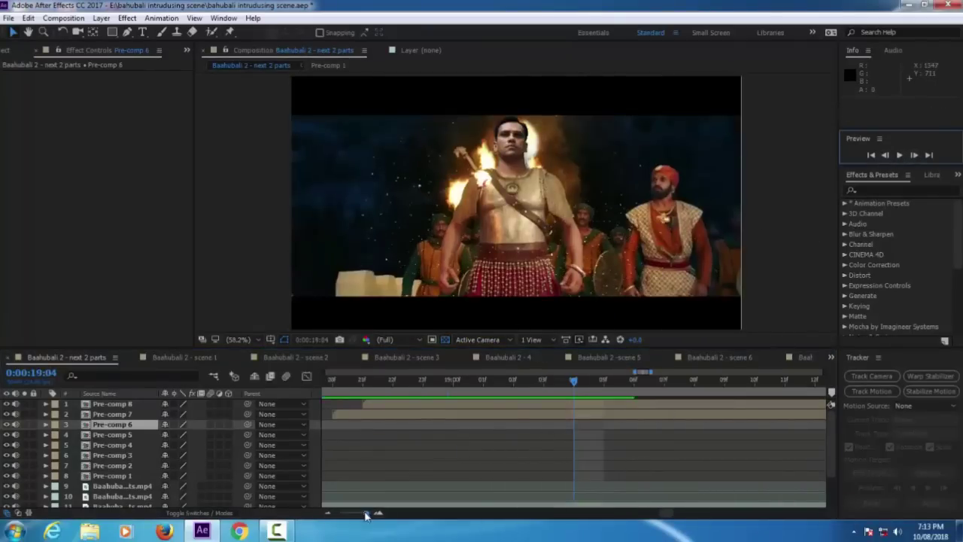
drag(366, 513, 340, 513)
drag(677, 404, 714, 404)
drag(643, 382, 637, 383)
click(659, 417)
click(914, 156)
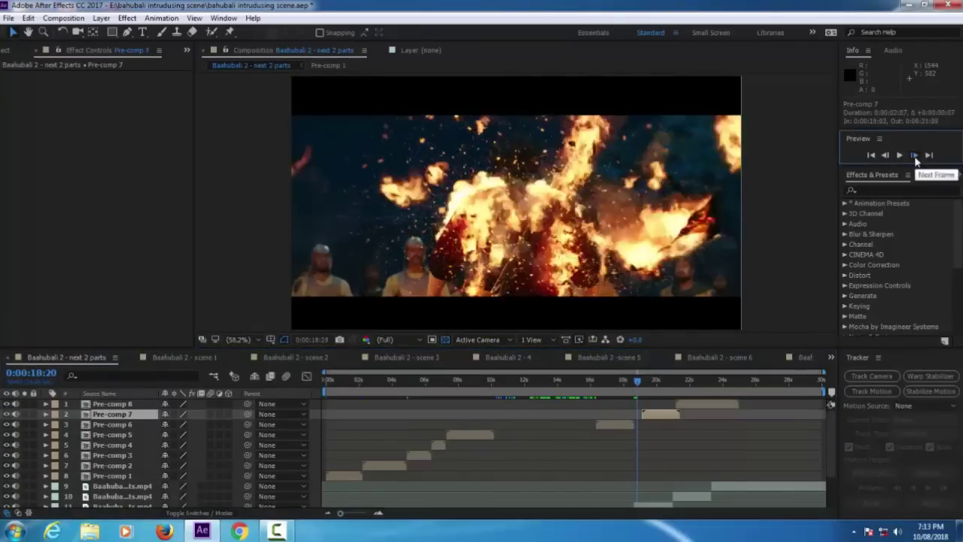
click(914, 156)
click(914, 156)
click(914, 155)
click(914, 156)
Find the start of the matching scene clip and move Pre-comp 7 to begin there at 0:00:21:00.
drag(652, 417, 769, 404)
click(914, 156)
click(914, 156)
click(914, 156)
click(914, 155)
click(914, 156)
mouse_move(688, 415)
mouse_down()
mouse_move(710, 416)
mouse_move(681, 418)
mouse_up()
click(914, 156)
drag(341, 513, 367, 513)
drag(665, 419, 634, 418)
mouse_move(368, 519)
mouse_down()
mouse_move(340, 517)
mouse_move(366, 513)
mouse_up()
Time-stretch Pre-comp 7 slightly so it extends to the cut at 0:00:23:08.
key(space)
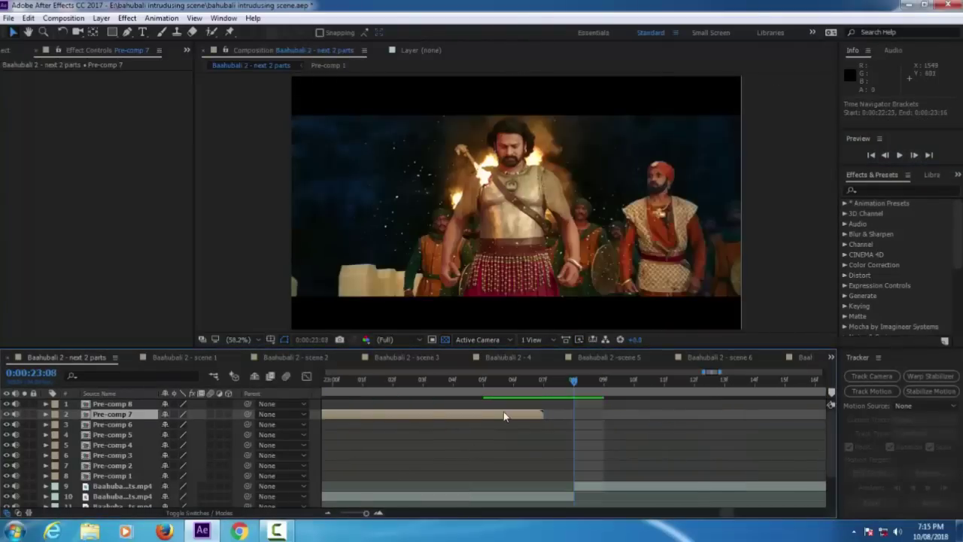
right_click(503, 411)
mouse_move(550, 101)
click(700, 126)
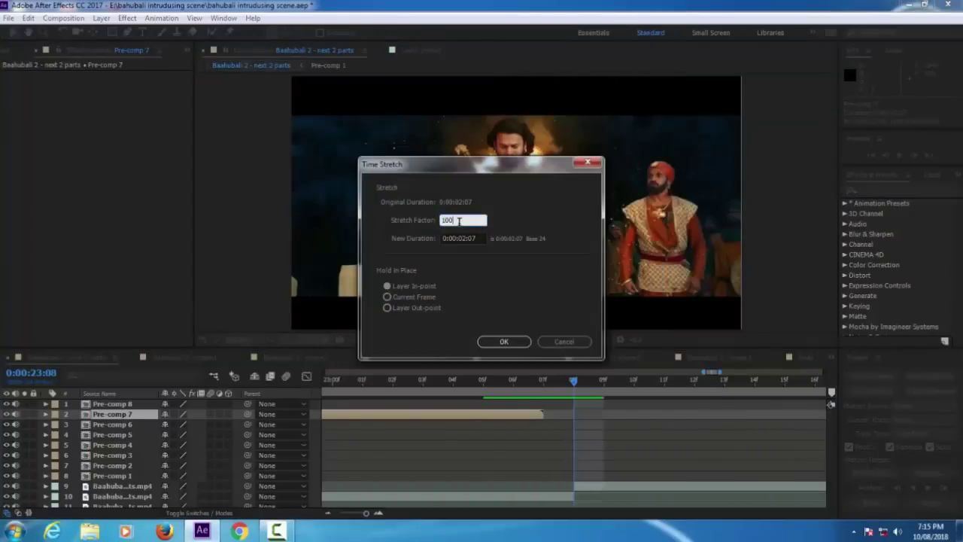
click(504, 341)
Start Pre-comp 8 at 0:00:23:08, directly after Pre-comp 7, and check the frames on both sides of the cut.
drag(366, 513, 342, 513)
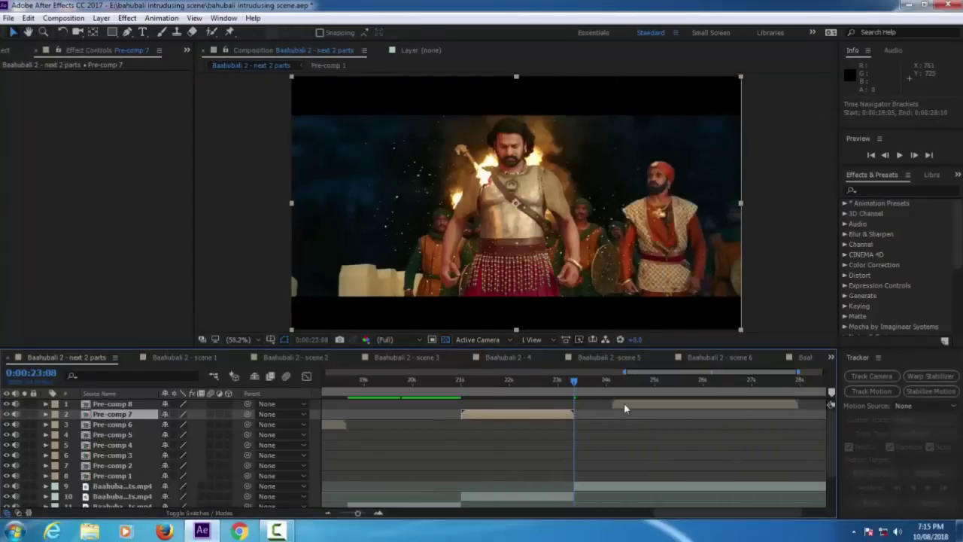
drag(626, 404, 588, 404)
drag(341, 513, 365, 513)
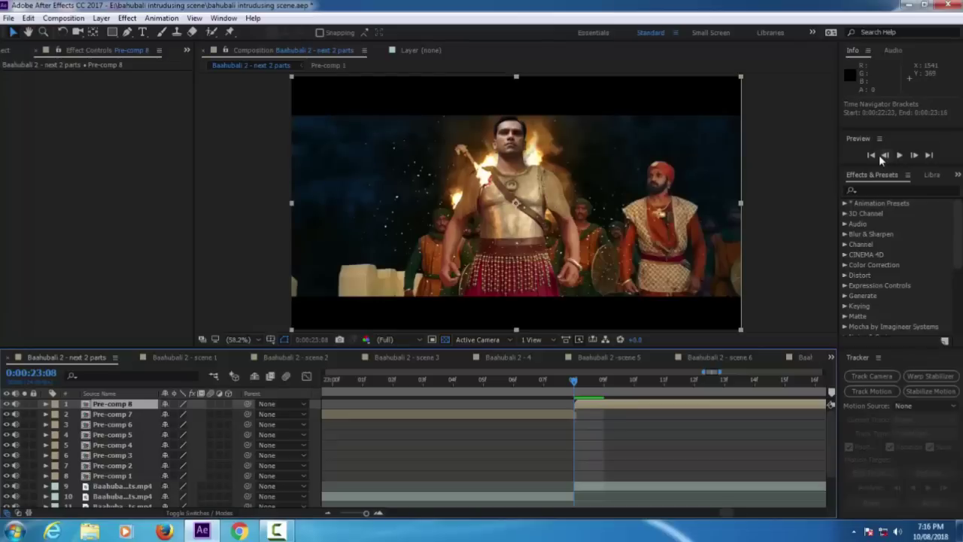
click(885, 155)
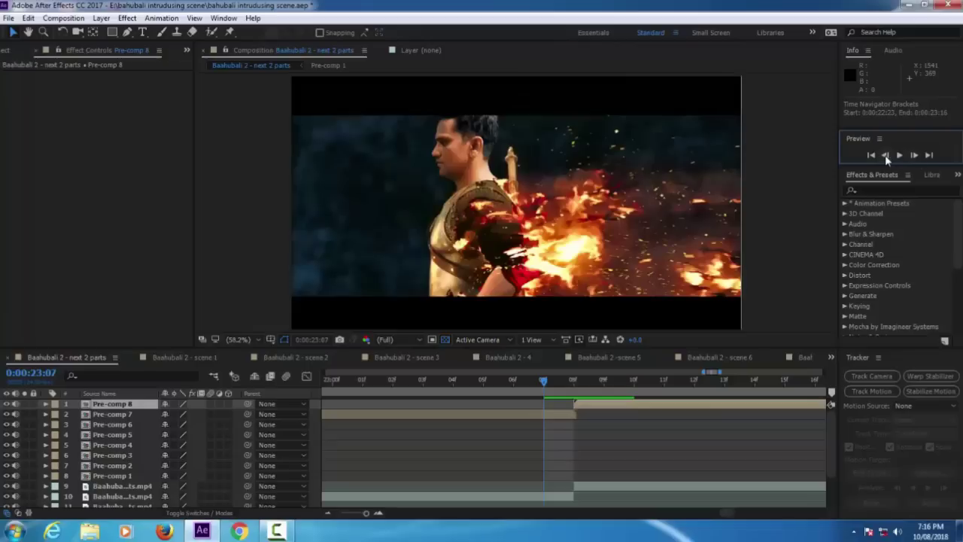
click(914, 155)
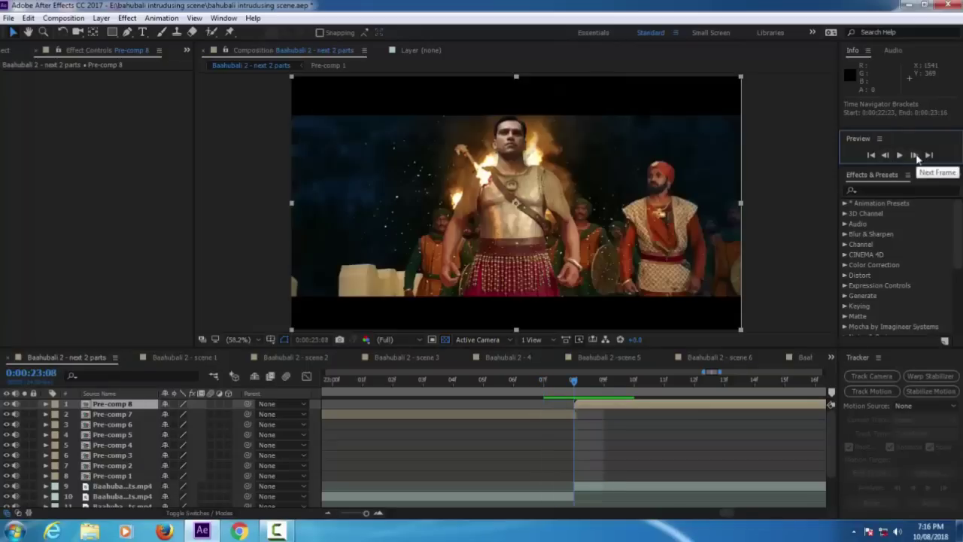
click(632, 137)
Play Pre-comp 8 through to its end at 0:00:27:05 and time-stretch it with a stretch factor of 102.
drag(365, 514, 338, 513)
click(900, 156)
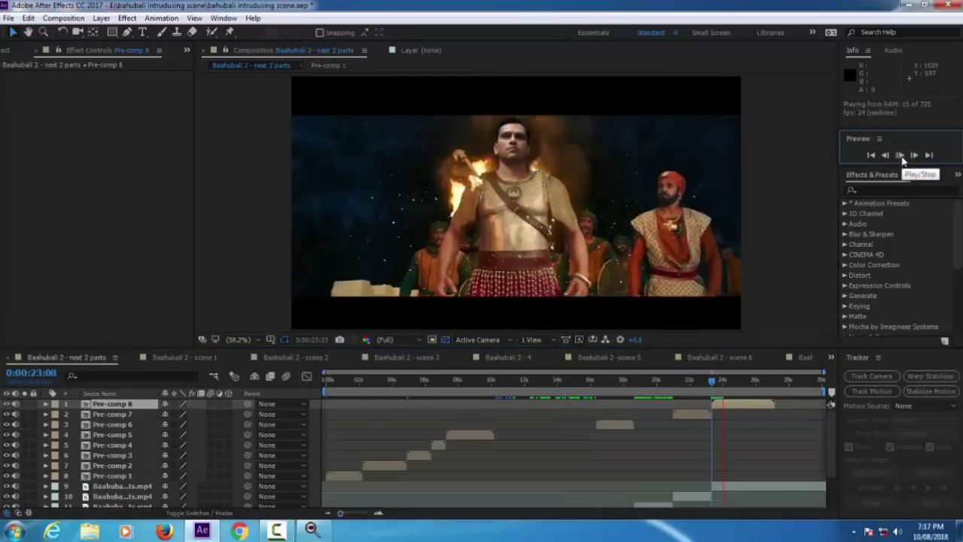
click(900, 157)
click(914, 156)
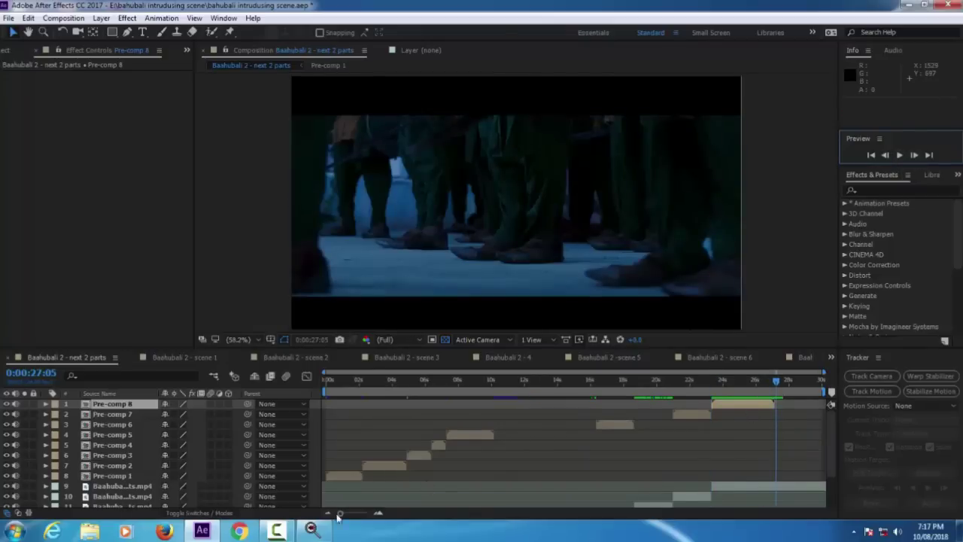
drag(340, 514, 367, 514)
right_click(501, 405)
mouse_move(536, 99)
click(703, 127)
click(464, 220)
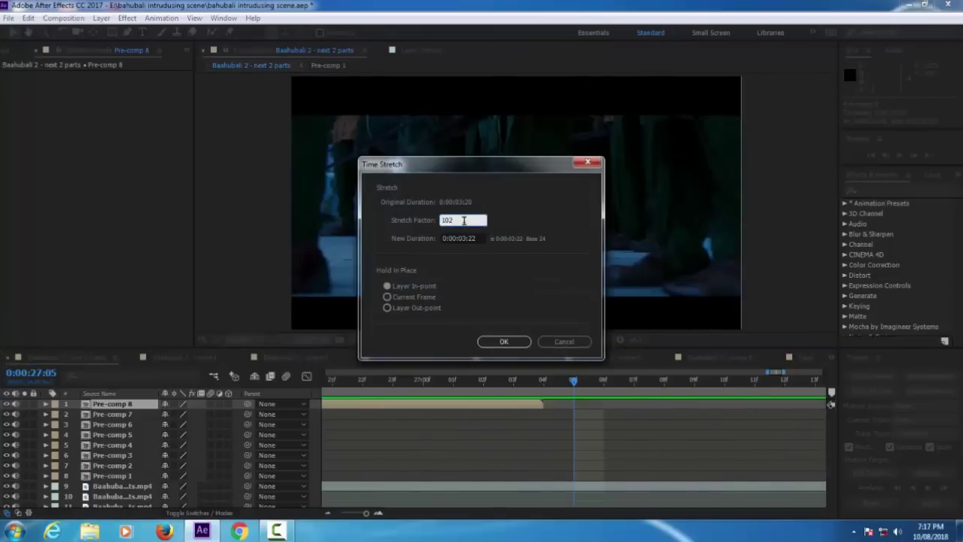
click(504, 341)
click(914, 155)
Preview the whole main composition from the first frame.
drag(366, 514, 339, 514)
key(Home)
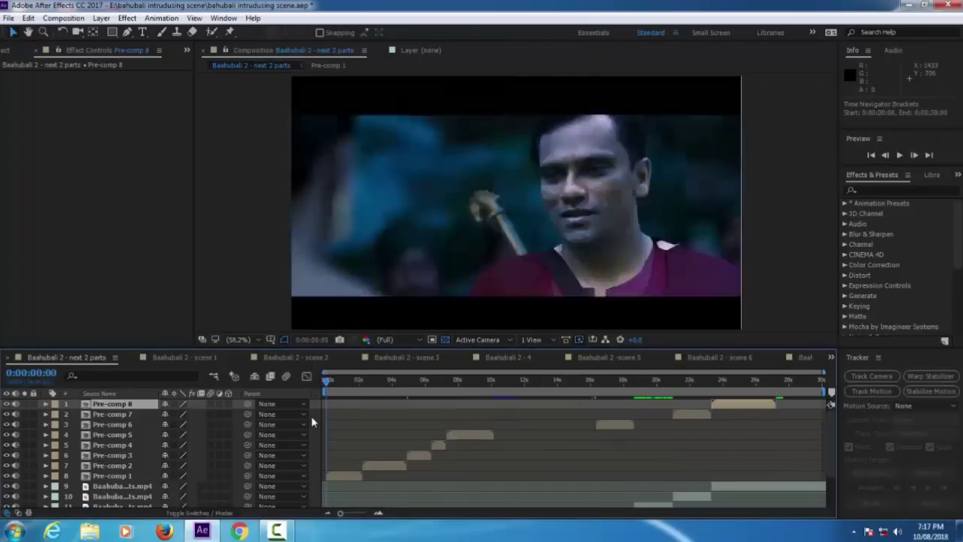
click(899, 155)
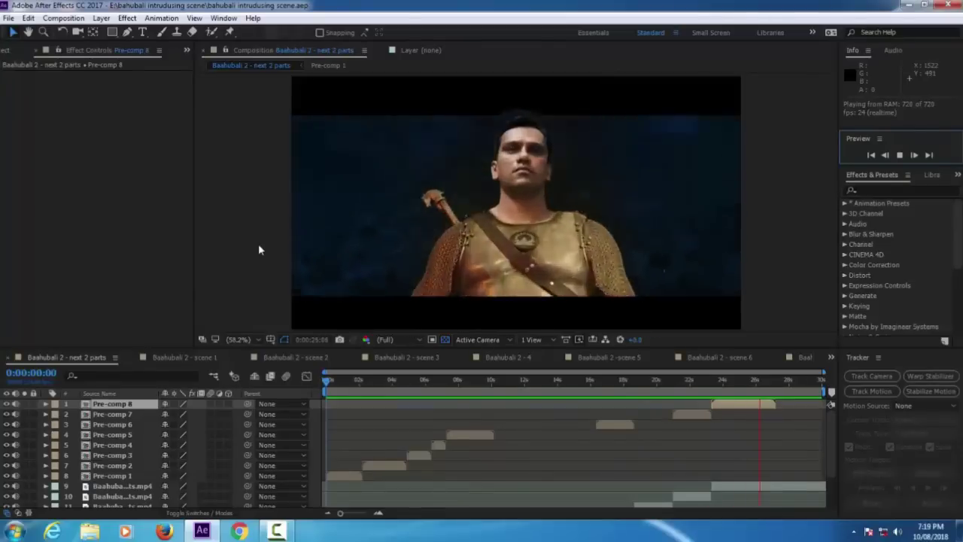
click(900, 155)
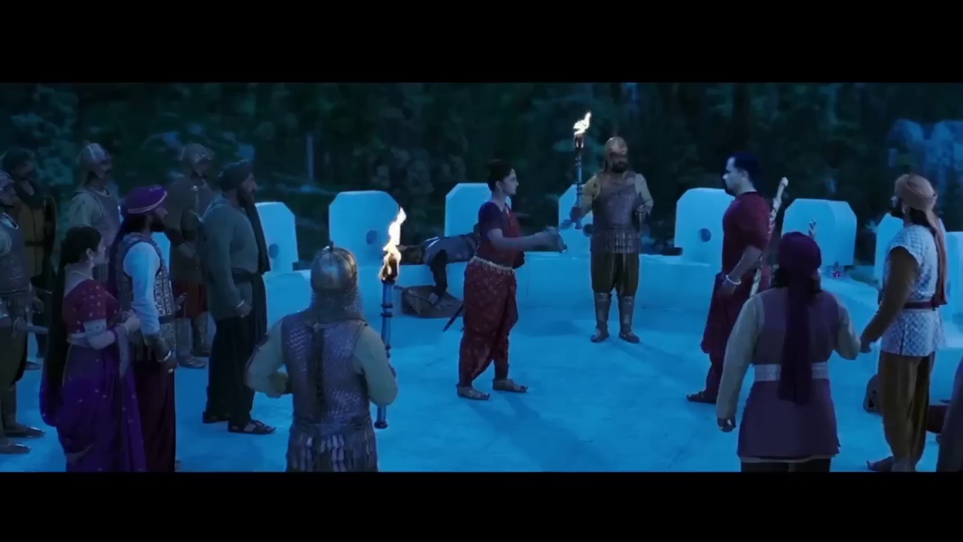